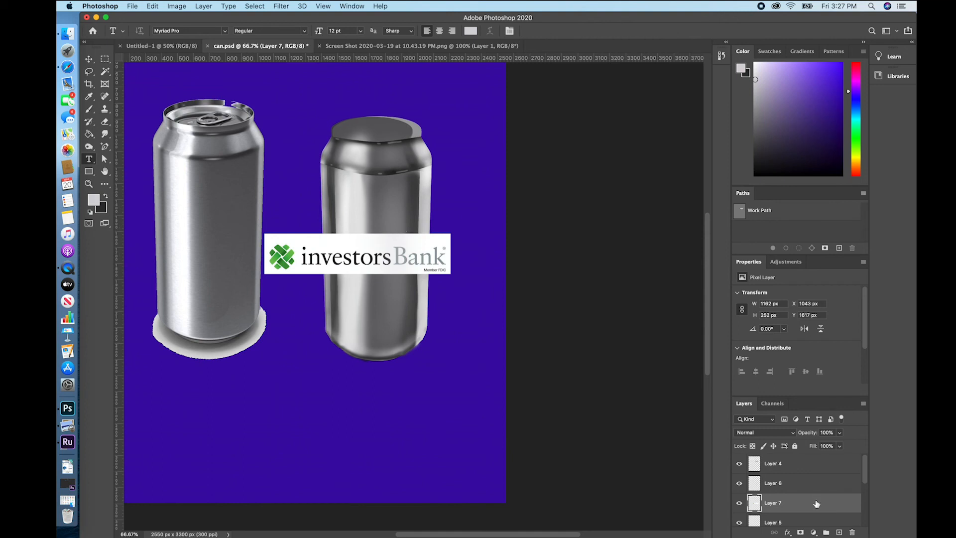
# Move Layer 7 with the Investors Bank logo to the top of the layer stack and rename it "ib logo"
pyautogui.moveTo(816, 504); pyautogui.dragTo(794, 458)
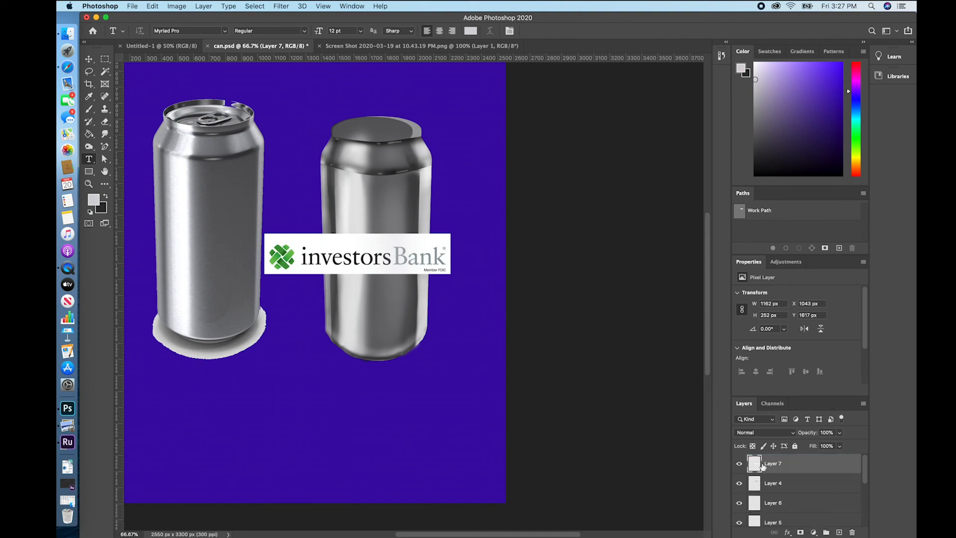
pyautogui.doubleClick(774, 463)
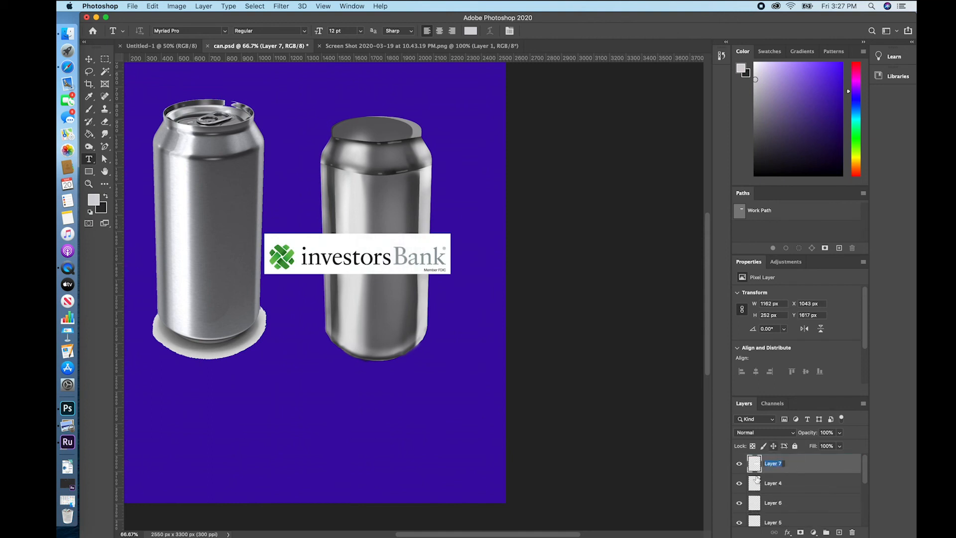
pyautogui.write('In')
pyautogui.press('BackSpace')
pyautogui.press('BackSpace')
pyautogui.write('ib logo')
pyautogui.press('Return')
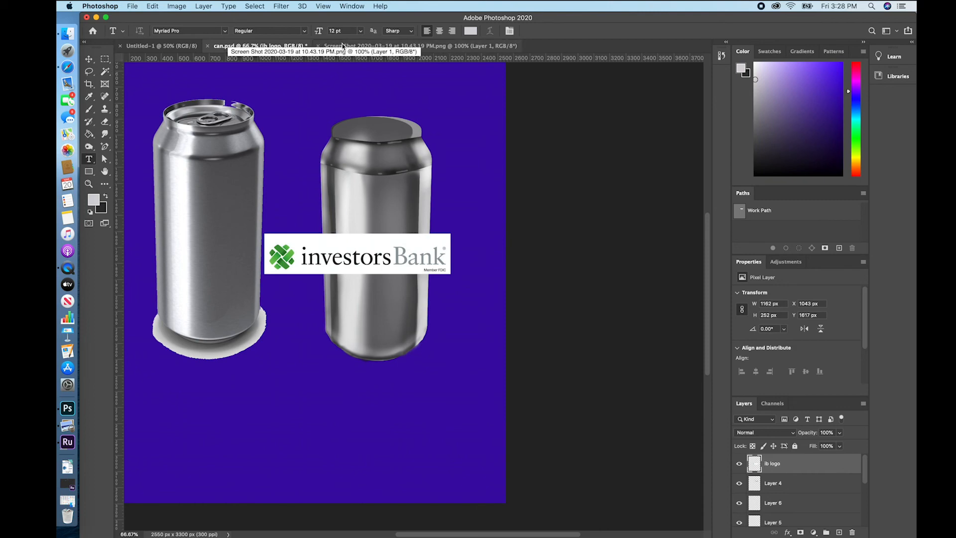
# Select the white background around the logo with the Magic Wand, delete it and clear the selection
pyautogui.click(105, 72)
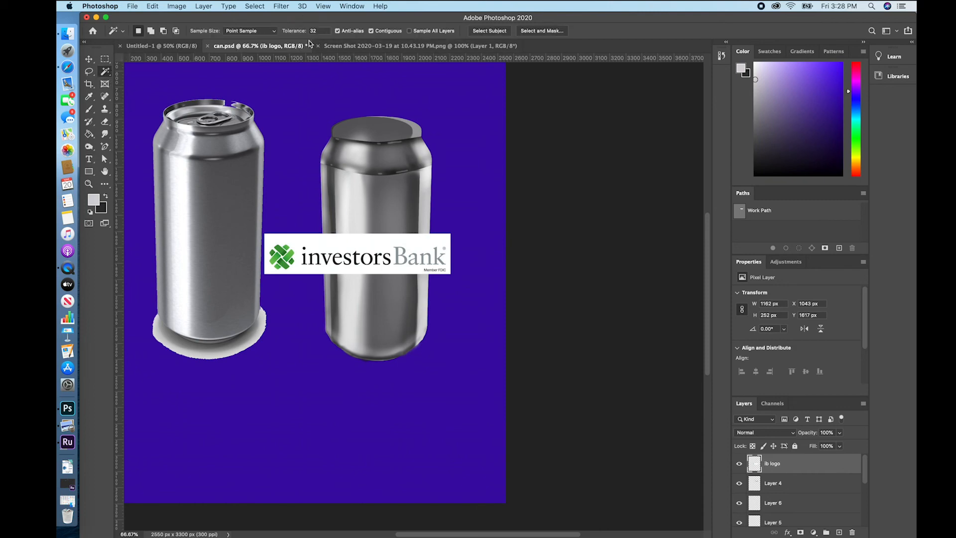
pyautogui.click(376, 251)
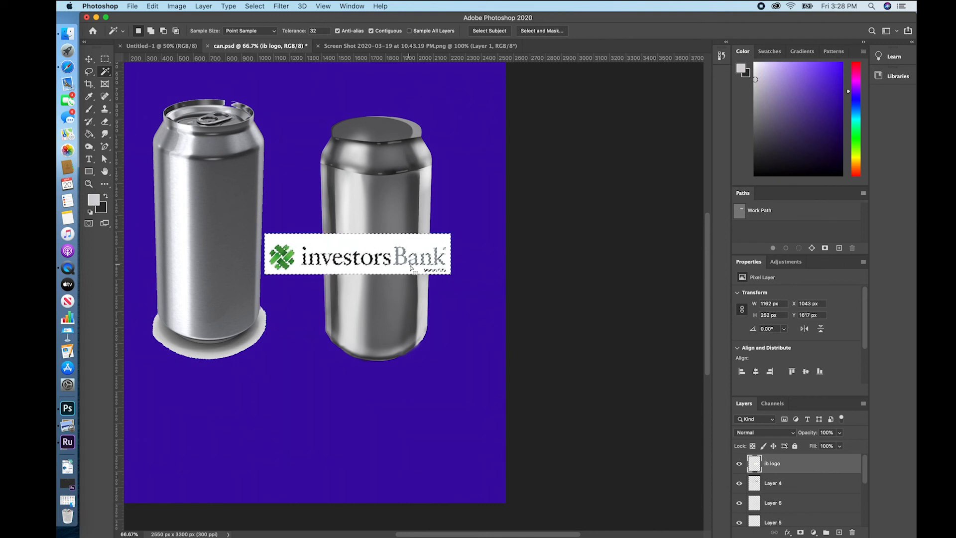
pyautogui.click(88, 185)
pyautogui.hotkey('ctrl', 'd')
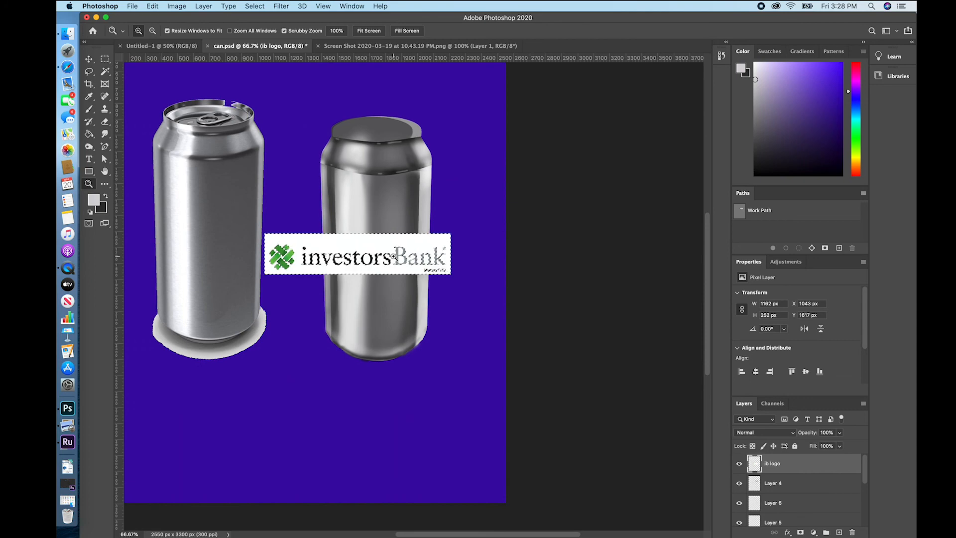
pyautogui.click(401, 262)
pyautogui.click(406, 263)
pyautogui.click(405, 264)
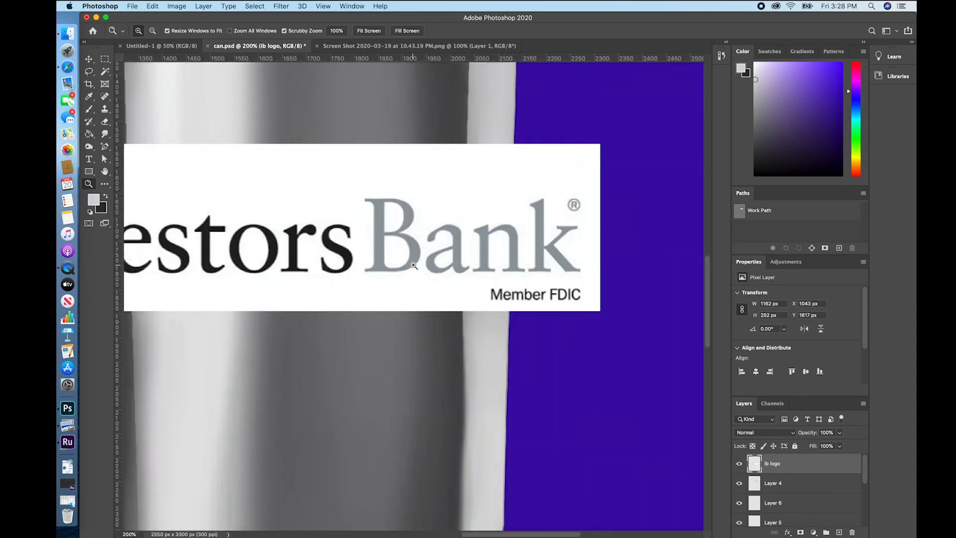
pyautogui.click(406, 264)
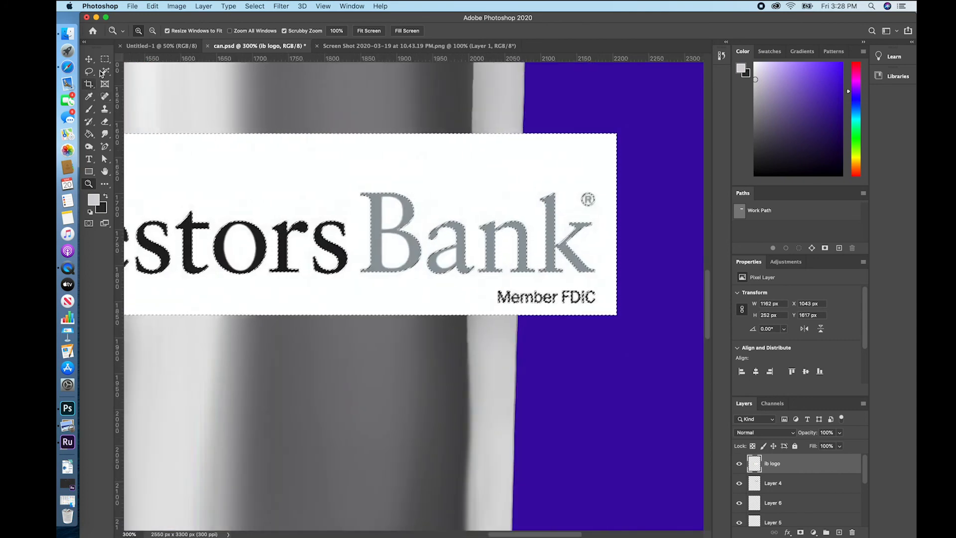
pyautogui.press('w')
pyautogui.press('shift')
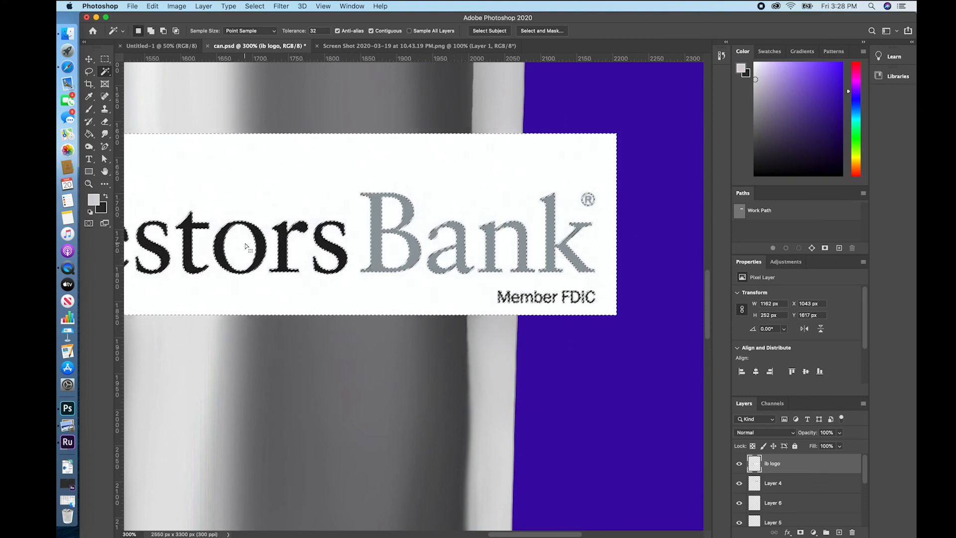
pyautogui.hscroll(-10, 246, 243)
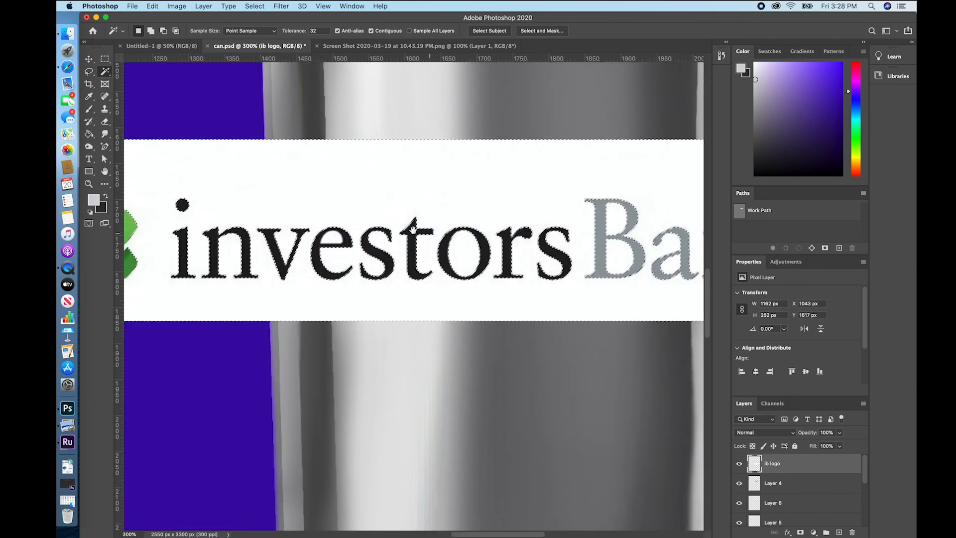
pyautogui.hscroll(-5, 407, 222)
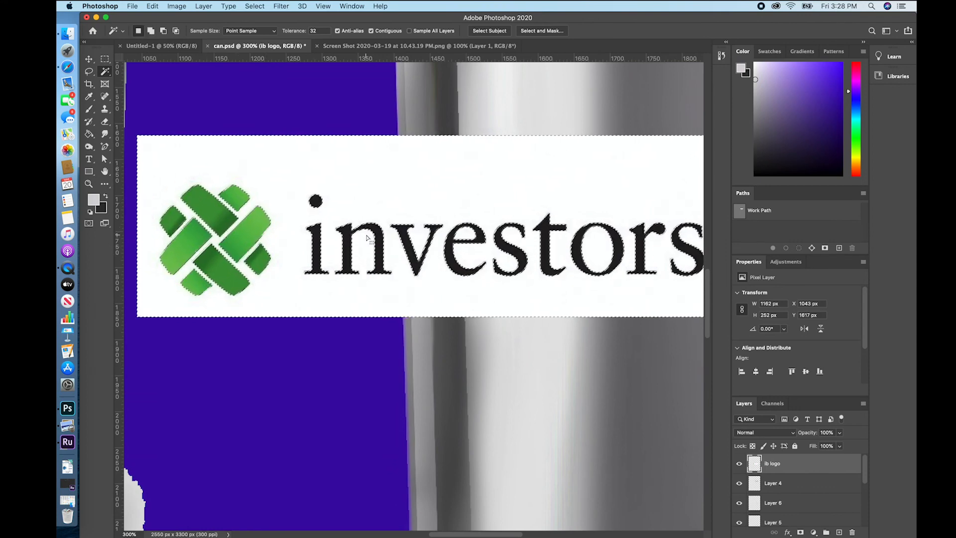
pyautogui.press('Delete')
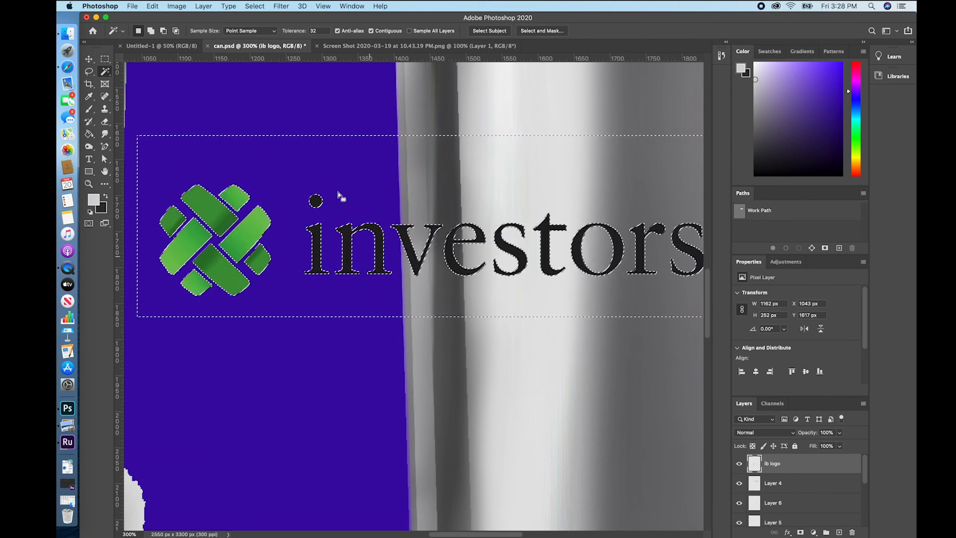
pyautogui.click(253, 6)
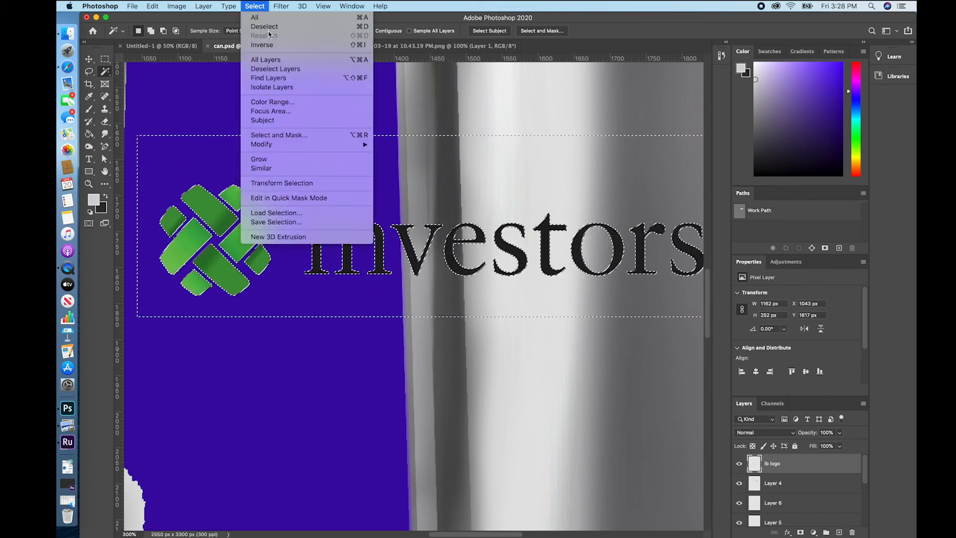
pyautogui.click(269, 27)
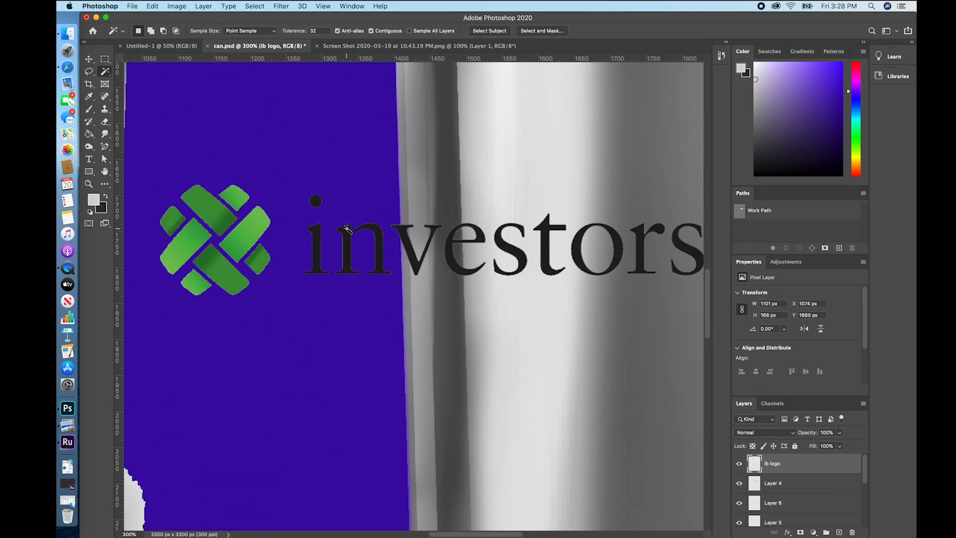
# Soften the edges of the ib logo layer with a Gaussian Blur of 0.6 pixels radius
pyautogui.click(89, 185)
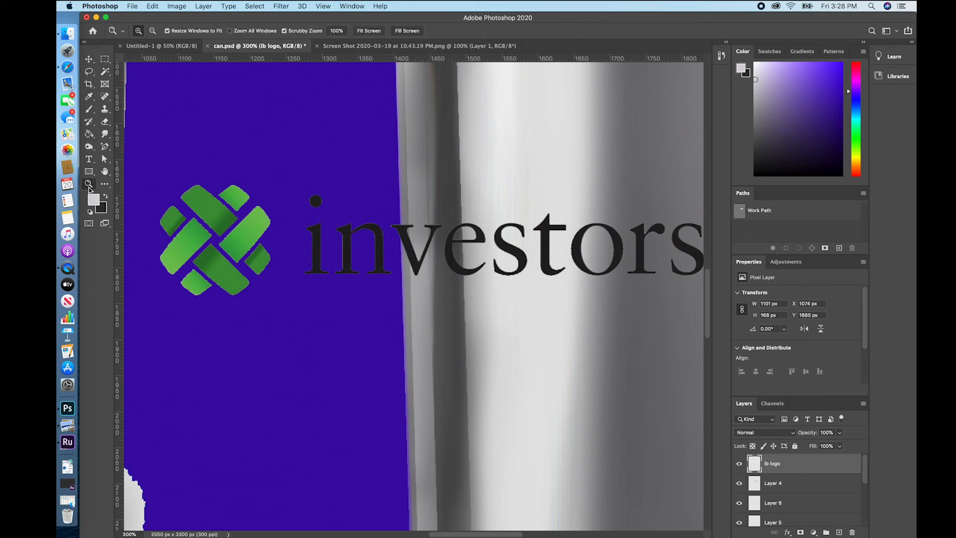
pyautogui.click(409, 231)
pyautogui.click(410, 230)
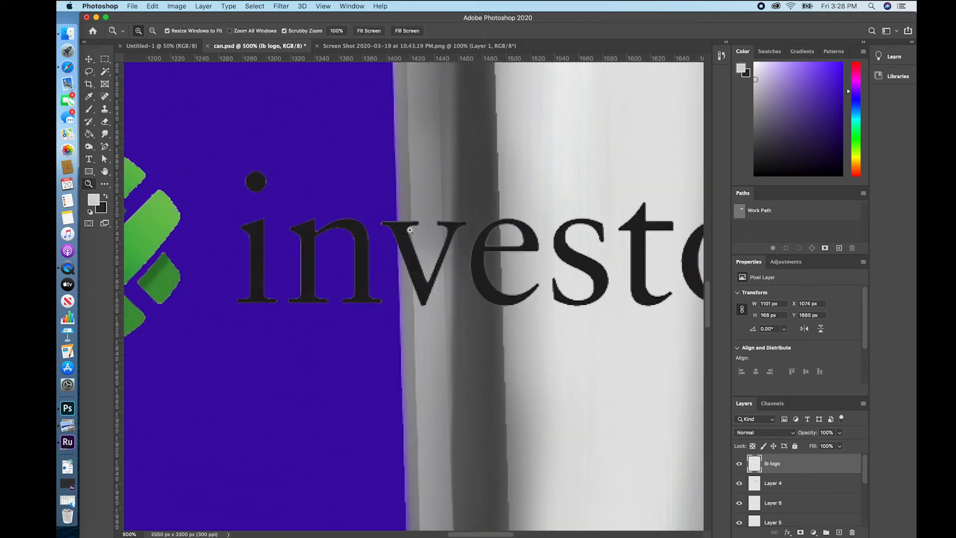
pyautogui.click(410, 231)
pyautogui.click(410, 230)
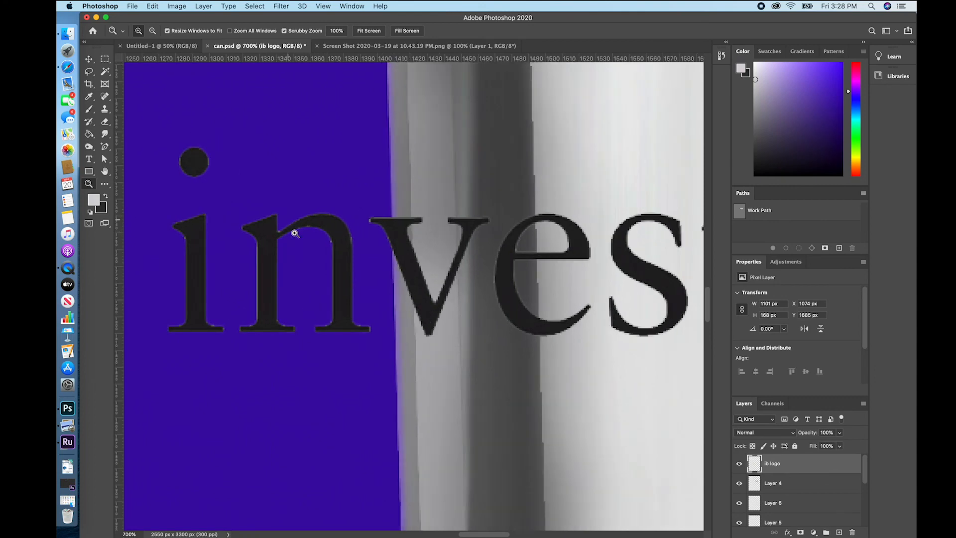
pyautogui.click(289, 7)
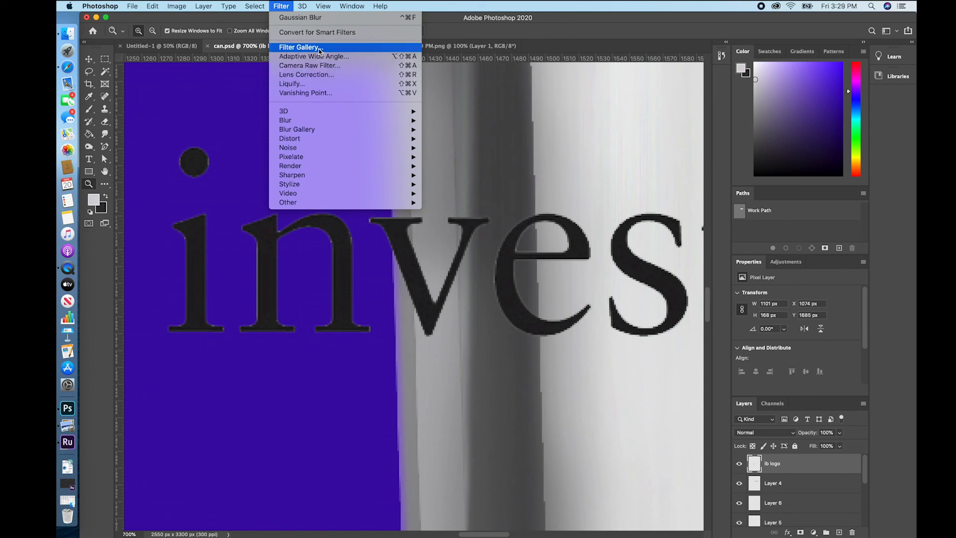
pyautogui.moveTo(355, 119)
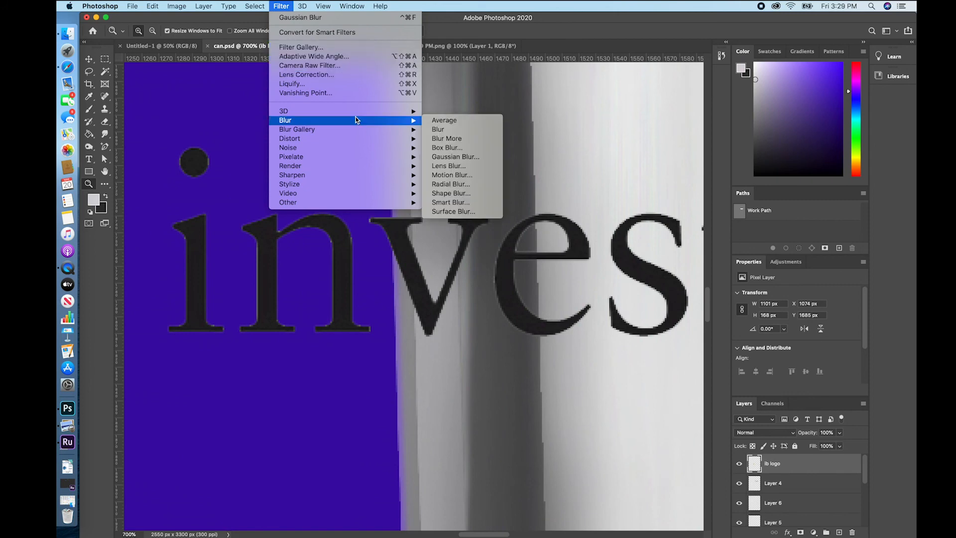
pyautogui.click(464, 156)
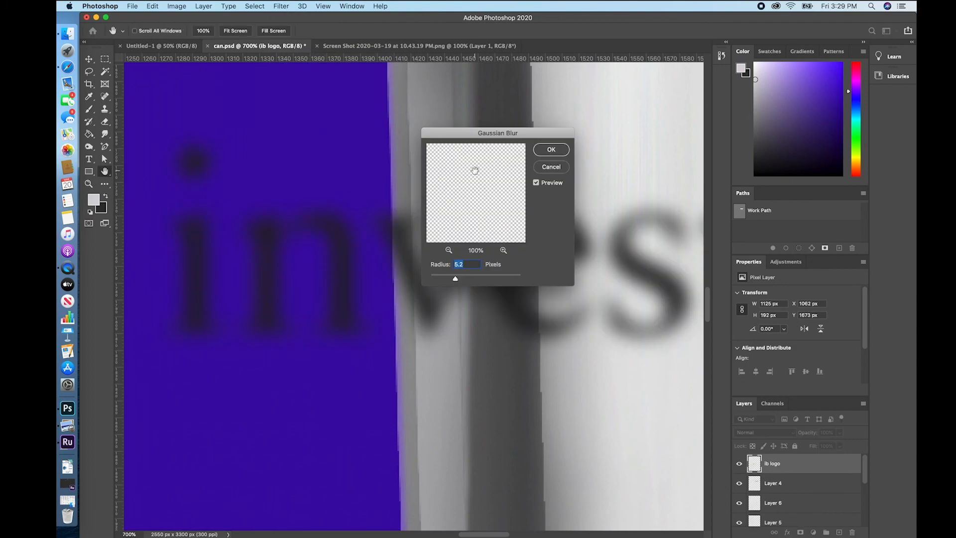
pyautogui.moveTo(436, 277); pyautogui.dragTo(433, 280)
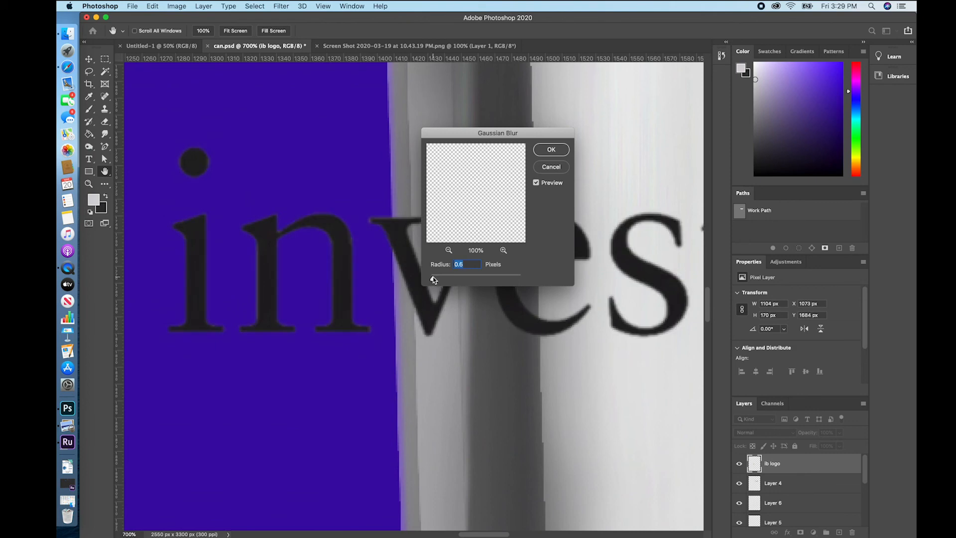
pyautogui.click(551, 150)
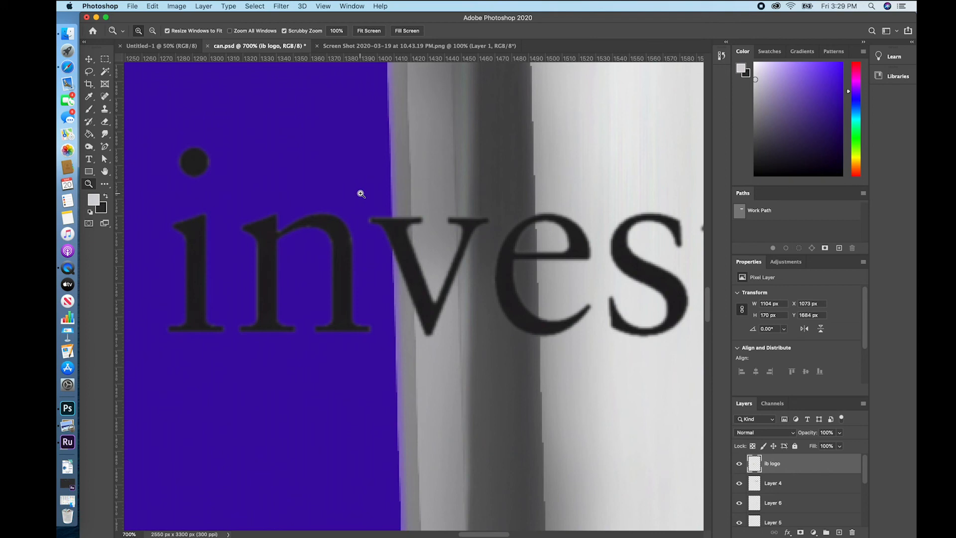
pyautogui.click(282, 6)
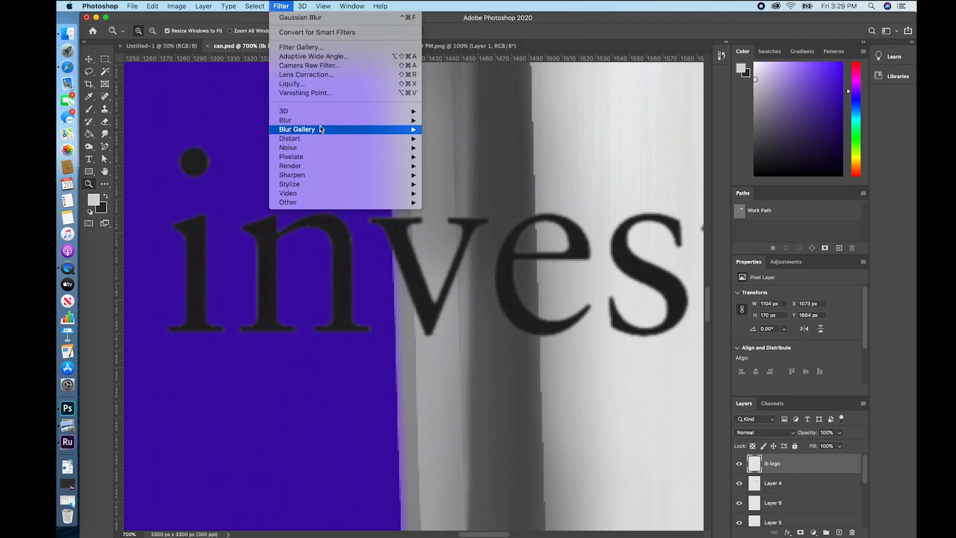
pyautogui.moveTo(321, 120)
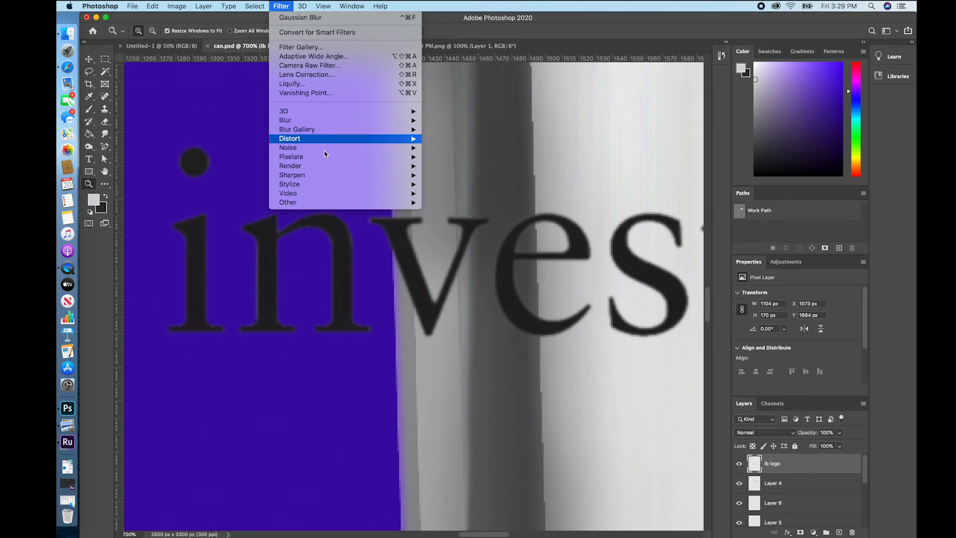
pyautogui.press('Escape')
# Apply the Sharpen Edges filter to the ib logo layer
pyautogui.click(283, 4)
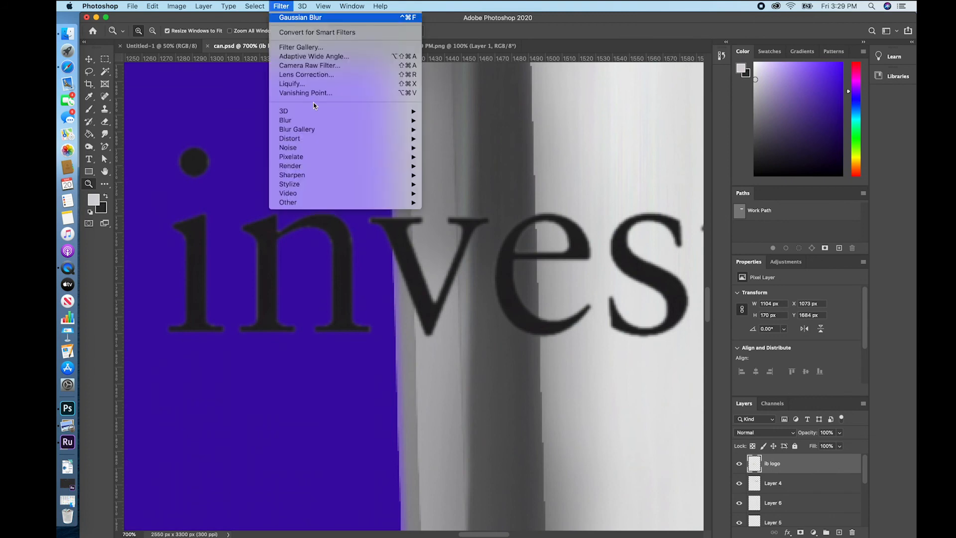
pyautogui.moveTo(322, 173)
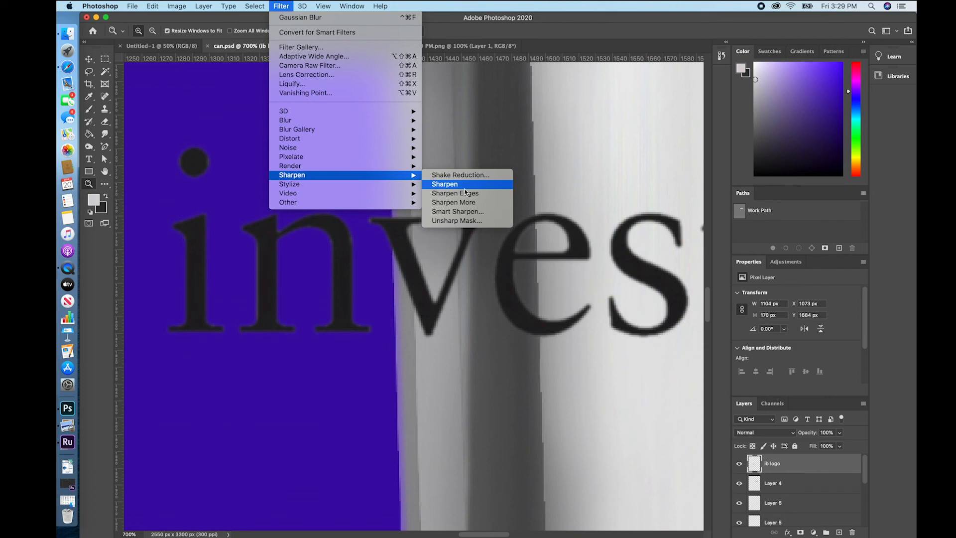
pyautogui.click(465, 186)
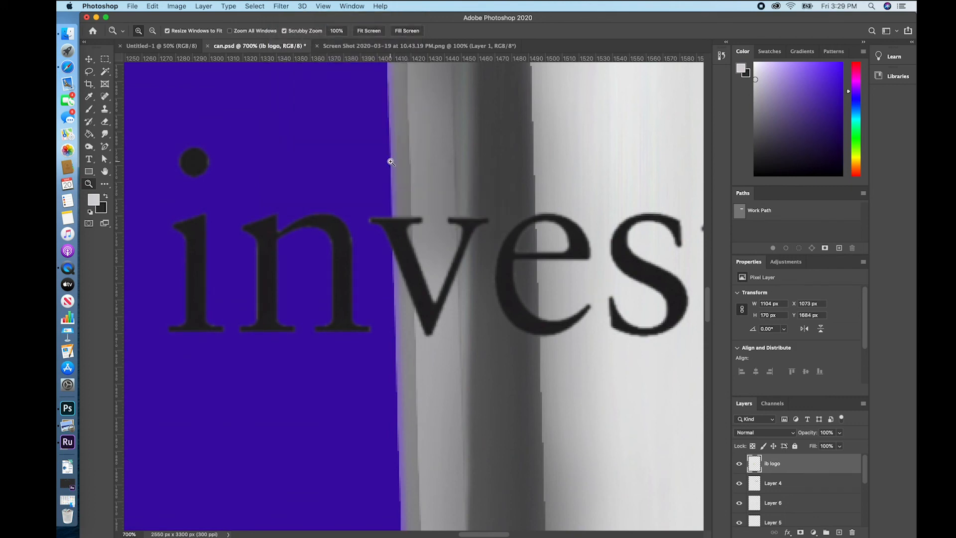
# Try the Sharpen More filter on the ib logo layer and undo it
pyautogui.click(285, 8)
pyautogui.moveTo(328, 177)
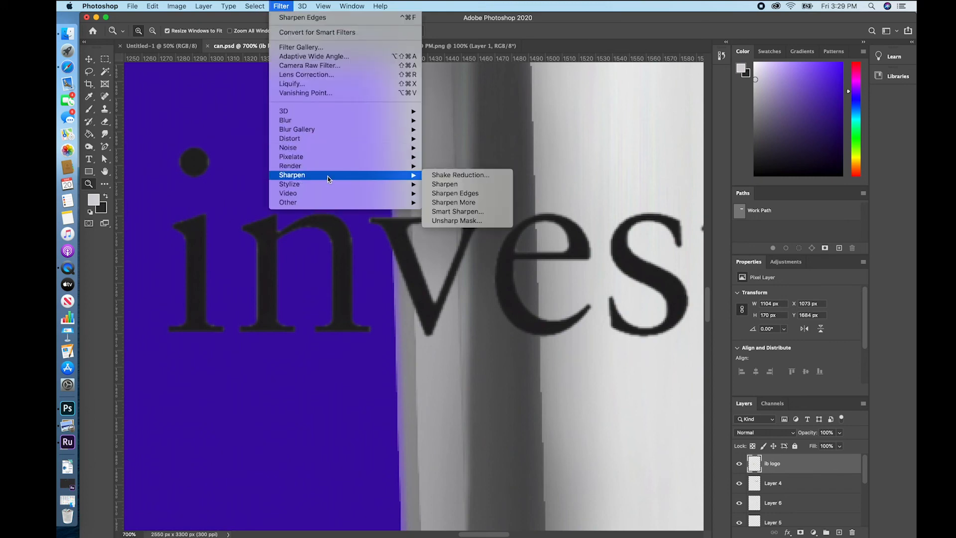
pyautogui.click(448, 207)
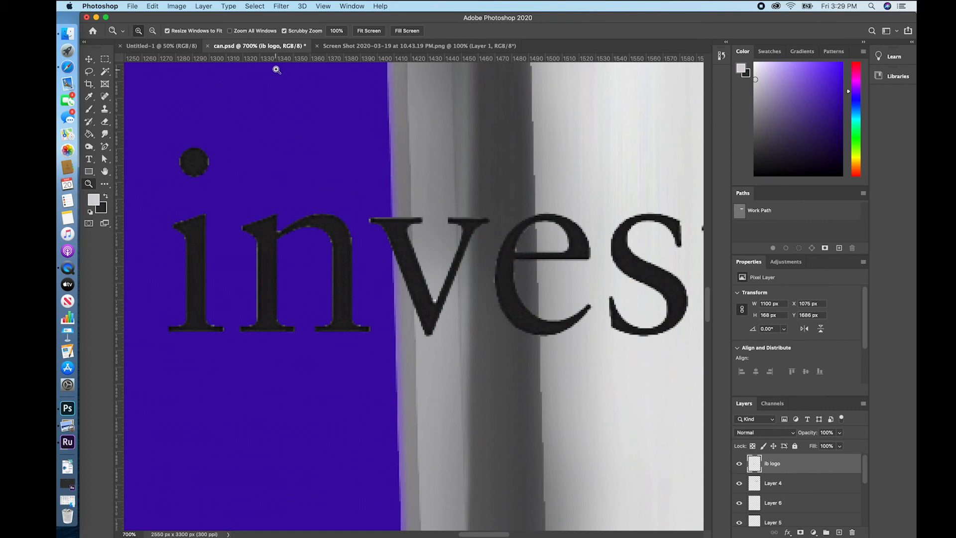
pyautogui.click(154, 6)
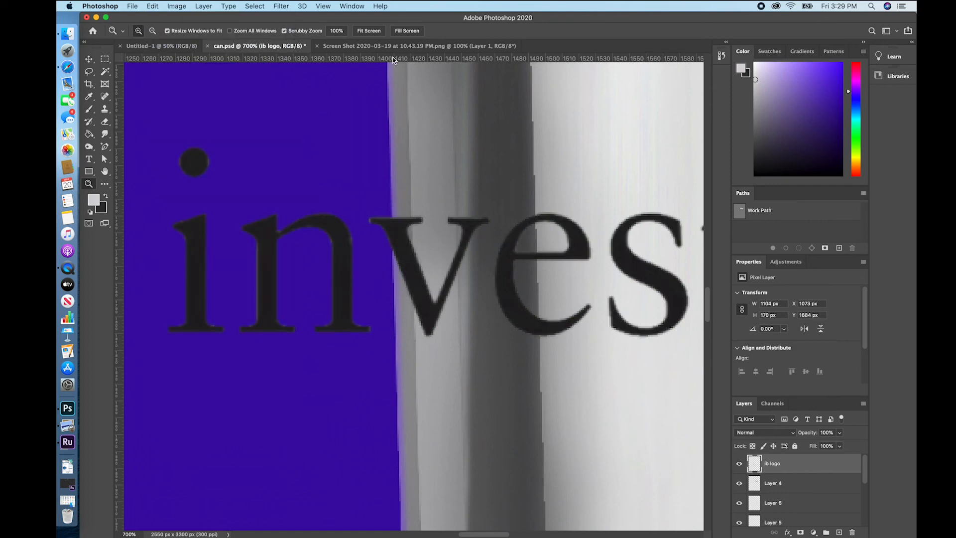
# Delete the letters "ank", the registered mark and "Member FDIC" from the logo with a rectangular marquee, and clear the selection
pyautogui.press('super+minus')
pyautogui.press('super+minus')
pyautogui.press('super+minus')
pyautogui.press('super+minus')
pyautogui.press('super+minus')
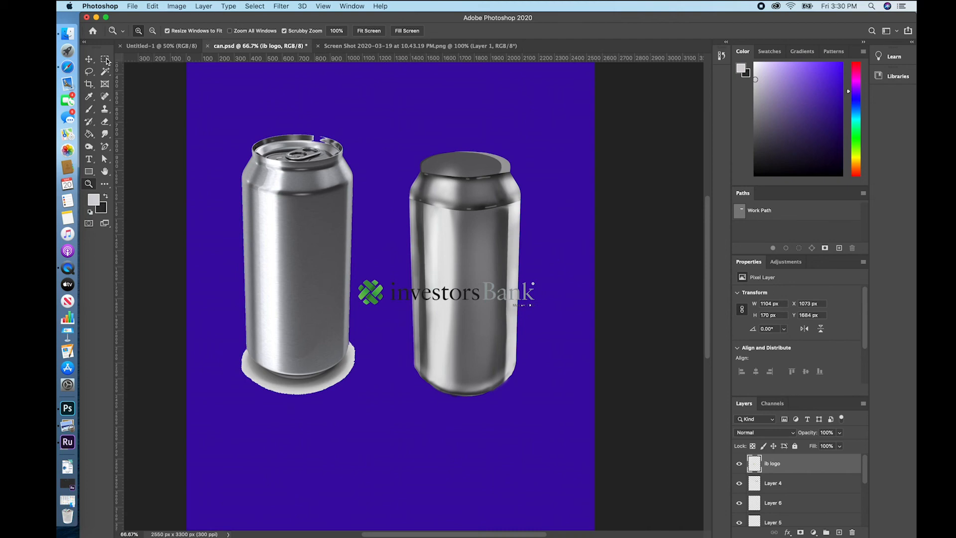
pyautogui.click(89, 59)
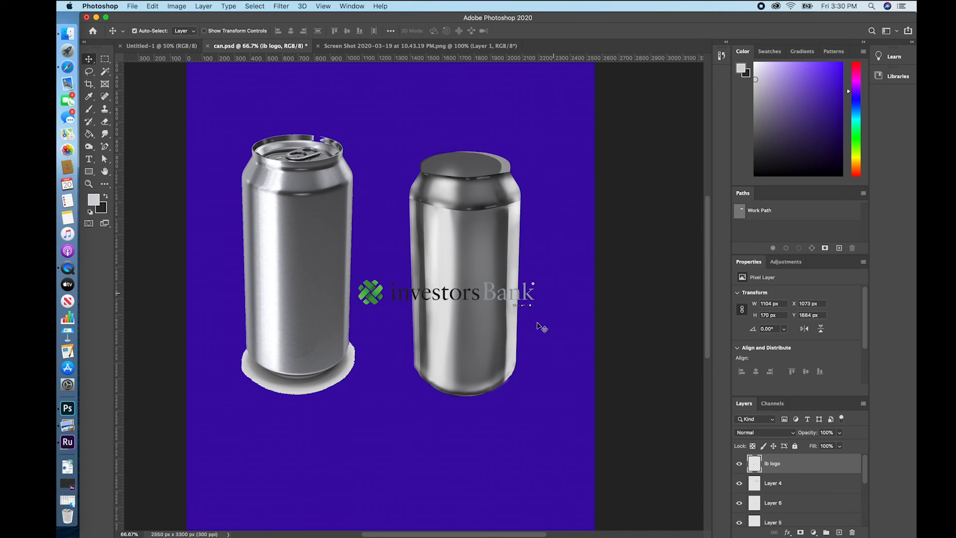
pyautogui.click(89, 186)
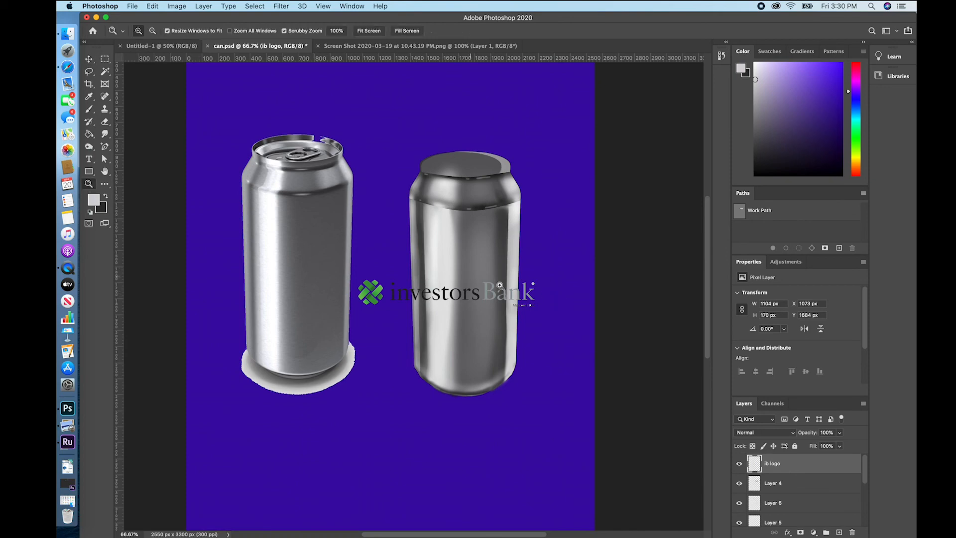
pyautogui.moveTo(531, 299); pyautogui.dragTo(239, 198)
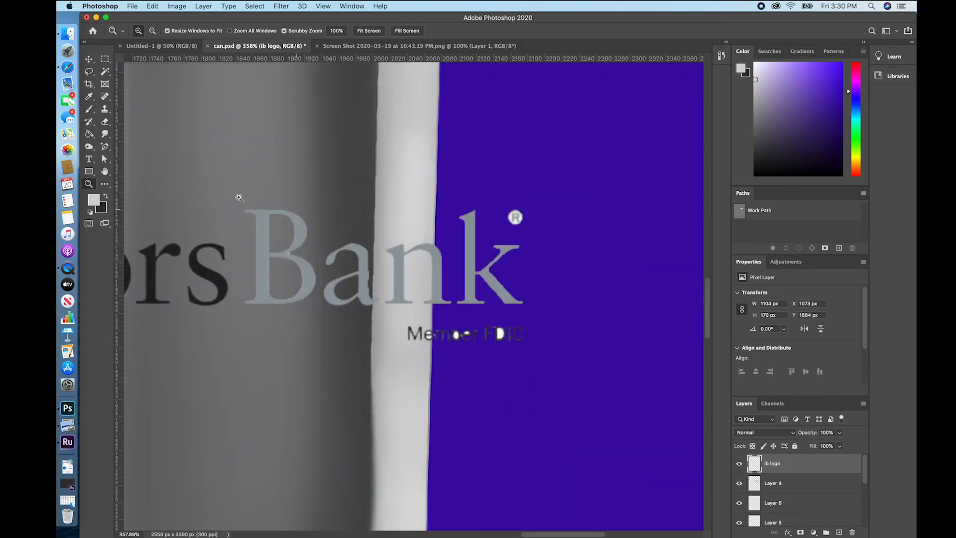
pyautogui.press('m')
pyautogui.moveTo(321, 169); pyautogui.dragTo(623, 371)
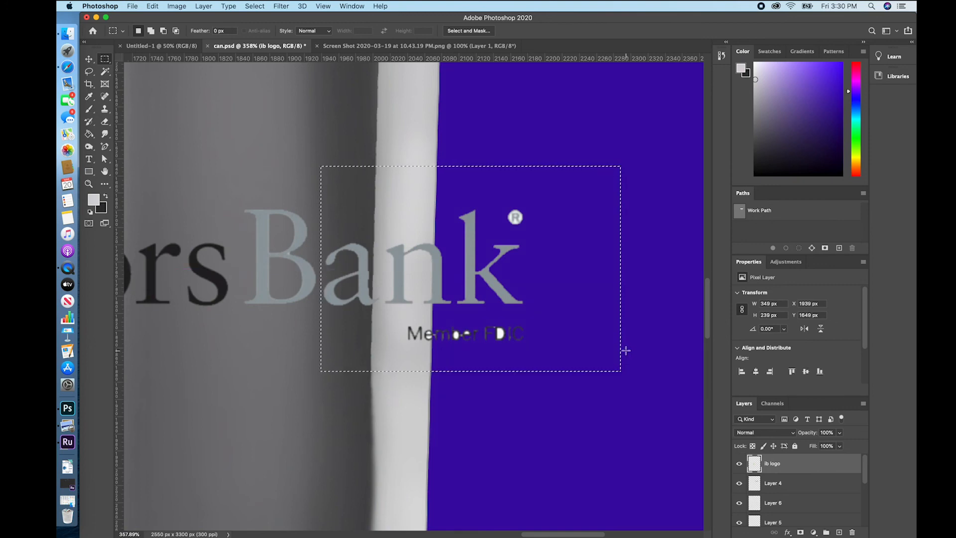
pyautogui.press('Delete')
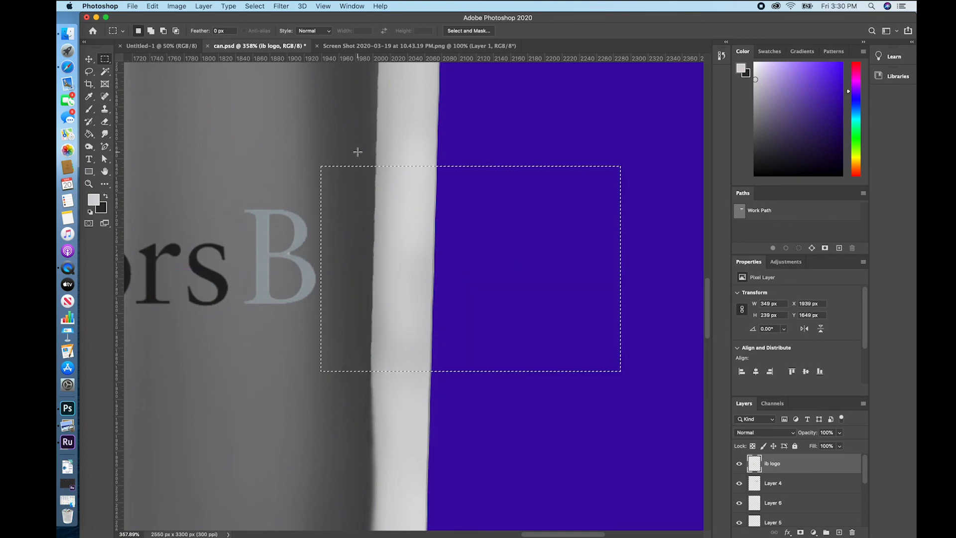
pyautogui.click(255, 6)
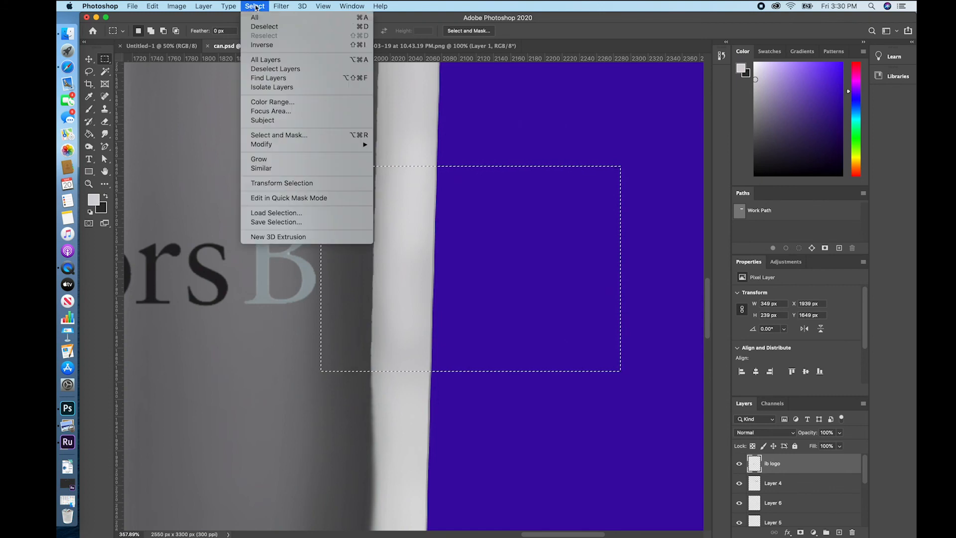
pyautogui.click(266, 27)
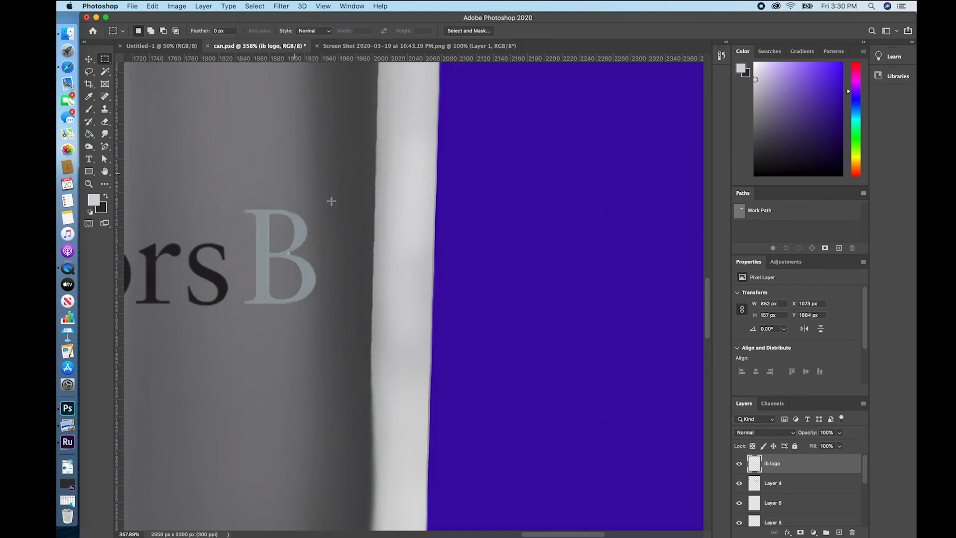
# Rotate the ib logo about 88° counterclockwise so it reads upward, and move it onto the front of the newer can
pyautogui.press('super+minus')
pyautogui.press('super+minus')
pyautogui.press('super+minus')
pyautogui.press('super+minus')
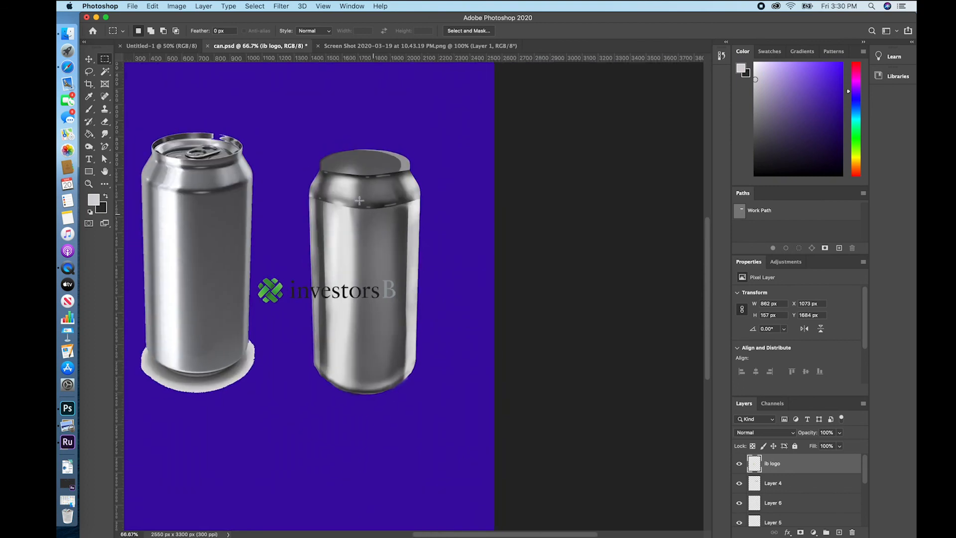
pyautogui.click(92, 59)
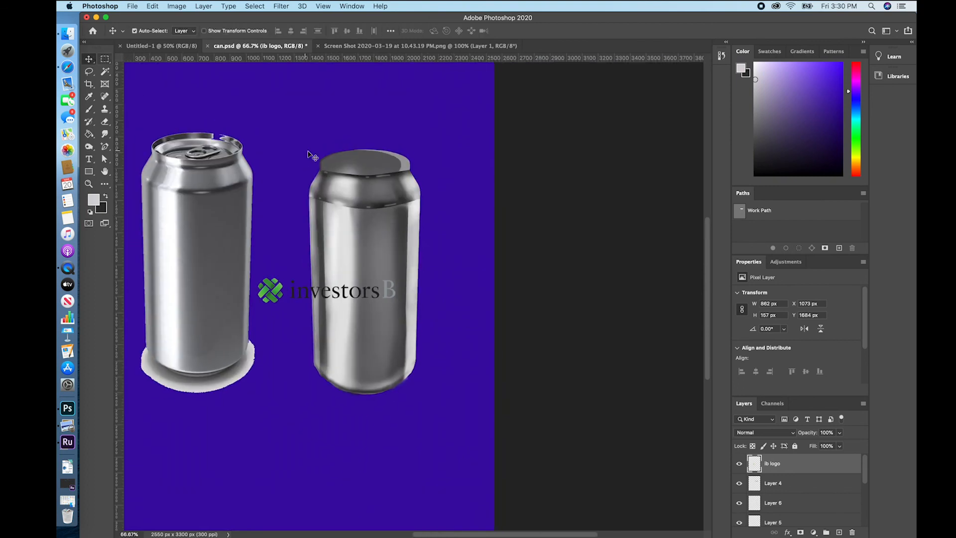
pyautogui.press('super+t')
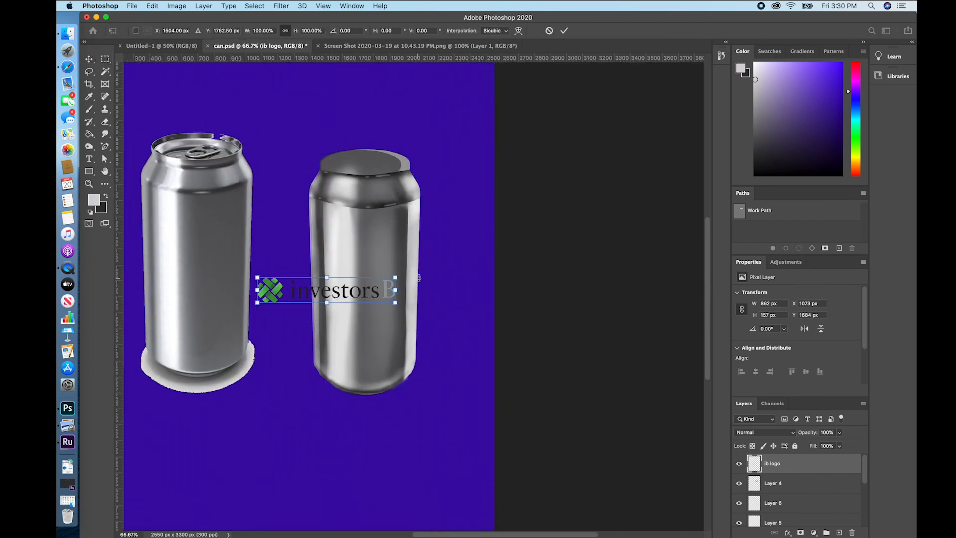
pyautogui.moveTo(403, 259); pyautogui.dragTo(316, 220)
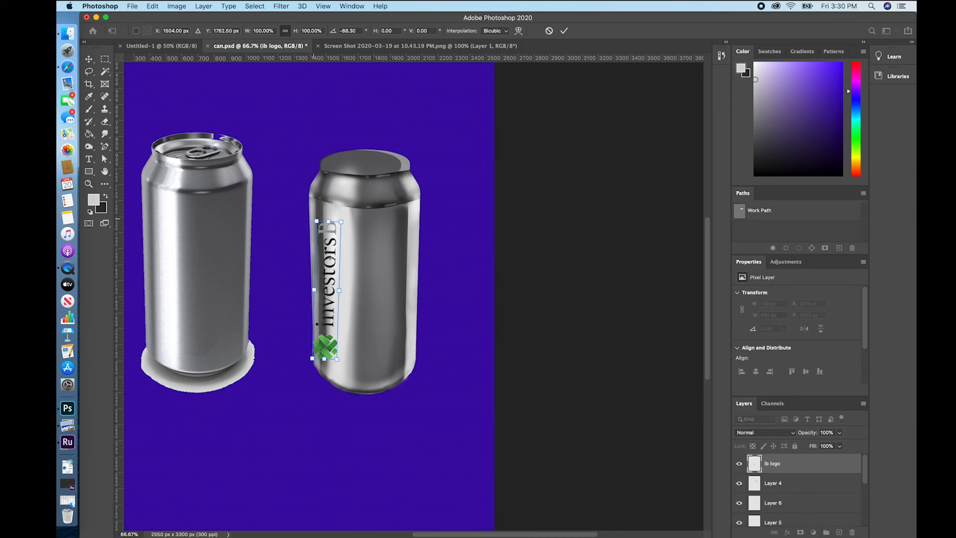
pyautogui.moveTo(330, 256); pyautogui.dragTo(357, 250)
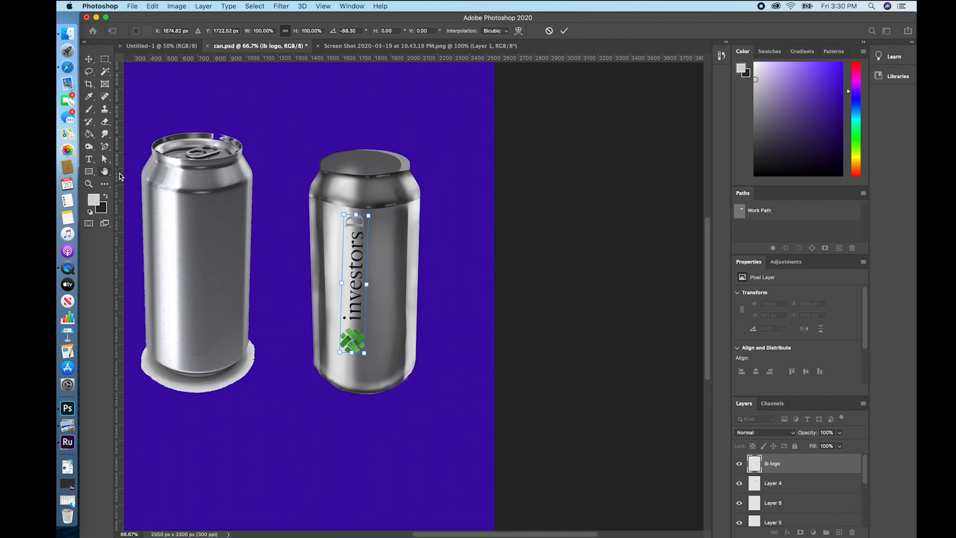
# Add a vertical guide beside the logo, straighten the logo to about -89.9° against it, and apply the transform
pyautogui.moveTo(120, 175); pyautogui.dragTo(340, 208)
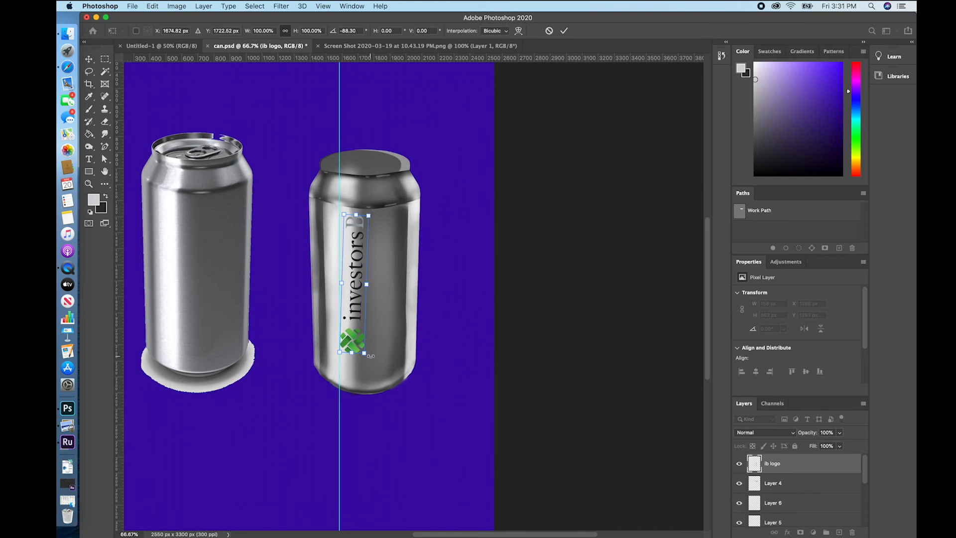
pyautogui.moveTo(373, 354); pyautogui.dragTo(374, 355)
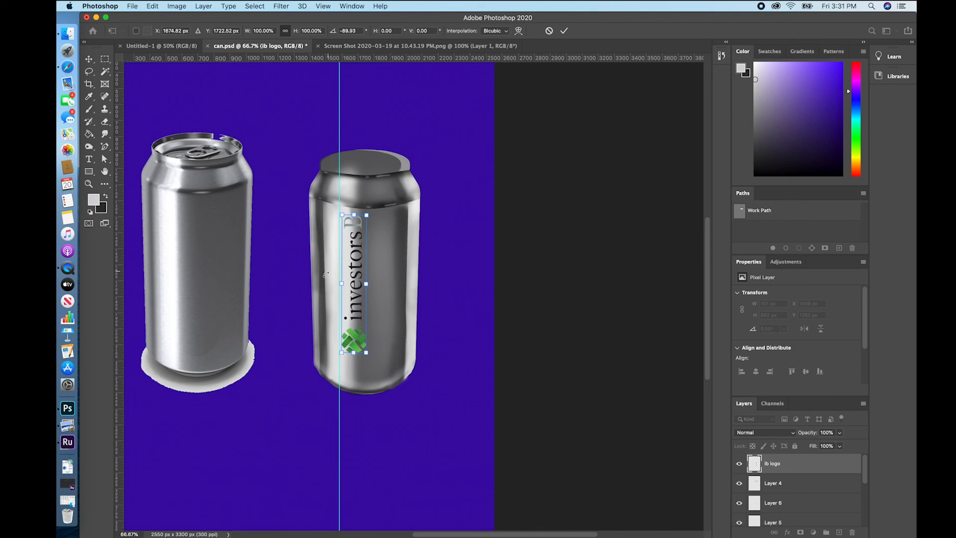
pyautogui.press('Return')
# Scale the vertical logo up to about 116% and reposition it lower on the can body
pyautogui.hotkey('ctrl', 't')
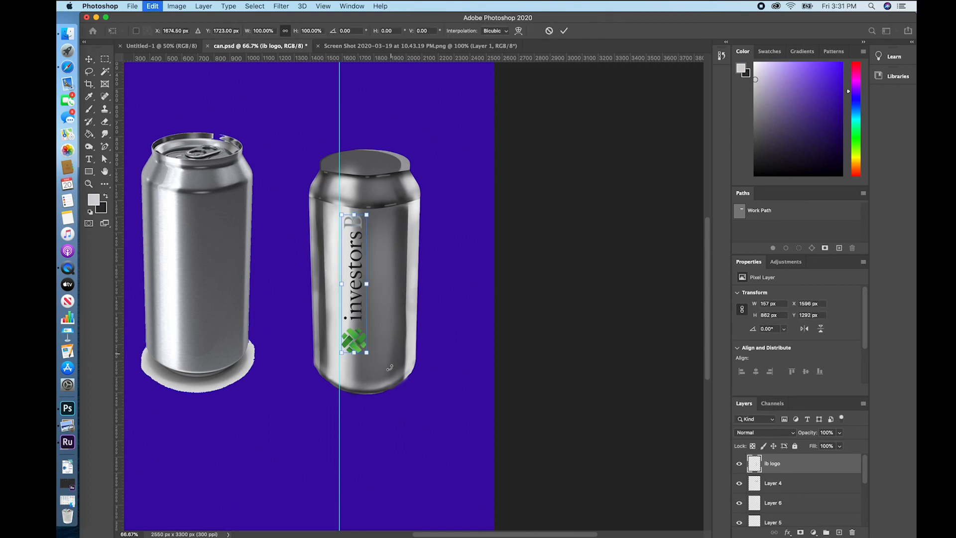
pyautogui.moveTo(368, 354); pyautogui.dragTo(392, 372)
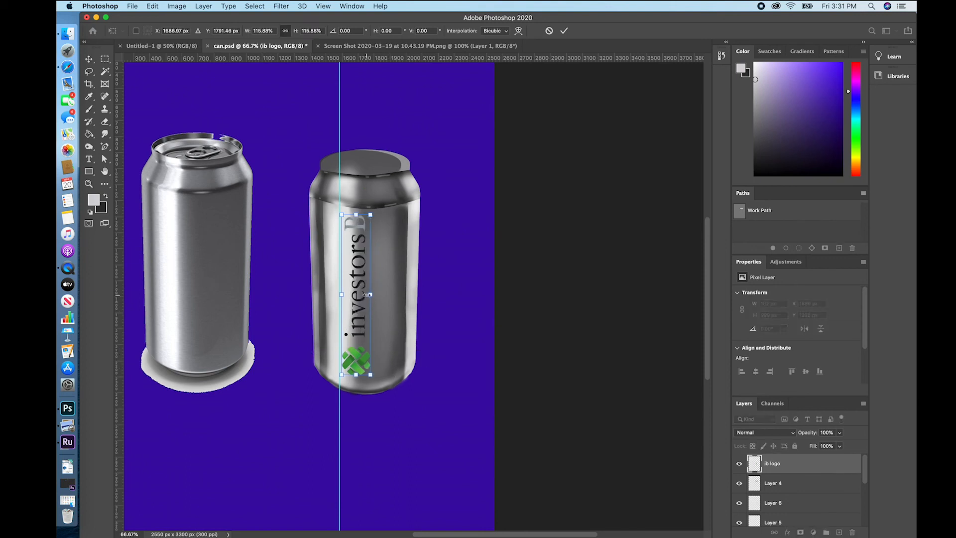
pyautogui.moveTo(357, 297)
pyautogui.mouseDown()
pyautogui.moveTo(368, 301)
pyautogui.moveTo(323, 293)
pyautogui.moveTo(365, 301)
pyautogui.moveTo(355, 300)
pyautogui.mouseUp()
pyautogui.press('Return')
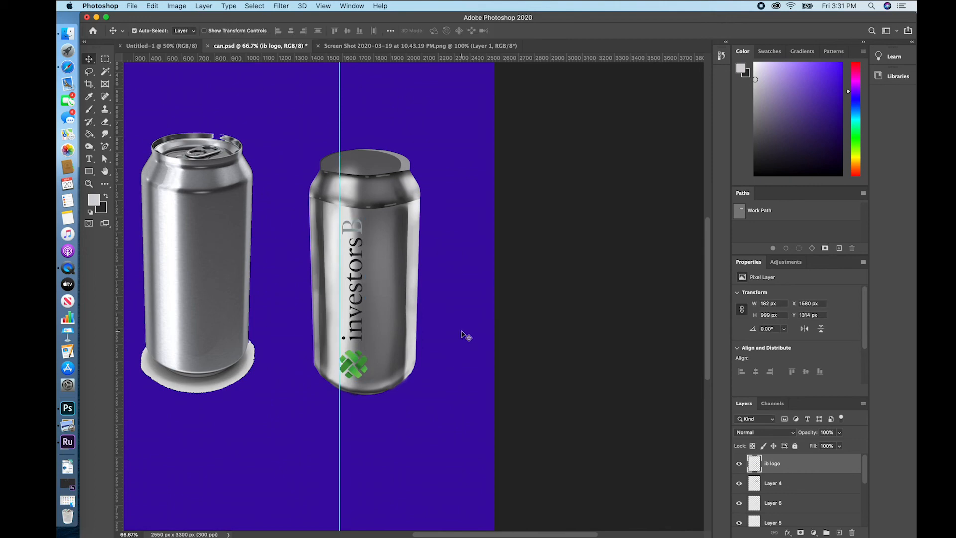
# Nudge the logo up about 10 px and remove the vertical guide from the canvas
pyautogui.press('Up')
pyautogui.press('Up')
pyautogui.press('Up')
pyautogui.press('Up')
pyautogui.press('Up')
pyautogui.press('Up')
pyautogui.press('Up')
pyautogui.press('Up')
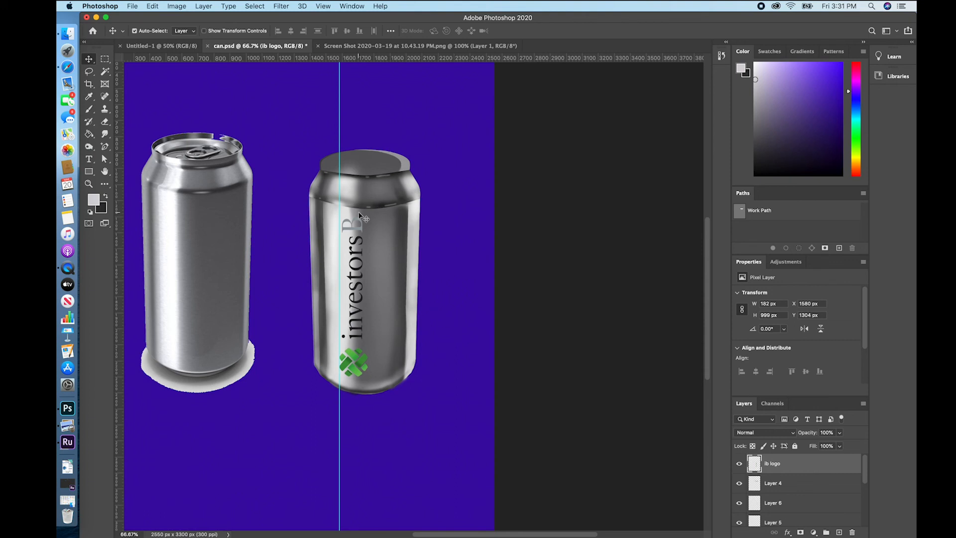
pyautogui.moveTo(339, 124); pyautogui.dragTo(118, 122)
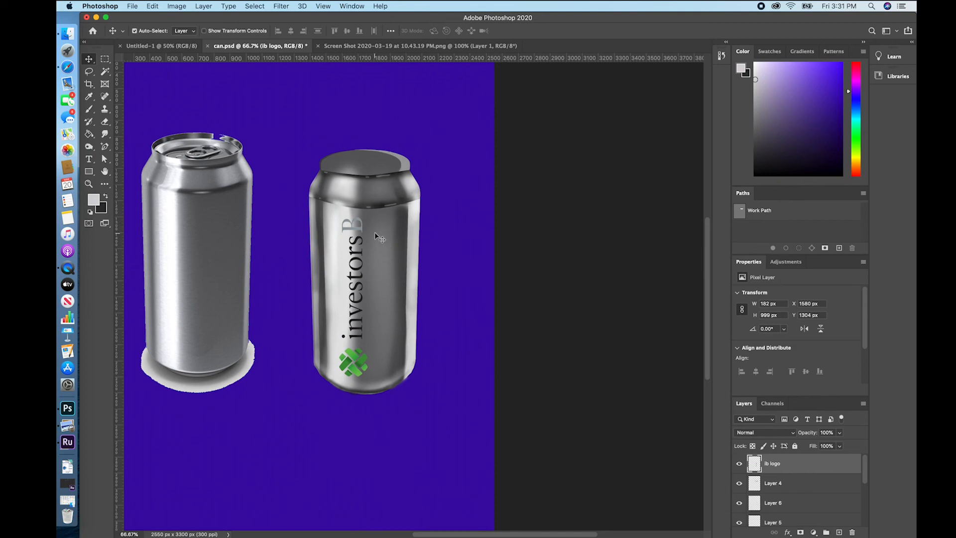
# Place a horizontal guide just above the logo's B, below the can's shoulder
pyautogui.click(89, 184)
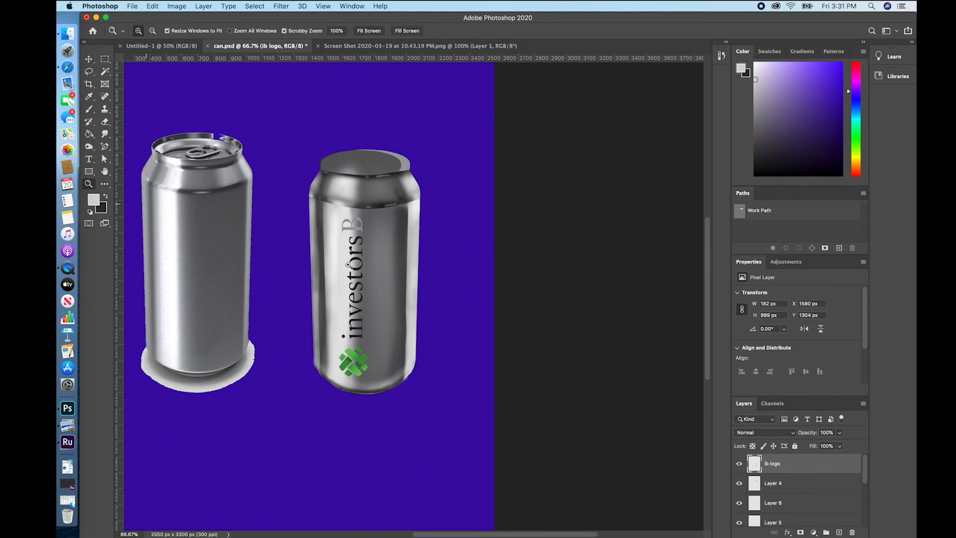
pyautogui.click(373, 294)
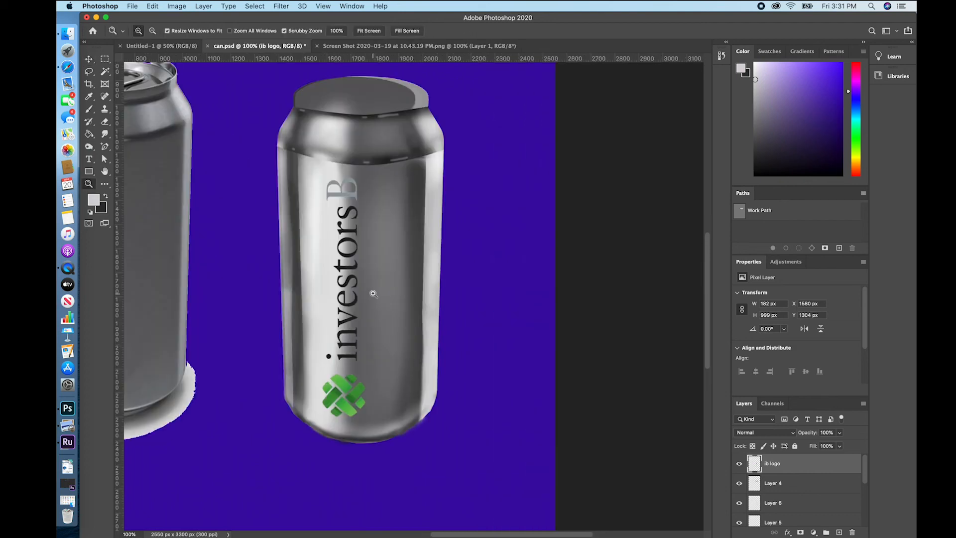
pyautogui.click(374, 290)
pyautogui.press('super+minus')
pyautogui.press('super+minus')
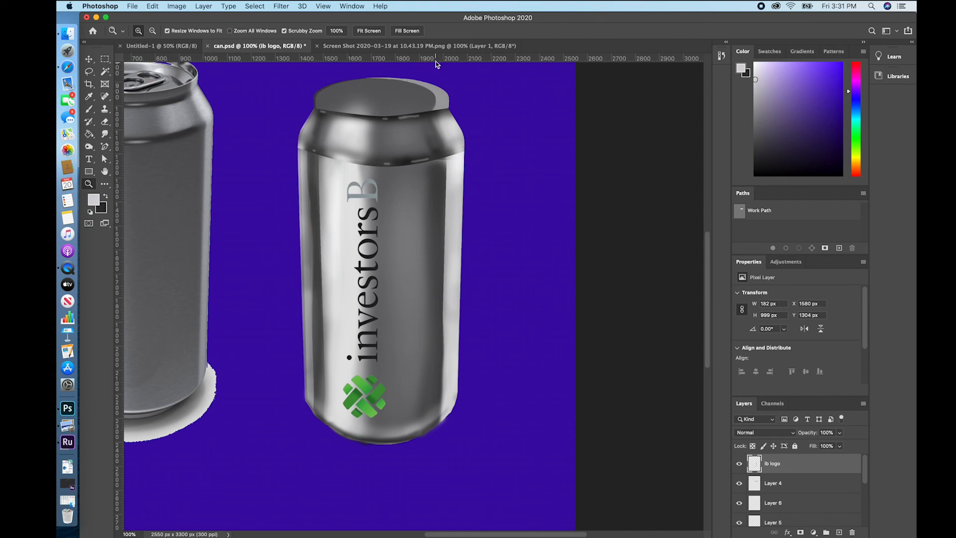
pyautogui.moveTo(435, 58); pyautogui.dragTo(482, 166)
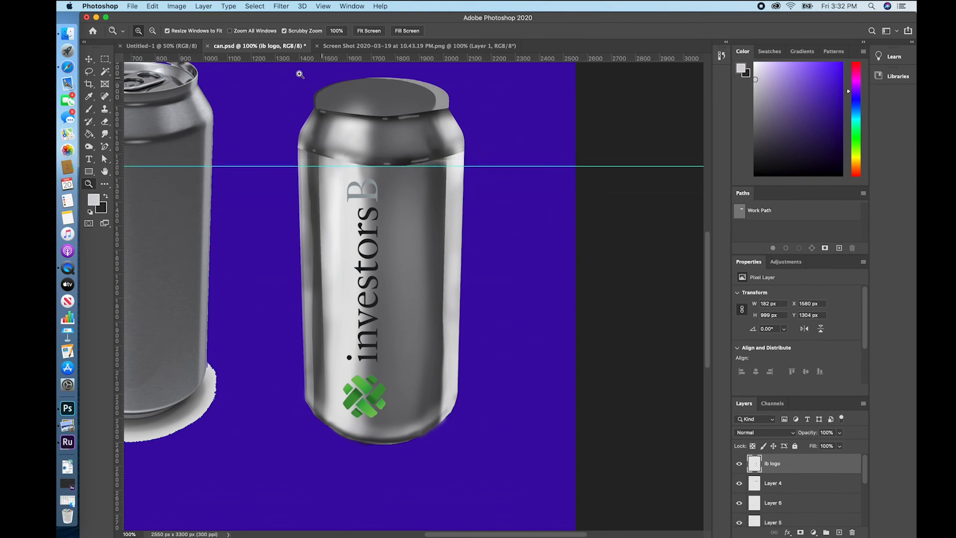
# Warp the ib logo by widening its upper end and bowing the upper edge downward to follow the can's curvature
pyautogui.click(151, 6)
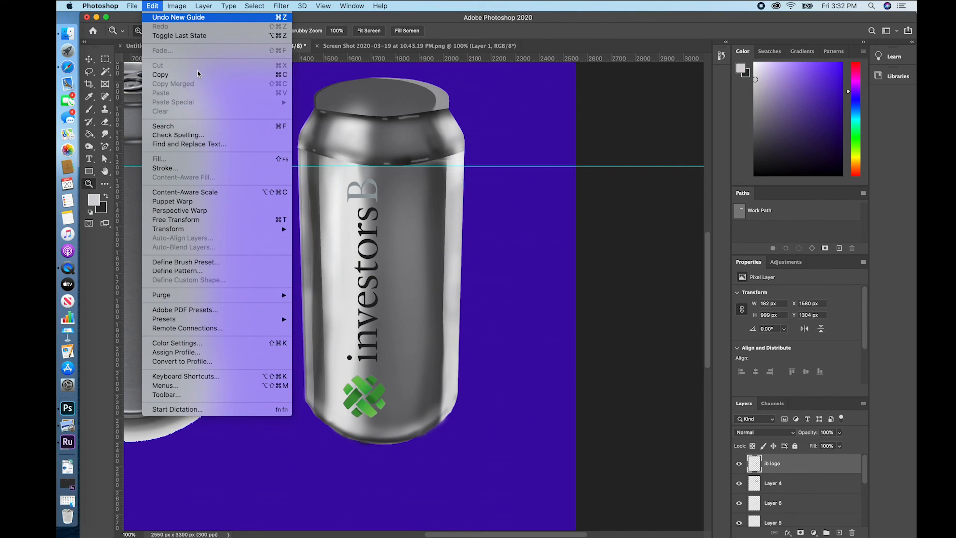
pyautogui.moveTo(262, 229)
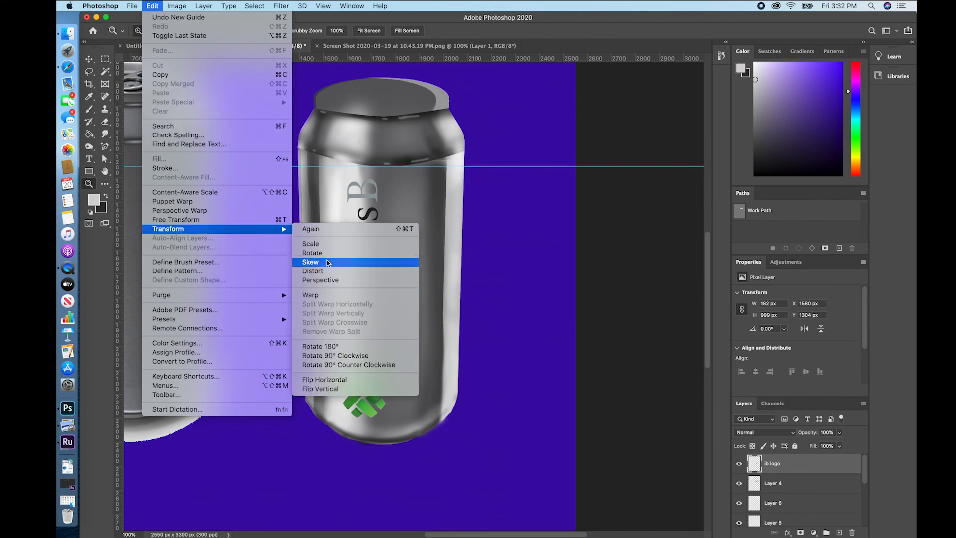
pyautogui.click(338, 295)
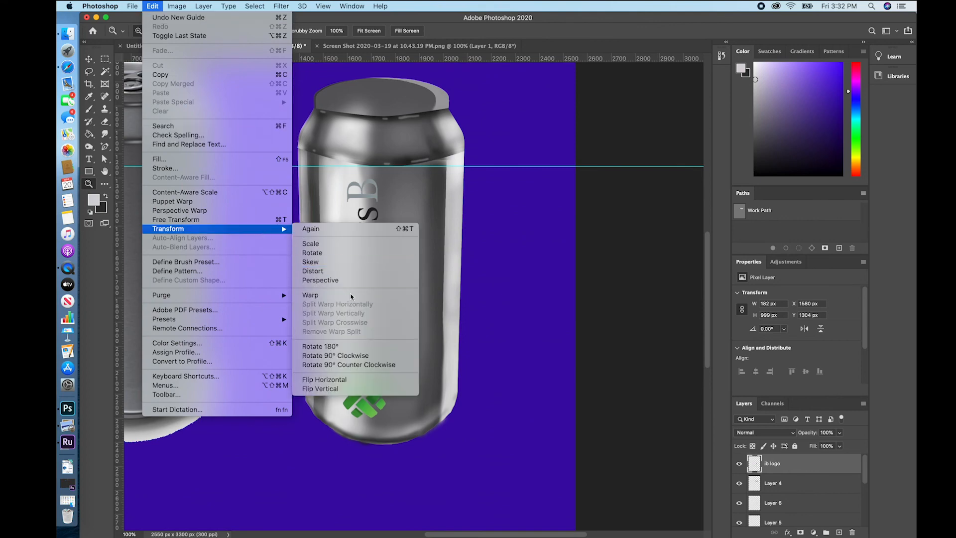
pyautogui.moveTo(389, 180); pyautogui.dragTo(340, 168)
pyautogui.moveTo(342, 421); pyautogui.dragTo(341, 418)
# Place two vertical guides at the upper corners of the logo's warp box
pyautogui.moveTo(121, 201); pyautogui.dragTo(253, 235)
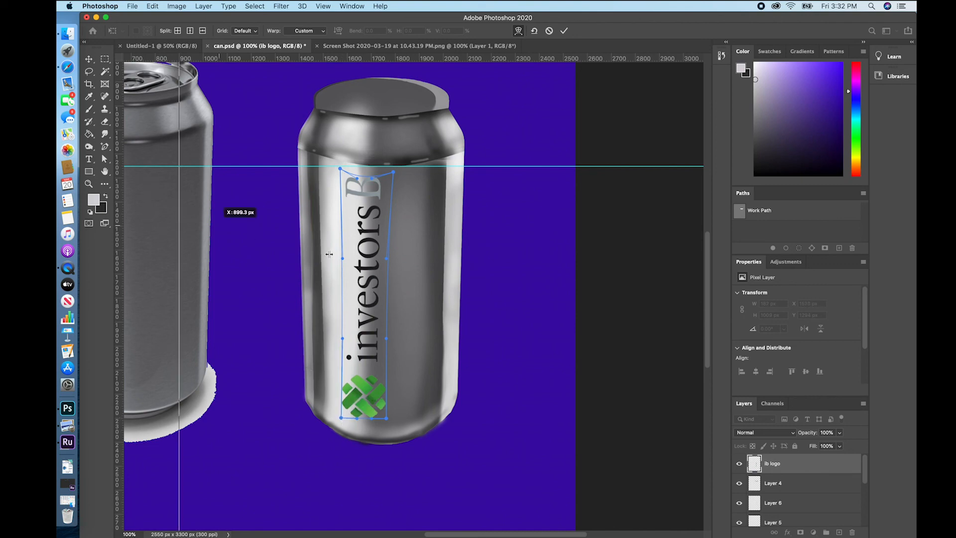
pyautogui.moveTo(329, 254)
pyautogui.mouseDown()
pyautogui.moveTo(349, 249)
pyautogui.moveTo(340, 249)
pyautogui.mouseUp()
pyautogui.moveTo(118, 222); pyautogui.dragTo(393, 274)
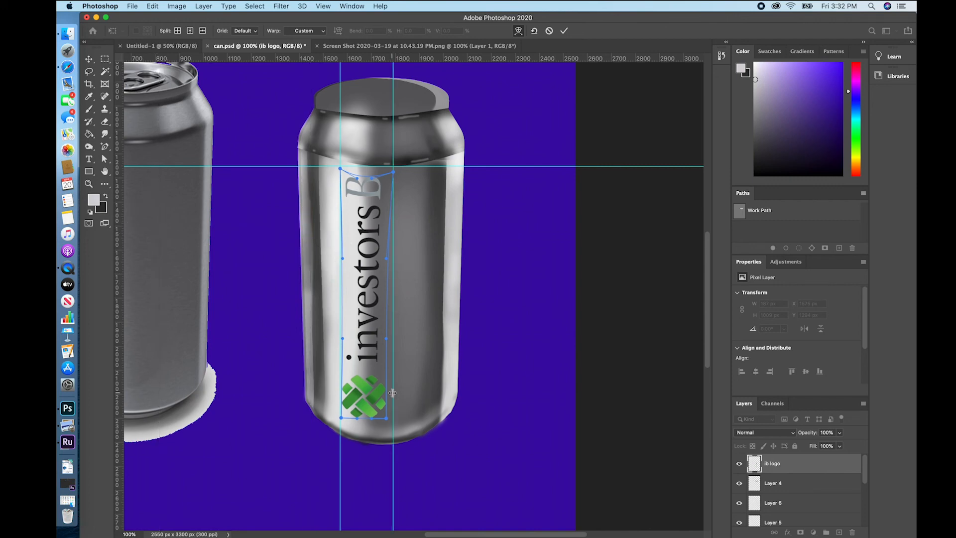
# Pull the warp's lower-right corner and right-edge handles out to the right vertical guide
pyautogui.moveTo(388, 422); pyautogui.dragTo(394, 421)
pyautogui.moveTo(391, 341); pyautogui.dragTo(395, 341)
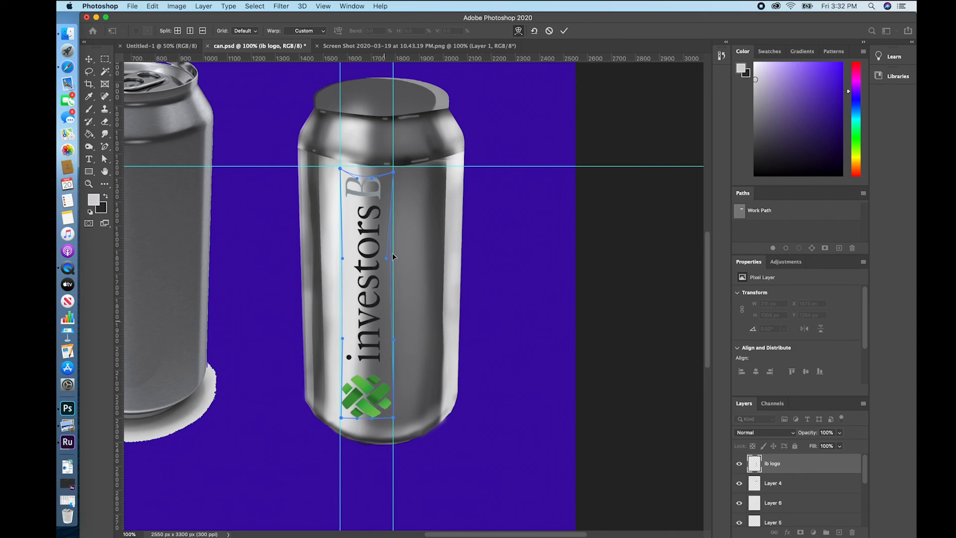
pyautogui.moveTo(390, 259); pyautogui.dragTo(393, 258)
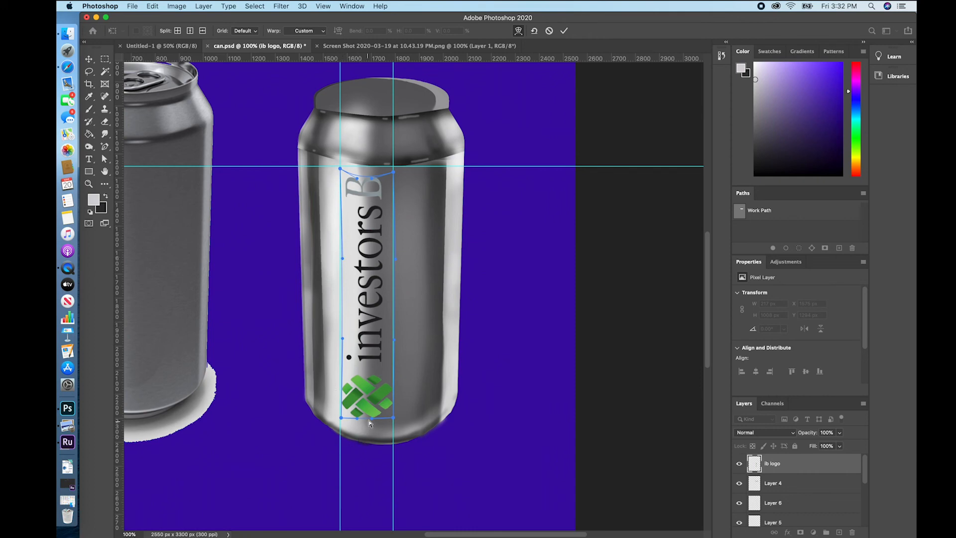
# Bow the lower edge of the logo's warp downward so the green emblem follows the can's rounded base
pyautogui.moveTo(369, 420); pyautogui.dragTo(372, 434)
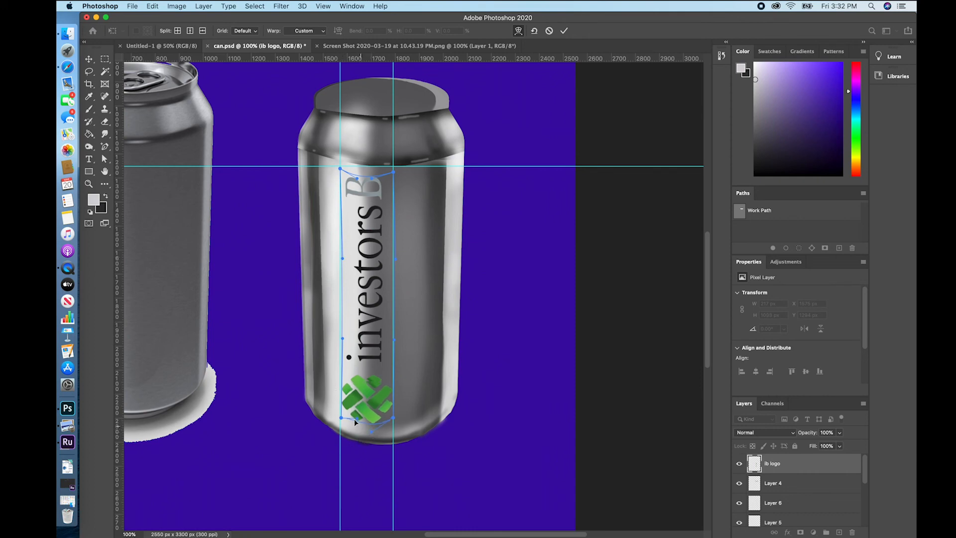
pyautogui.moveTo(359, 427); pyautogui.dragTo(358, 432)
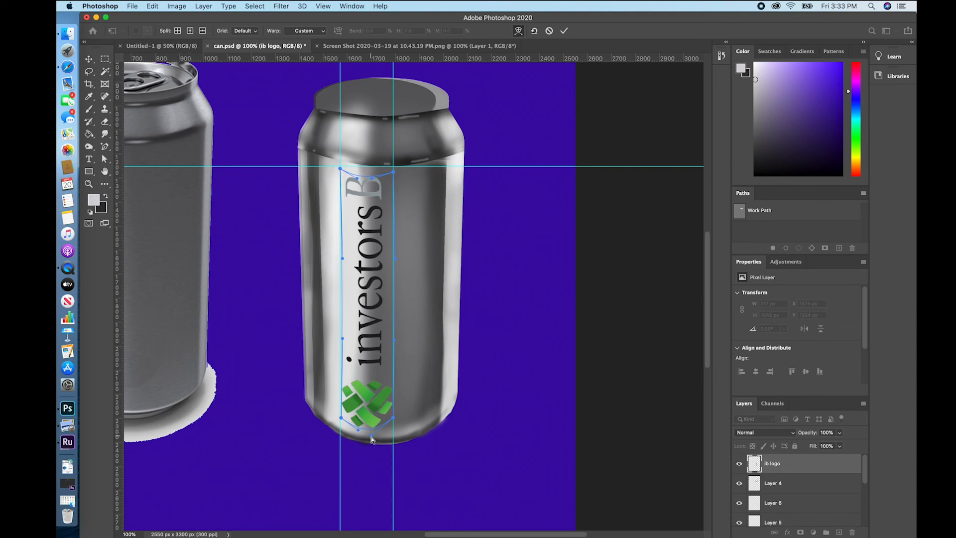
pyautogui.moveTo(355, 432); pyautogui.dragTo(355, 433)
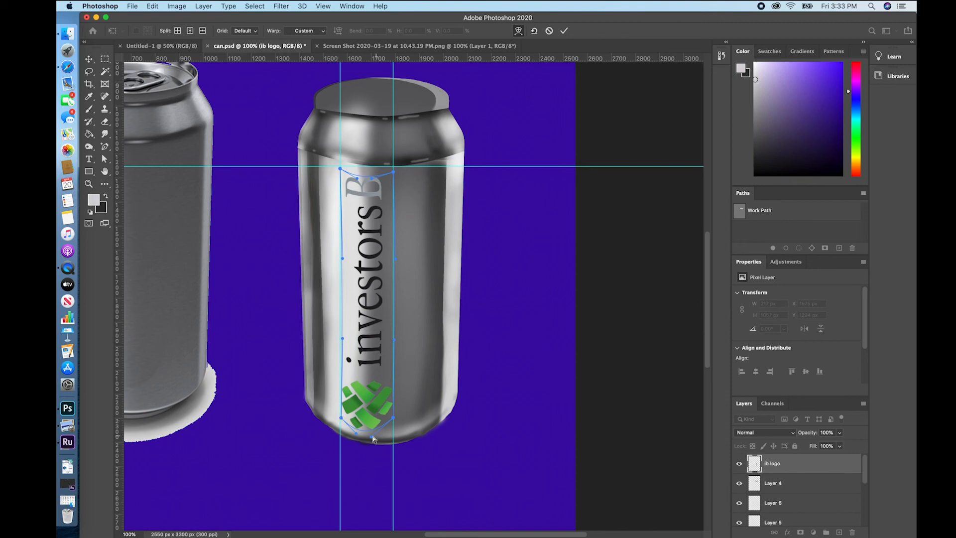
pyautogui.moveTo(369, 434); pyautogui.dragTo(376, 438)
pyautogui.moveTo(356, 433); pyautogui.dragTo(375, 436)
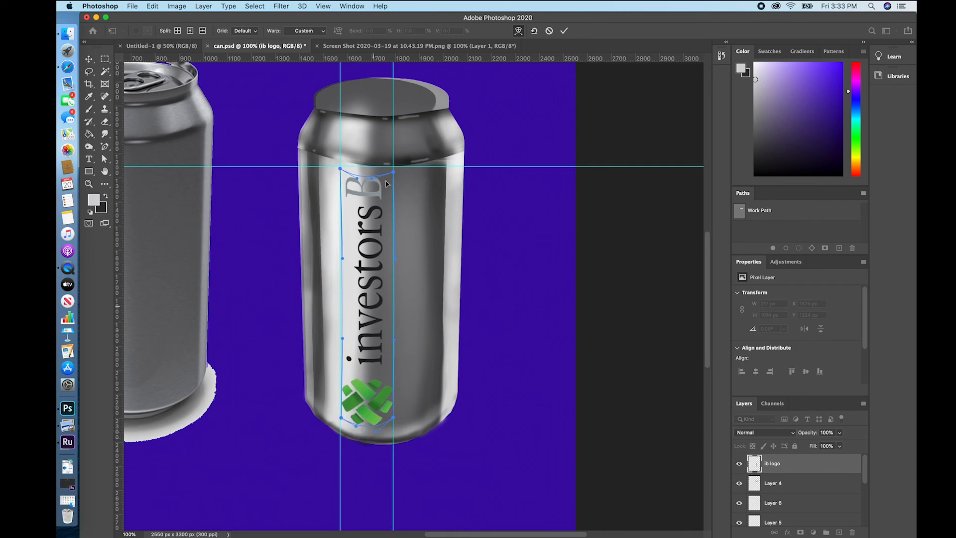
# Fine-tune the curve of the logo warp's upper edge and commit the warp
pyautogui.moveTo(357, 178); pyautogui.dragTo(358, 179)
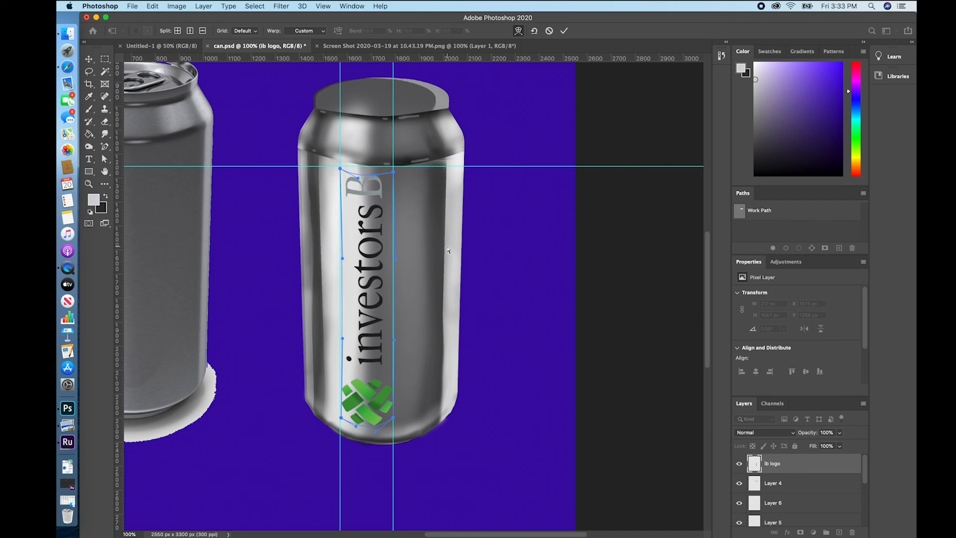
pyautogui.press('Return')
pyautogui.press('z')
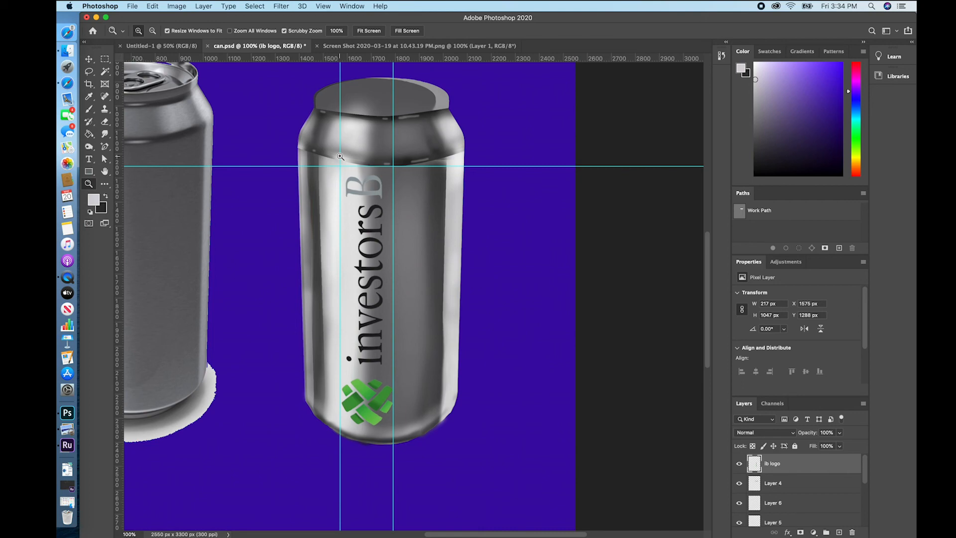
# Add a horizontal text layer reading "SPARKLING WATER" beside the logo, over the can's right side
pyautogui.click(89, 160)
pyautogui.click(427, 262)
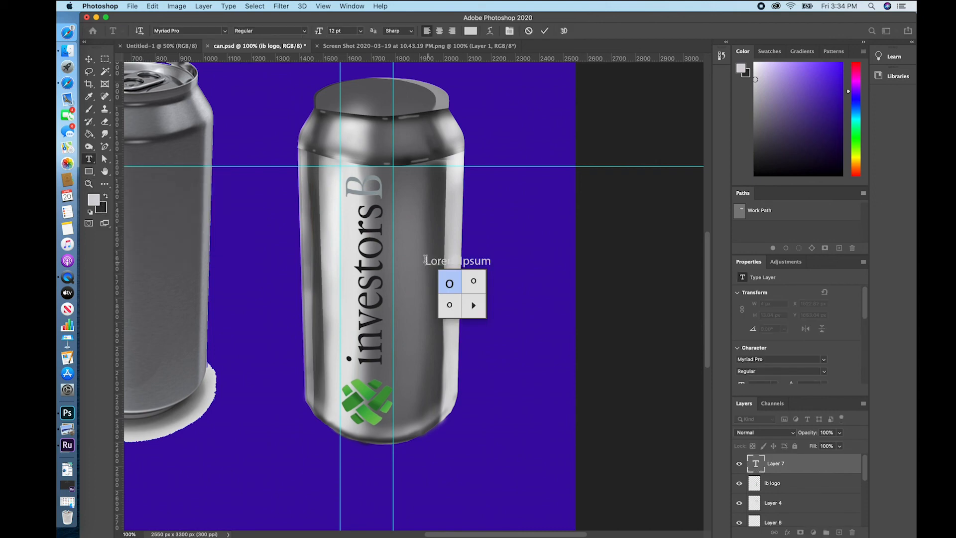
pyautogui.press('BackSpace')
pyautogui.write('PARKING WATER')
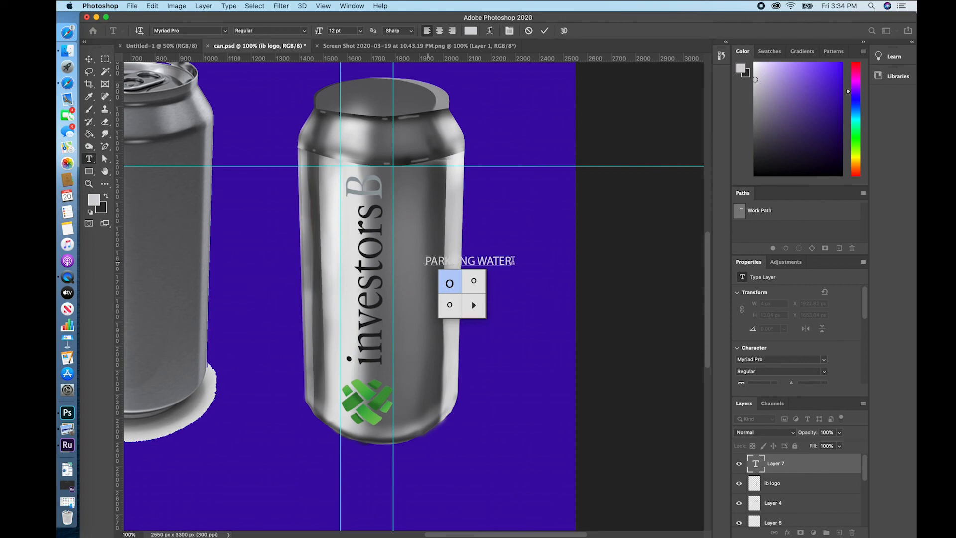
pyautogui.click(428, 260)
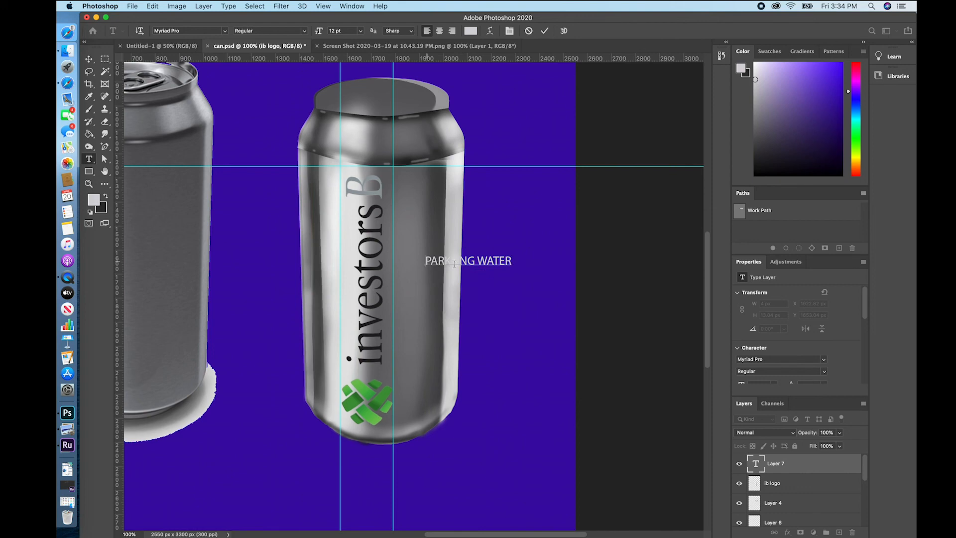
pyautogui.write('S')
pyautogui.press('Right')
pyautogui.press('Right')
pyautogui.press('Right')
pyautogui.press('Right')
pyautogui.write('L')
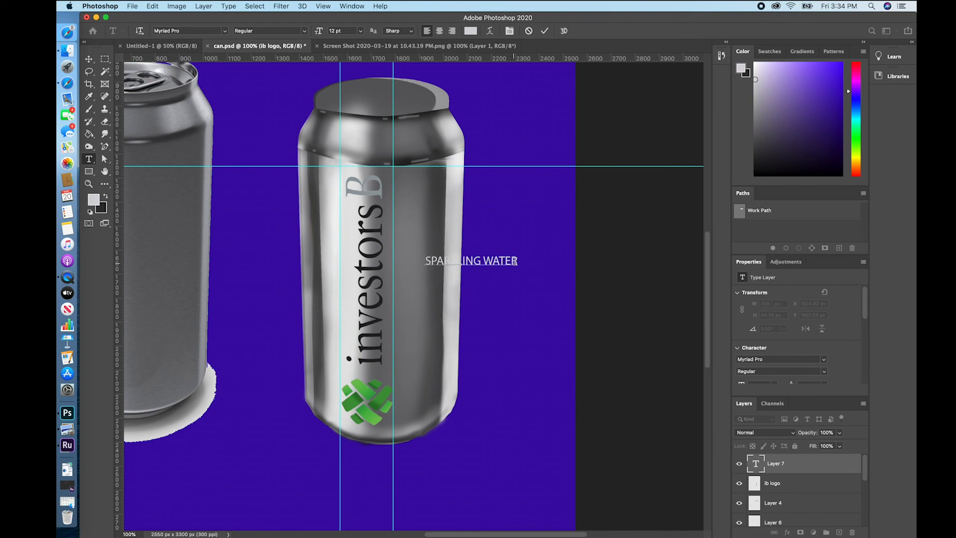
# Recolor the SPARKLING WATER text with the green sampled from the logo's emblem
pyautogui.press('super+a')
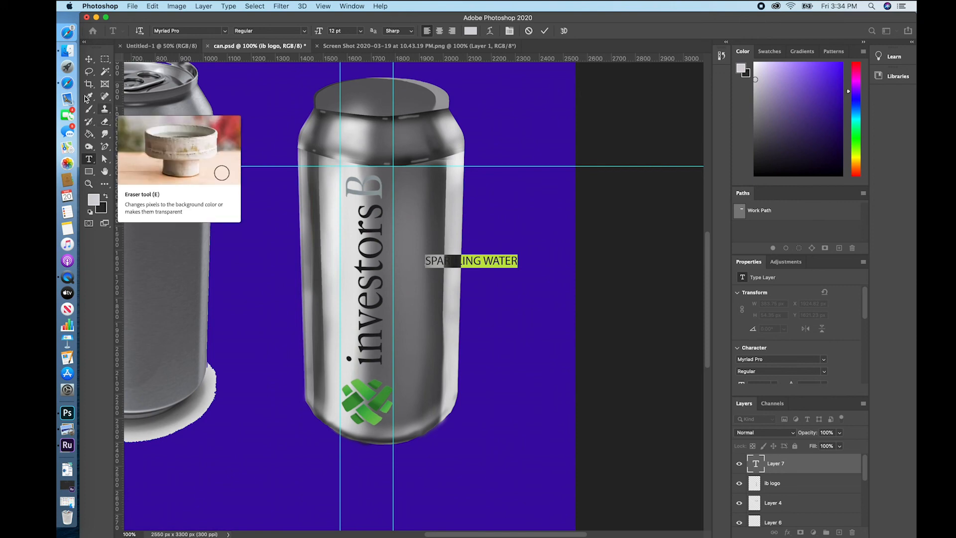
pyautogui.hotkey('ctrl', 'Return')
pyautogui.press('i')
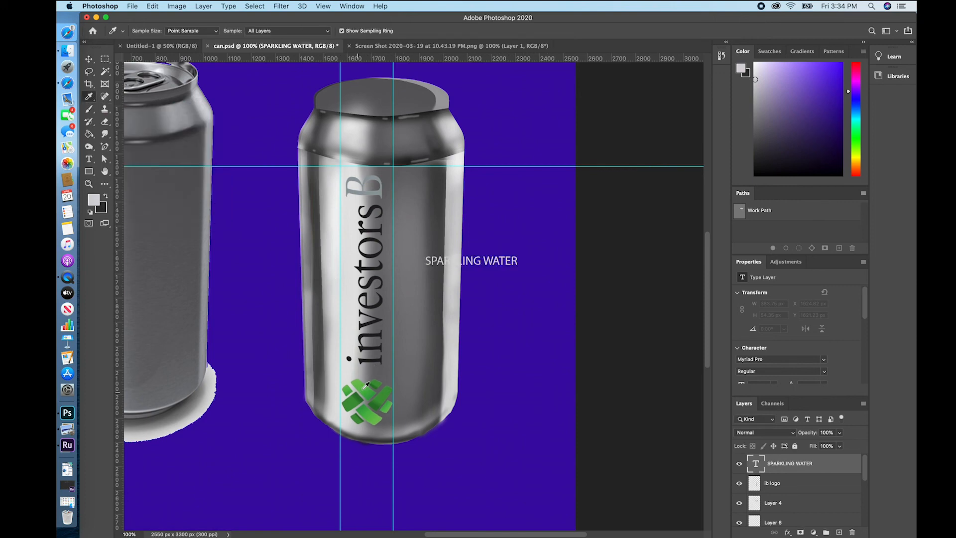
pyautogui.click(363, 387)
pyautogui.hotkey('alt', 'BackSpace')
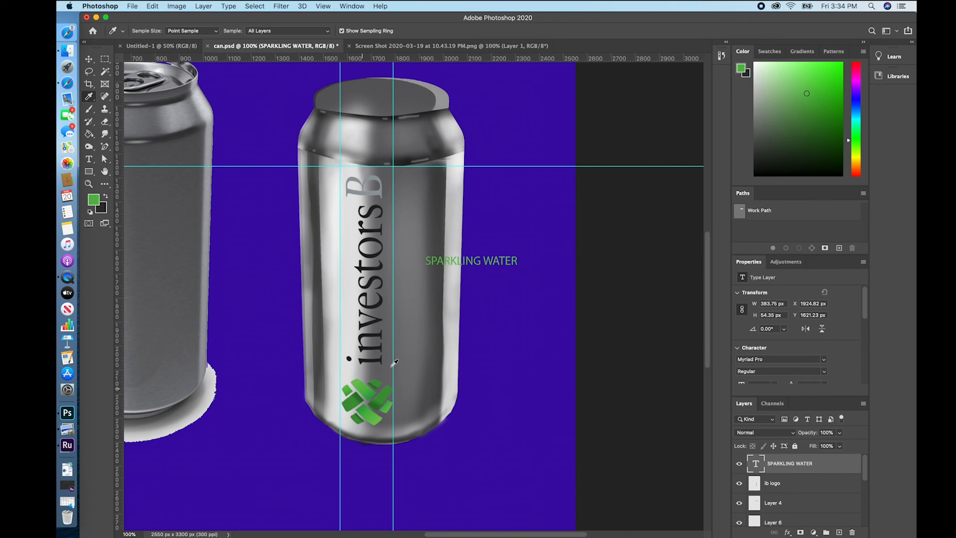
# Free-transform the SPARKLING WATER text to run vertically and move it just right of the investors lettering
pyautogui.click(89, 159)
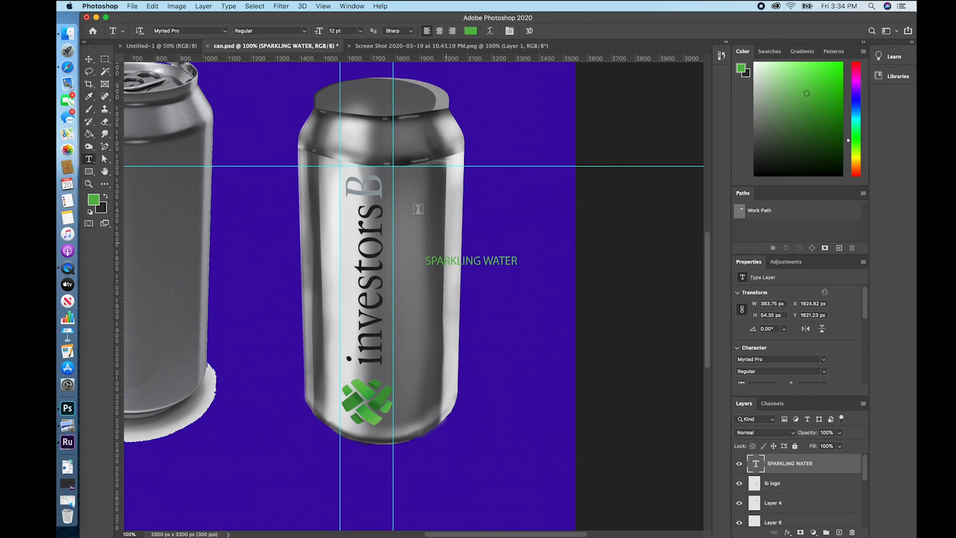
pyautogui.click(89, 59)
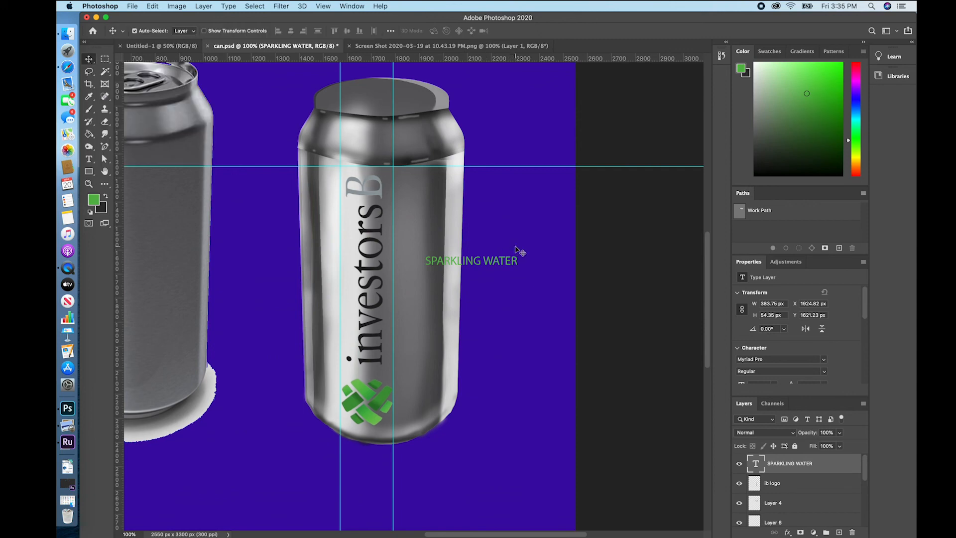
pyautogui.press('super')
pyautogui.press('super+t')
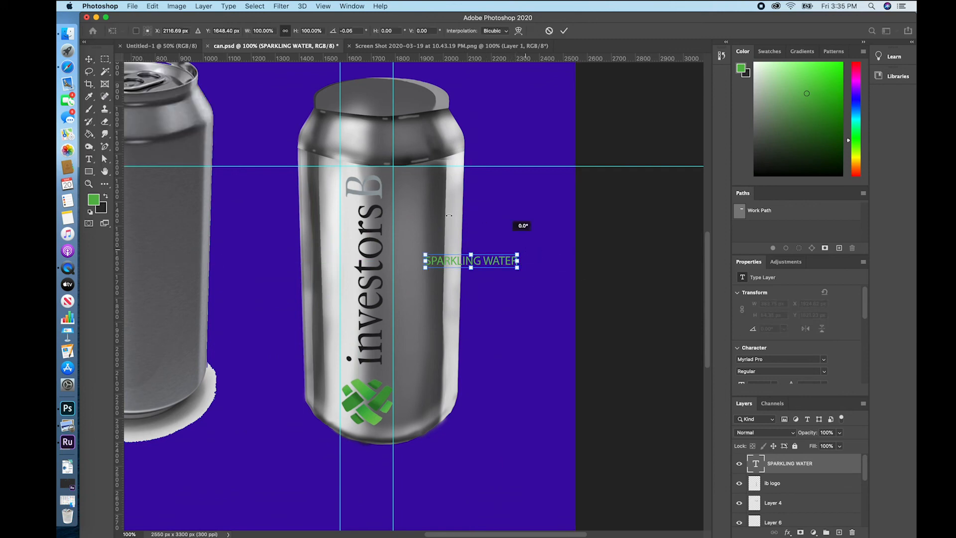
pyautogui.moveTo(520, 222); pyautogui.dragTo(460, 211)
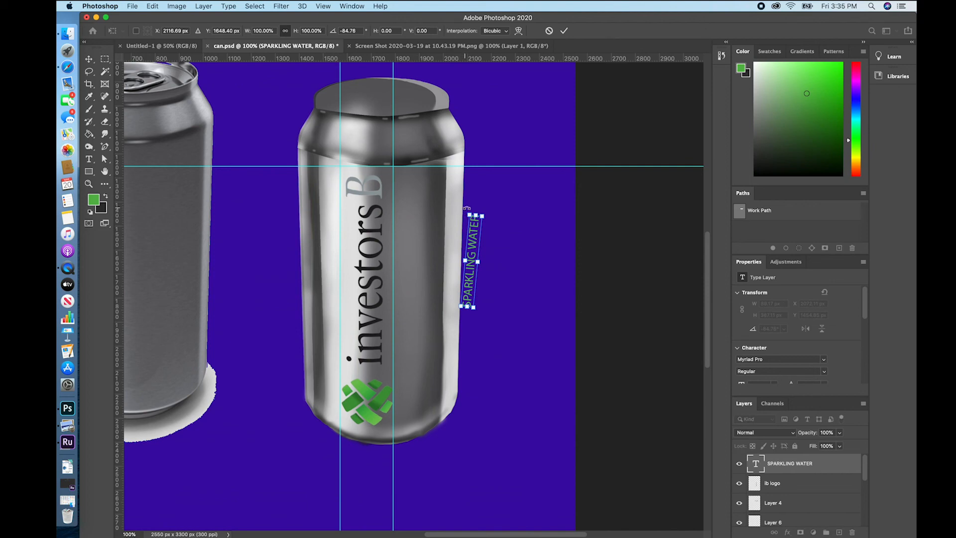
pyautogui.moveTo(460, 208); pyautogui.dragTo(402, 271)
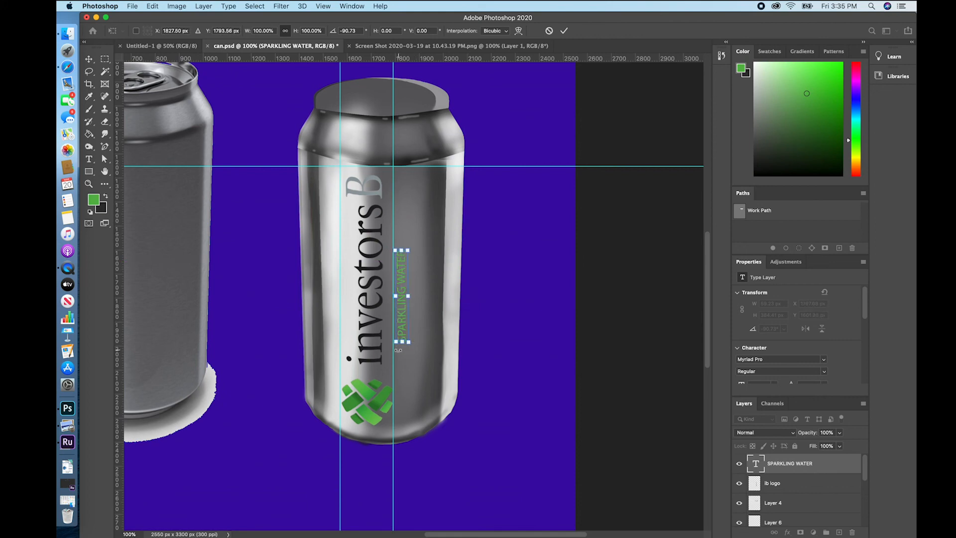
pyautogui.moveTo(397, 349); pyautogui.dragTo(397, 350)
# Set the SPARKLING WATER text's rotation angle to exactly 90°
pyautogui.click(358, 31)
pyautogui.write('90')
pyautogui.press('Return')
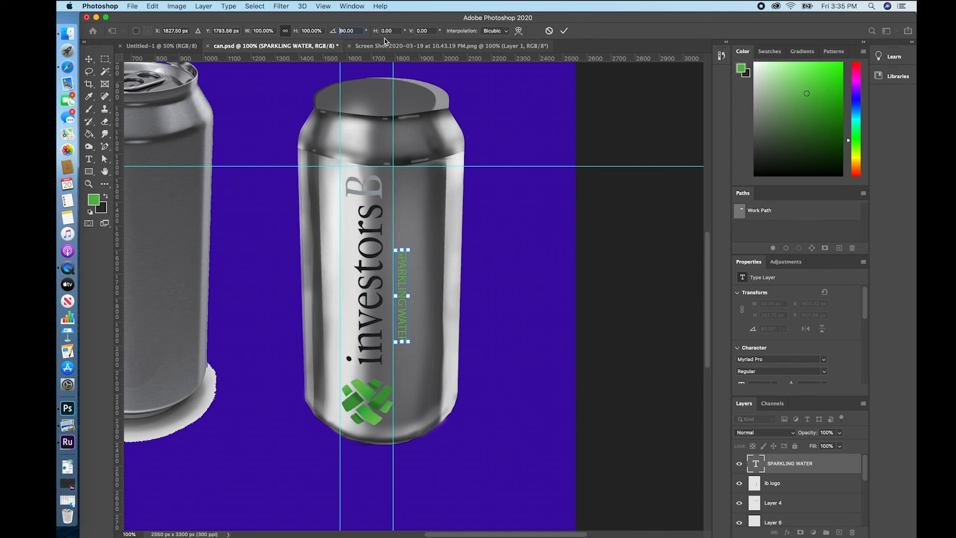
# Try a rotation angle of -90° on the SPARKLING WATER text and return it to 90°
pyautogui.write('-')
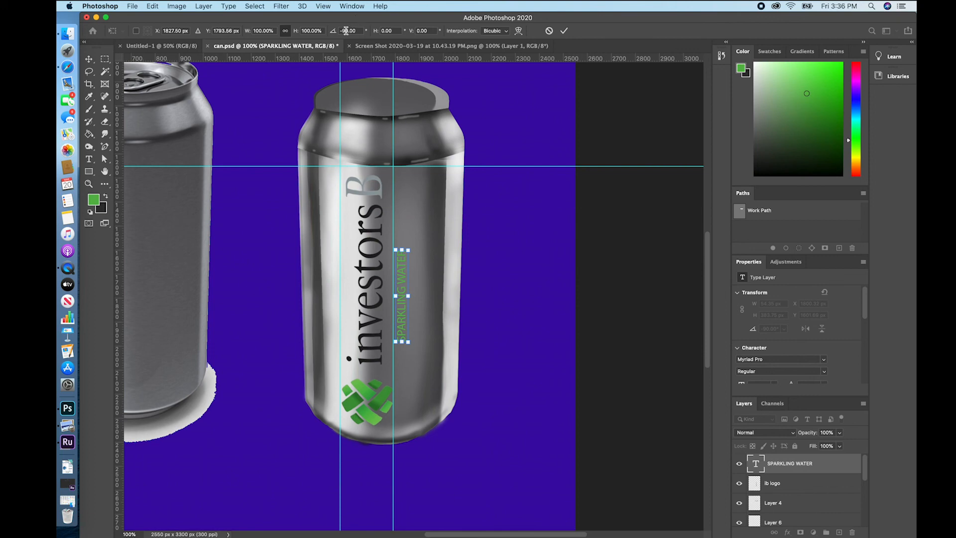
pyautogui.moveTo(341, 31); pyautogui.dragTo(432, 31)
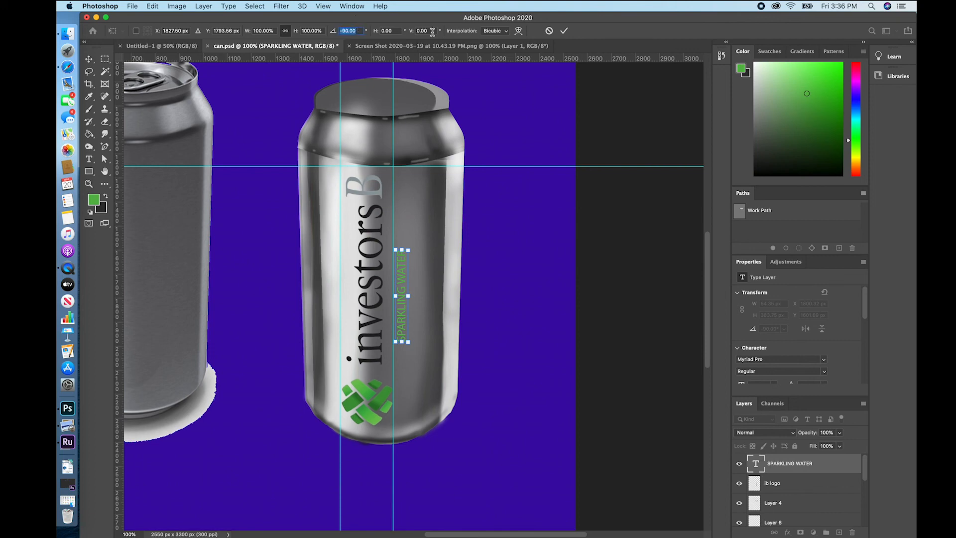
pyautogui.click(345, 30)
pyautogui.press('BackSpace')
# Move both vertical guides left of the can, remove the horizontal guide, and commit the text's transform
pyautogui.moveTo(393, 142); pyautogui.dragTo(273, 143)
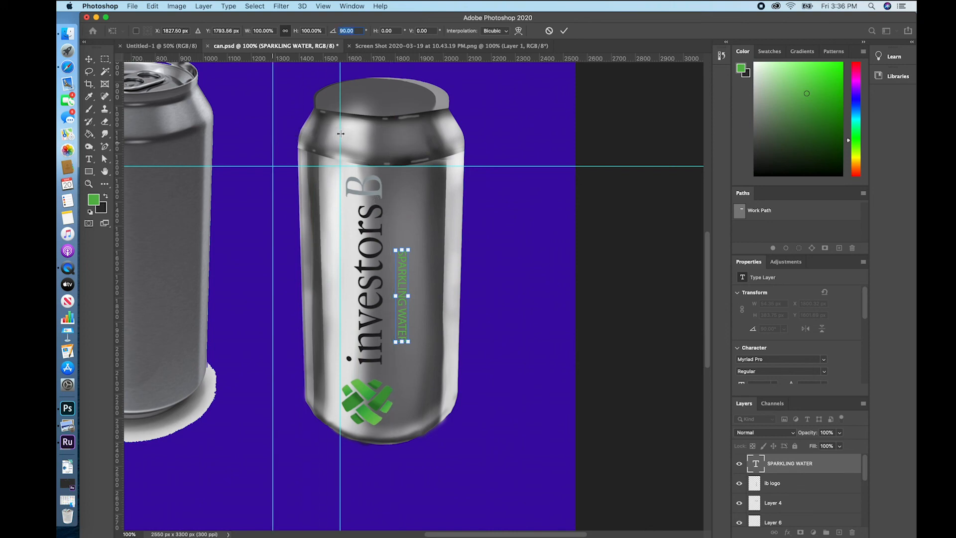
pyautogui.moveTo(340, 134); pyautogui.dragTo(274, 134)
pyautogui.moveTo(331, 166); pyautogui.dragTo(373, 35)
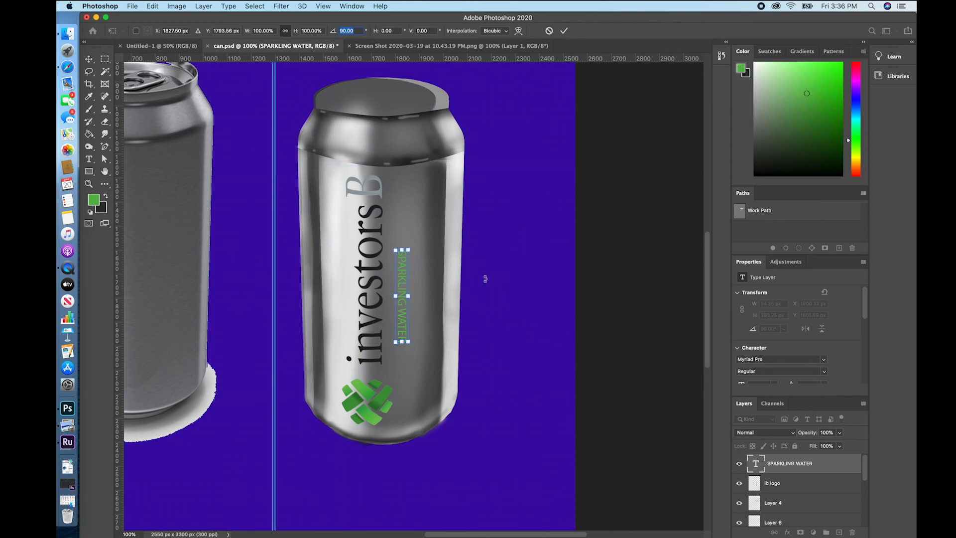
pyautogui.press('Left')
pyautogui.press('Return')
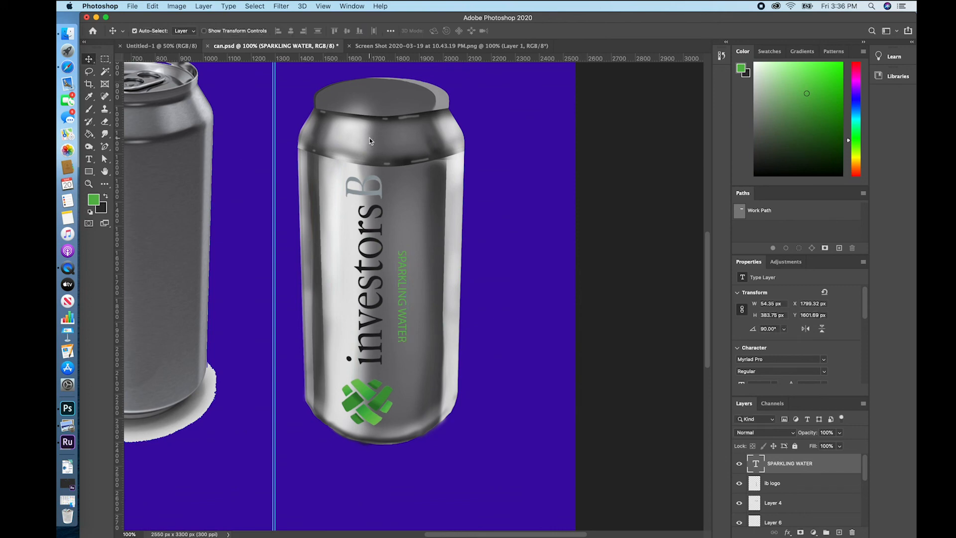
# Nudge the SPARKLING WATER text about 37 px left and 54 px down so it sits close against the investors lettering
pyautogui.press('Left')
pyautogui.press('Left')
pyautogui.press('Left')
pyautogui.press('Left')
pyautogui.press('Left')
pyautogui.press('Left')
pyautogui.press('Left')
pyautogui.press('Left')
pyautogui.press('Left')
pyautogui.press('Left')
pyautogui.press('Left')
pyautogui.press('Left')
pyautogui.press('Left')
pyautogui.press('Down')
pyautogui.press('Down')
pyautogui.press('Down')
pyautogui.press('Down')
pyautogui.press('Down')
pyautogui.press('Down')
pyautogui.press('Down')
pyautogui.press('Down')
pyautogui.press('Down')
pyautogui.press('Down')
pyautogui.press('Down')
pyautogui.press('Down')
pyautogui.press('Down')
pyautogui.press('Down')
pyautogui.press('Down')
pyautogui.press('Down')
pyautogui.press('Down')
pyautogui.press('Down')
pyautogui.press('Down')
pyautogui.press('Down')
pyautogui.press('Down')
pyautogui.press('Down')
pyautogui.press('Down')
pyautogui.press('Down')
pyautogui.press('Down')
pyautogui.press('Down')
pyautogui.press('Down')
pyautogui.press('Down')
pyautogui.press('Down')
pyautogui.press('Down')
pyautogui.press('Down')
pyautogui.press('Down')
pyautogui.press('Down')
pyautogui.press('Down')
pyautogui.press('Down')
pyautogui.press('Down')
pyautogui.press('Down')
pyautogui.press('Down')
pyautogui.press('Down')
pyautogui.press('Down')
pyautogui.press('Down')
pyautogui.press('Down')
pyautogui.press('Down')
pyautogui.press('Down')
pyautogui.press('Down')
pyautogui.press('Down')
pyautogui.press('Down')
pyautogui.press('Down')
pyautogui.press('Down')
pyautogui.press('Down')
pyautogui.press('Down')
pyautogui.press('Up')
pyautogui.press('Up')
pyautogui.press('Up')
pyautogui.press('Up')
pyautogui.press('Up')
pyautogui.press('Up')
pyautogui.press('Left')
pyautogui.press('Left')
pyautogui.press('Left')
pyautogui.press('Left')
pyautogui.press('Left')
pyautogui.press('Left')
pyautogui.press('Left')
pyautogui.press('Left')
pyautogui.press('Left')
pyautogui.press('Left')
pyautogui.press('Left')
pyautogui.press('Left')
pyautogui.press('Left')
pyautogui.press('Left')
pyautogui.press('Left')
pyautogui.press('Left')
pyautogui.press('Left')
pyautogui.press('Left')
pyautogui.press('Left')
pyautogui.press('Left')
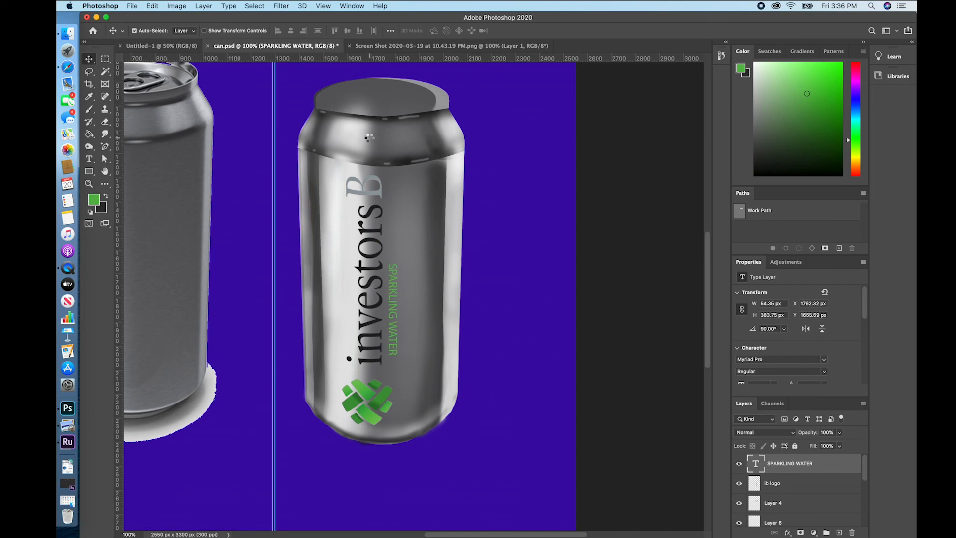
# Nudge the SPARKLING WATER text about 48 px farther down and 3 px left alongside the investors lettering
pyautogui.press('Down')
pyautogui.press('Down')
pyautogui.press('Down')
pyautogui.press('Down')
pyautogui.press('Down')
pyautogui.press('Down')
pyautogui.press('Down')
pyautogui.press('Down')
pyautogui.press('Down')
pyautogui.press('Down')
pyautogui.press('Down')
pyautogui.press('Down')
pyautogui.press('Down')
pyautogui.press('Down')
pyautogui.press('Down')
pyautogui.press('Down')
pyautogui.press('Down')
pyautogui.press('Down')
pyautogui.press('Down')
pyautogui.press('Down')
pyautogui.press('Down')
pyautogui.press('Down')
pyautogui.press('Down')
pyautogui.press('Down')
pyautogui.press('Down')
pyautogui.press('Down')
pyautogui.press('Down')
pyautogui.press('Down')
pyautogui.press('Down')
pyautogui.press('Down')
pyautogui.press('Down')
pyautogui.press('Down')
pyautogui.press('Down')
pyautogui.press('Down')
pyautogui.press('Down')
pyautogui.press('Down')
pyautogui.press('Down')
pyautogui.press('Down')
pyautogui.press('Down')
pyautogui.press('Down')
pyautogui.press('Down')
pyautogui.press('Down')
pyautogui.press('Down')
pyautogui.press('Down')
pyautogui.press('Down')
pyautogui.press('Down')
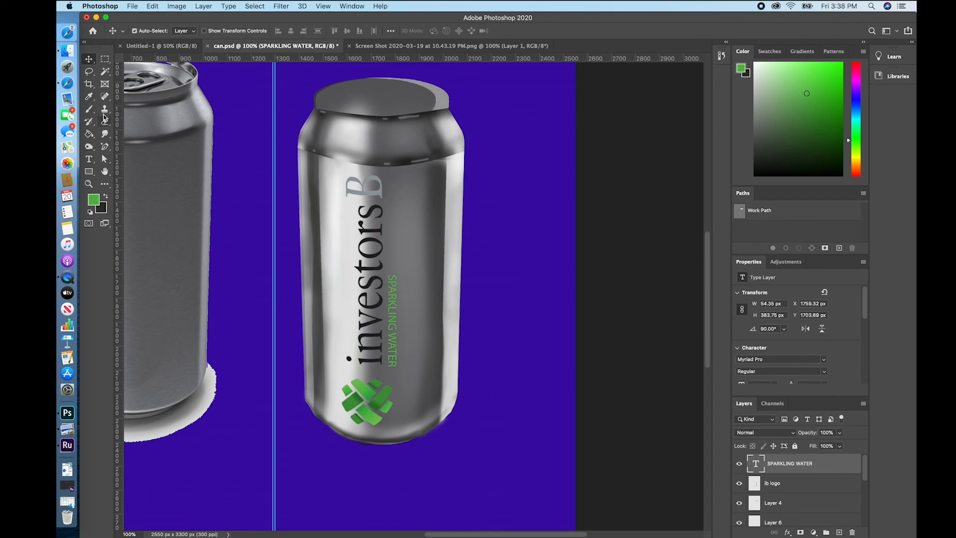
# Append "12oz." to the end of the SPARKLING WATER text, spaced apart on the same line
pyautogui.click(90, 159)
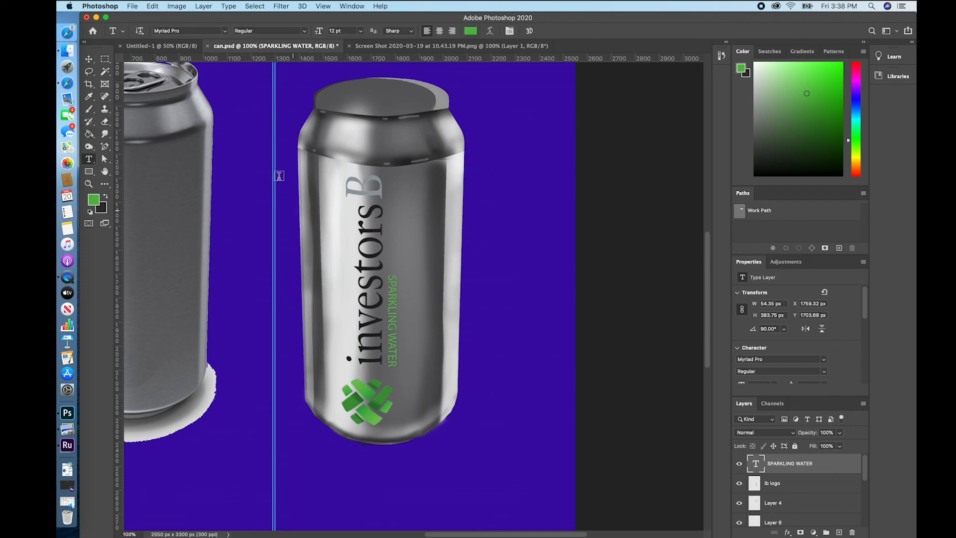
pyautogui.click(394, 364)
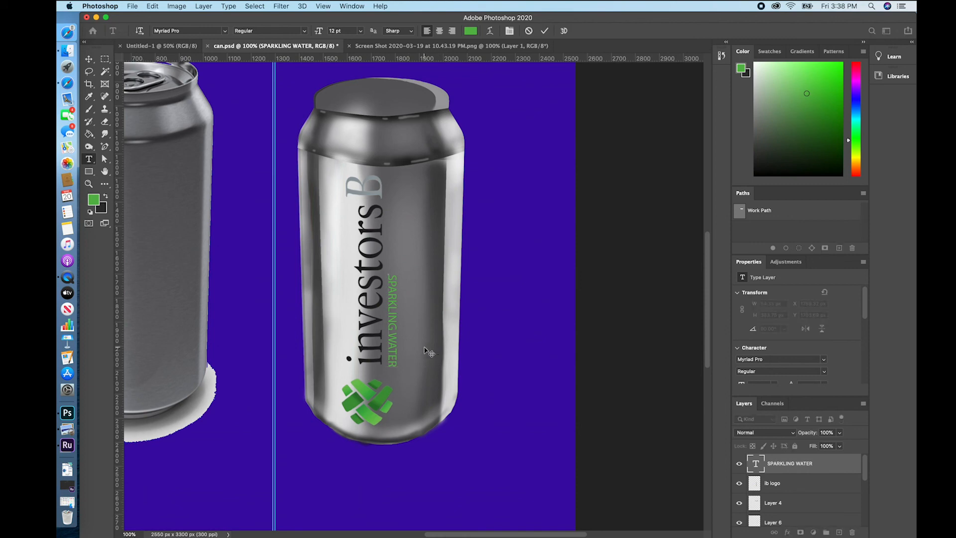
pyautogui.write('12oz.')
pyautogui.press('Return')
pyautogui.press('BackSpace')
pyautogui.click(88, 58)
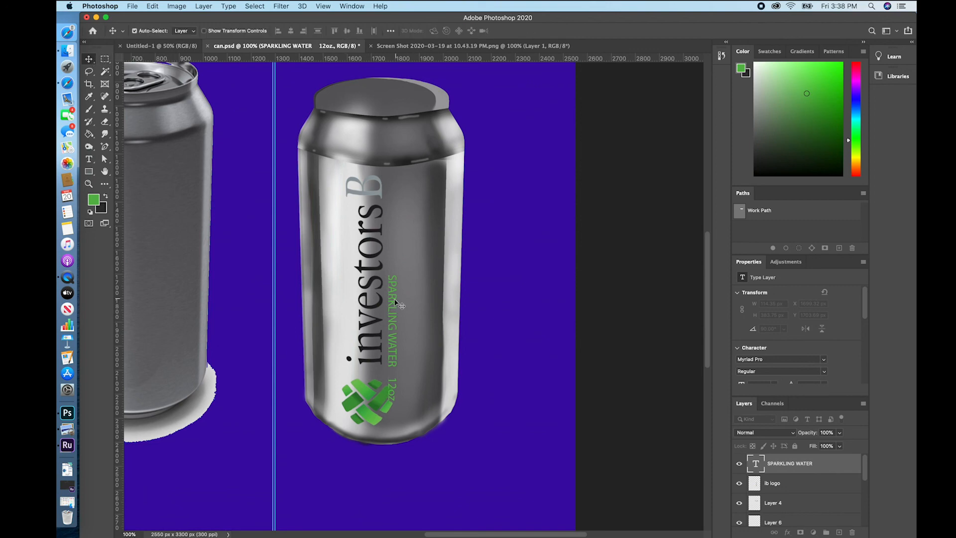
# Move the SPARKLING WATER 12oz. text up about 160 px so it clears the green woven mark
pyautogui.moveTo(396, 289); pyautogui.dragTo(397, 258)
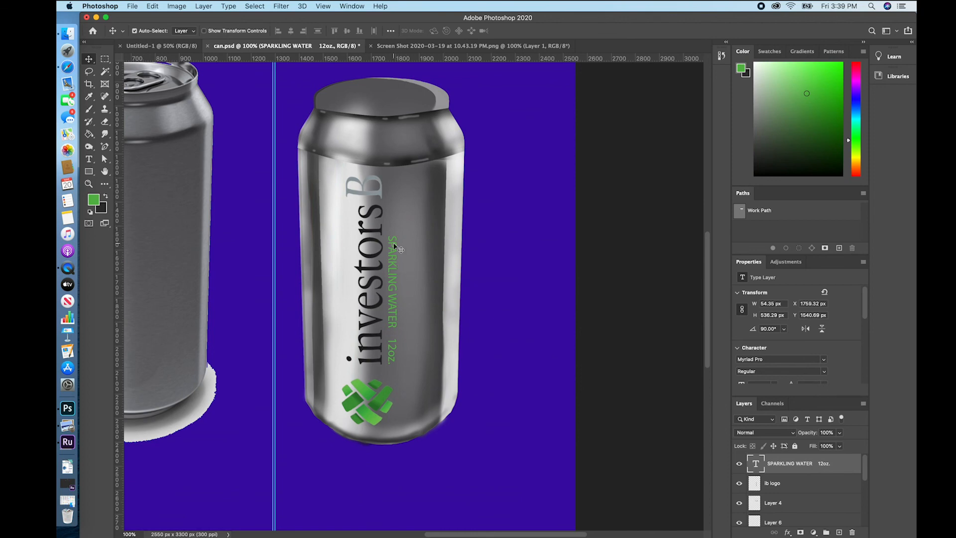
pyautogui.press('Down')
pyautogui.press('Down')
# Add a Stroke effect to the SPARKLING WATER 12oz. text, using a green sampled from the woven mark and darkened
pyautogui.doubleClick(839, 464)
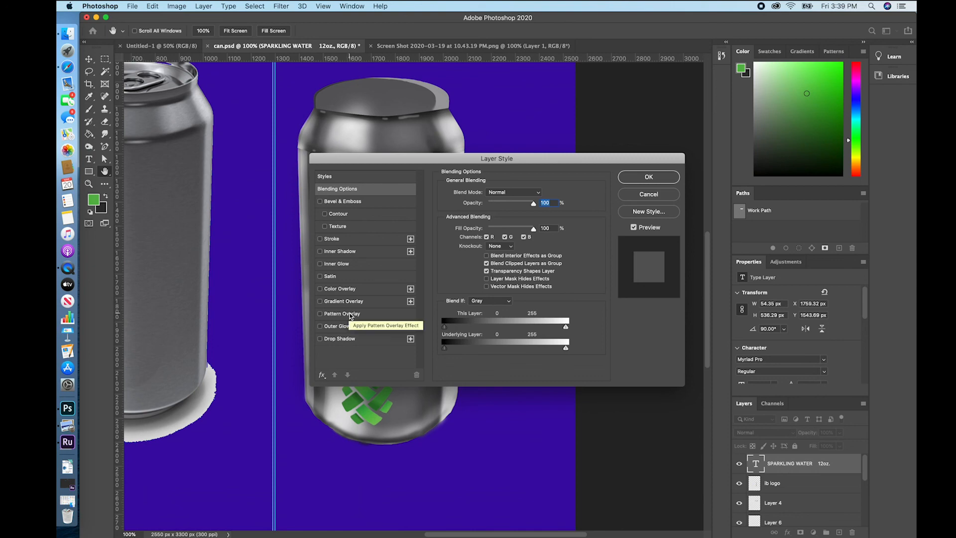
pyautogui.click(328, 243)
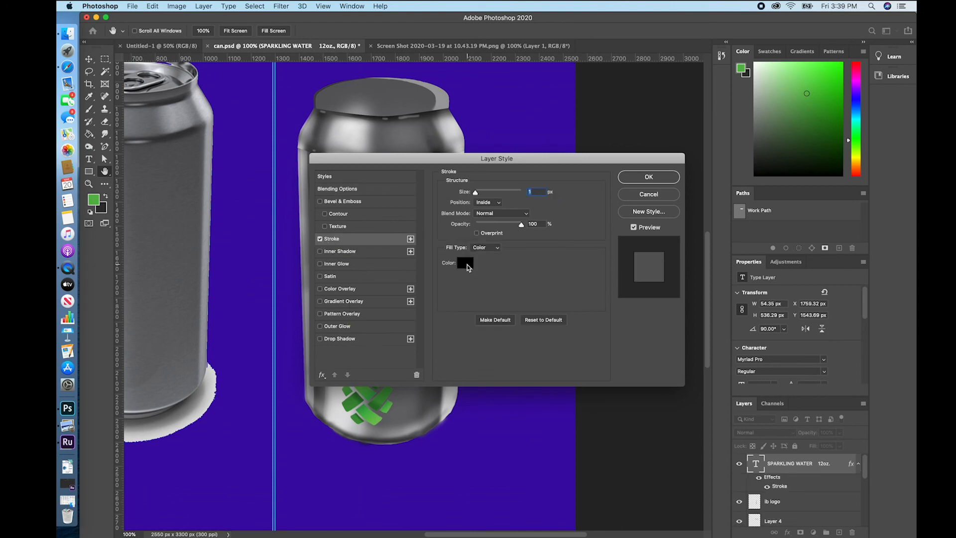
pyautogui.click(464, 262)
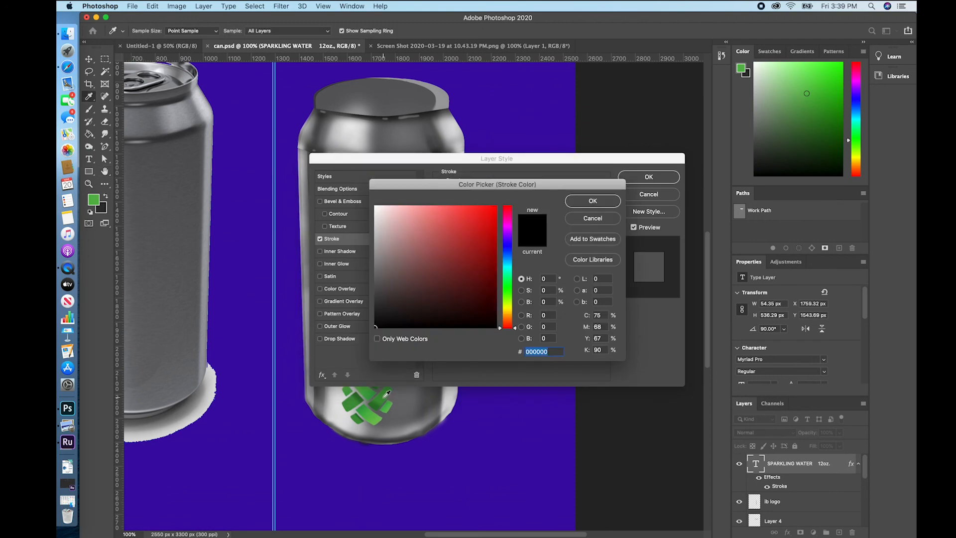
pyautogui.click(356, 396)
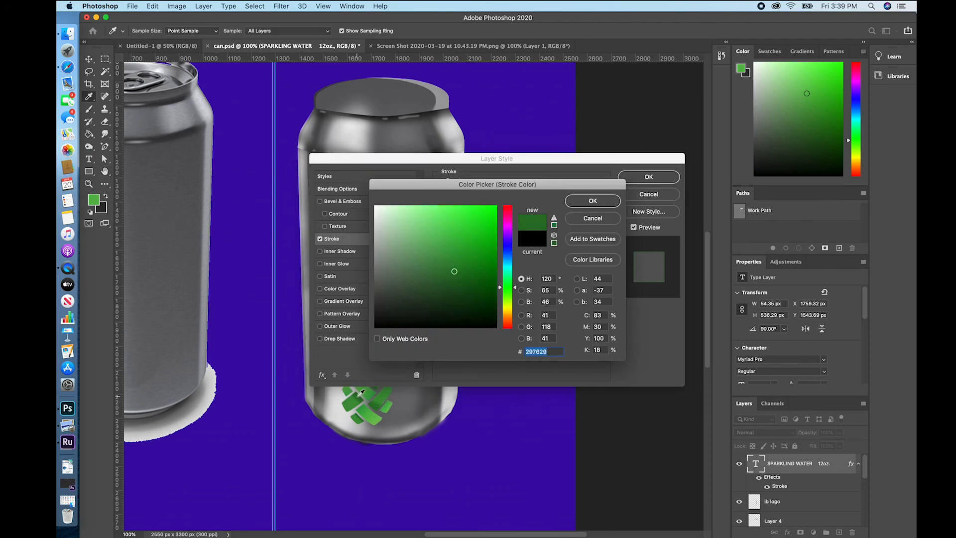
pyautogui.moveTo(461, 282); pyautogui.dragTo(468, 290)
pyautogui.click(594, 201)
pyautogui.moveTo(550, 160); pyautogui.dragTo(686, 148)
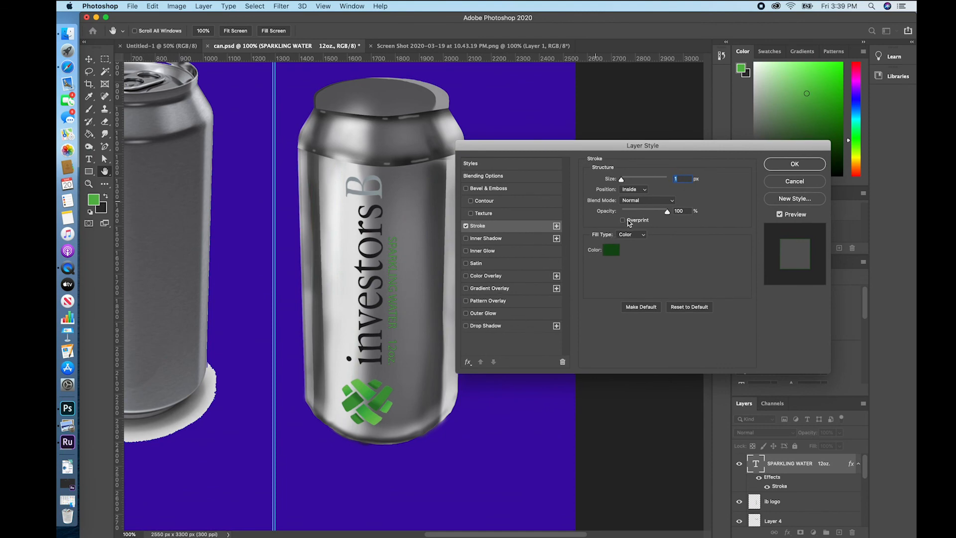
# Set the text's stroke size to 2 px and its opacity to 78%, and apply the layer style
pyautogui.click(625, 180)
pyautogui.moveTo(624, 181); pyautogui.dragTo(621, 184)
pyautogui.moveTo(621, 183); pyautogui.dragTo(623, 182)
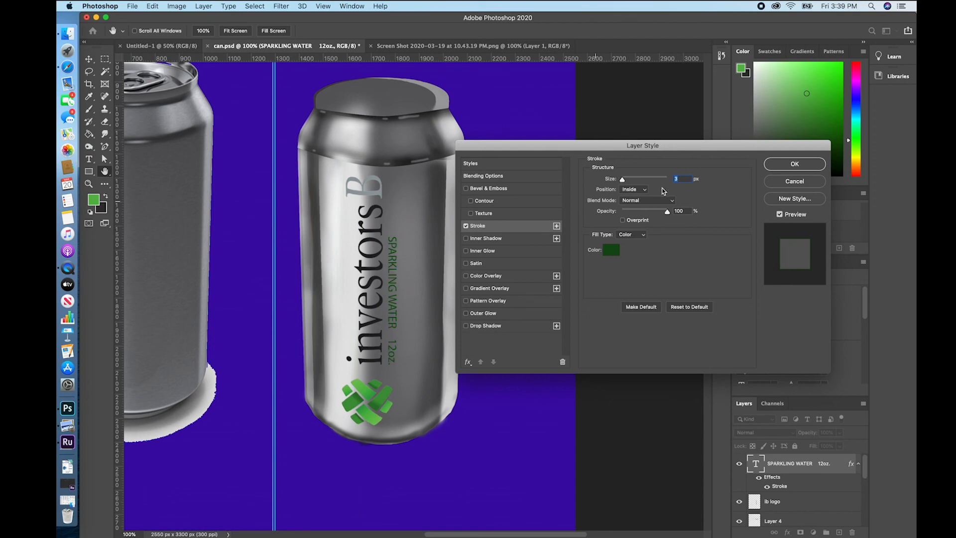
pyautogui.write('2')
pyautogui.doubleClick(680, 211)
pyautogui.moveTo(667, 211); pyautogui.dragTo(658, 213)
pyautogui.moveTo(660, 215); pyautogui.dragTo(659, 216)
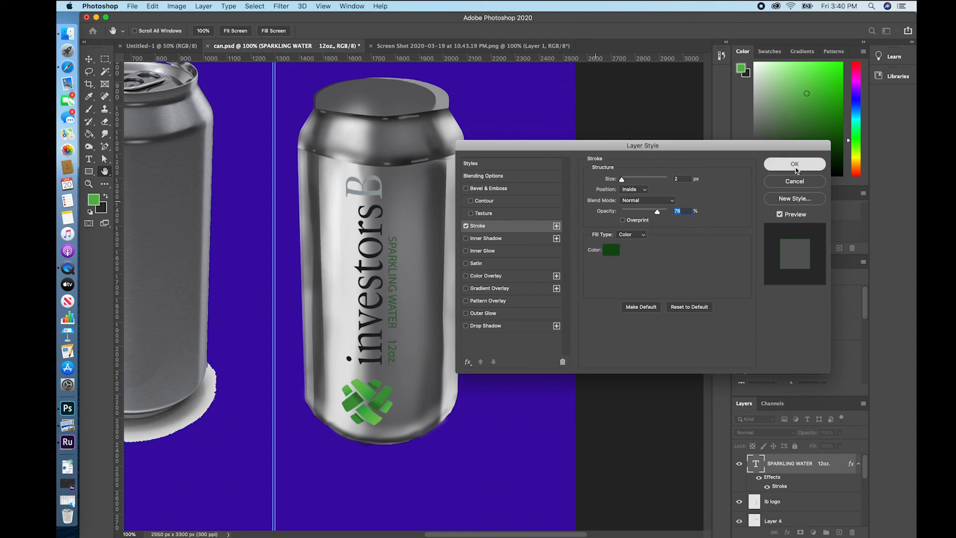
pyautogui.press('Return')
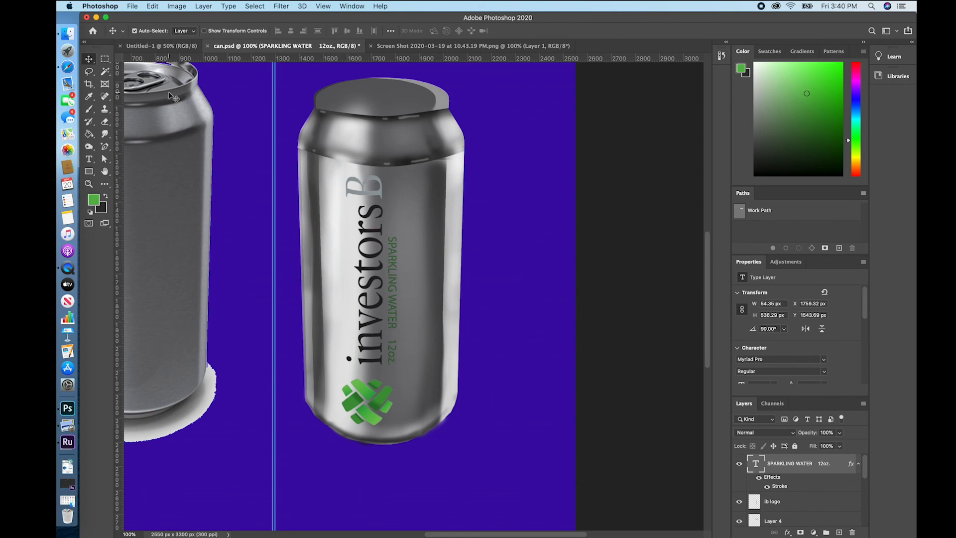
# Select the green woven mark with a rectangular marquee and paste a copy of it from the ib logo layer onto a new layer
pyautogui.click(104, 59)
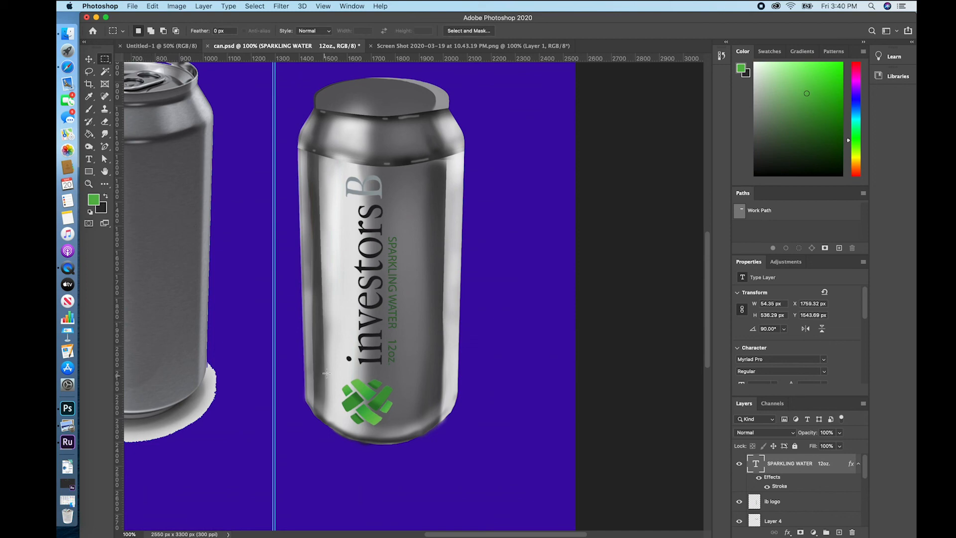
pyautogui.moveTo(326, 374); pyautogui.dragTo(441, 443)
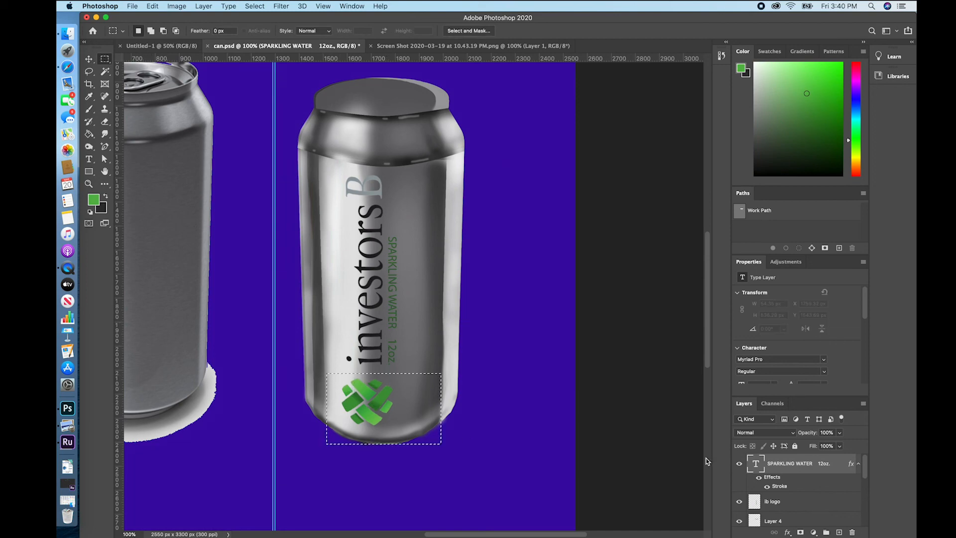
pyautogui.scroll(-5, 865, 483)
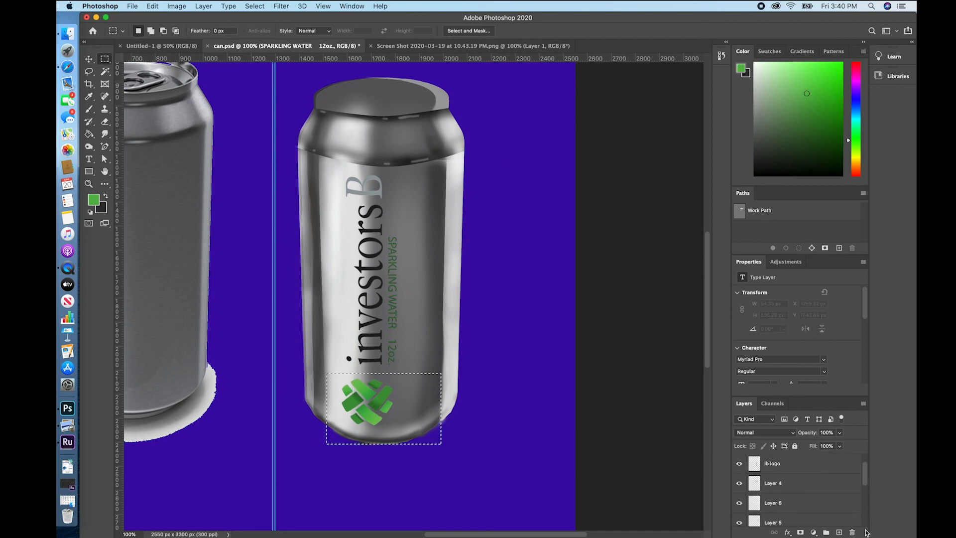
pyautogui.moveTo(865, 530)
pyautogui.mouseDown()
pyautogui.moveTo(866, 486)
pyautogui.moveTo(868, 535)
pyautogui.mouseUp()
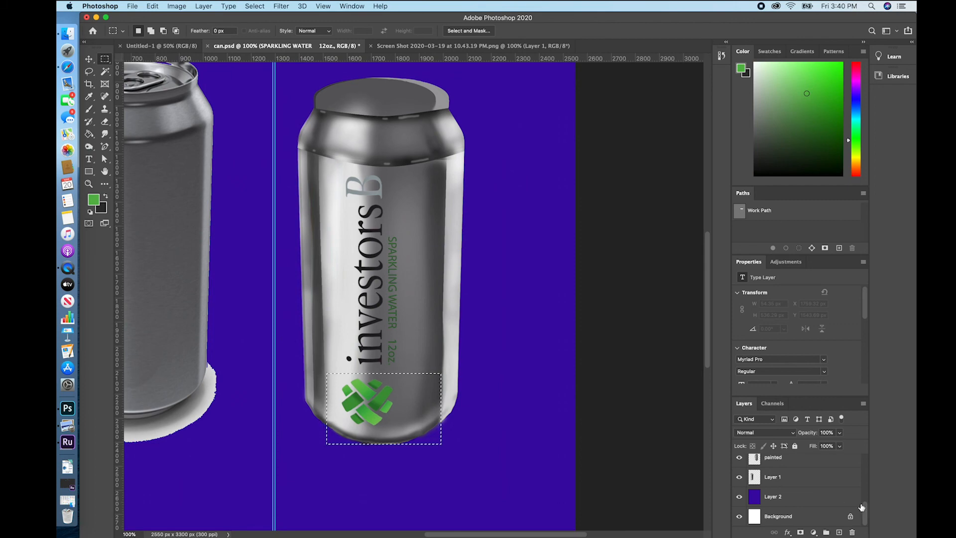
pyautogui.scroll(1, 864, 502)
pyautogui.moveTo(864, 498); pyautogui.dragTo(866, 469)
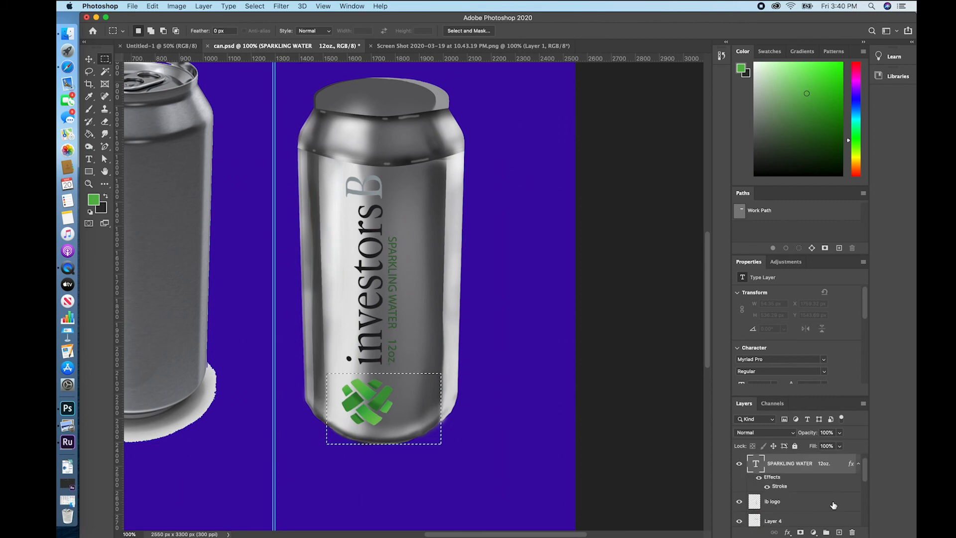
pyautogui.click(769, 501)
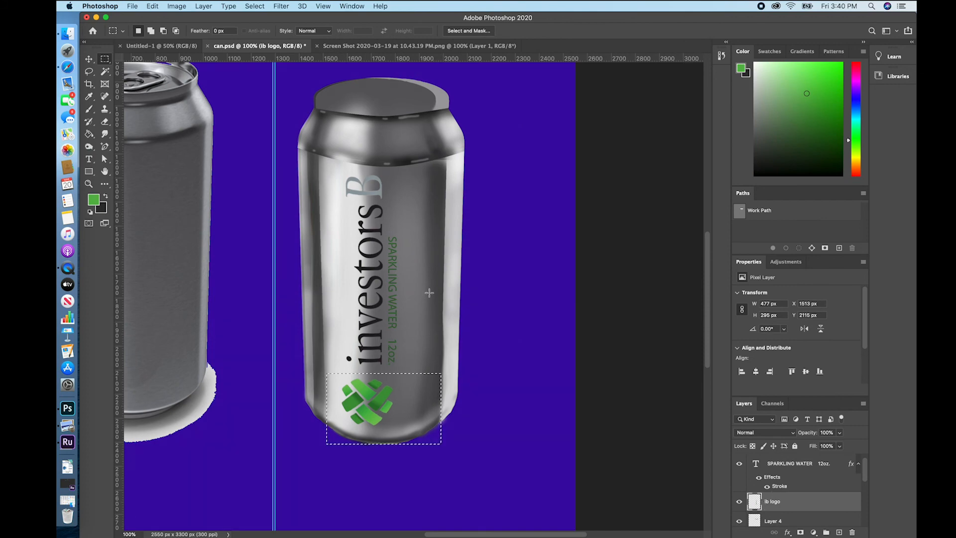
pyautogui.click(152, 6)
pyautogui.click(152, 7)
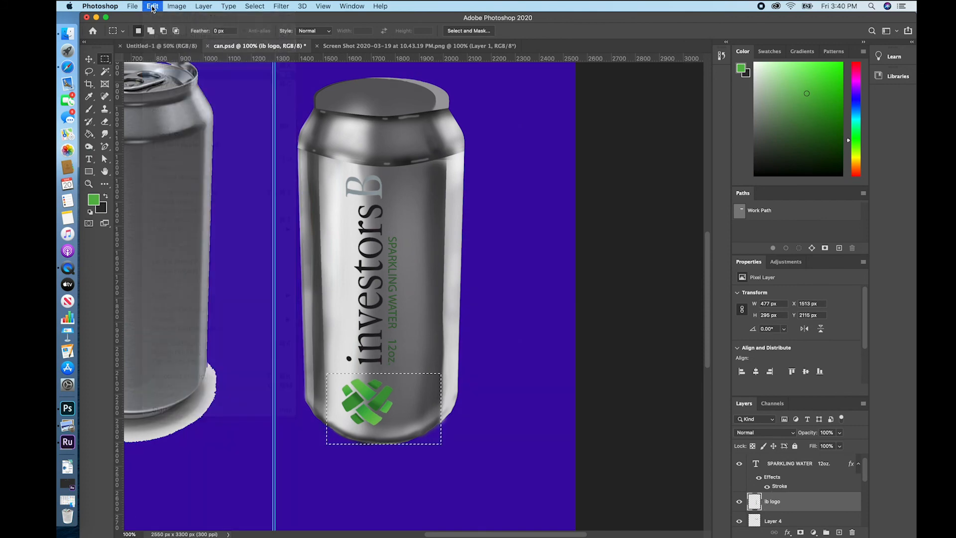
pyautogui.click(152, 7)
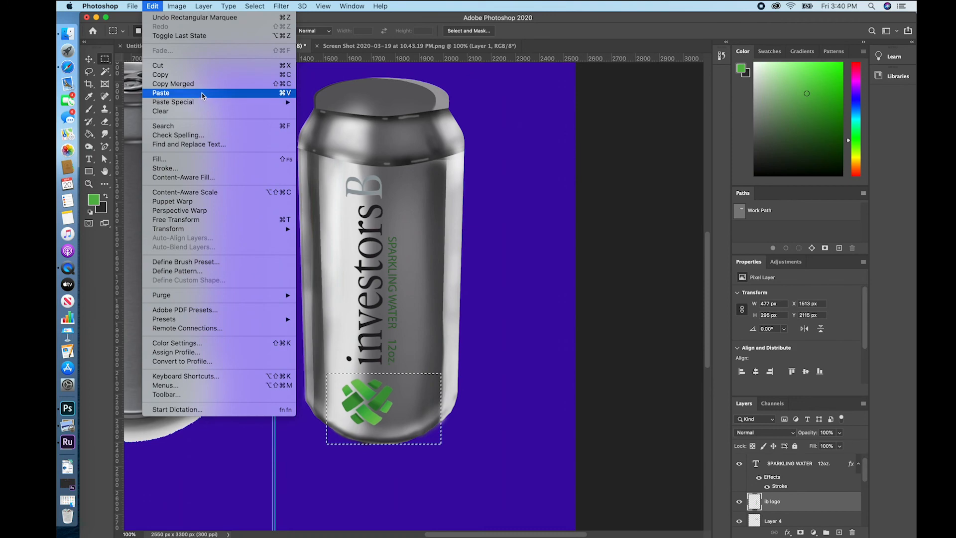
pyautogui.click(201, 93)
# Flip the pasted copy of the green woven mark vertically
pyautogui.click(153, 6)
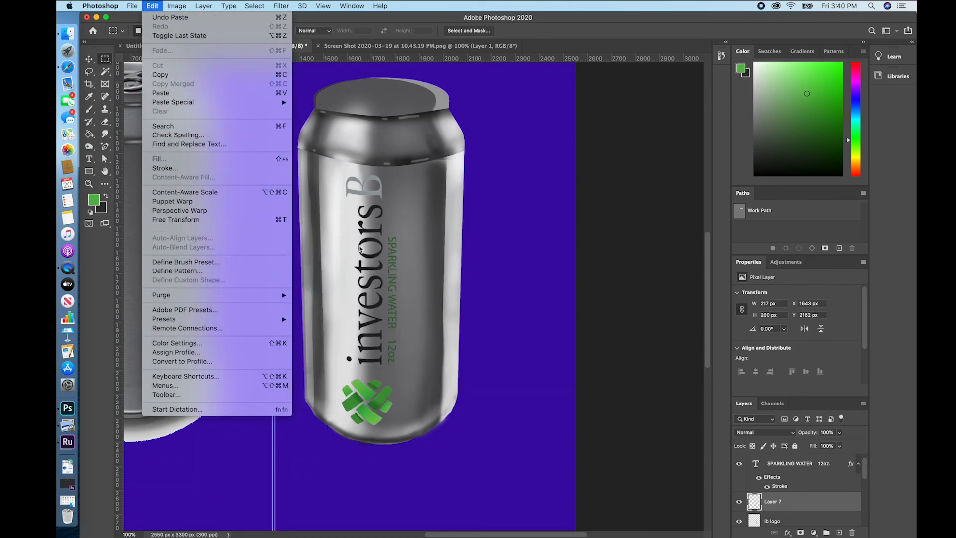
pyautogui.moveTo(288, 231)
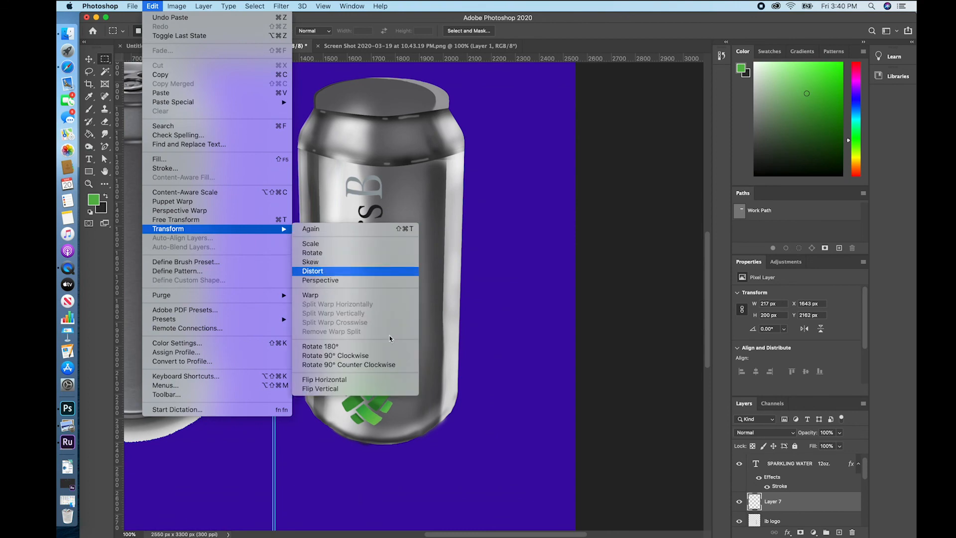
pyautogui.click(367, 387)
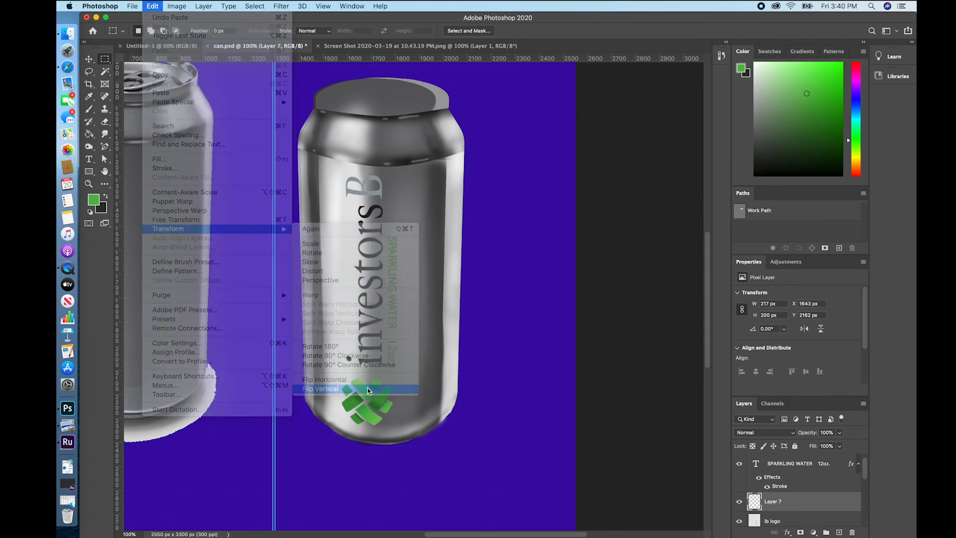
pyautogui.press('v')
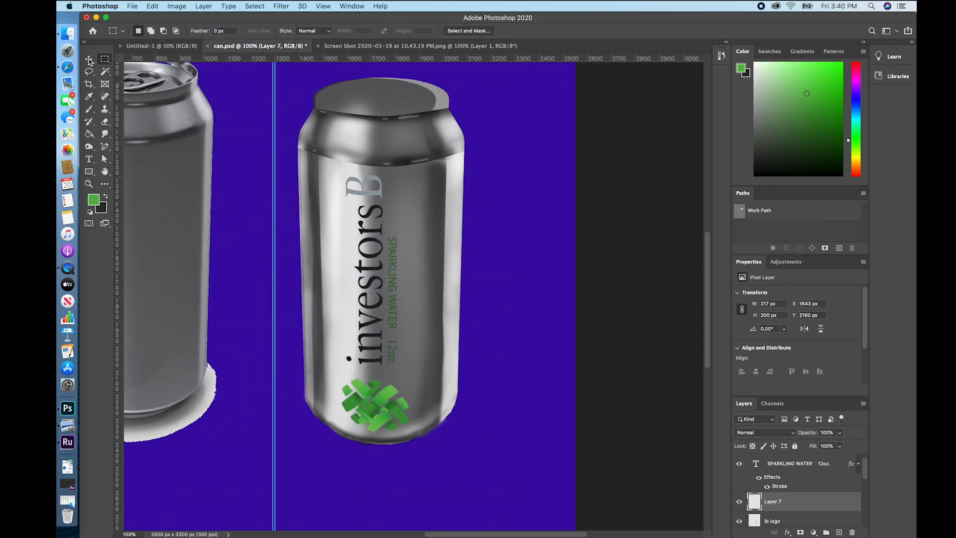
pyautogui.moveTo(371, 272); pyautogui.dragTo(348, 120)
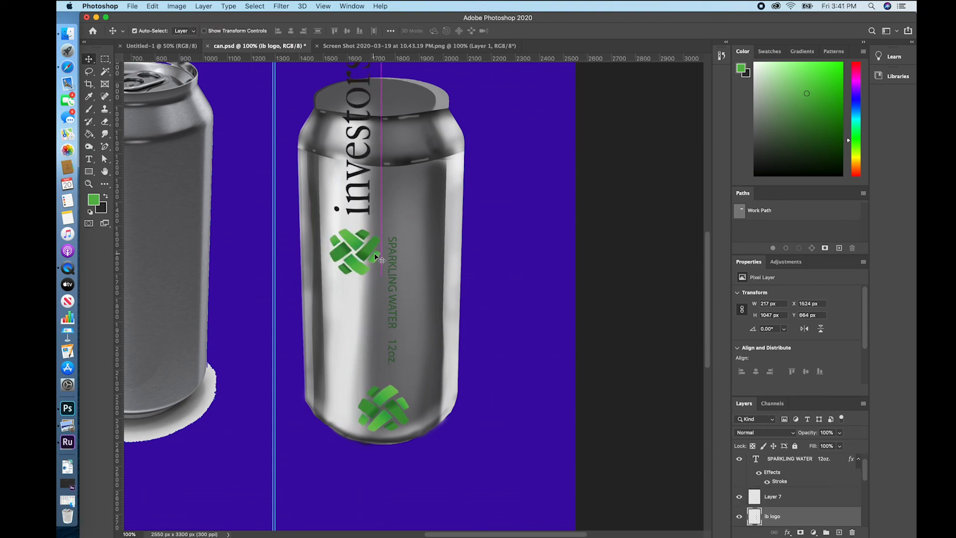
pyautogui.click(153, 6)
pyautogui.click(157, 18)
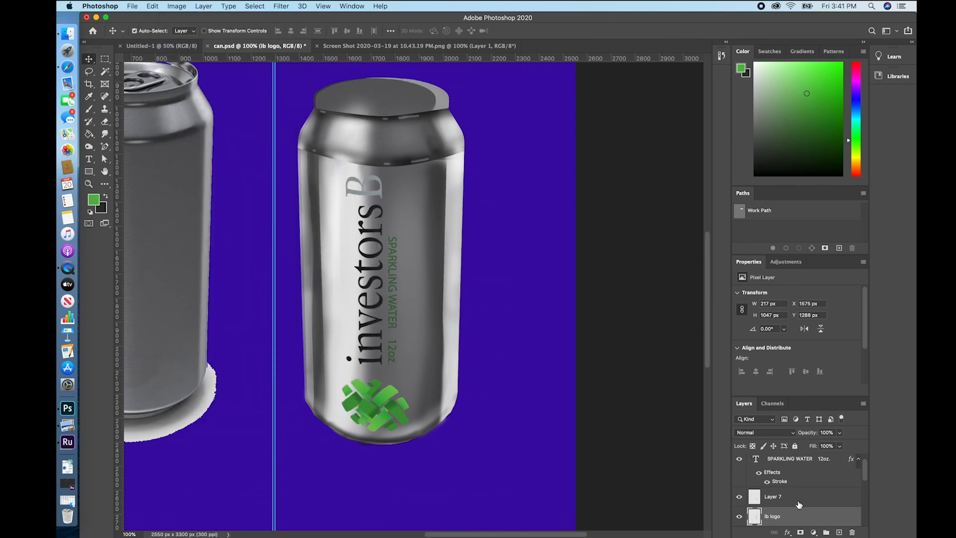
# Move the flipped copy of the green mark on Layer 7 up to the upper part of the can body
pyautogui.click(798, 498)
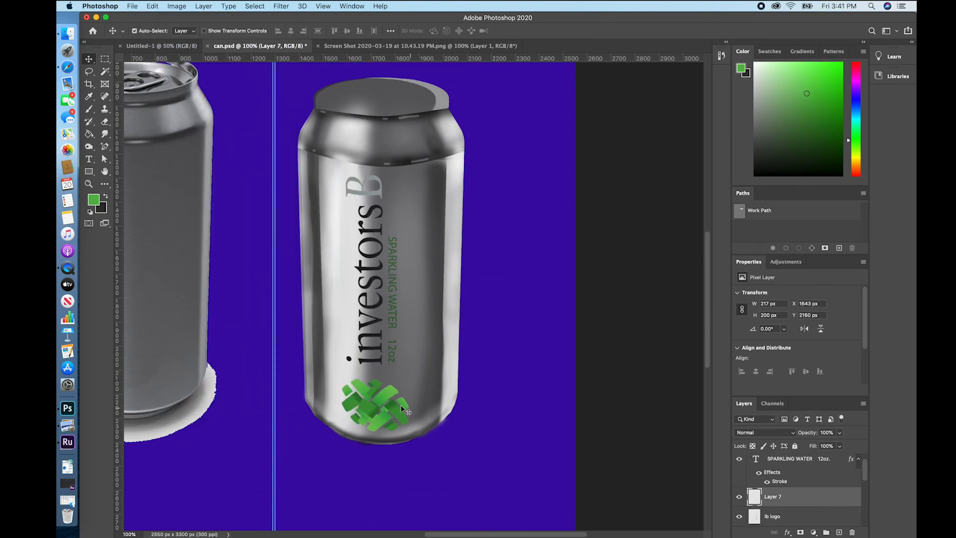
pyautogui.moveTo(407, 411); pyautogui.dragTo(416, 402)
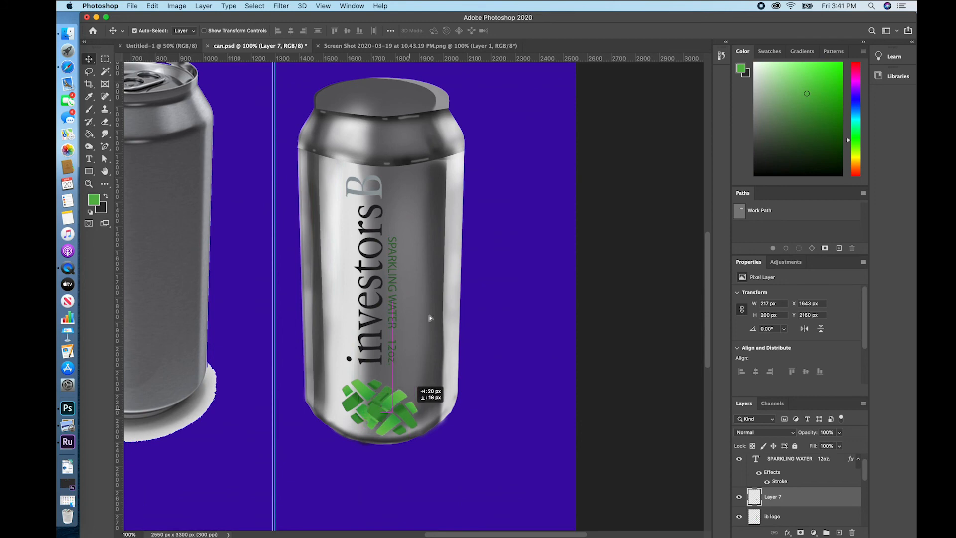
pyautogui.moveTo(431, 317); pyautogui.dragTo(461, 287)
# Enlarge the flipped green mark proportionally to about 435 by 400 px and place it over the logo's B on the upper can body
pyautogui.press('super+t')
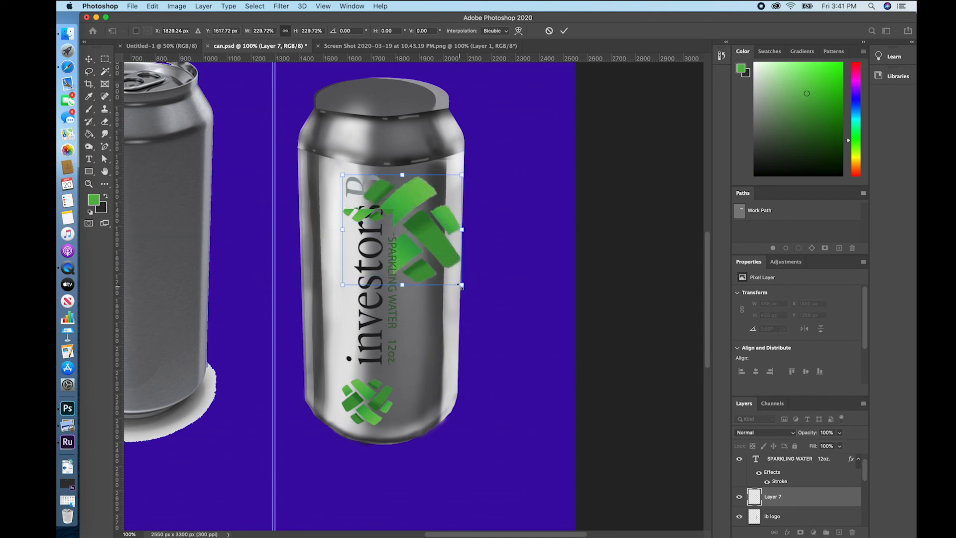
pyautogui.moveTo(435, 243); pyautogui.dragTo(413, 229)
pyautogui.moveTo(447, 276); pyautogui.dragTo(441, 275)
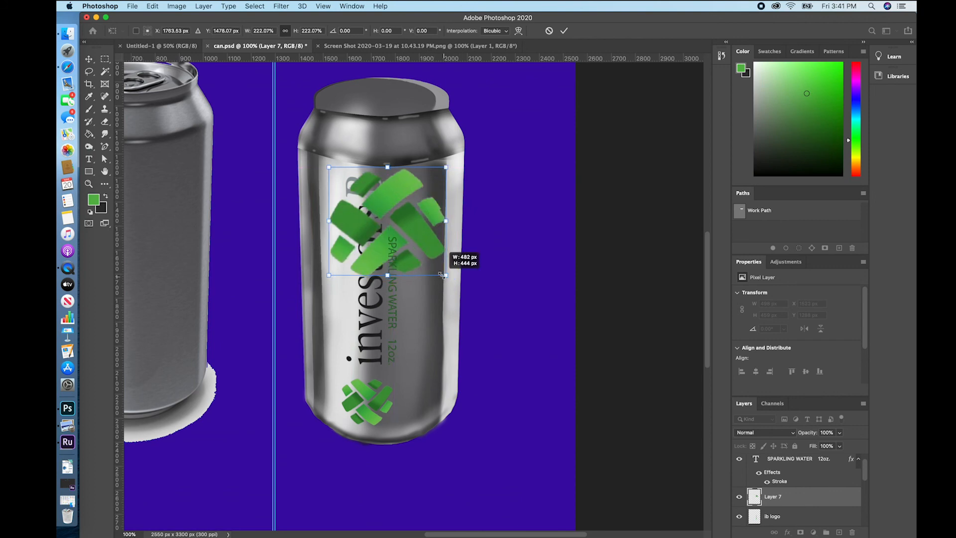
pyautogui.moveTo(419, 232); pyautogui.dragTo(413, 231)
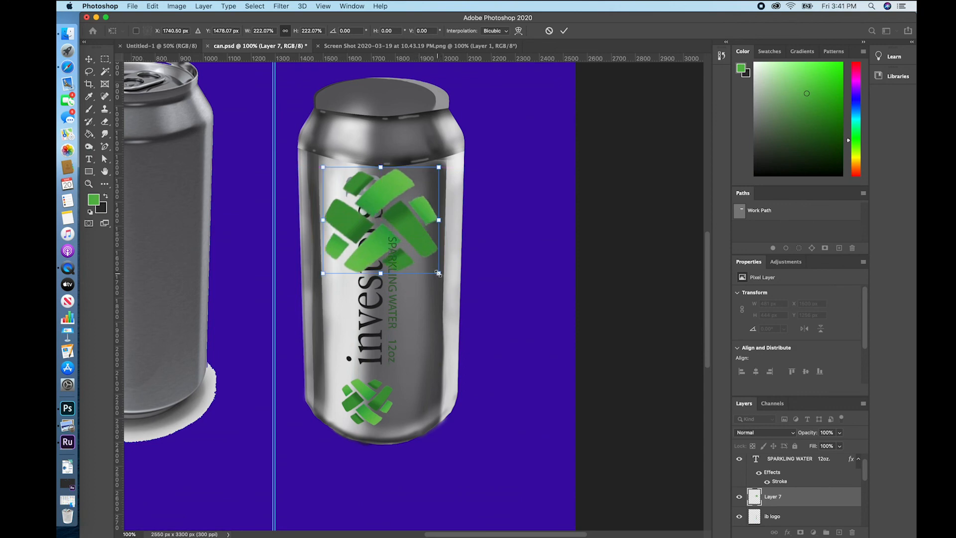
pyautogui.moveTo(438, 273); pyautogui.dragTo(429, 265)
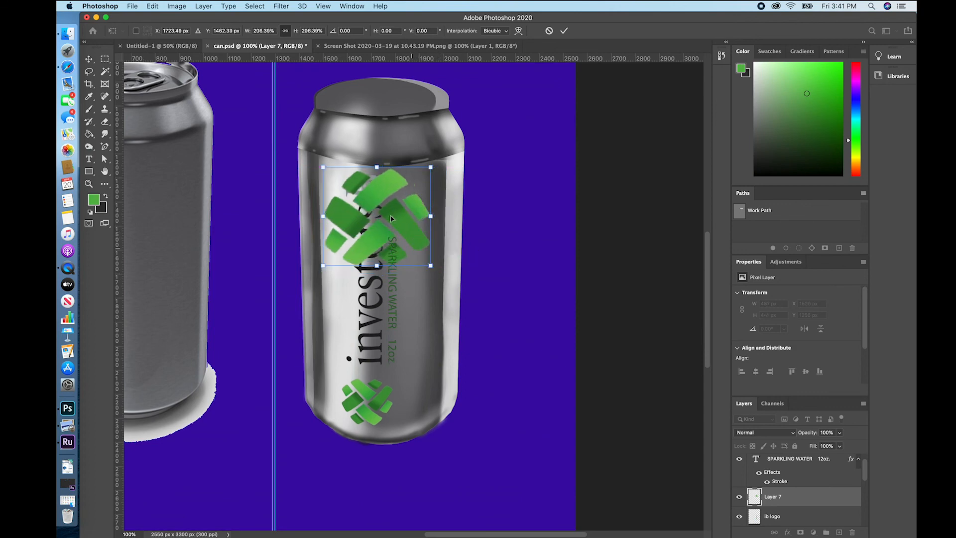
pyautogui.moveTo(393, 219)
pyautogui.mouseDown()
pyautogui.moveTo(392, 209)
pyautogui.moveTo(389, 216)
pyautogui.mouseUp()
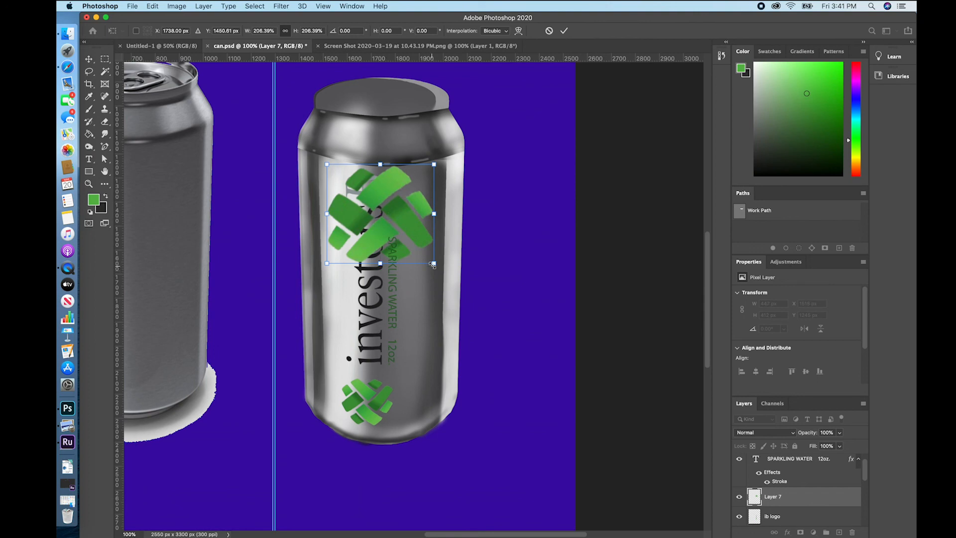
pyautogui.moveTo(433, 264); pyautogui.dragTo(421, 250)
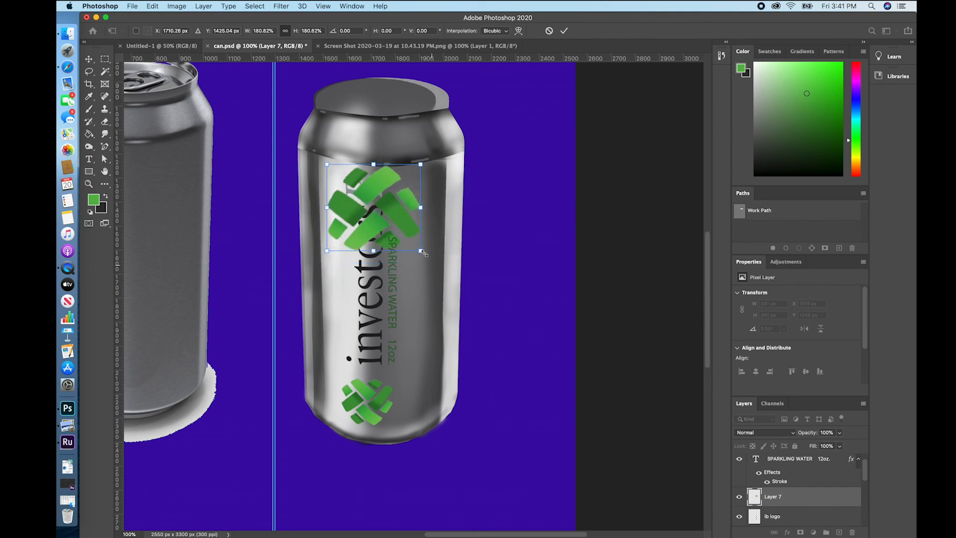
pyautogui.moveTo(390, 203); pyautogui.dragTo(390, 206)
pyautogui.moveTo(420, 254); pyautogui.dragTo(431, 263)
pyautogui.press('Return')
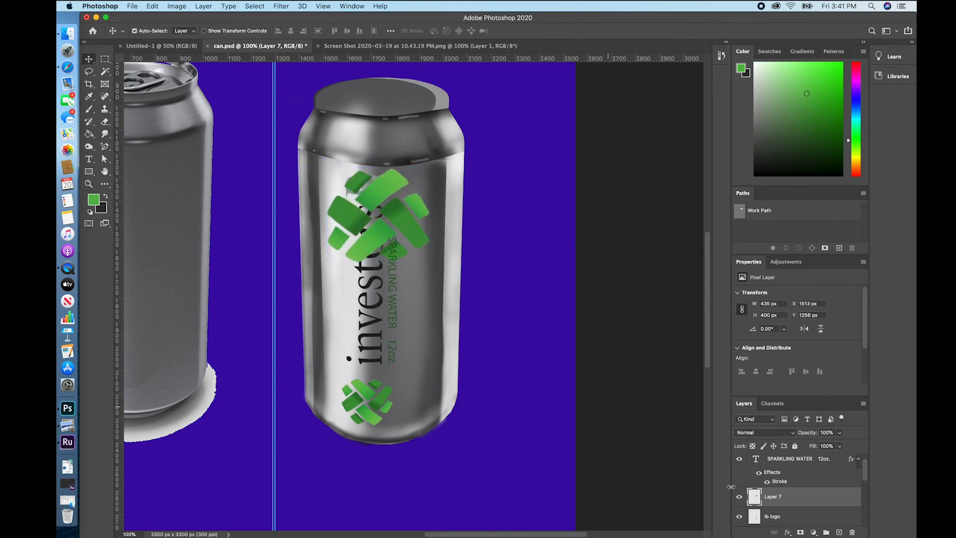
# Reorder Layer 7 so it sits directly beneath the ib logo layer and above Layer 4
pyautogui.moveTo(864, 471); pyautogui.dragTo(821, 506)
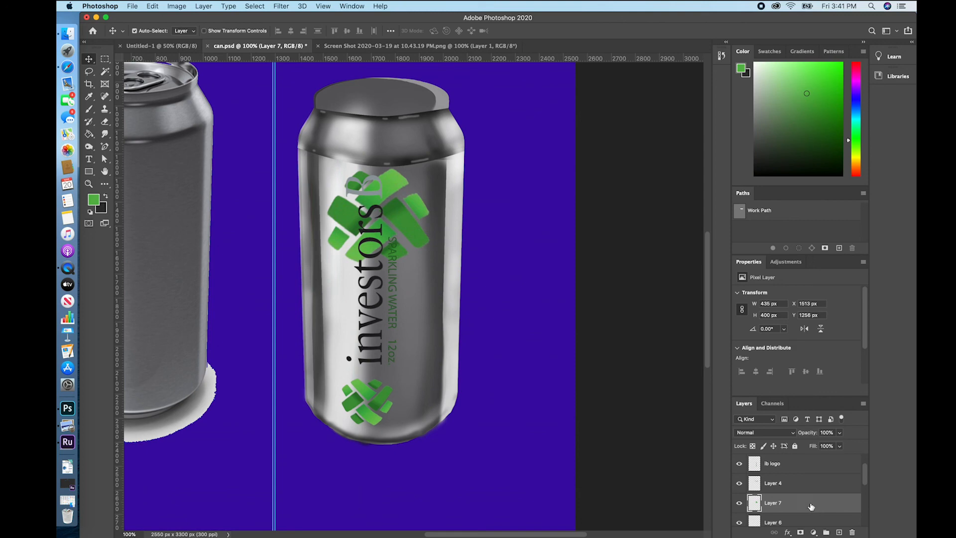
pyautogui.click(739, 484)
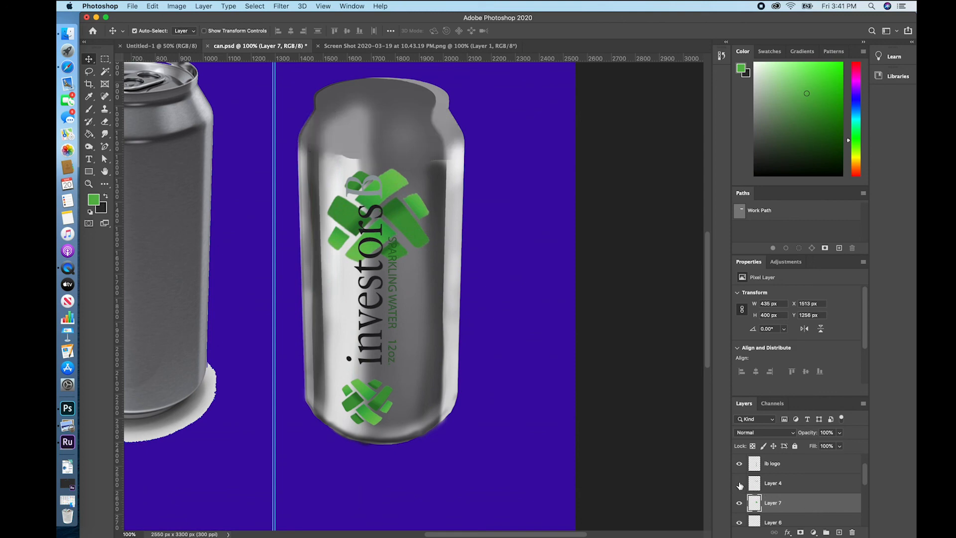
pyautogui.click(739, 483)
pyautogui.moveTo(799, 504); pyautogui.dragTo(802, 485)
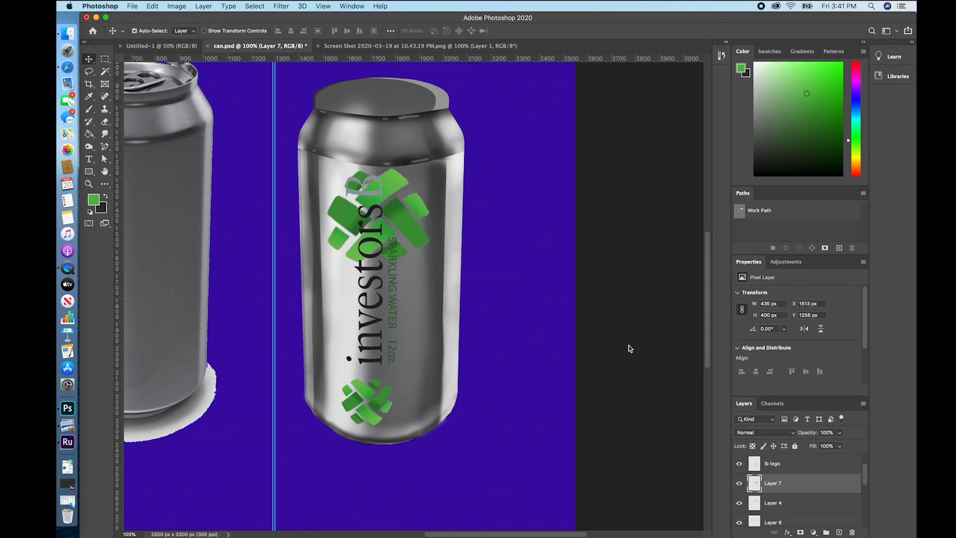
# Reduce the opacity of Layer 7 to 49%
pyautogui.click(841, 432)
pyautogui.moveTo(839, 443); pyautogui.dragTo(820, 444)
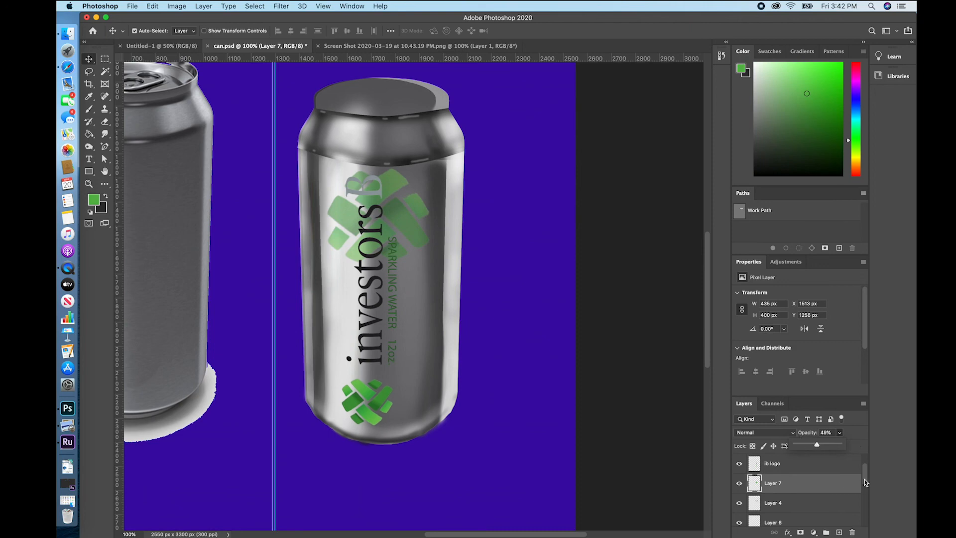
pyautogui.moveTo(864, 479); pyautogui.dragTo(868, 486)
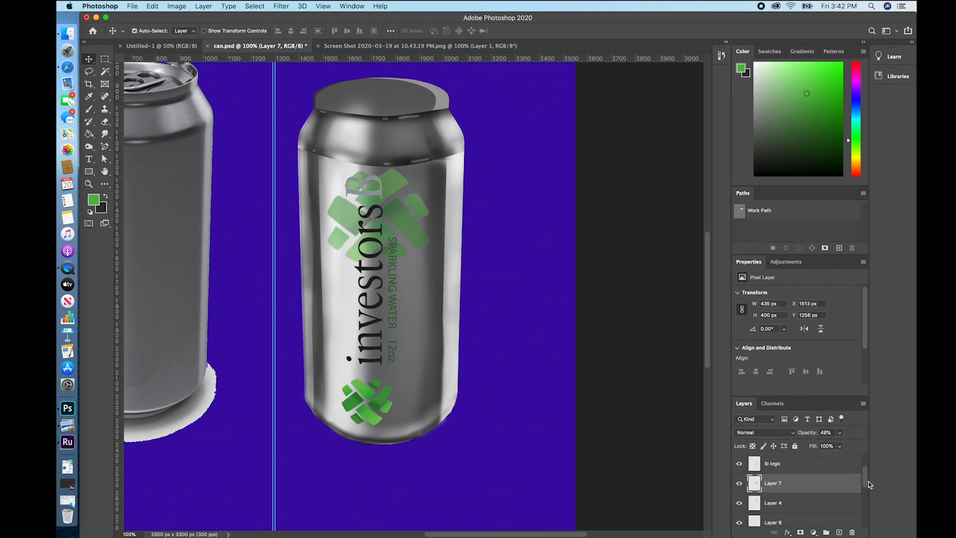
# Add a Drop Shadow with 50% opacity and 5 px distance to the ib logo layer, and save the document
pyautogui.click(818, 468)
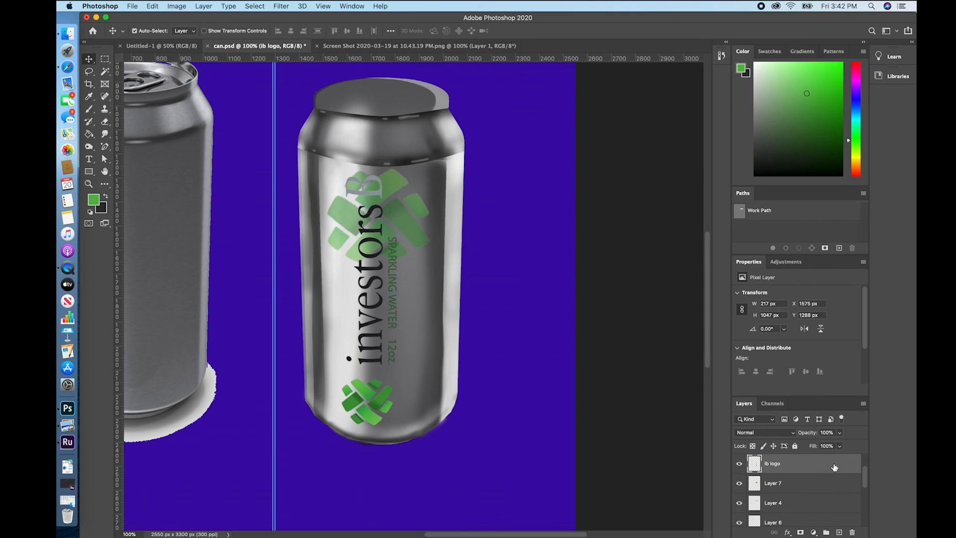
pyautogui.doubleClick(834, 466)
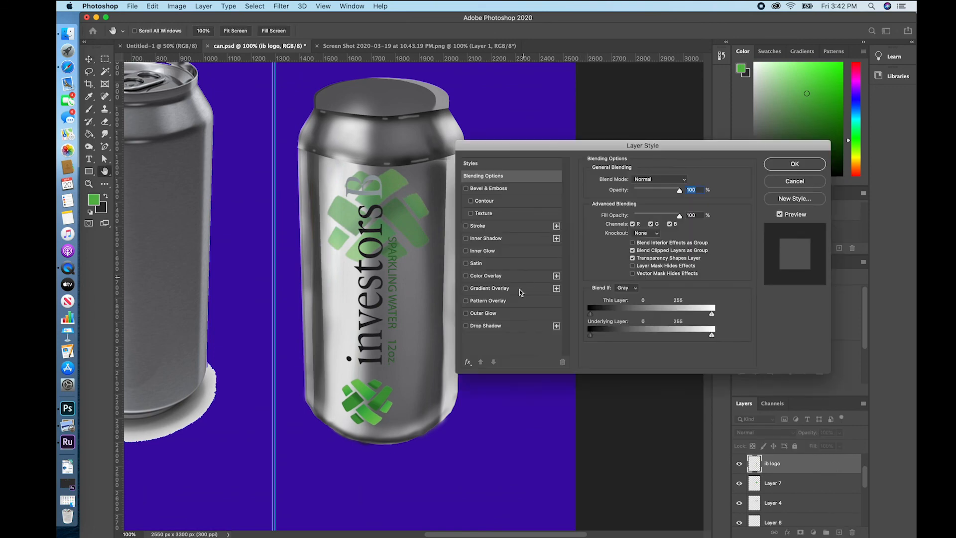
pyautogui.click(514, 329)
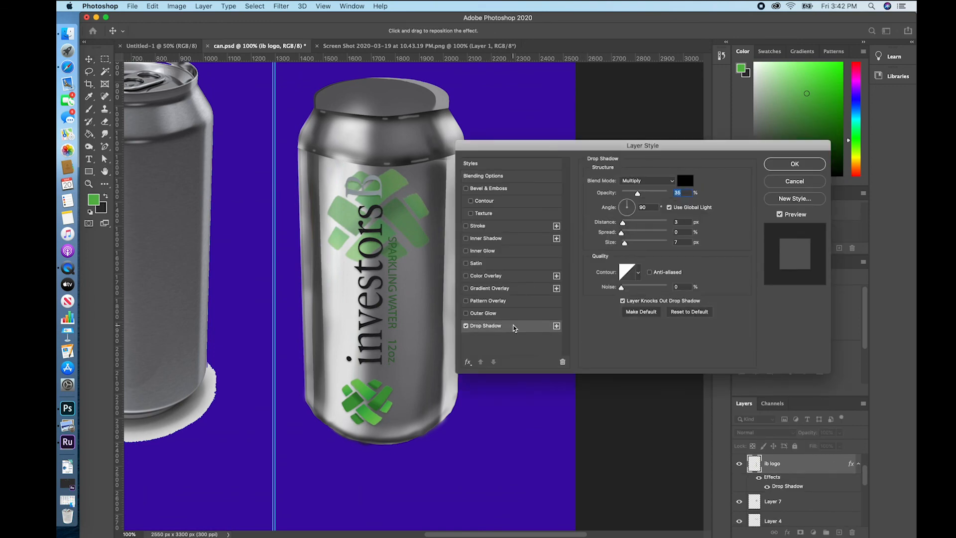
pyautogui.moveTo(637, 193); pyautogui.dragTo(644, 192)
pyautogui.moveTo(622, 223); pyautogui.dragTo(624, 226)
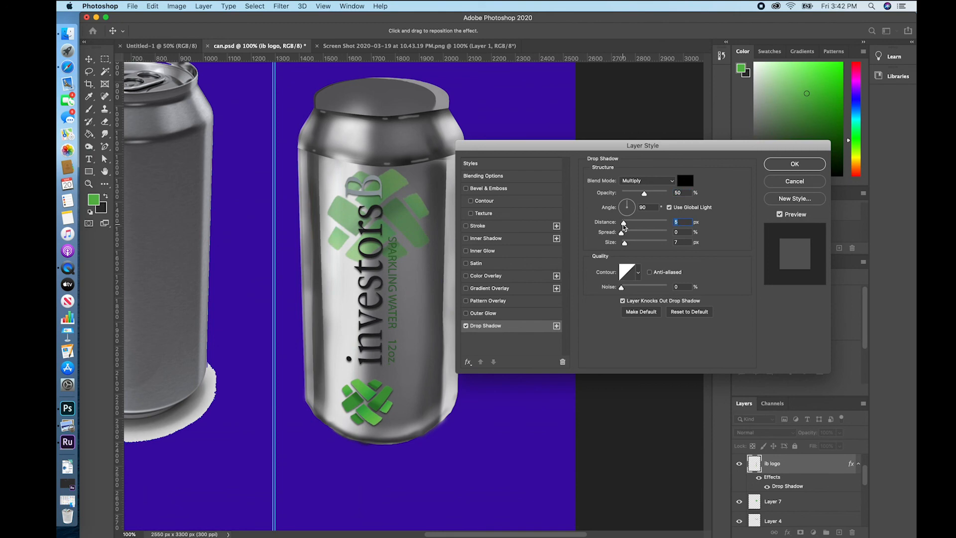
pyautogui.click(794, 165)
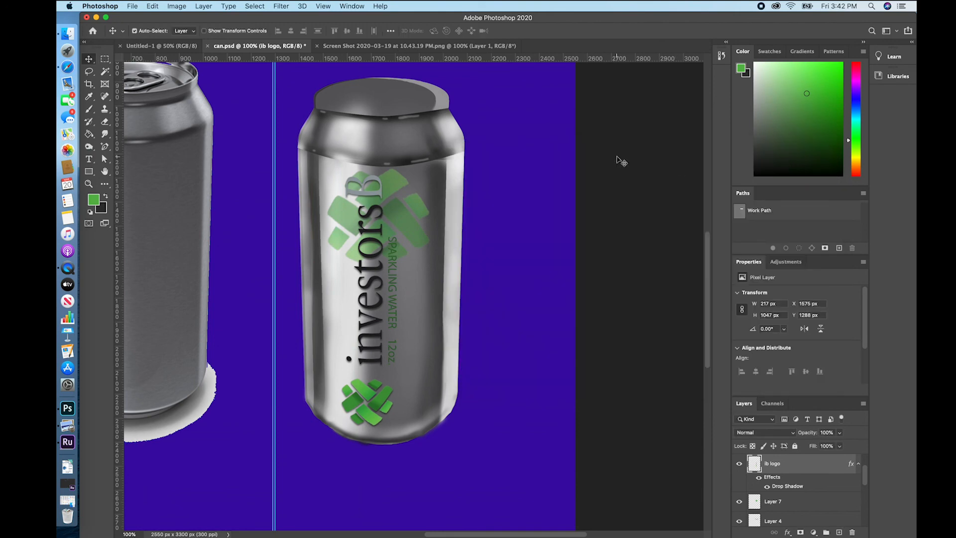
pyautogui.press('super+s')
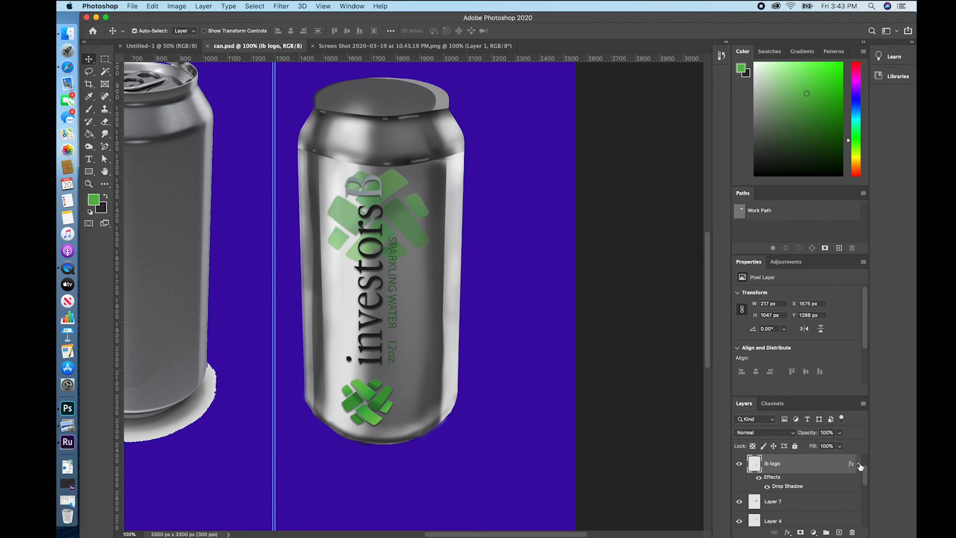
# Detach the layer list from the dock and enlarge it enough to show the whole layer stack
pyautogui.moveTo(826, 404); pyautogui.dragTo(665, 225)
pyautogui.moveTo(658, 139); pyautogui.dragTo(640, 103)
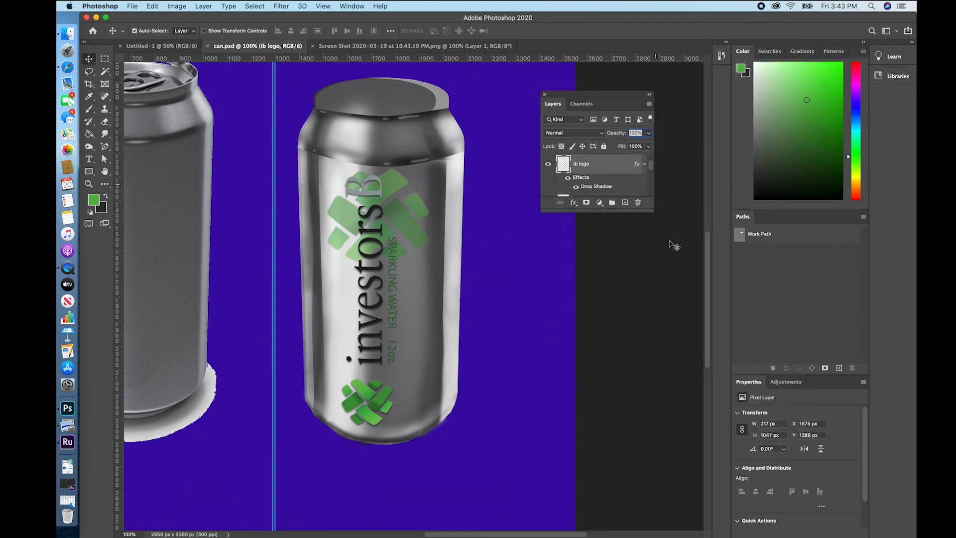
pyautogui.moveTo(651, 211); pyautogui.dragTo(801, 462)
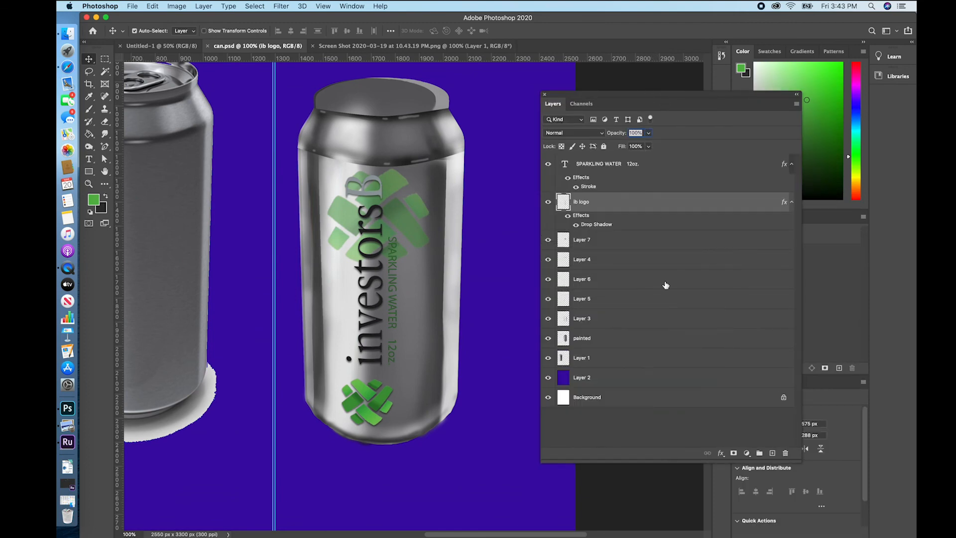
# Toggle the visibility of Layer 4, Layer 7 and ib logo off and on to check which artwork each holds
pyautogui.click(616, 241)
pyautogui.click(548, 259)
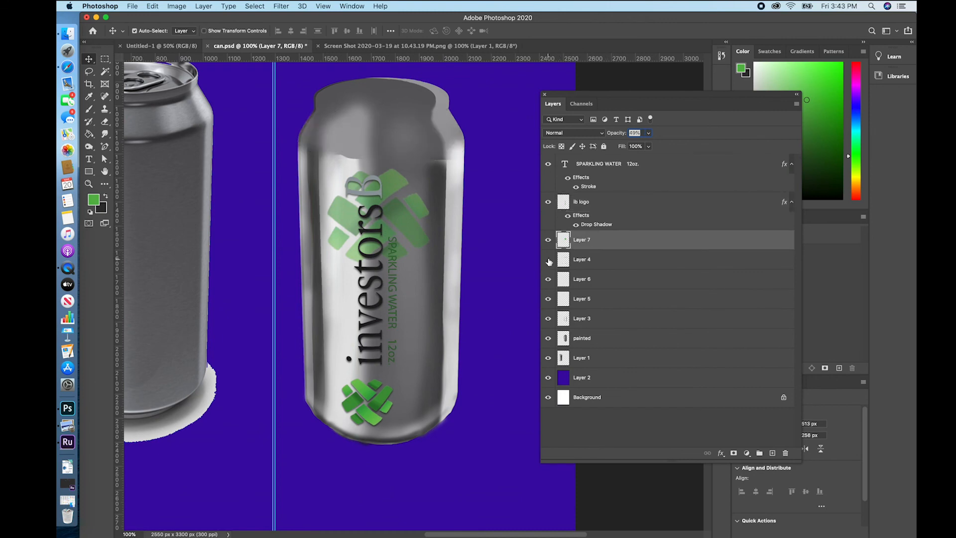
pyautogui.click(548, 259)
pyautogui.click(548, 240)
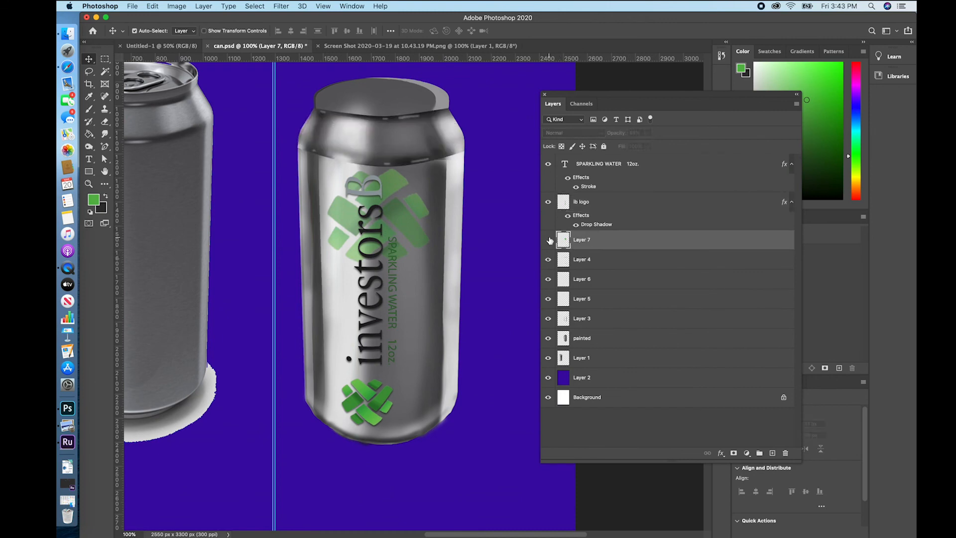
pyautogui.click(549, 240)
pyautogui.click(548, 202)
pyautogui.click(548, 202)
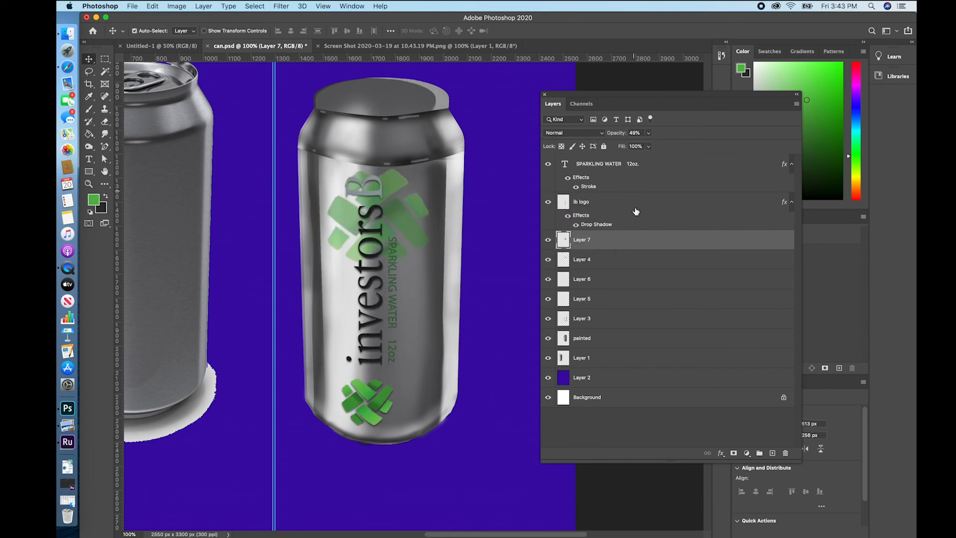
# Duplicate the SPARKLING WATER 12oz., ib logo and Layer 7 layers together and hide the three copies
pyautogui.keyDown('shift'); pyautogui.click(653, 181); pyautogui.keyUp('shift')
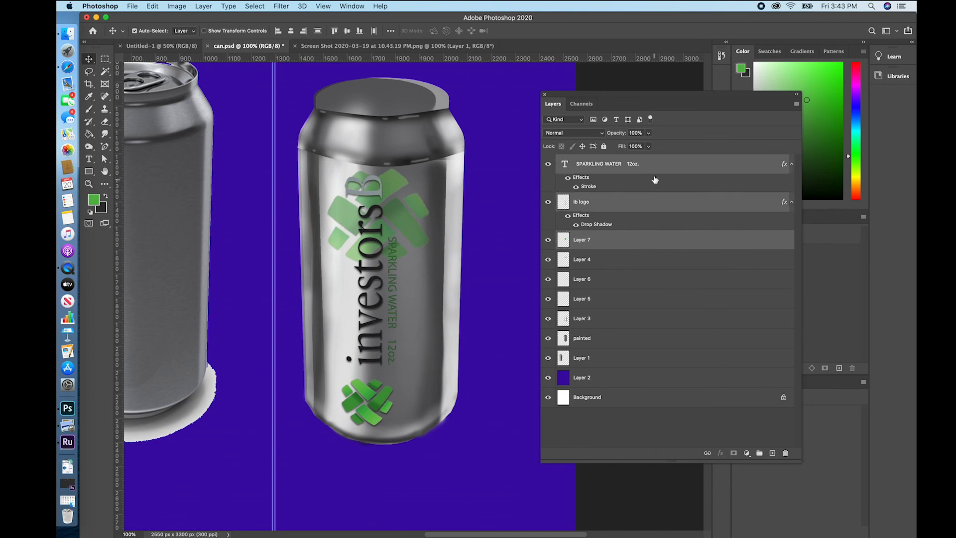
pyautogui.moveTo(650, 172); pyautogui.dragTo(772, 452)
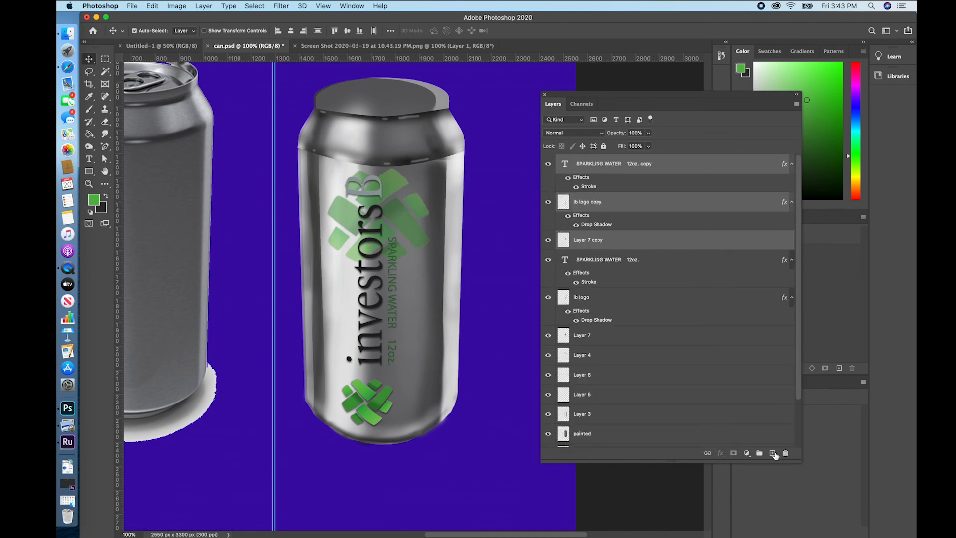
pyautogui.click(548, 164)
pyautogui.click(548, 202)
pyautogui.click(548, 239)
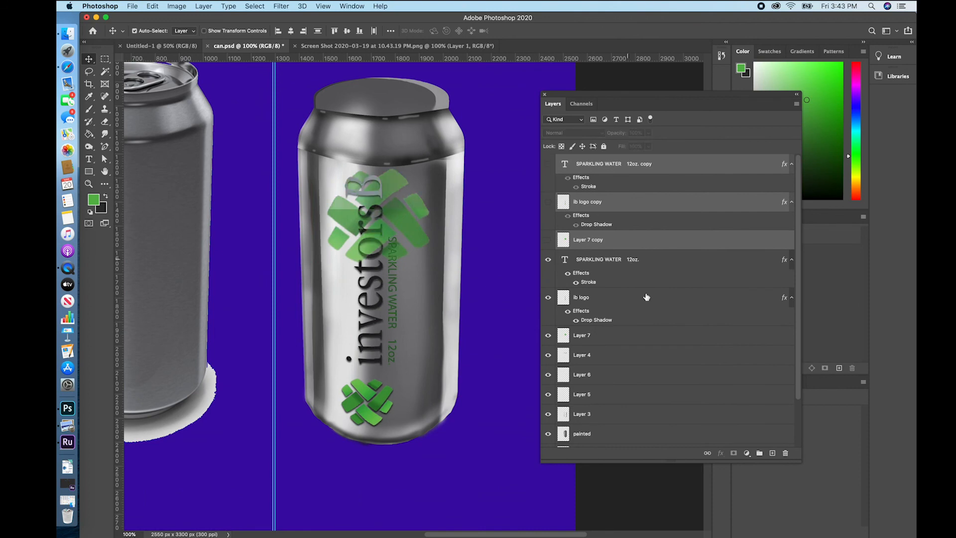
# Select the visible SPARKLING WATER 12oz., ib logo and Layer 7 layers together and rasterize the type
pyautogui.click(647, 261)
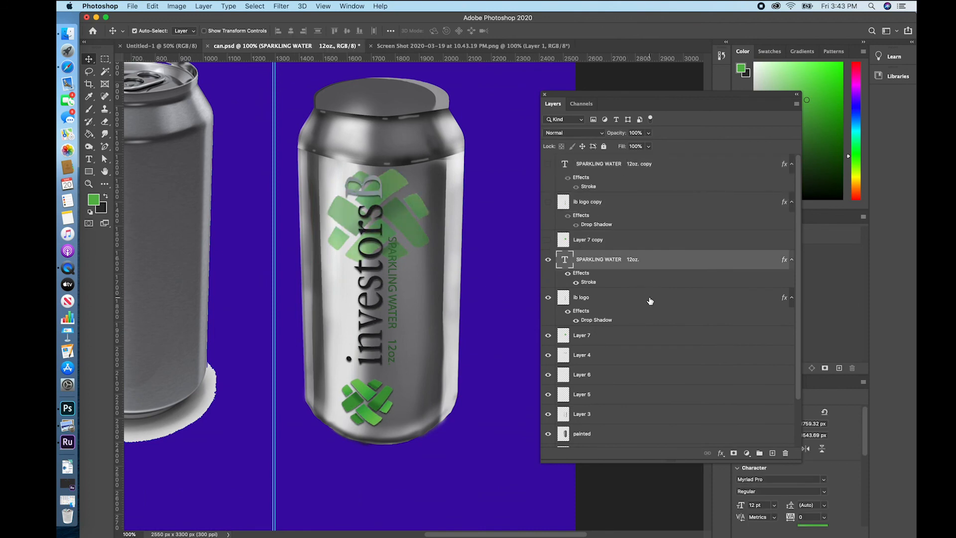
pyautogui.keyDown('shift'); pyautogui.click(650, 299); pyautogui.keyUp('shift')
pyautogui.keyDown('shift'); pyautogui.click(653, 337); pyautogui.keyUp('shift')
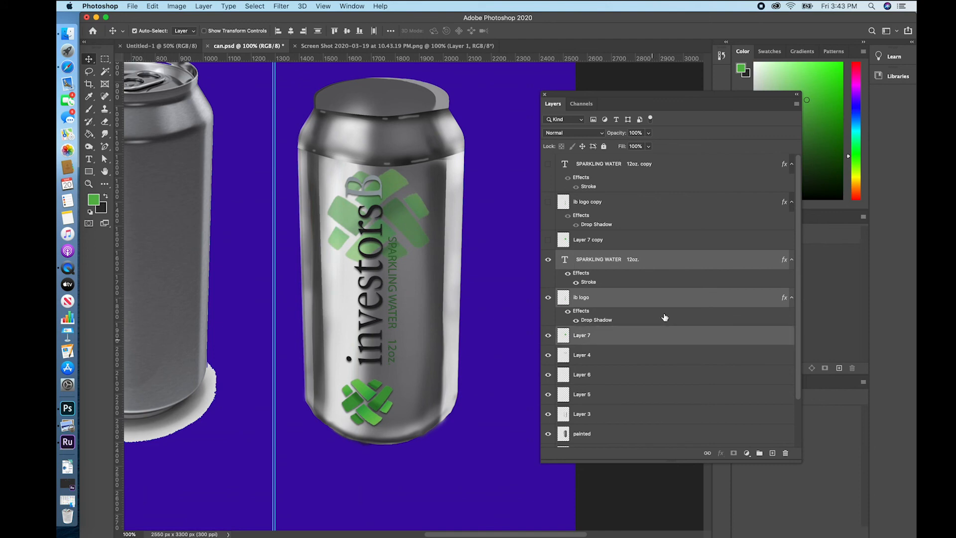
pyautogui.rightClick(682, 254)
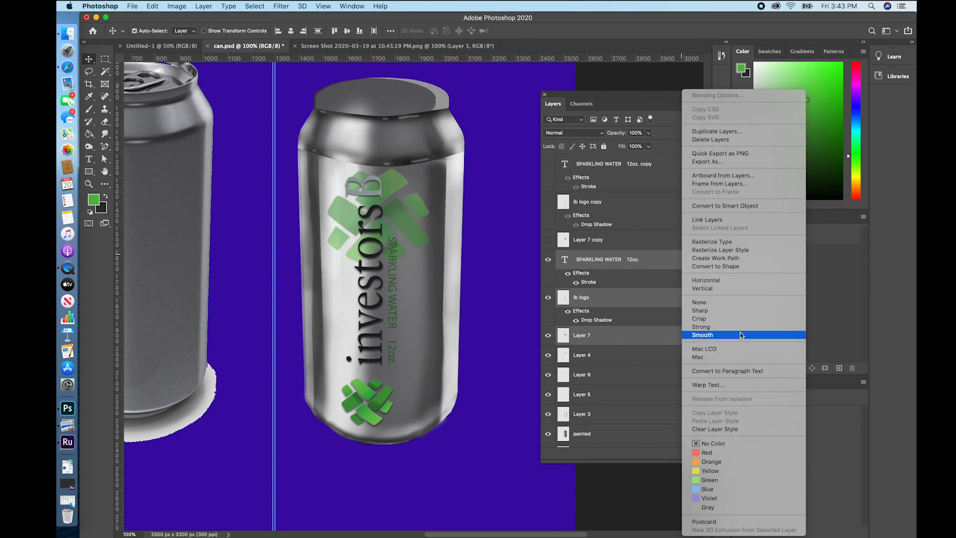
pyautogui.click(659, 258)
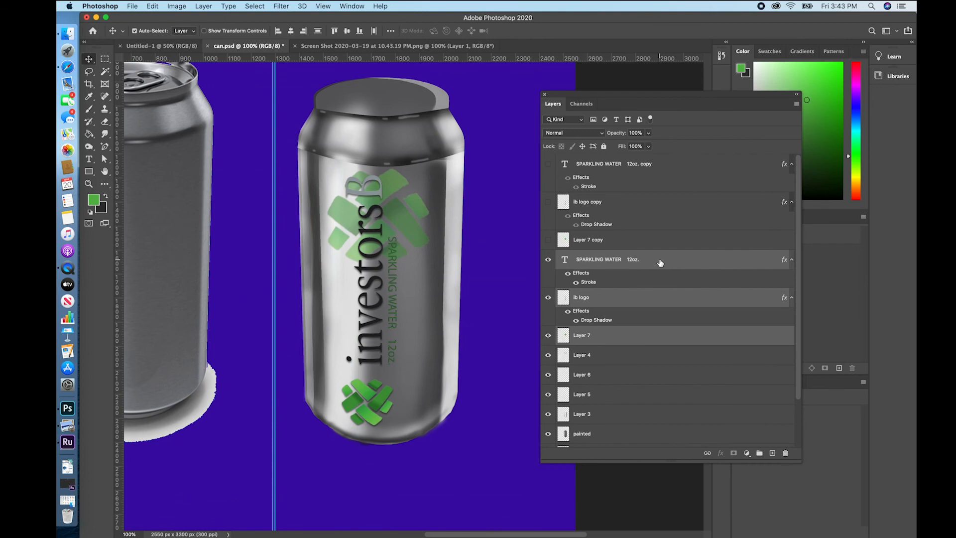
pyautogui.rightClick(660, 263)
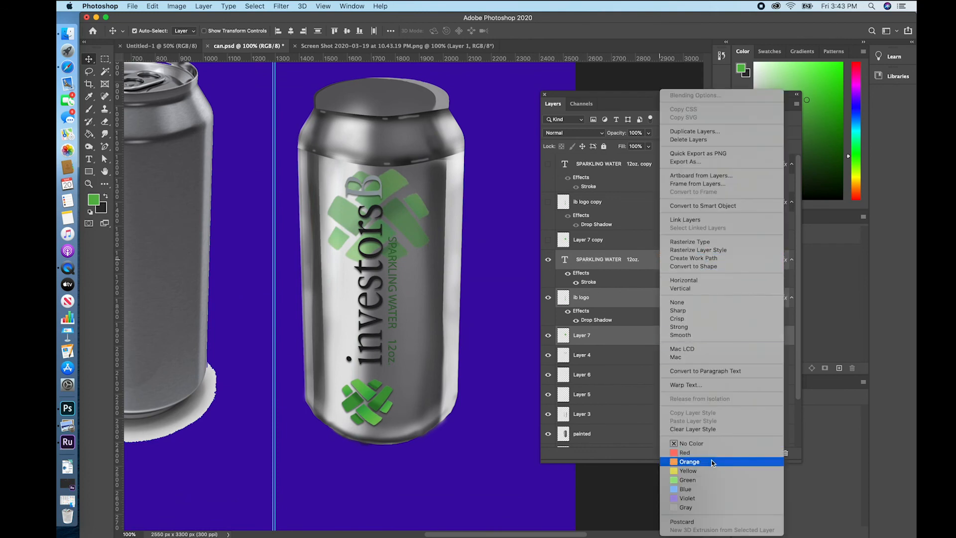
pyautogui.click(702, 243)
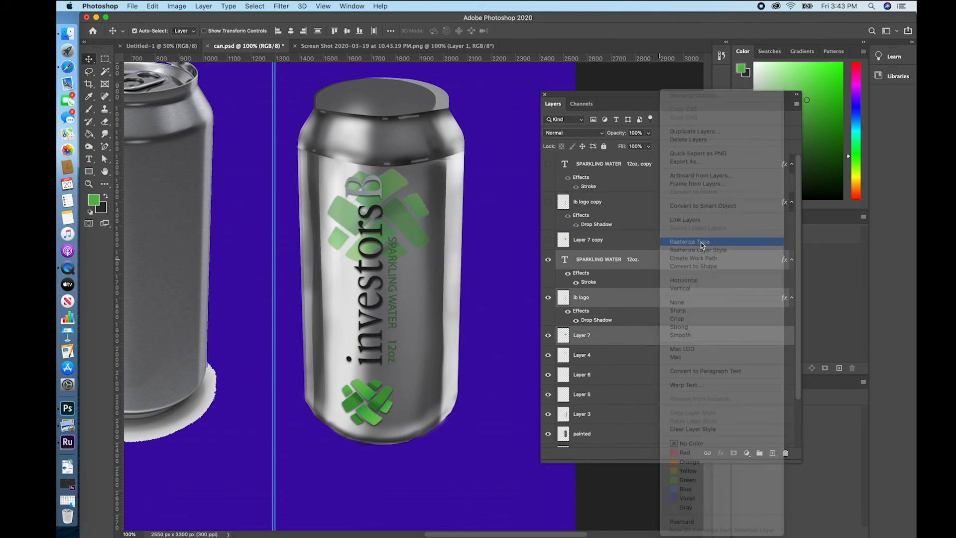
# Merge the selected SPARKLING WATER 12oz., ib logo and Layer 7 layers and move the merged layer to the top of the stack
pyautogui.rightClick(700, 260)
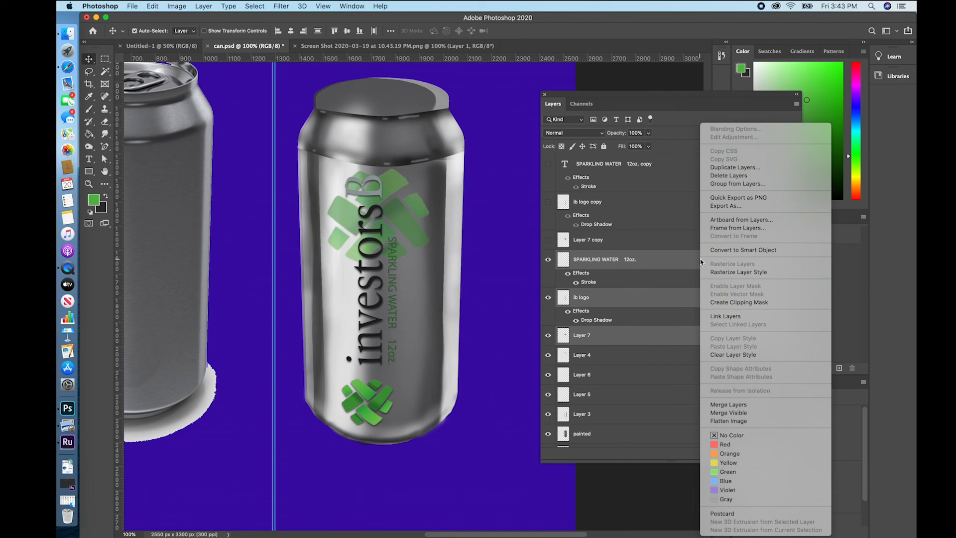
pyautogui.rightClick(680, 258)
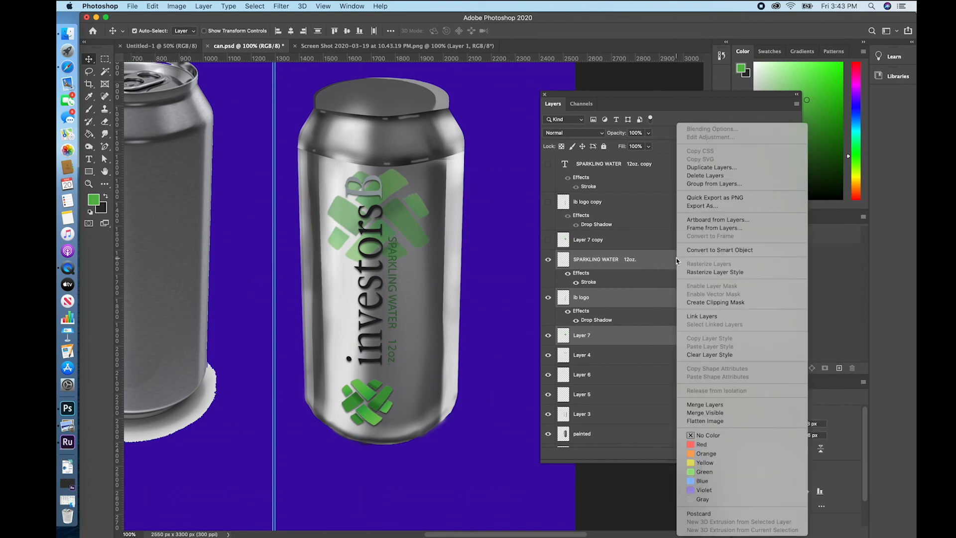
pyautogui.click(733, 404)
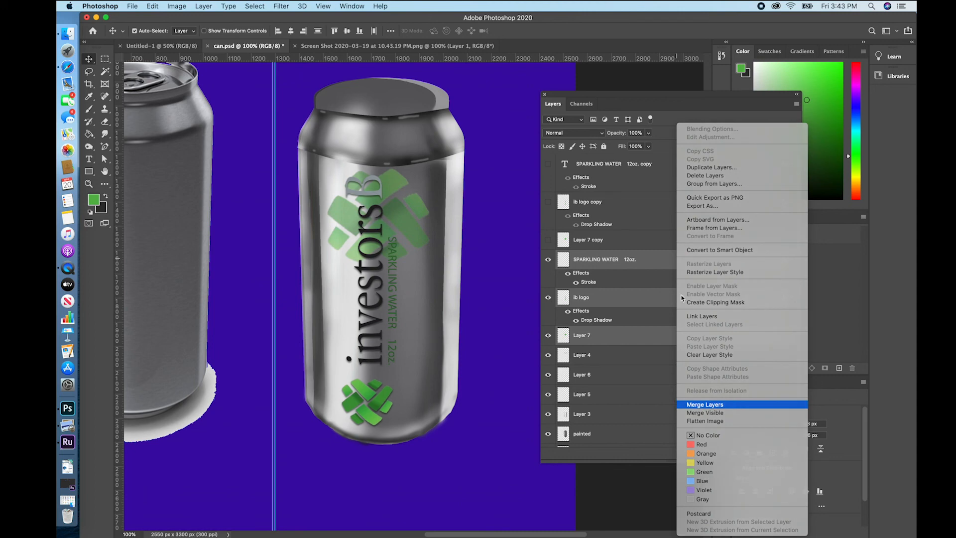
pyautogui.moveTo(625, 264); pyautogui.dragTo(622, 163)
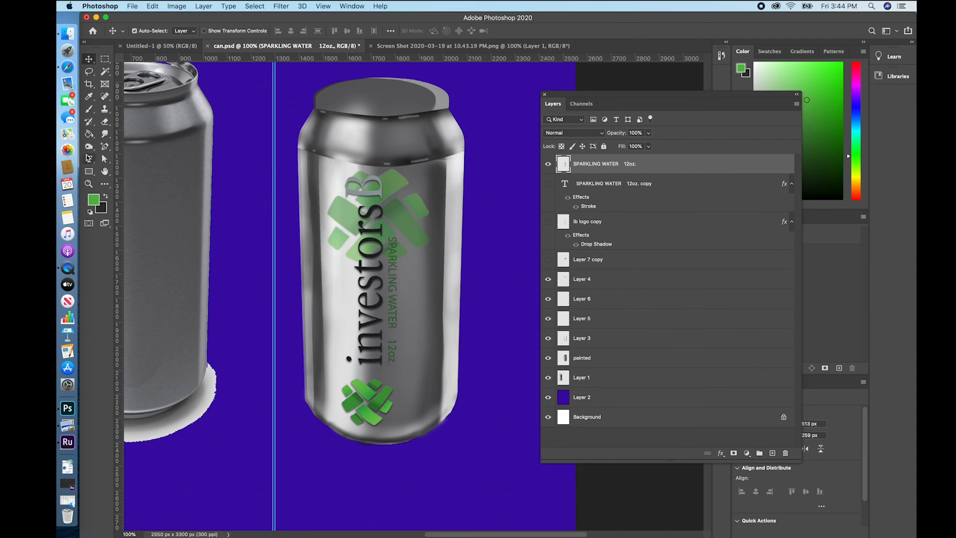
# Lighten the left parts of the large faded mark and the small green mark with the Dodge tool, using Midtones at 50% exposure
pyautogui.click(90, 147)
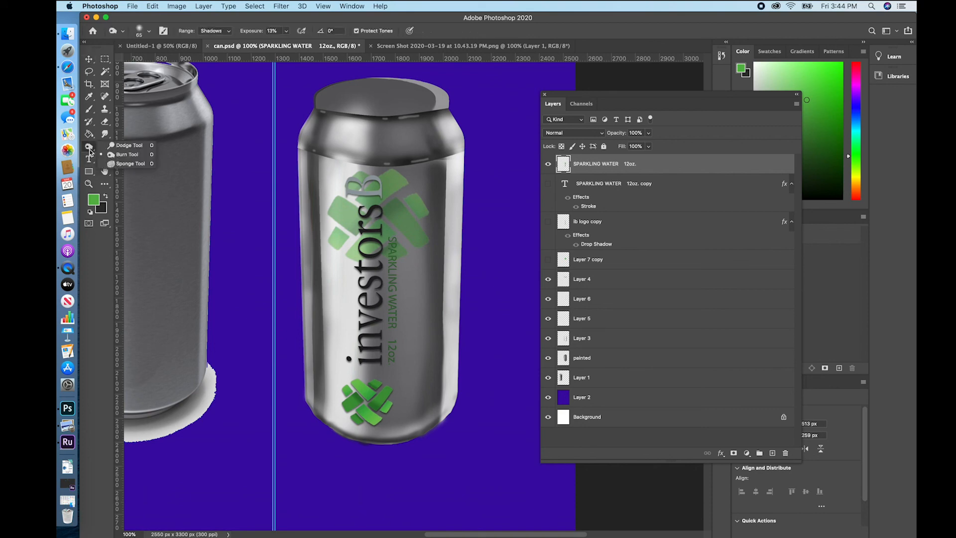
pyautogui.click(126, 148)
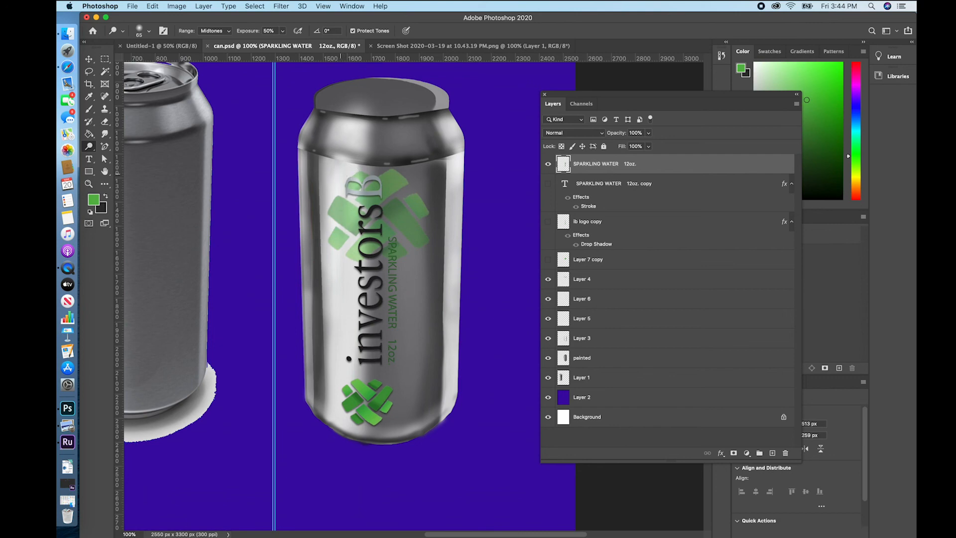
pyautogui.moveTo(337, 186); pyautogui.dragTo(337, 244)
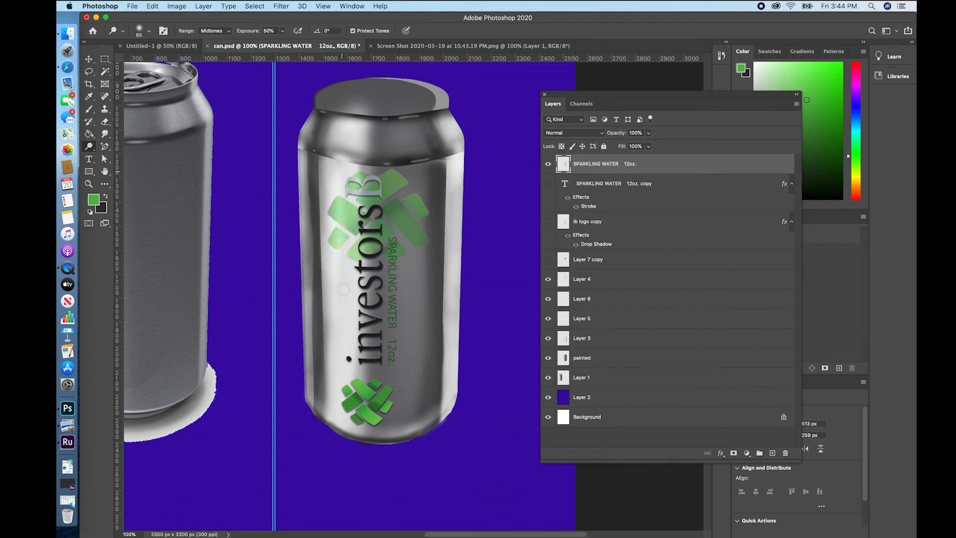
pyautogui.moveTo(345, 178); pyautogui.dragTo(336, 272)
pyautogui.moveTo(343, 425)
pyautogui.mouseDown()
pyautogui.moveTo(341, 352)
pyautogui.moveTo(341, 414)
pyautogui.mouseUp()
pyautogui.moveTo(342, 376); pyautogui.dragTo(339, 417)
pyautogui.moveTo(346, 381); pyautogui.dragTo(345, 423)
# Reduce the Dodge brush size to 38 px and lighten the artwork down through the small green mark
pyautogui.rightClick(349, 374)
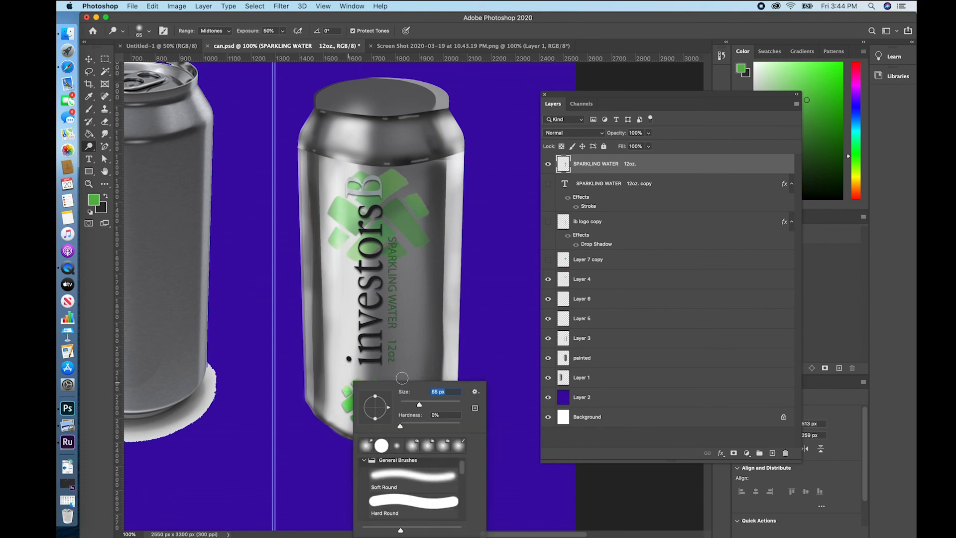
pyautogui.moveTo(411, 401); pyautogui.dragTo(405, 401)
pyautogui.press('Return')
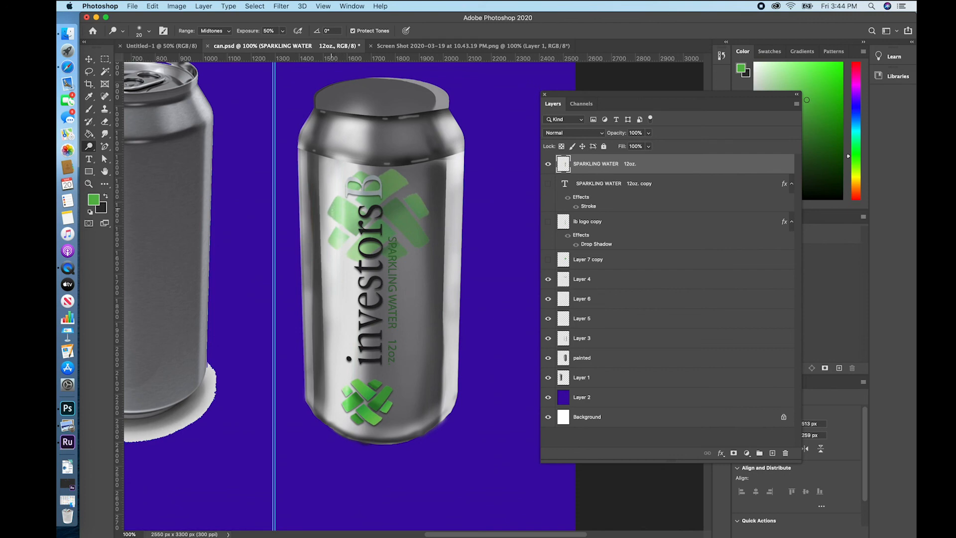
pyautogui.rightClick(336, 212)
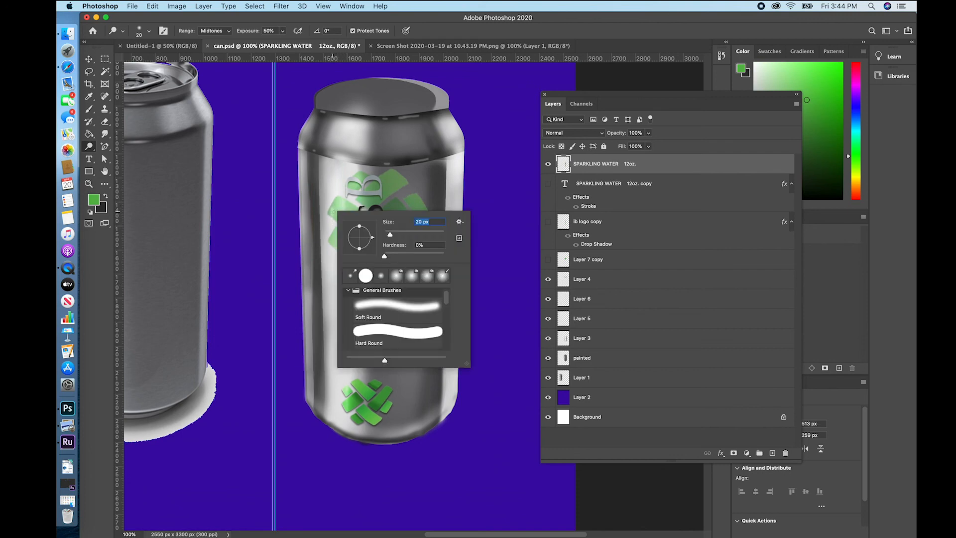
pyautogui.moveTo(392, 235); pyautogui.dragTo(397, 235)
pyautogui.press('Return')
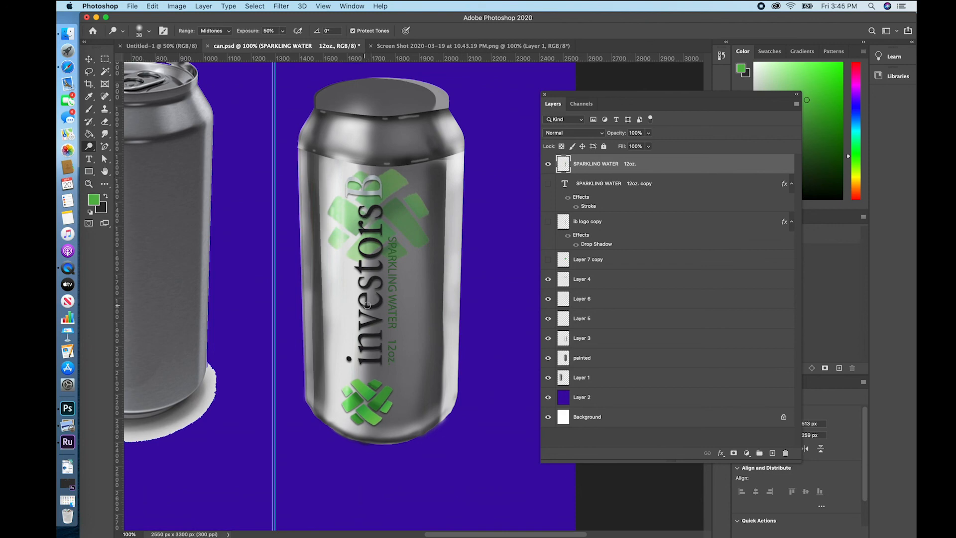
pyautogui.moveTo(369, 365)
pyautogui.mouseDown()
pyautogui.moveTo(368, 425)
pyautogui.moveTo(368, 361)
pyautogui.moveTo(368, 442)
pyautogui.mouseUp()
# Set the Dodge tool's range to Shadows and compare the can with the merged artwork hidden and shown
pyautogui.click(276, 32)
pyautogui.click(282, 32)
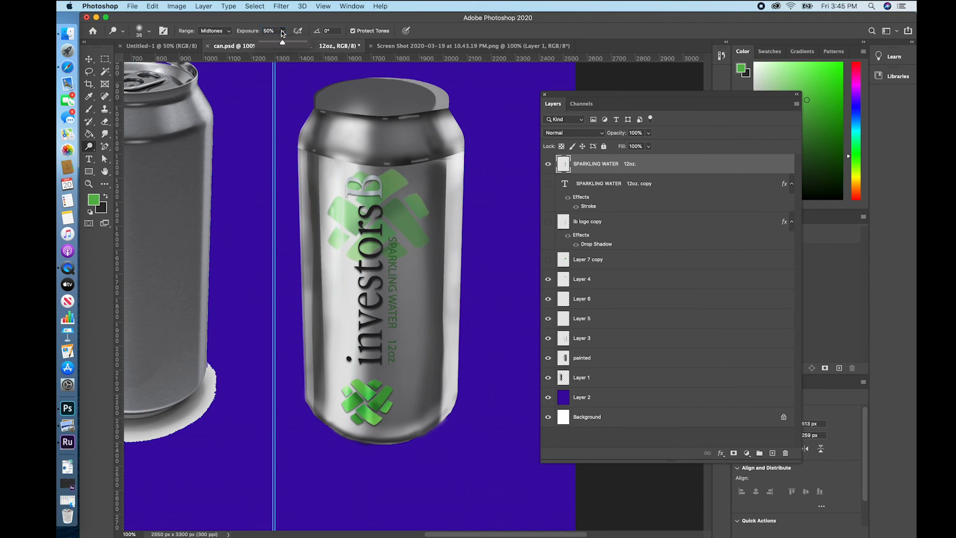
pyautogui.click(91, 148)
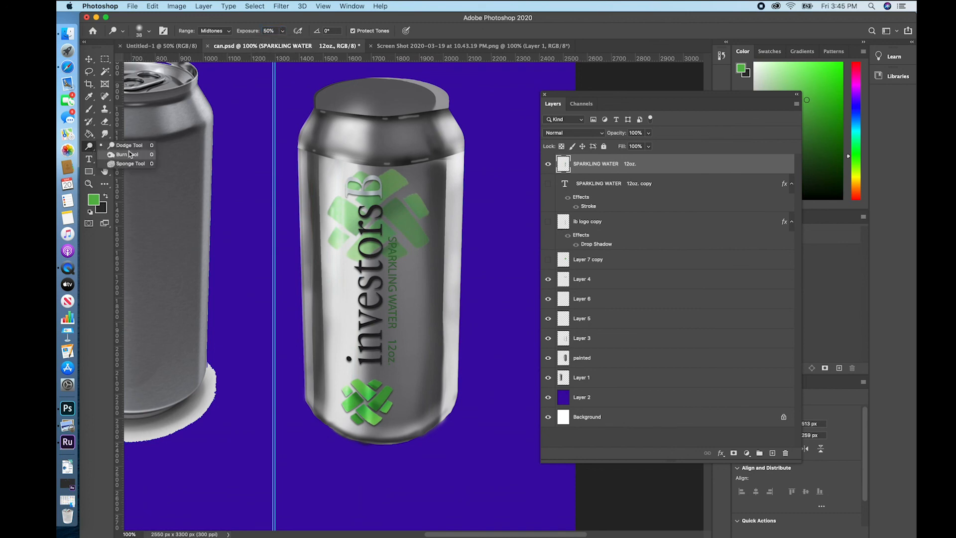
pyautogui.click(129, 154)
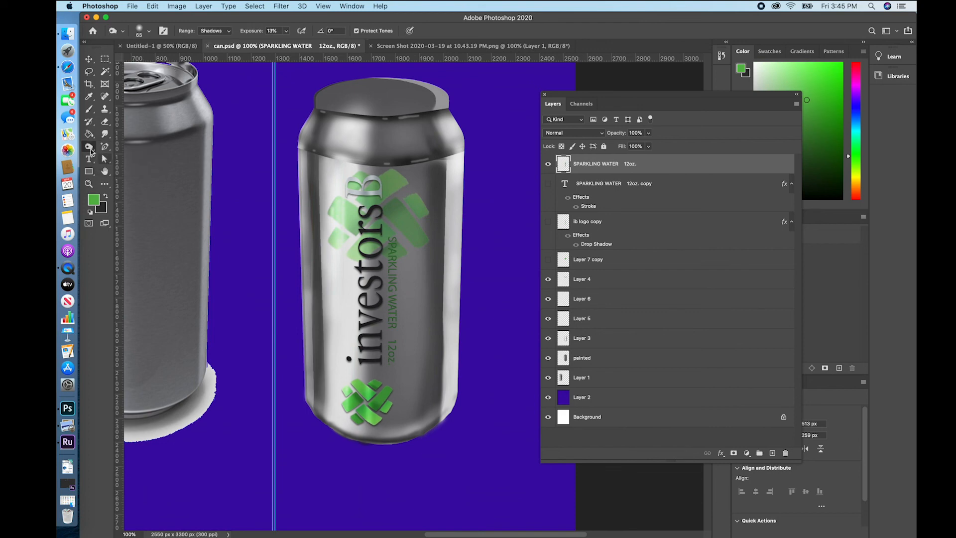
pyautogui.click(92, 149)
pyautogui.click(129, 146)
pyautogui.click(214, 30)
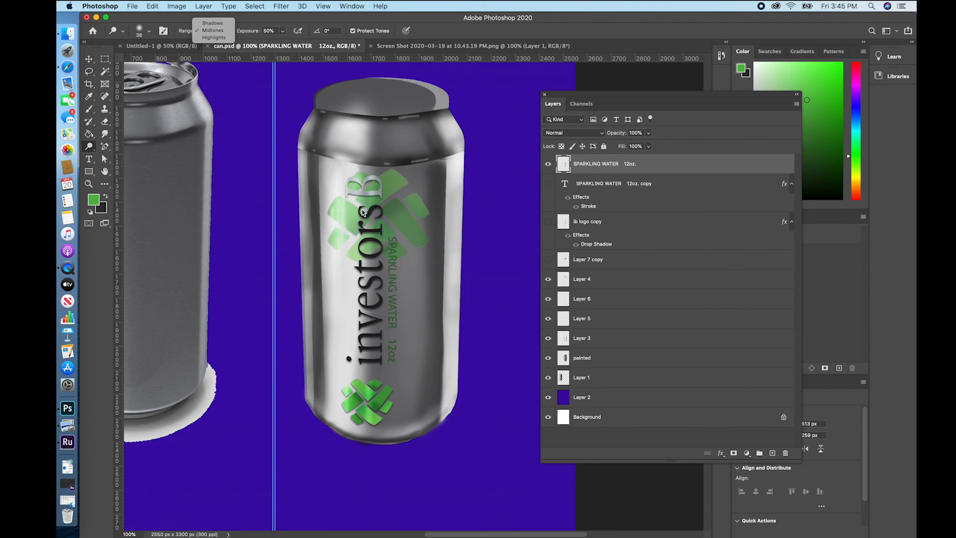
pyautogui.click(222, 24)
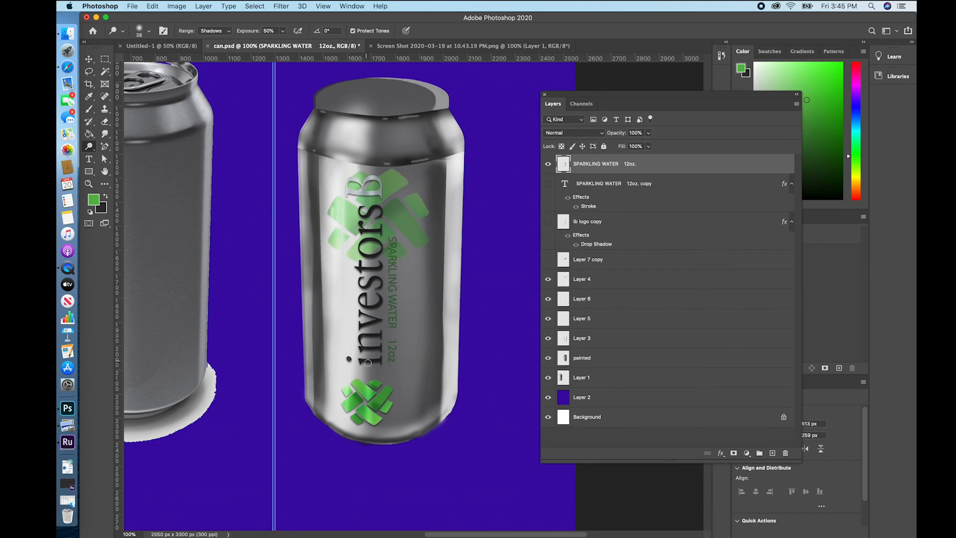
pyautogui.click(548, 164)
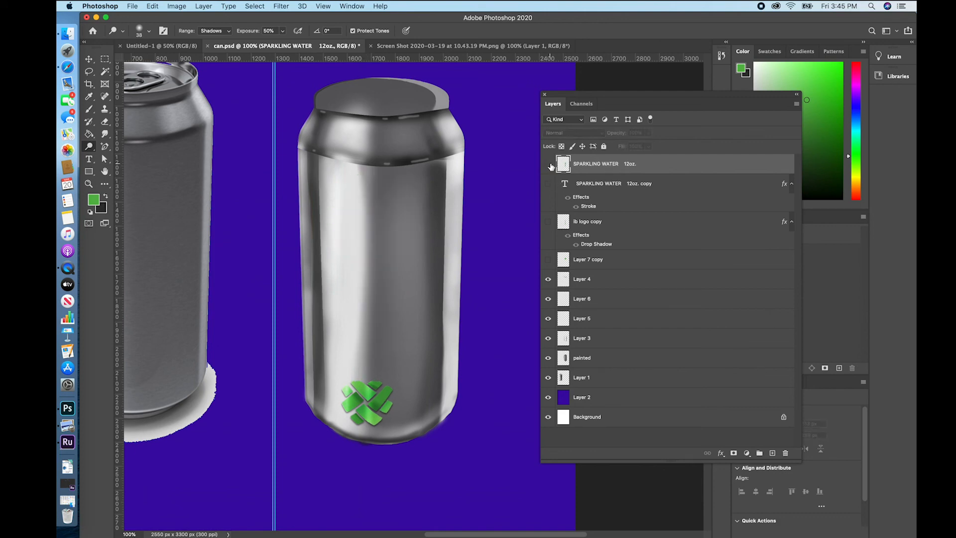
pyautogui.click(548, 164)
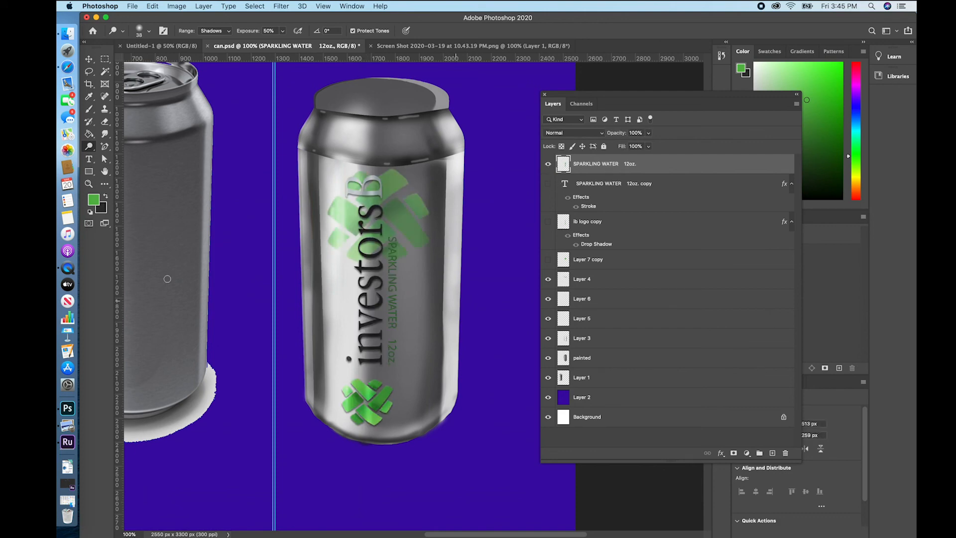
# Lighten the shadows along the lower letters of the investors wordmark with the Dodge tool at 300% zoom
pyautogui.click(89, 183)
pyautogui.click(386, 377)
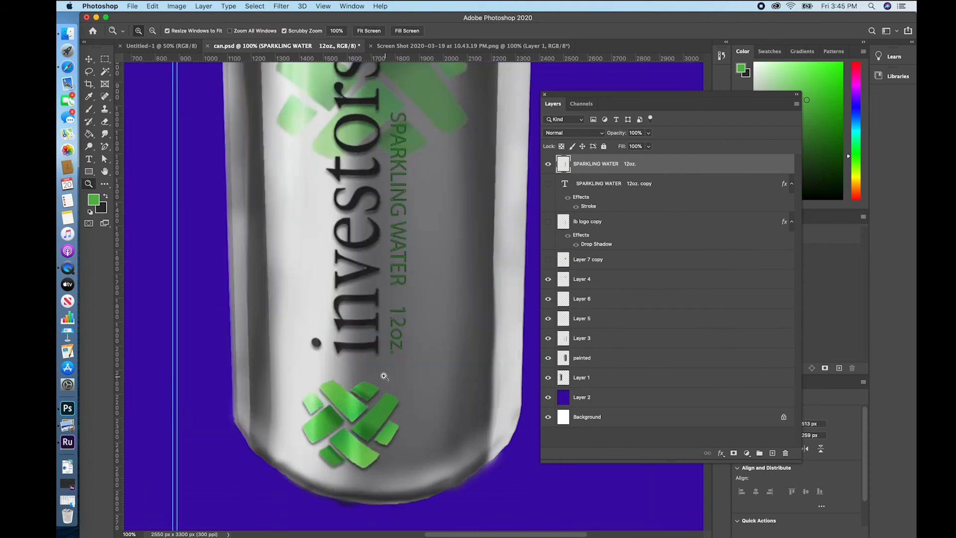
pyautogui.click(386, 377)
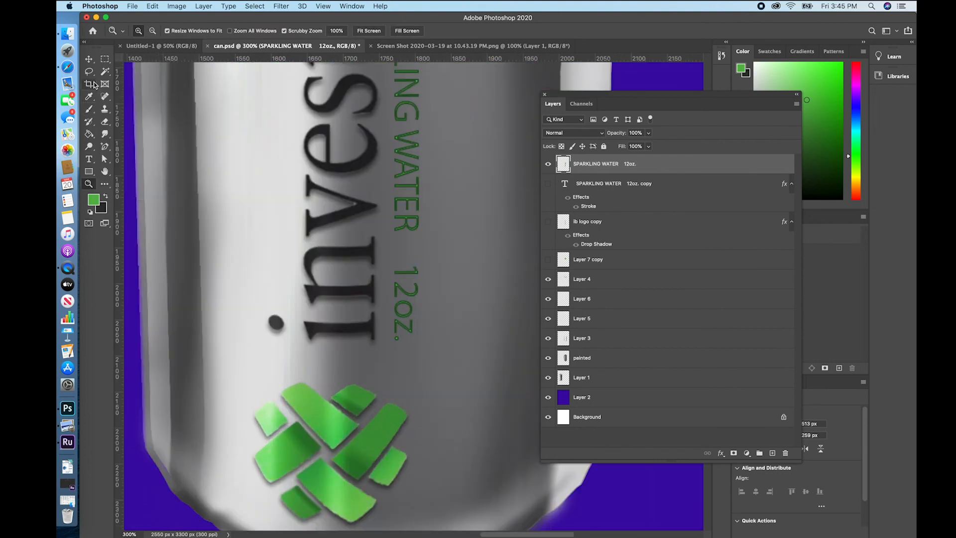
pyautogui.click(89, 147)
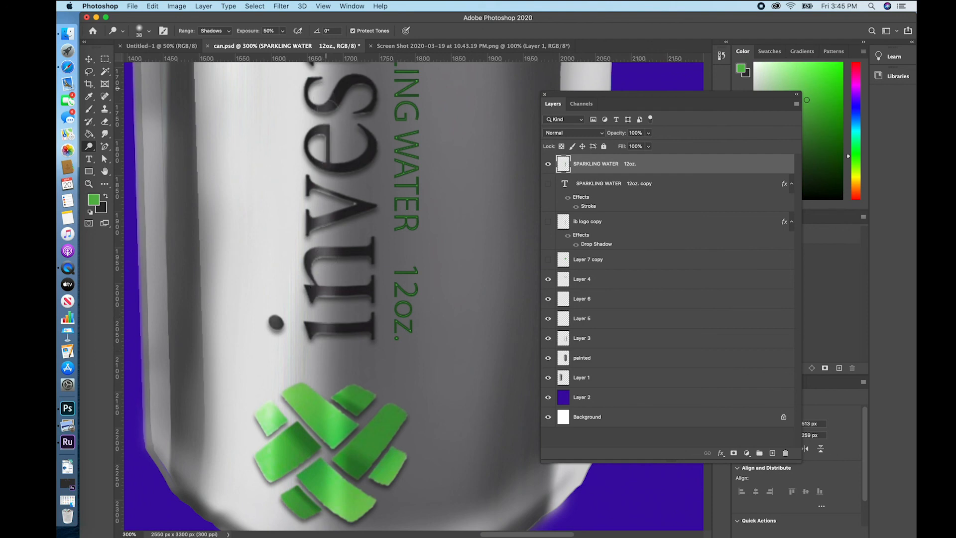
pyautogui.moveTo(351, 191); pyautogui.dragTo(337, 295)
pyautogui.moveTo(326, 198); pyautogui.dragTo(324, 241)
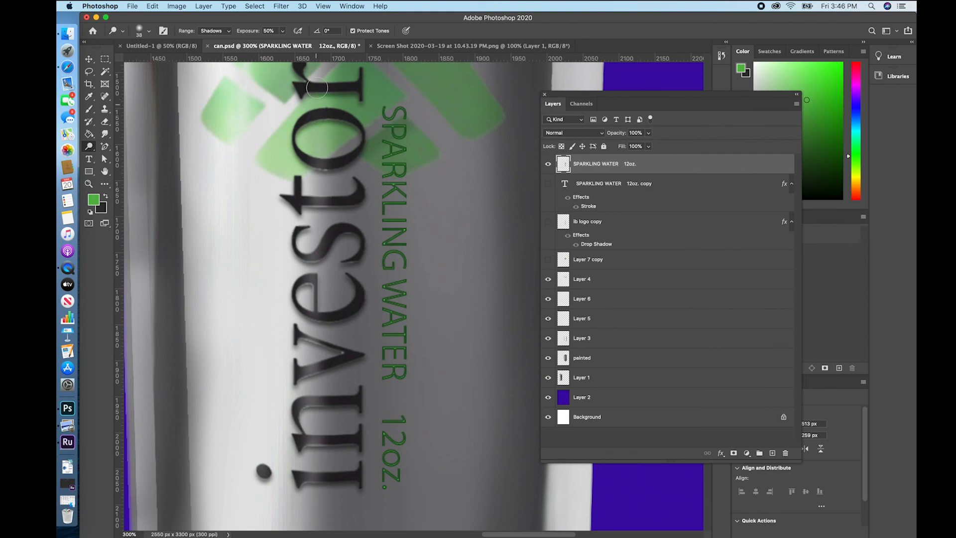
# Continue dodging the shadows along the upper letters "ors" of the investors wordmark
pyautogui.moveTo(319, 117); pyautogui.dragTo(319, 90)
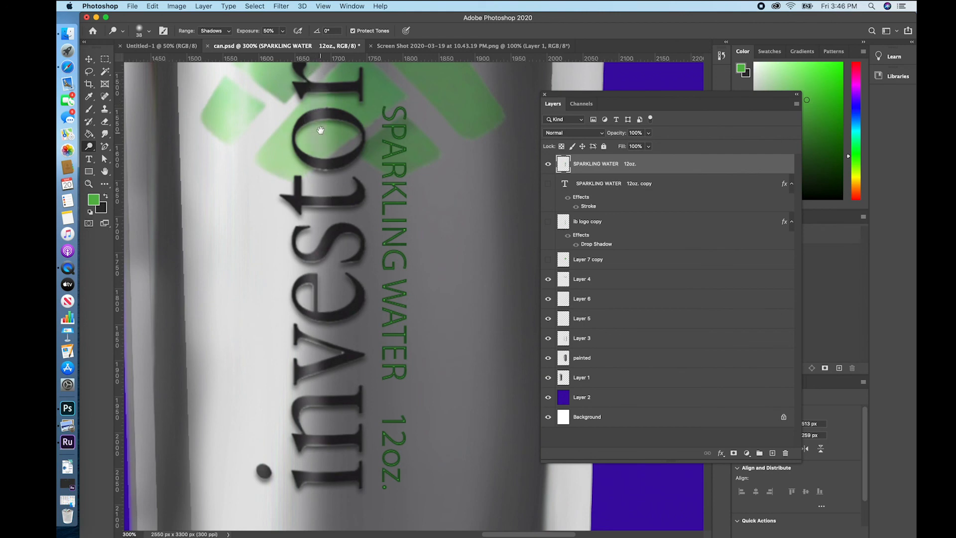
pyautogui.moveTo(320, 128); pyautogui.dragTo(322, 274)
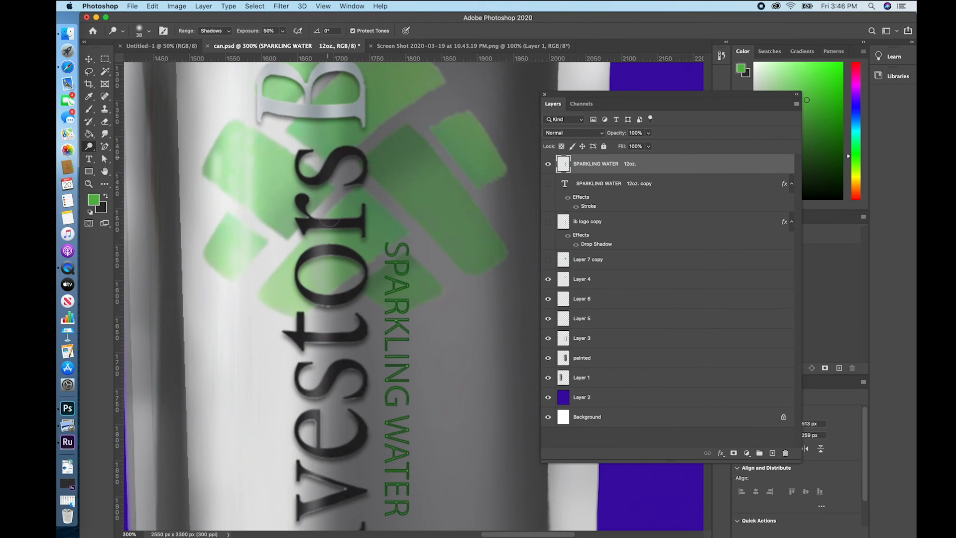
pyautogui.moveTo(324, 226); pyautogui.dragTo(328, 175)
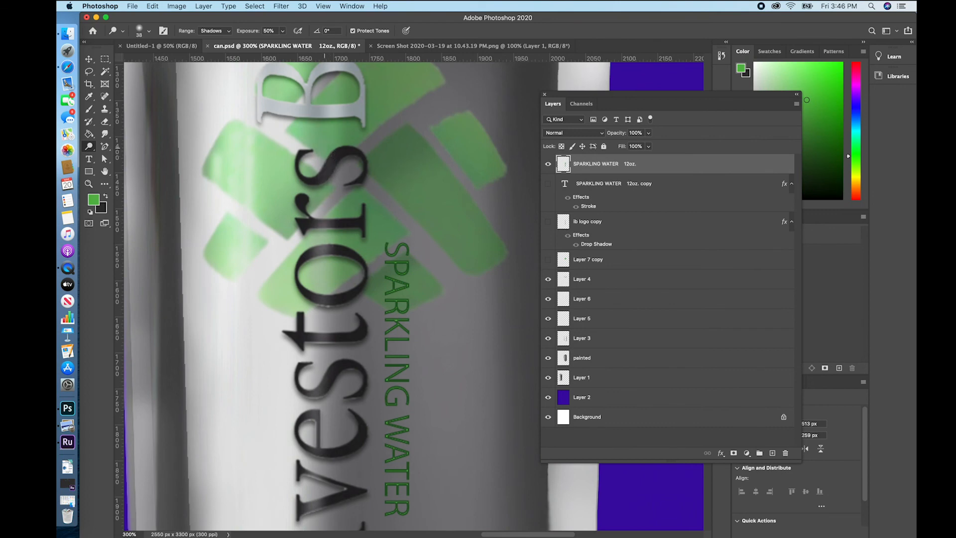
pyautogui.moveTo(340, 126); pyautogui.dragTo(343, 239)
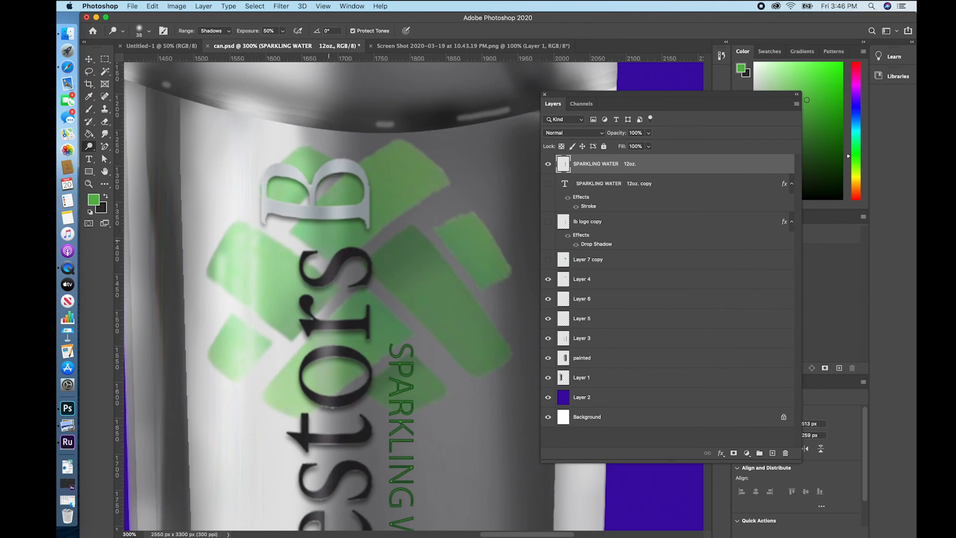
pyautogui.moveTo(362, 281); pyautogui.dragTo(348, 208)
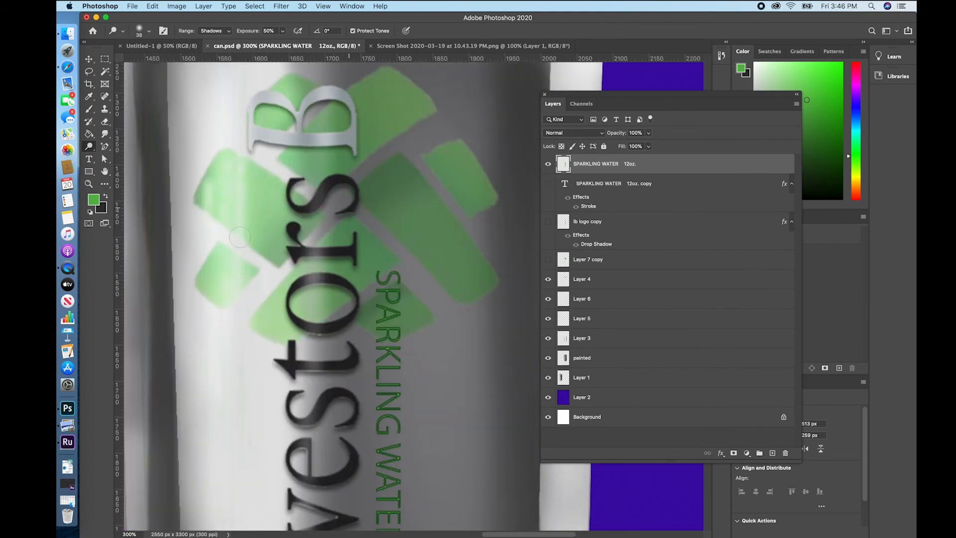
# Switch to the Burn tool and set its exposure to 53% for darkening the merged artwork's shadows
pyautogui.click(89, 147)
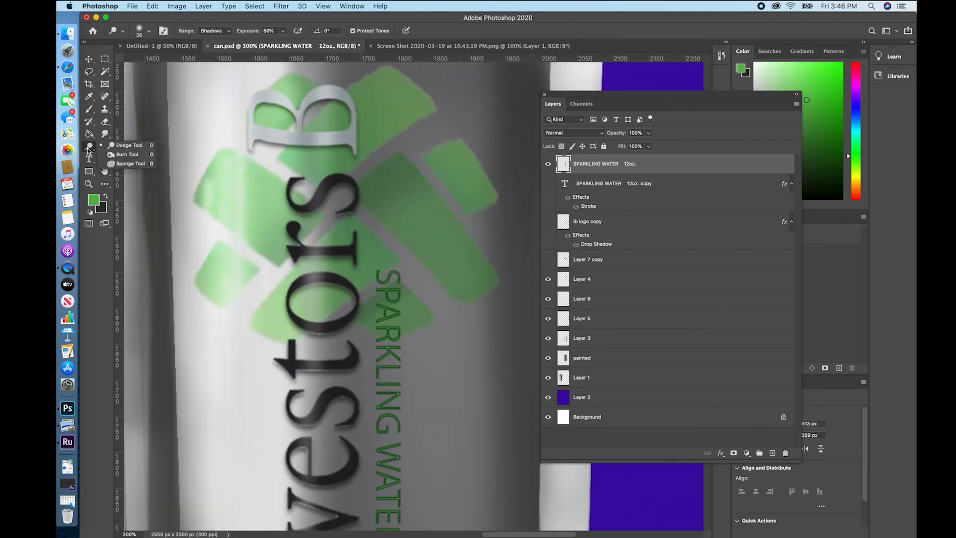
pyautogui.click(125, 154)
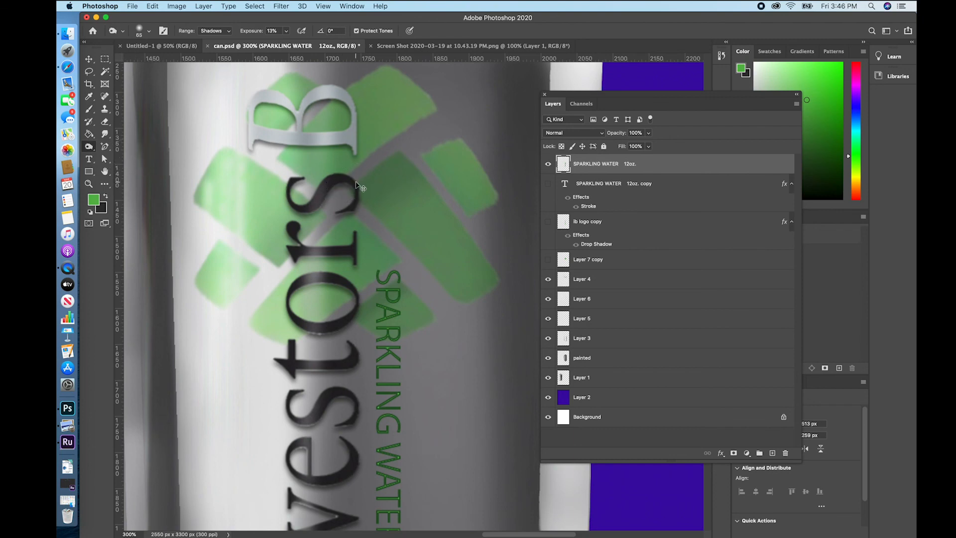
pyautogui.press('super+minus')
pyautogui.press('super+minus')
pyautogui.press('super+minus')
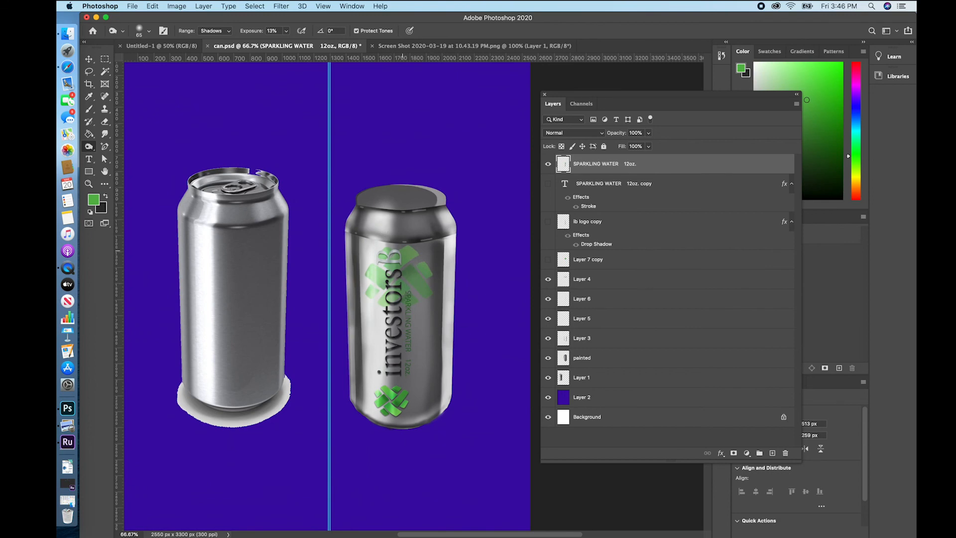
pyautogui.click(88, 184)
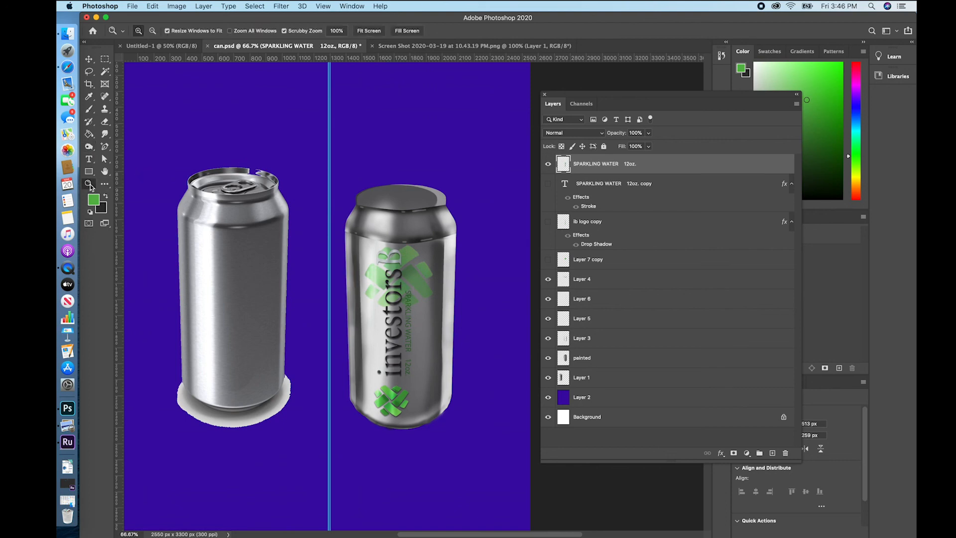
pyautogui.click(401, 279)
pyautogui.click(429, 285)
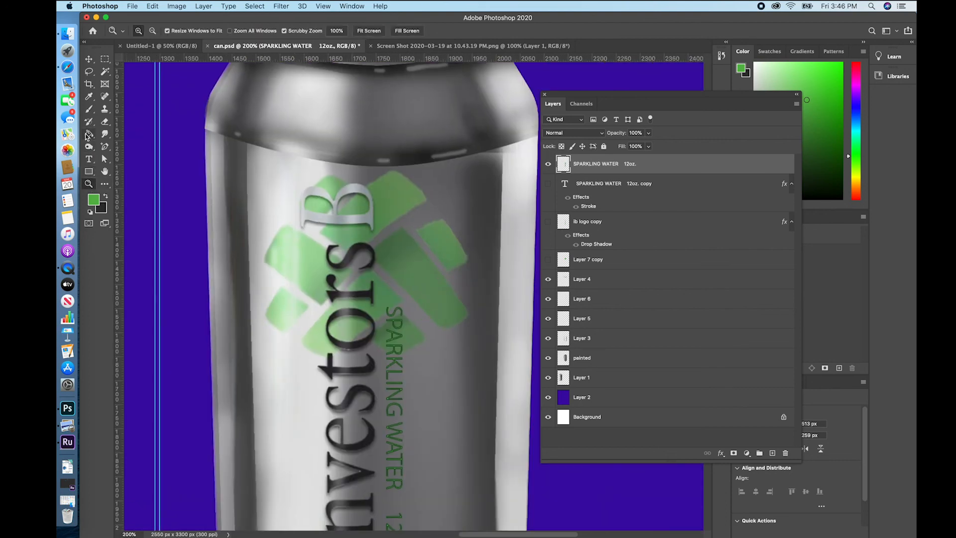
pyautogui.click(89, 147)
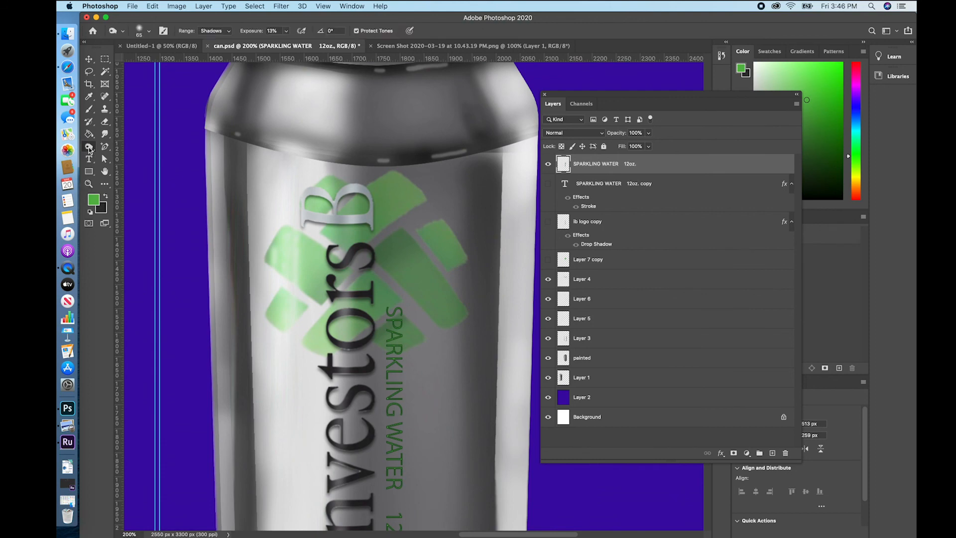
pyautogui.click(91, 149)
pyautogui.click(127, 154)
pyautogui.click(286, 31)
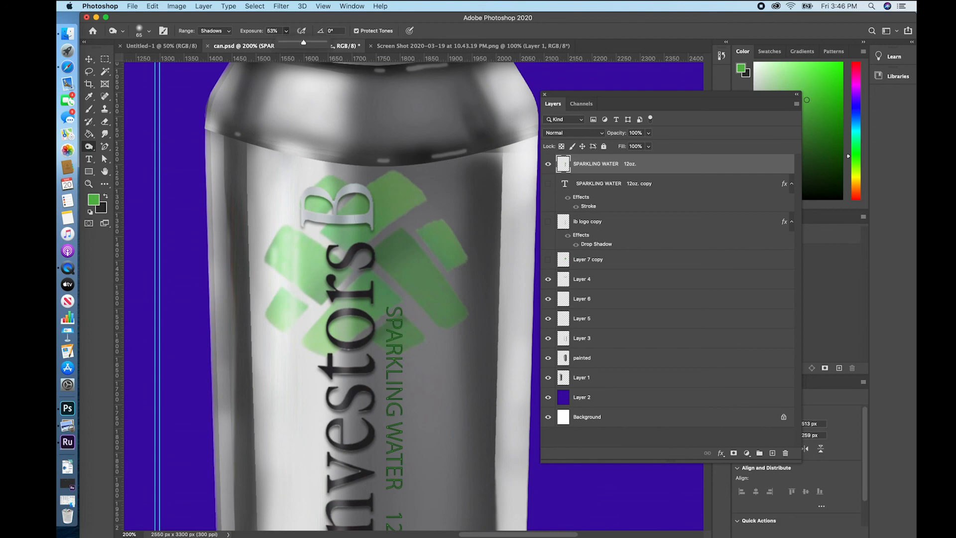
pyautogui.click(362, 180)
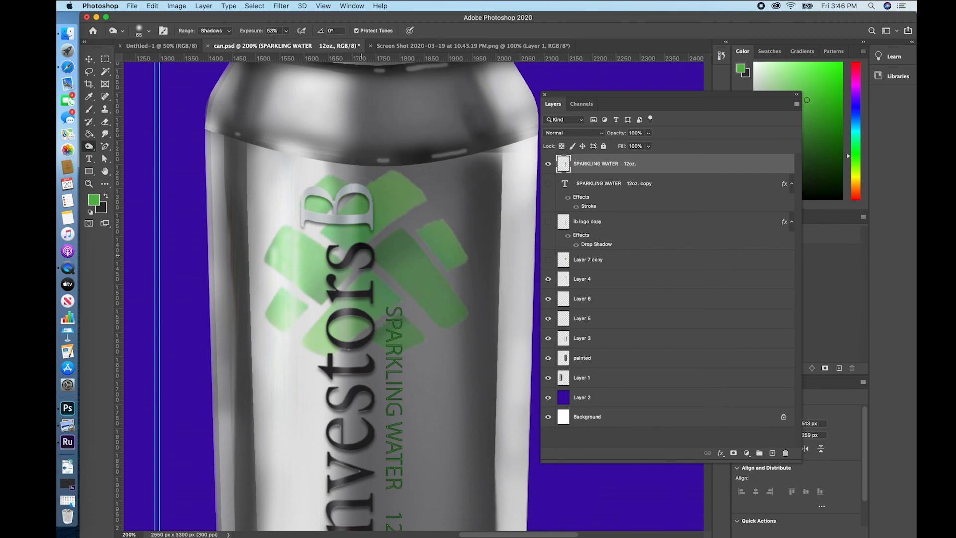
# Burn the shadows over the letter B, along the side of the investors wordmark and SPARKLING WATER text, and across the small green mark
pyautogui.moveTo(360, 178)
pyautogui.mouseDown()
pyautogui.moveTo(359, 253)
pyautogui.moveTo(359, 221)
pyautogui.moveTo(370, 309)
pyautogui.moveTo(365, 218)
pyautogui.moveTo(361, 226)
pyautogui.moveTo(372, 218)
pyautogui.moveTo(368, 382)
pyautogui.moveTo(382, 184)
pyautogui.mouseUp()
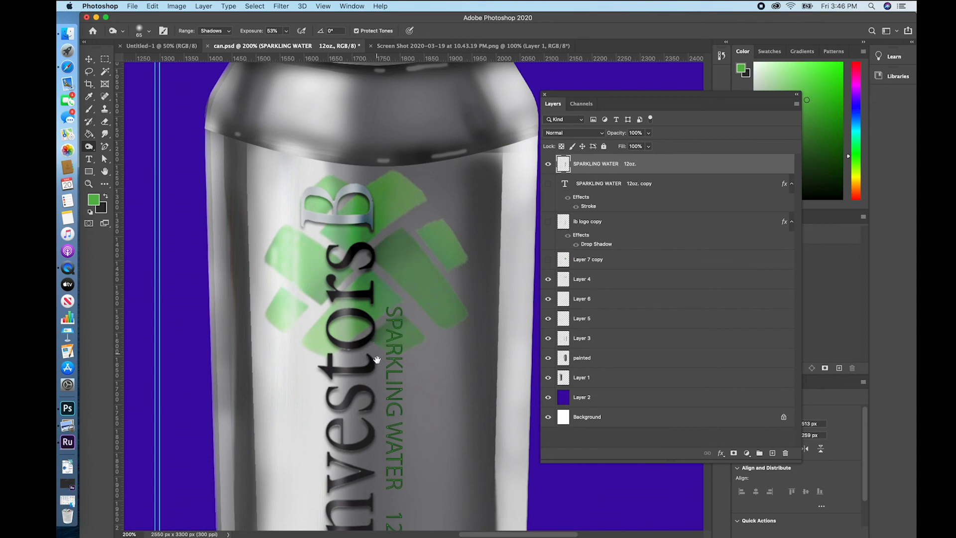
pyautogui.scroll(-5, 378, 343)
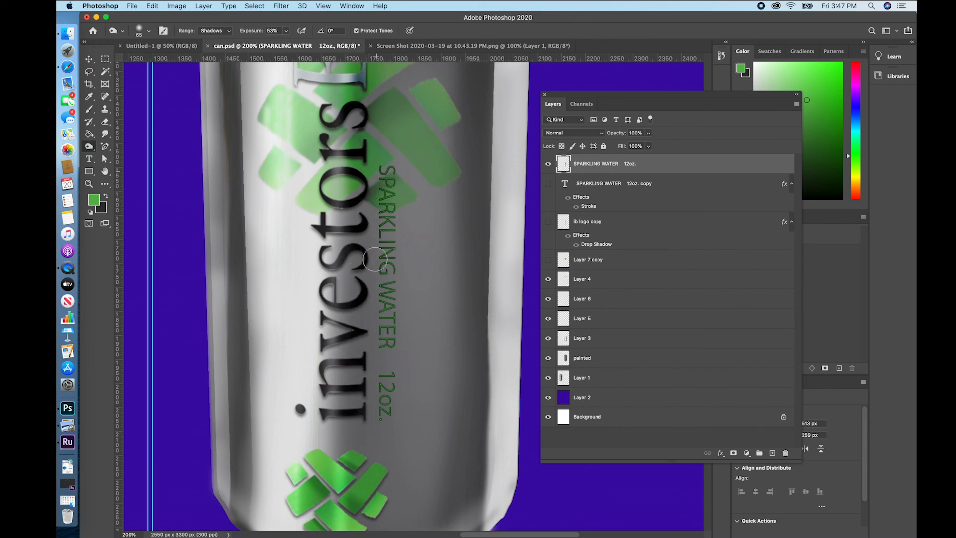
pyautogui.moveTo(372, 392)
pyautogui.mouseDown()
pyautogui.moveTo(379, 272)
pyautogui.moveTo(364, 376)
pyautogui.moveTo(372, 379)
pyautogui.mouseUp()
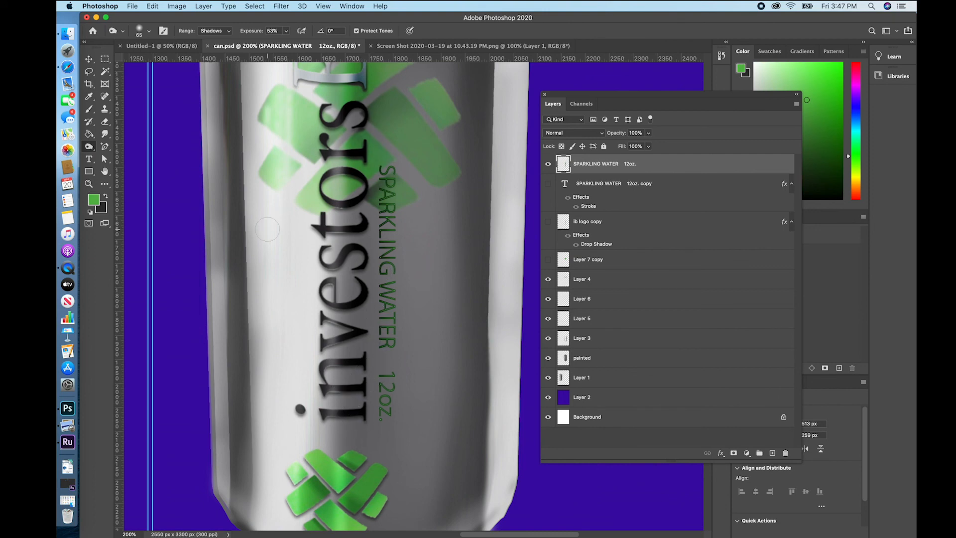
pyautogui.moveTo(382, 280); pyautogui.dragTo(392, 170)
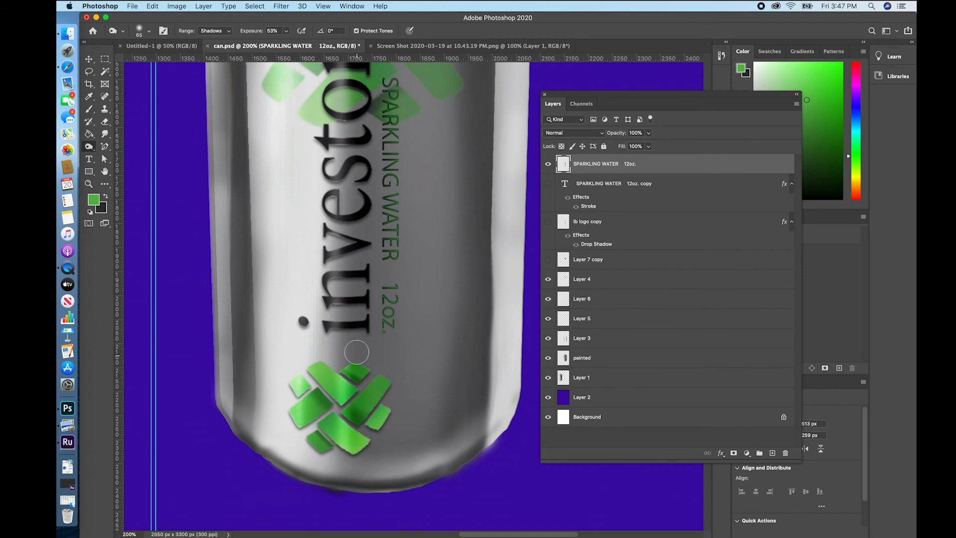
pyautogui.moveTo(353, 425); pyautogui.dragTo(354, 352)
pyautogui.moveTo(349, 457); pyautogui.dragTo(358, 344)
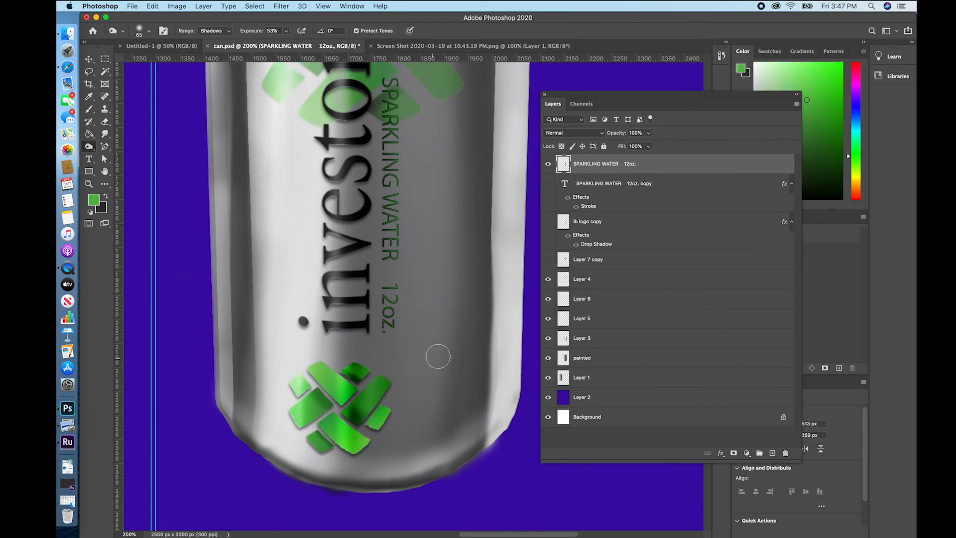
# Burn the shaded parts of the large faded green mark beside the wordmark and save can.psd
pyautogui.moveTo(444, 338); pyautogui.dragTo(445, 514)
pyautogui.scroll(5, 415, 392)
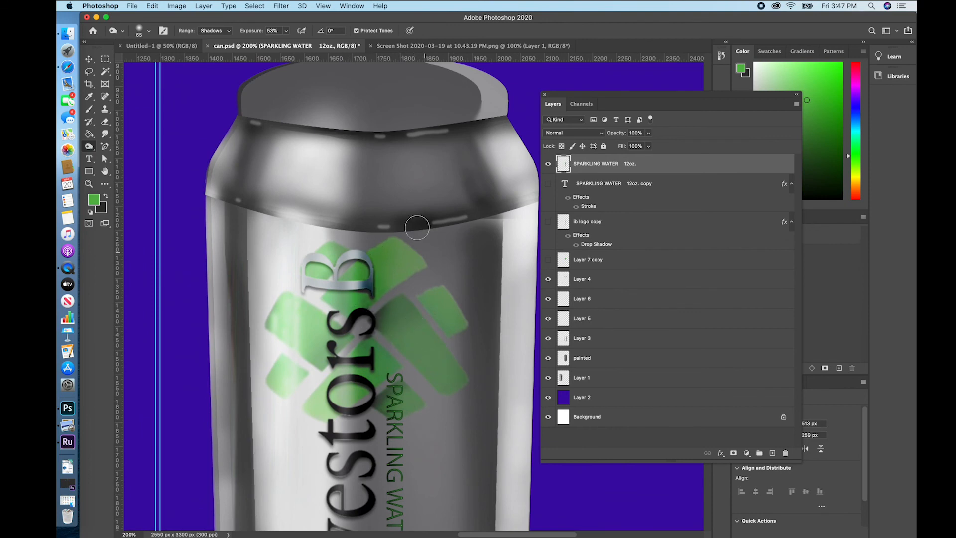
pyautogui.click(412, 310)
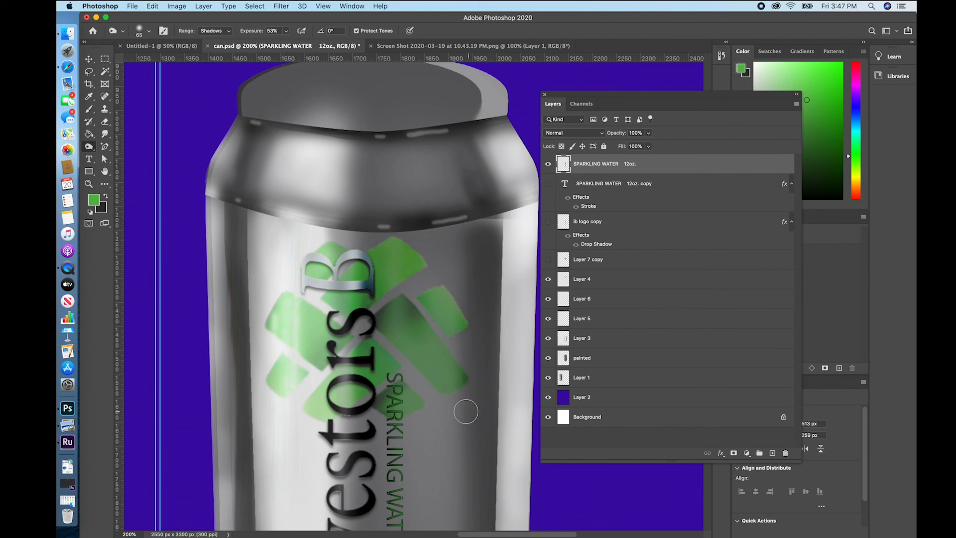
pyautogui.press('super+minus')
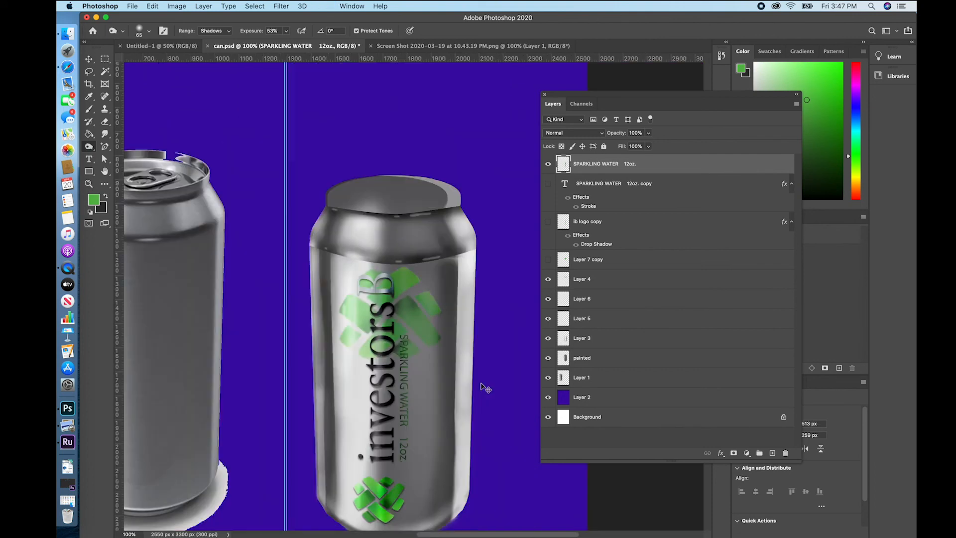
pyautogui.press('super+minus')
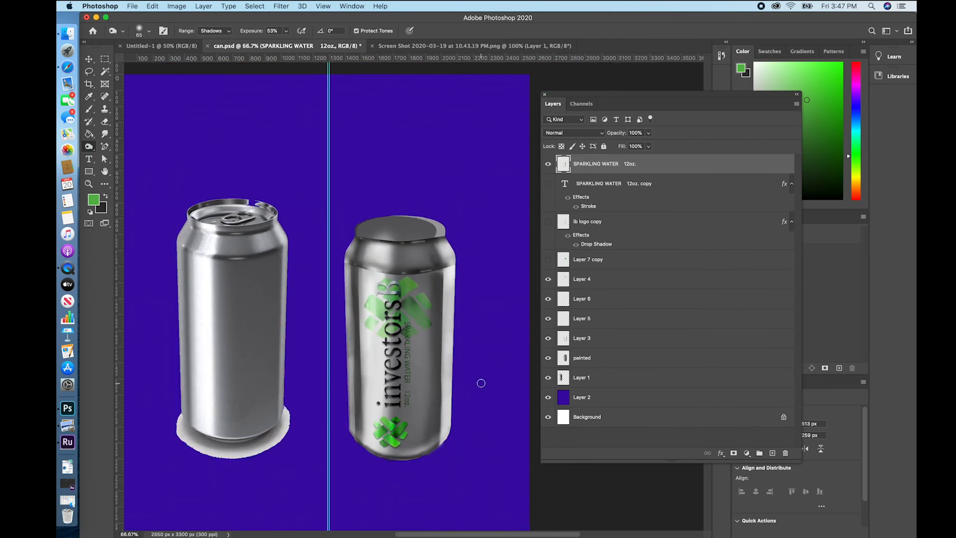
pyautogui.press('super+s')
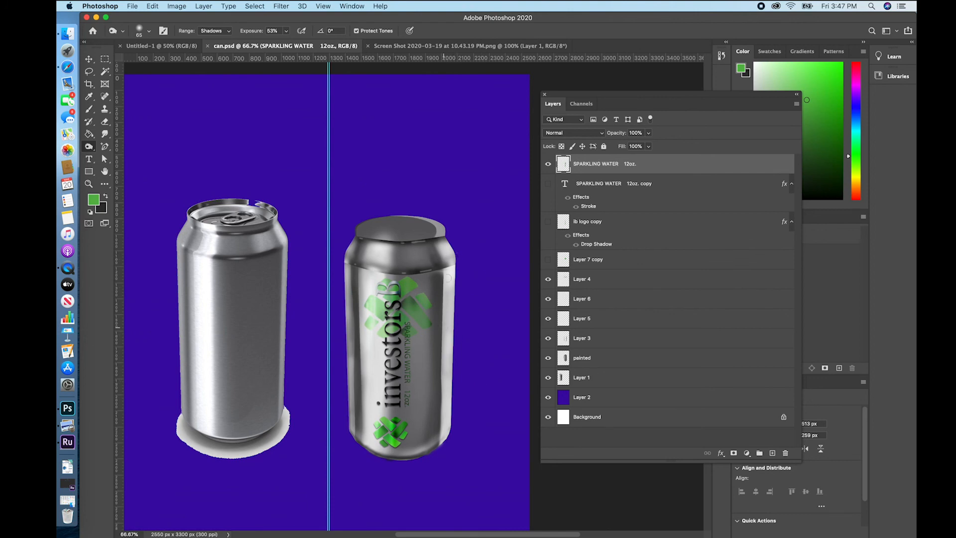
# Toggle the visibility of Layer 4, Layer 6, Layer 5, Layer 3, painted and Layer 1 to examine what each contributes to the can
pyautogui.click(548, 279)
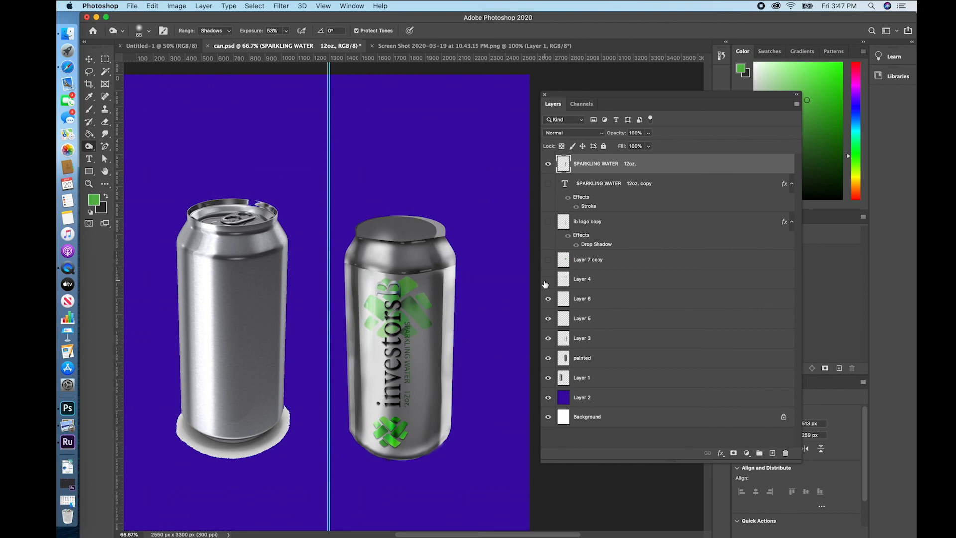
pyautogui.click(547, 279)
pyautogui.click(548, 299)
pyautogui.click(548, 299)
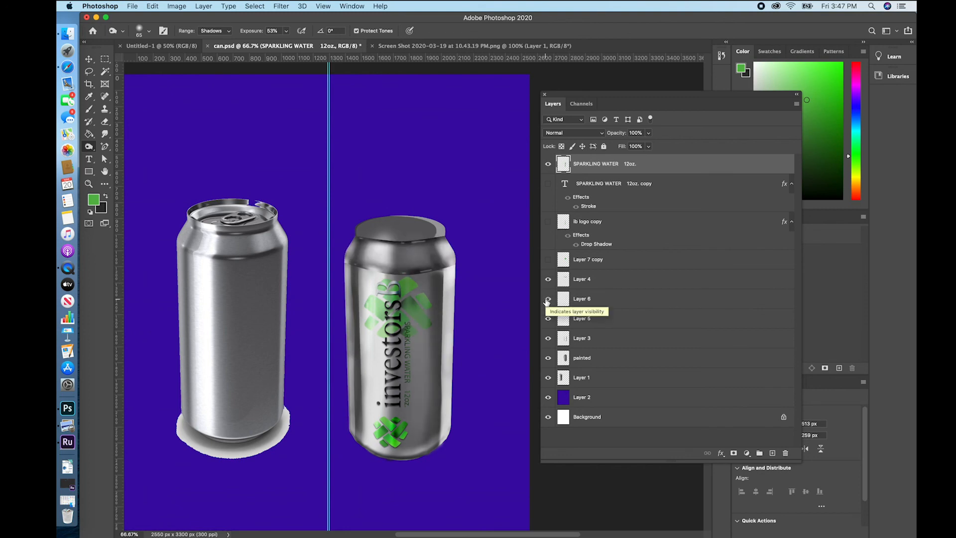
pyautogui.click(546, 319)
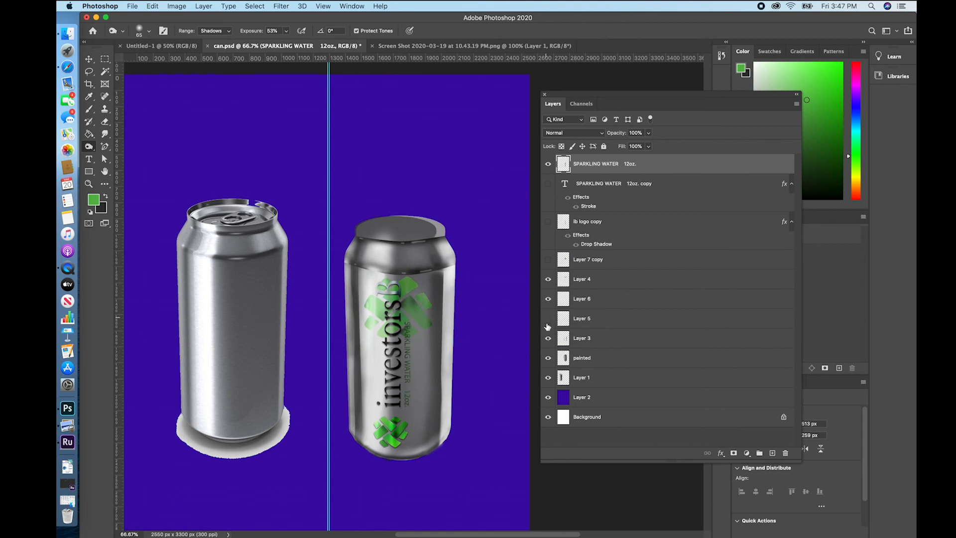
pyautogui.click(547, 324)
pyautogui.click(547, 340)
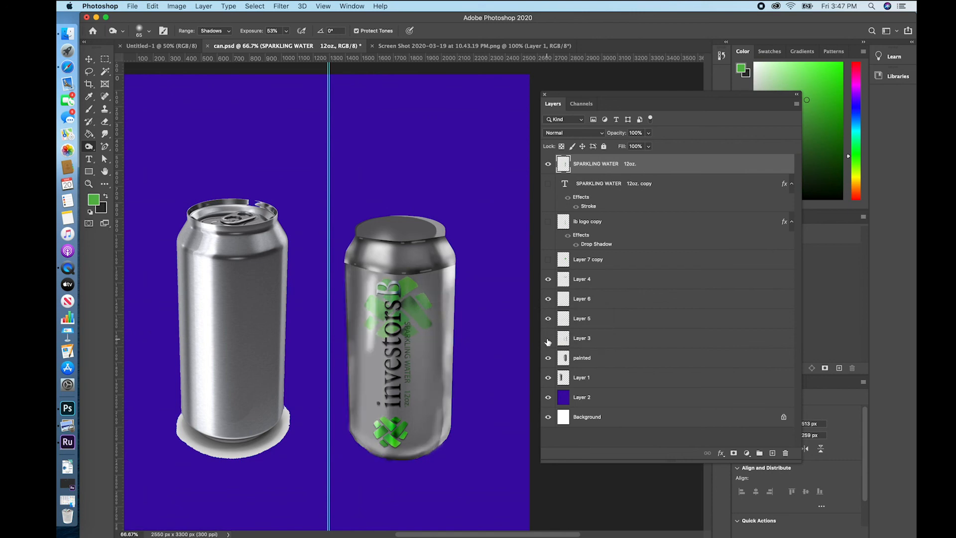
pyautogui.click(547, 358)
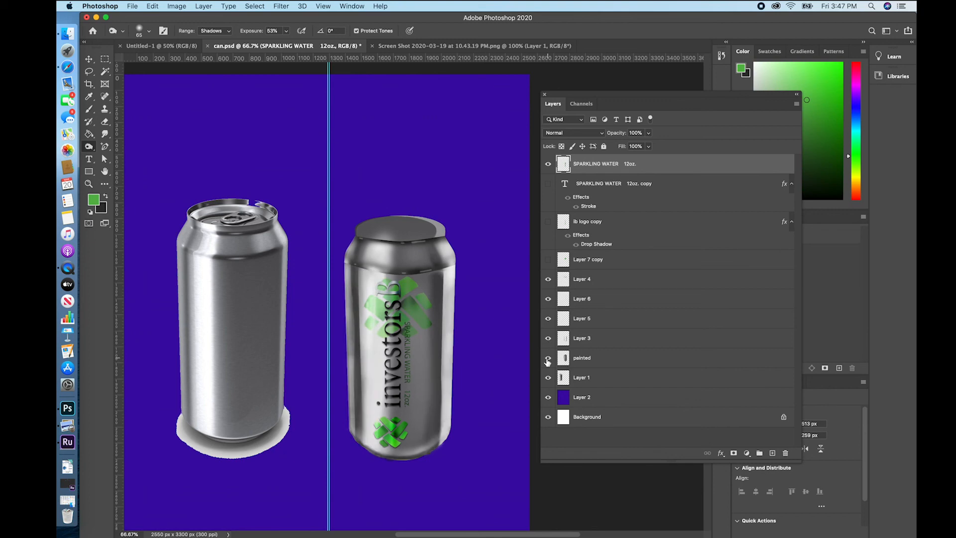
pyautogui.click(547, 358)
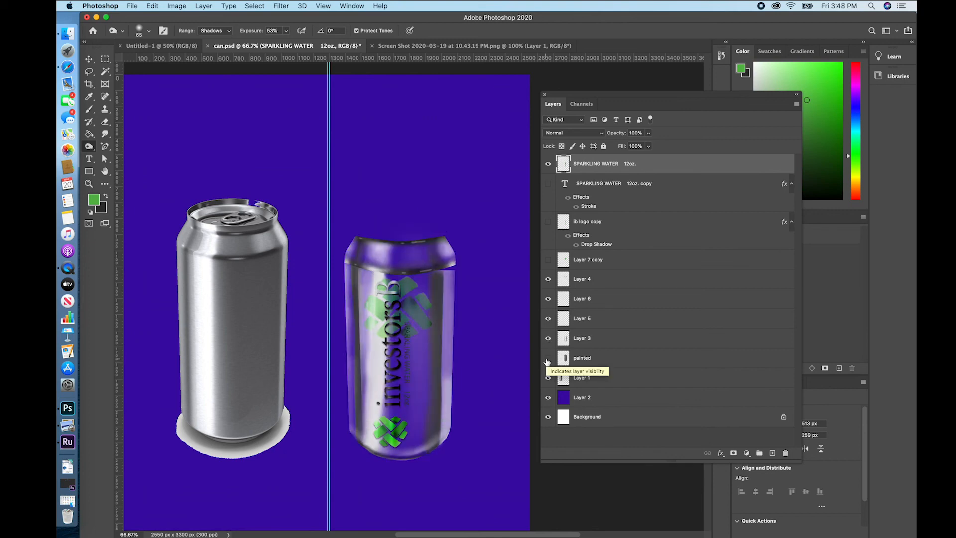
pyautogui.click(547, 358)
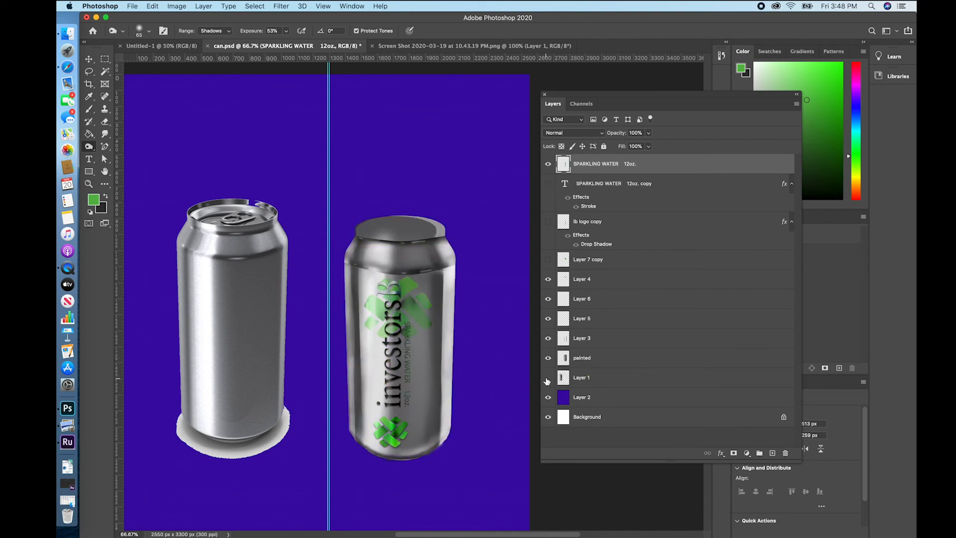
pyautogui.click(547, 378)
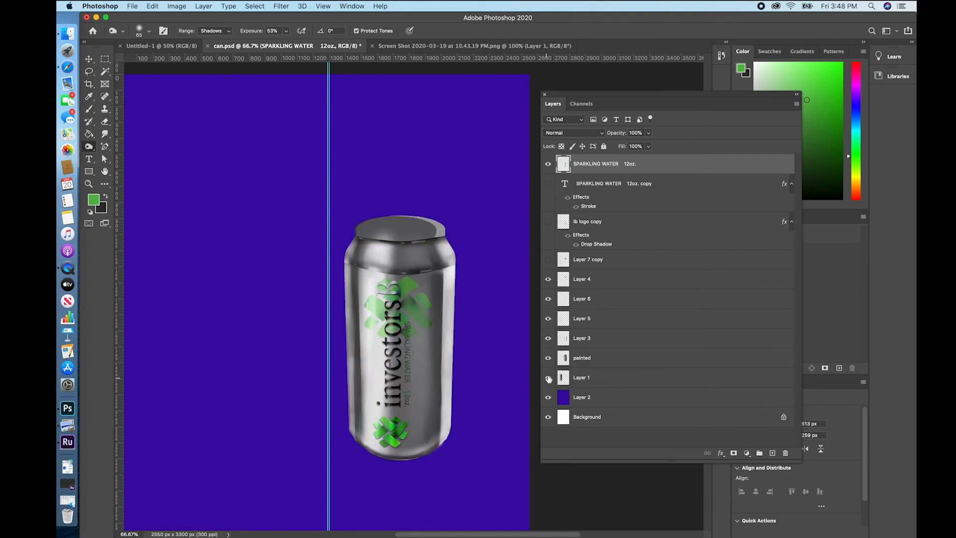
pyautogui.click(547, 378)
# Select the painted layer, keep it visible and add a new empty layer directly above it
pyautogui.click(546, 359)
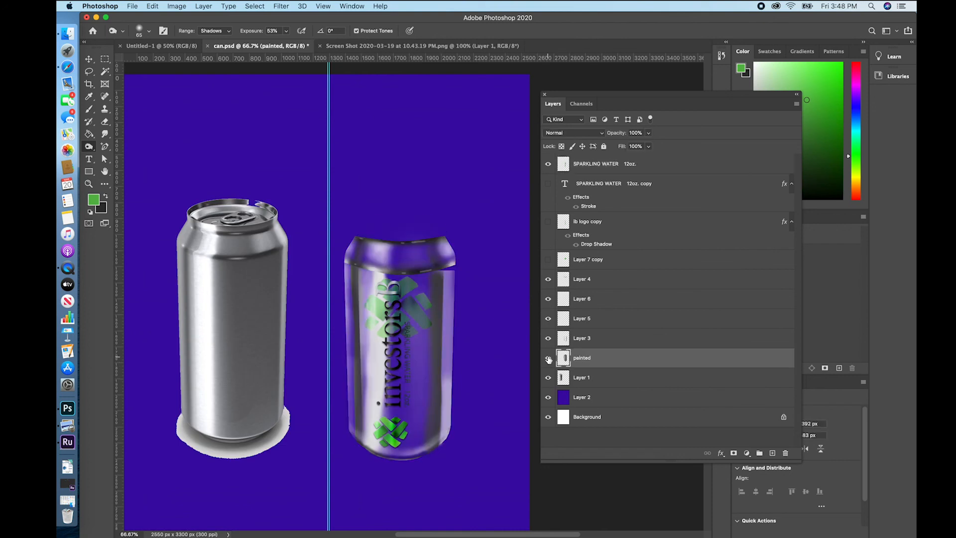
pyautogui.click(548, 358)
pyautogui.click(772, 453)
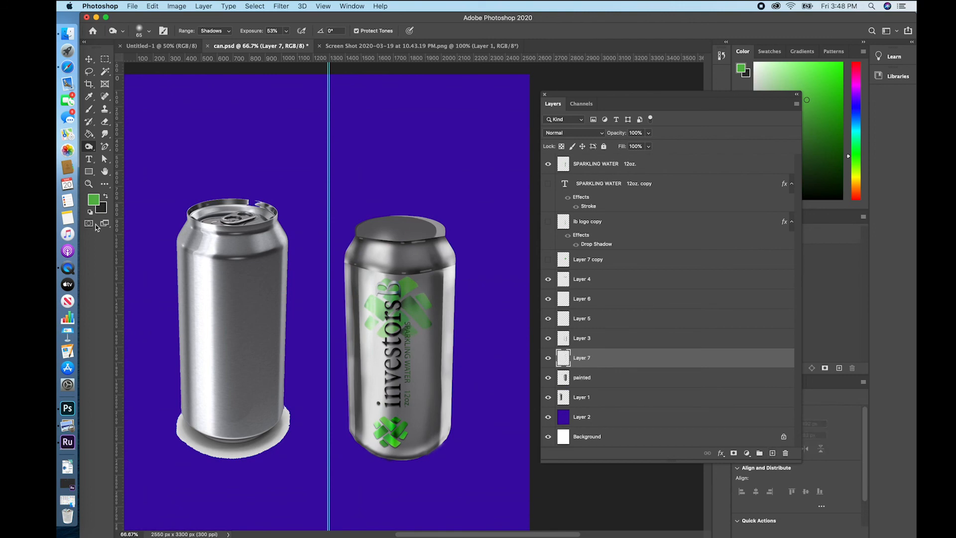
# Load the saved "can" channel as a new selection
pyautogui.click(90, 184)
pyautogui.click(469, 396)
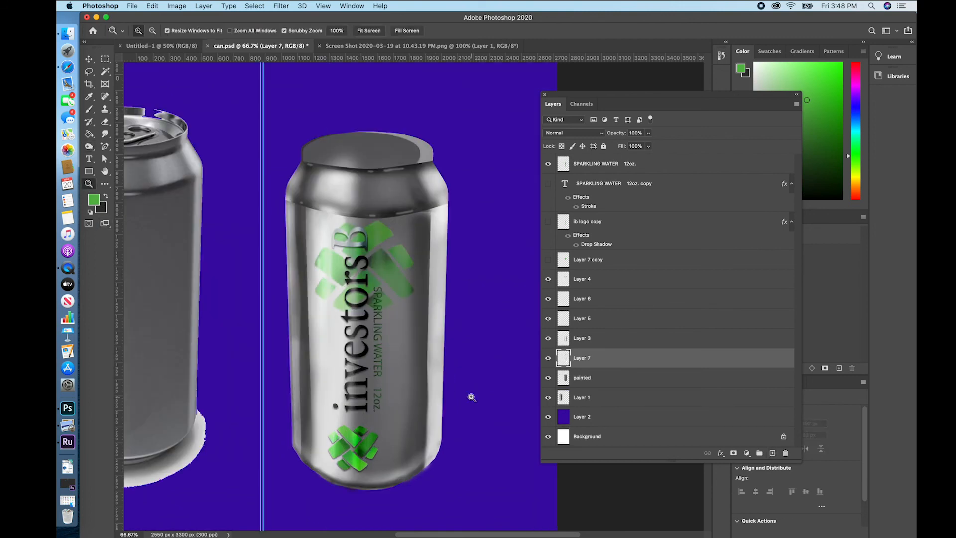
pyautogui.click(255, 6)
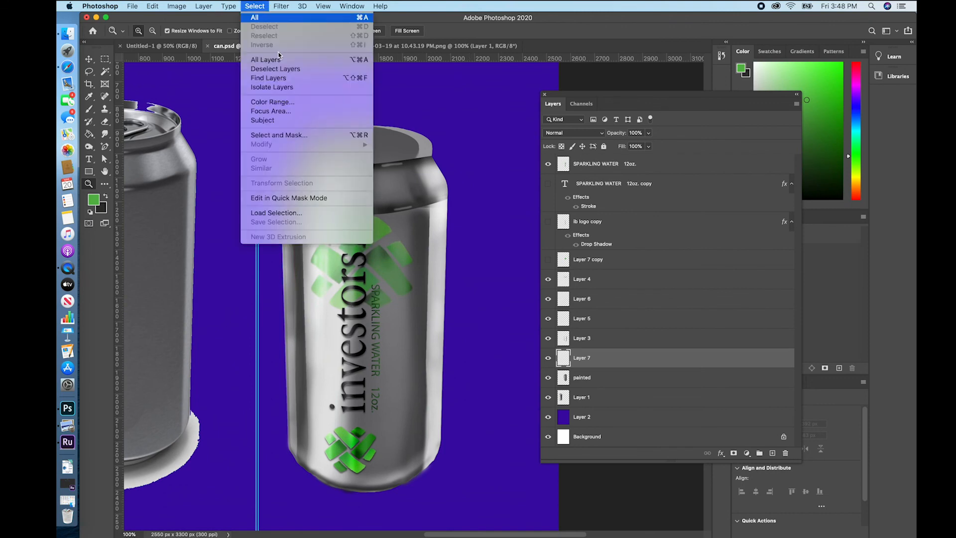
pyautogui.click(307, 213)
pyautogui.click(460, 244)
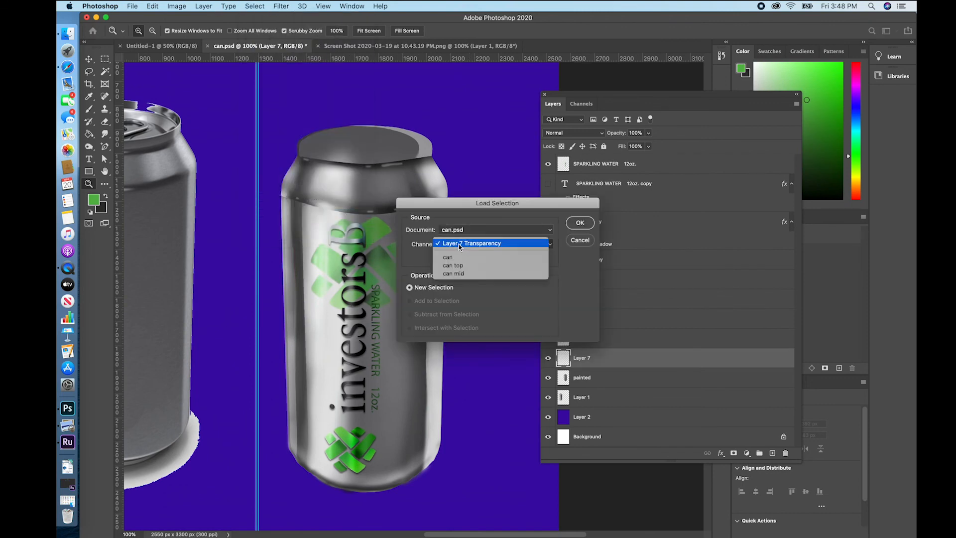
pyautogui.click(459, 257)
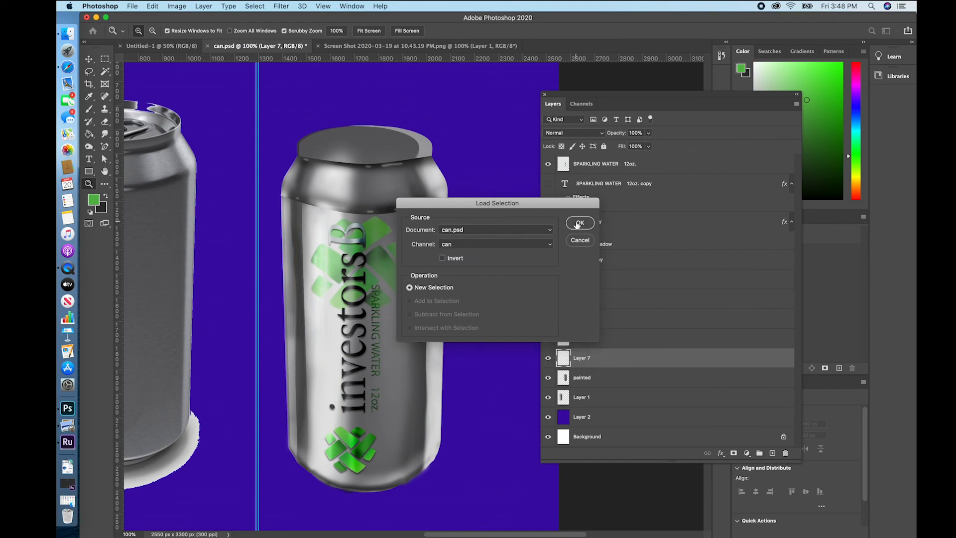
pyautogui.click(577, 224)
# Transform the loaded can selection and move its outline from the original can onto the painted can
pyautogui.click(255, 6)
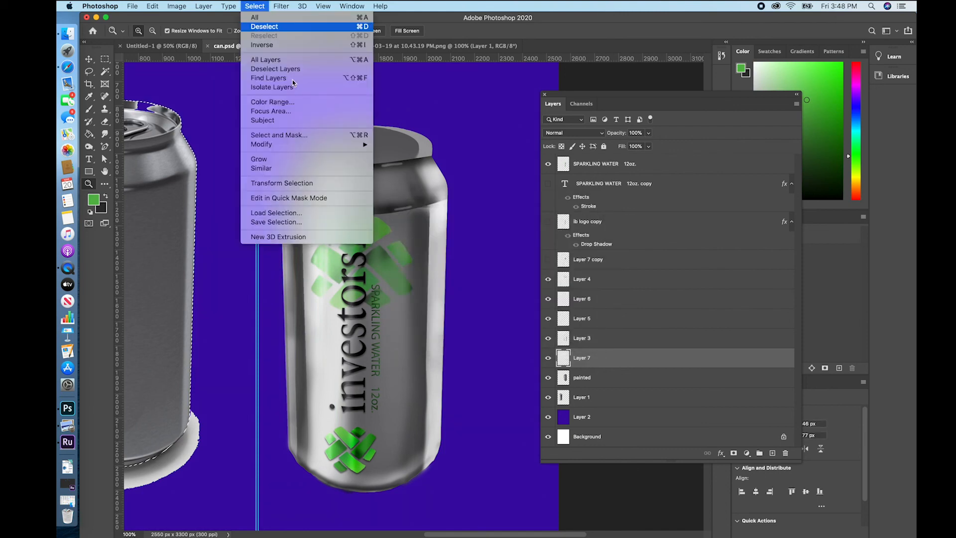
pyautogui.click(282, 183)
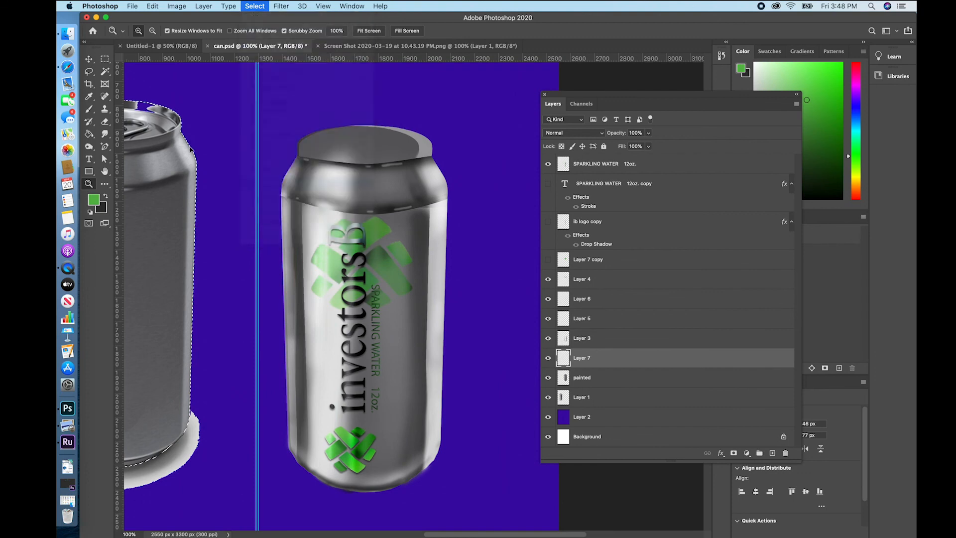
pyautogui.moveTo(189, 144); pyautogui.dragTo(349, 194)
pyautogui.moveTo(412, 172); pyautogui.dragTo(474, 152)
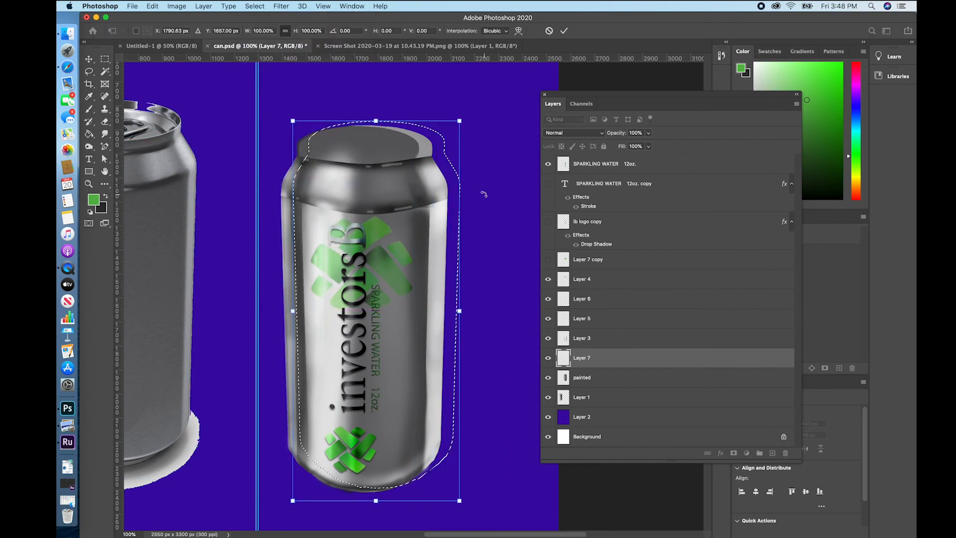
# Nudge the selection outline left and down until it lines up with the painted can's edges, and apply the transformation
pyautogui.press('Left')
pyautogui.press('Left')
pyautogui.press('Left')
pyautogui.press('Left')
pyautogui.press('Left')
pyautogui.press('Left')
pyautogui.press('Left')
pyautogui.press('Left')
pyautogui.press('Left')
pyautogui.press('Left')
pyautogui.press('Left')
pyautogui.press('Left')
pyautogui.press('Left')
pyautogui.press('Left')
pyautogui.press('Left')
pyautogui.press('Left')
pyautogui.press('Left')
pyautogui.press('Left')
pyautogui.press('Left')
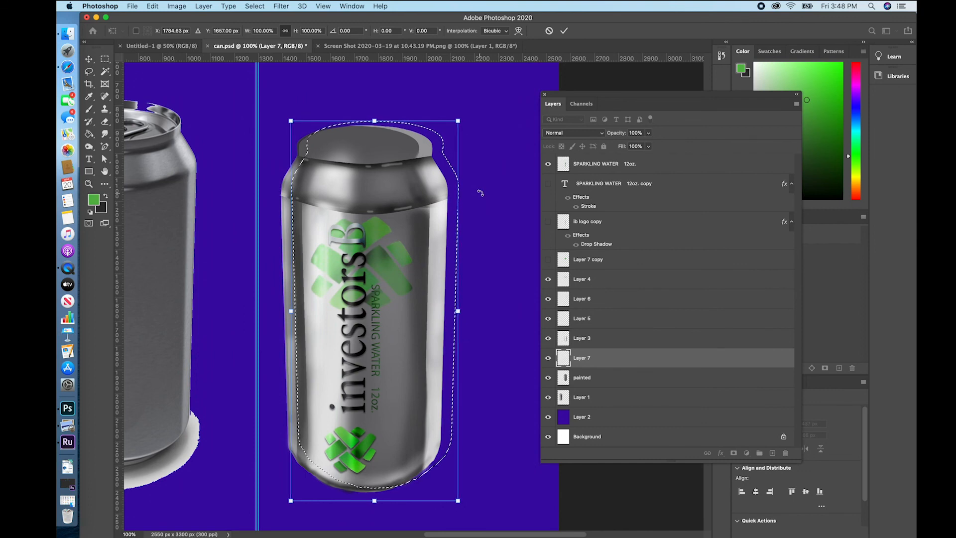
pyautogui.press('Left')
pyautogui.press('Left')
pyautogui.press('Left')
pyautogui.press('Left')
pyautogui.press('Left')
pyautogui.press('Left')
pyautogui.press('Left')
pyautogui.press('Left')
pyautogui.press('Left')
pyautogui.press('Left')
pyautogui.press('Left')
pyautogui.press('Left')
pyautogui.press('Left')
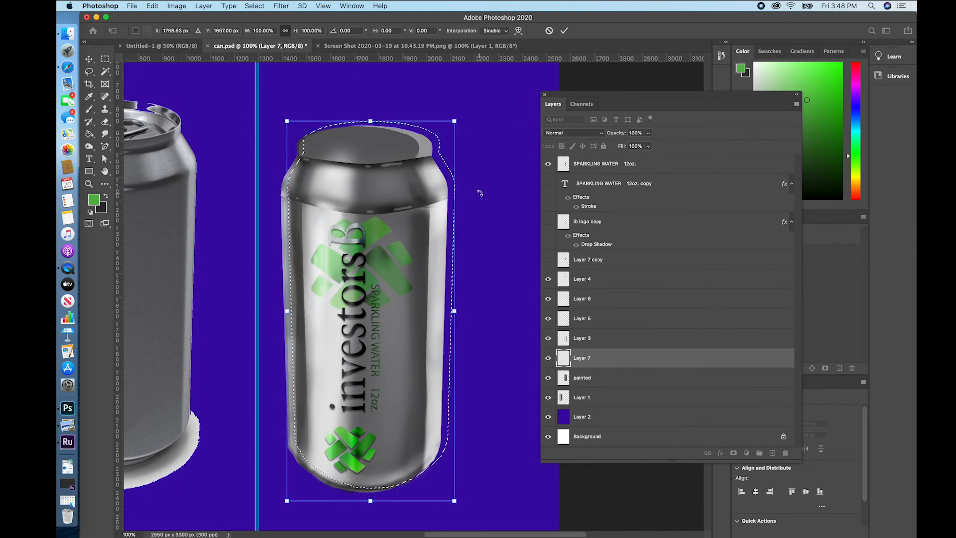
pyautogui.press('Down')
pyautogui.press('Down')
pyautogui.press('Down')
pyautogui.press('Down')
pyautogui.press('Down')
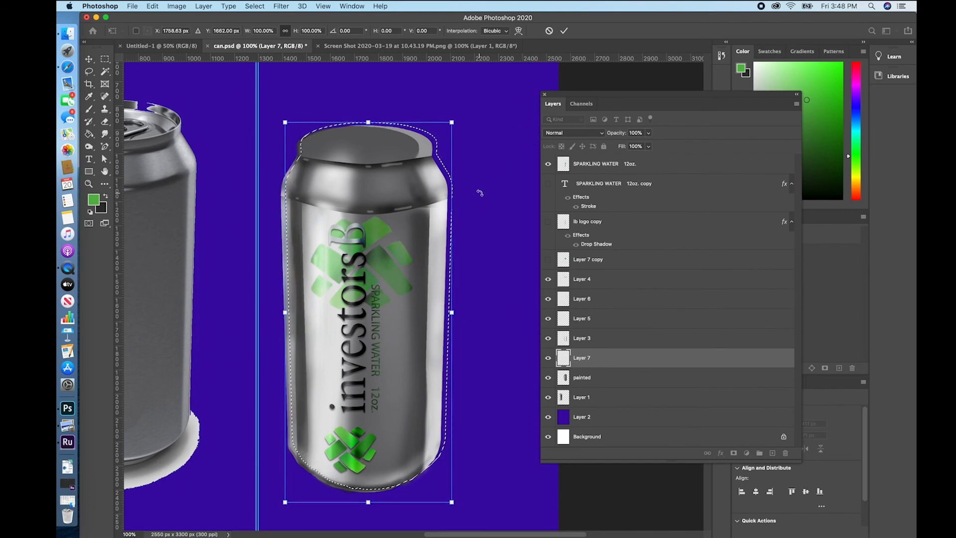
pyautogui.press('Left')
pyautogui.press('Left')
pyautogui.press('Left')
pyautogui.press('Left')
pyautogui.press('Left')
pyautogui.press('Left')
pyautogui.press('Left')
pyautogui.press('Left')
pyautogui.press('Left')
pyautogui.press('Left')
pyautogui.press('Left')
pyautogui.press('Left')
pyautogui.press('Left')
pyautogui.press('Left')
pyautogui.press('Left')
pyautogui.press('Left')
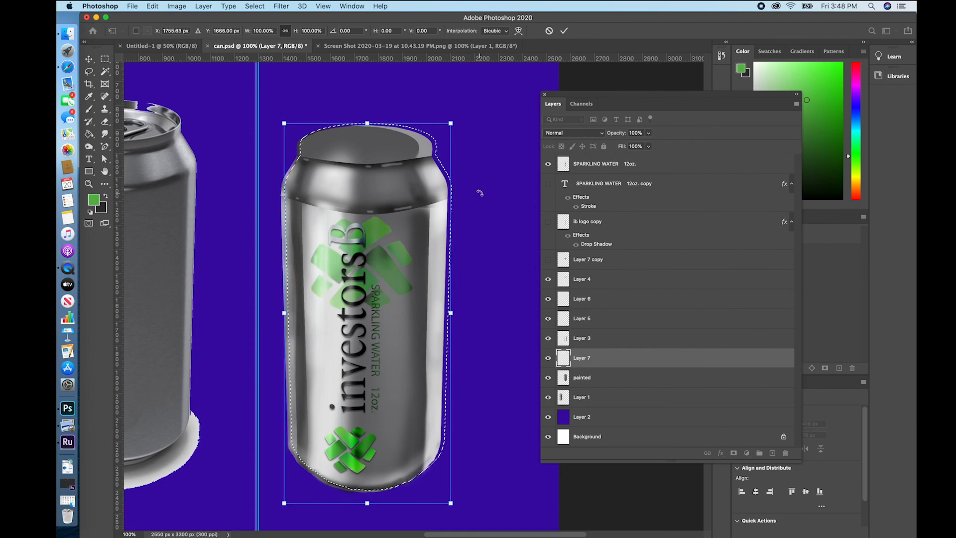
pyautogui.press('Down')
pyautogui.press('Down')
pyautogui.press('Down')
pyautogui.press('Down')
pyautogui.press('Down')
pyautogui.press('Down')
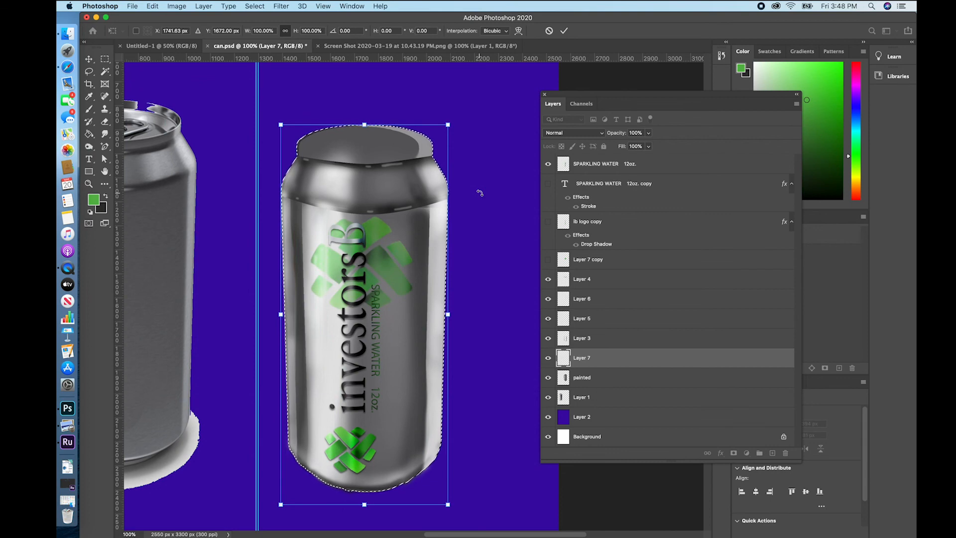
pyautogui.press('Return')
pyautogui.press('z')
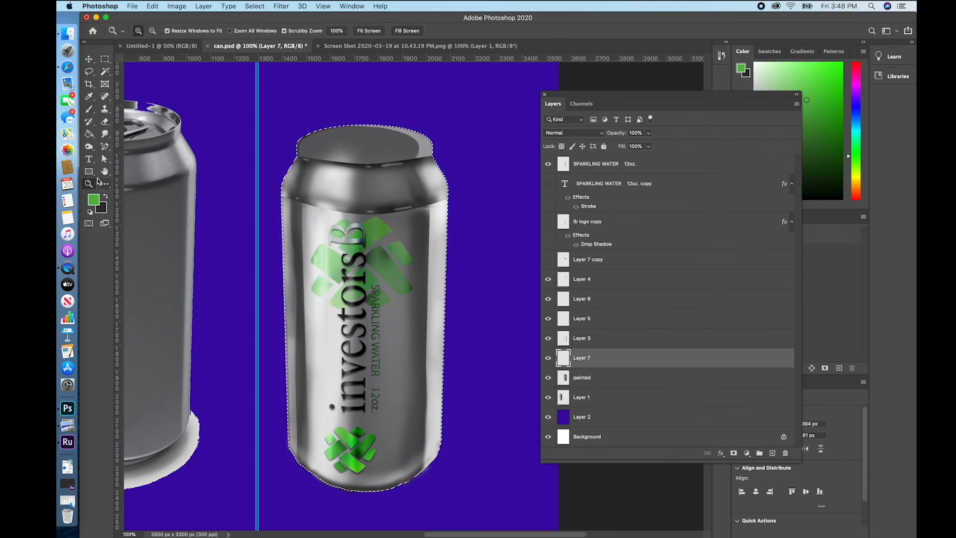
# Sample a grey from the painted can's shoulder as the foreground colour and switch to the Brush tool
pyautogui.click(89, 96)
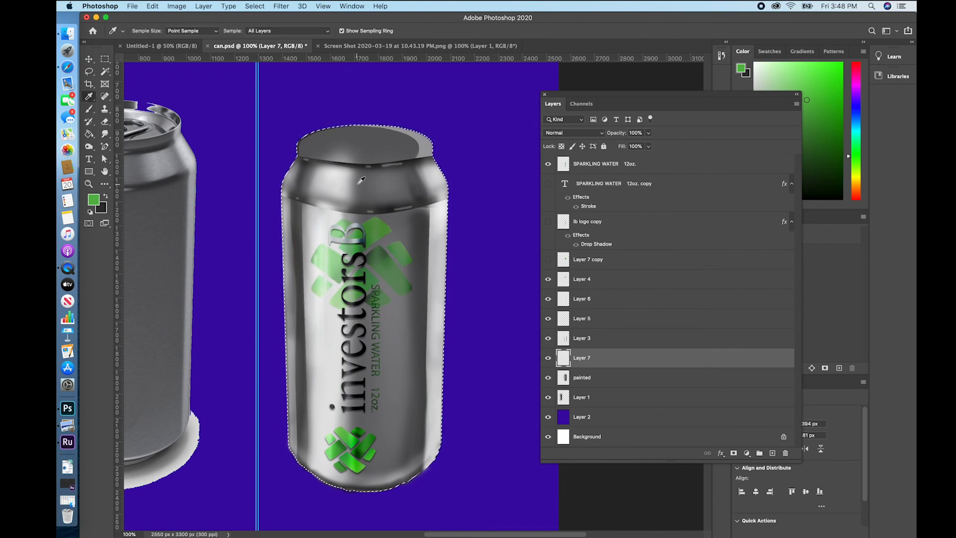
pyautogui.click(391, 179)
pyautogui.click(89, 109)
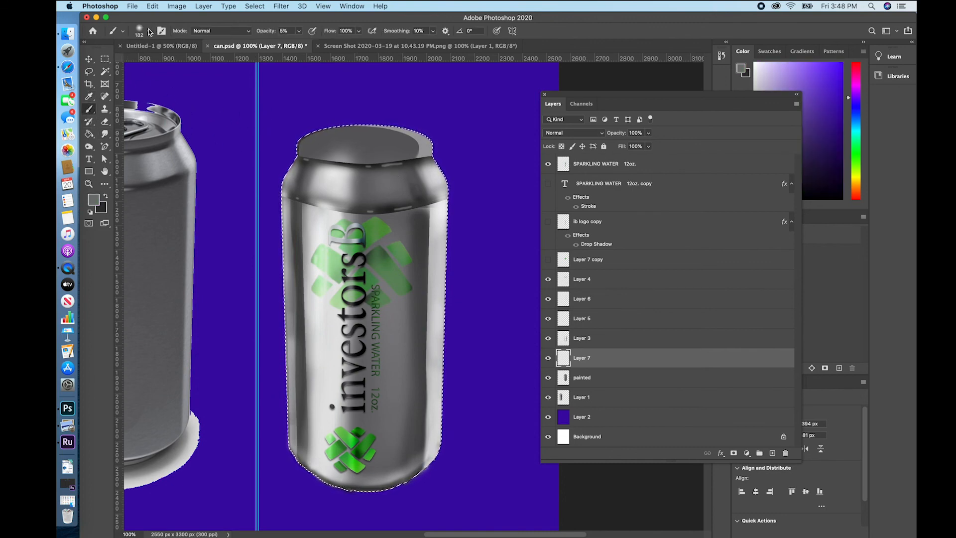
# Enable Texture for the brush with the Tree Tile pattern from the Trees group, contrast 35 and scale 33%
pyautogui.click(352, 6)
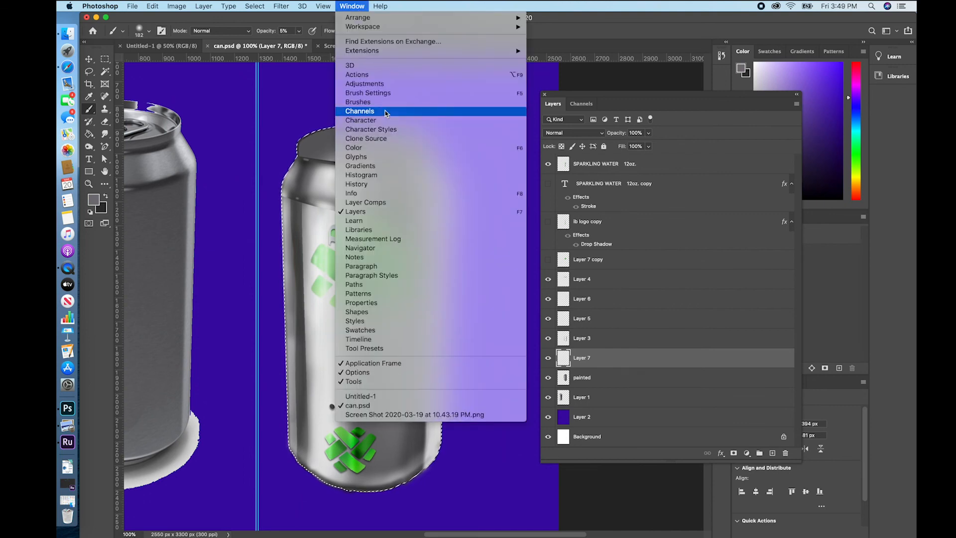
pyautogui.click(383, 93)
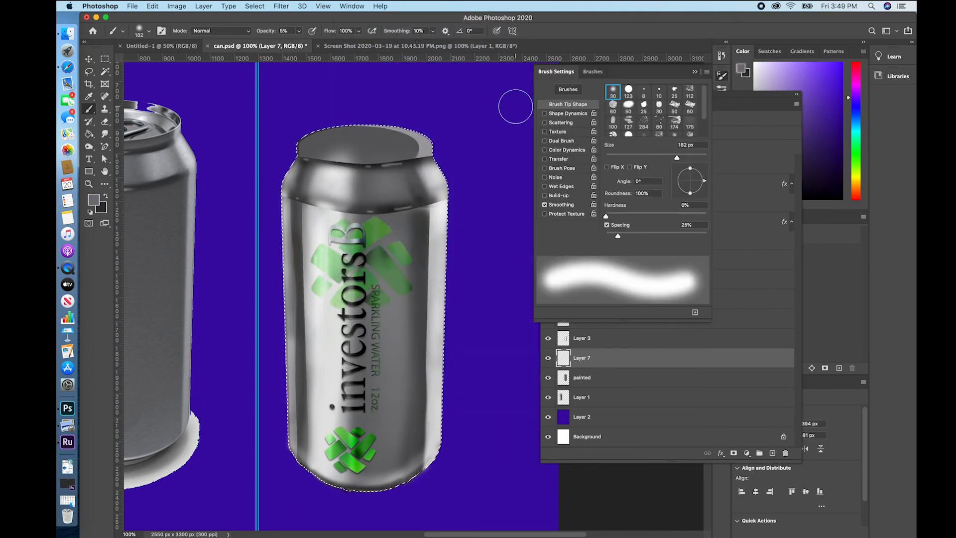
pyautogui.click(566, 132)
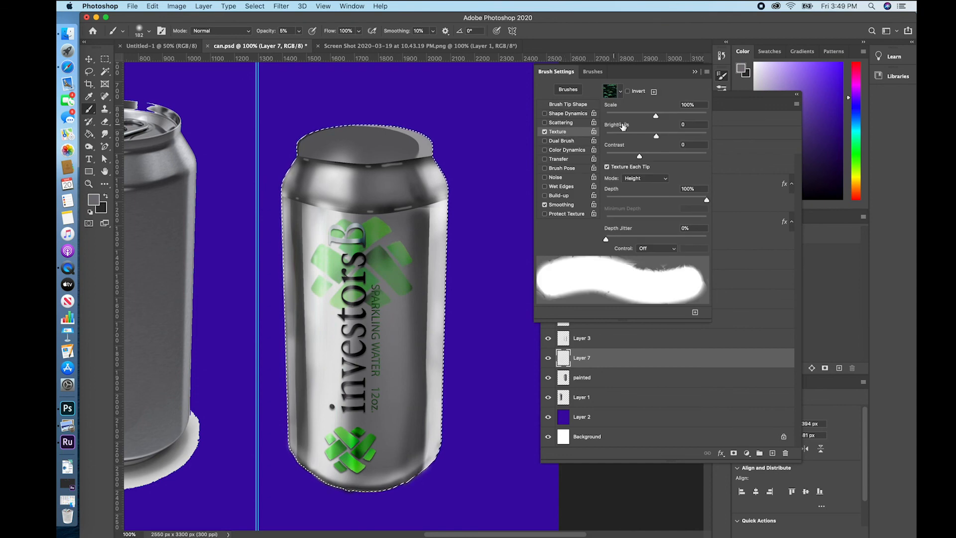
pyautogui.click(621, 91)
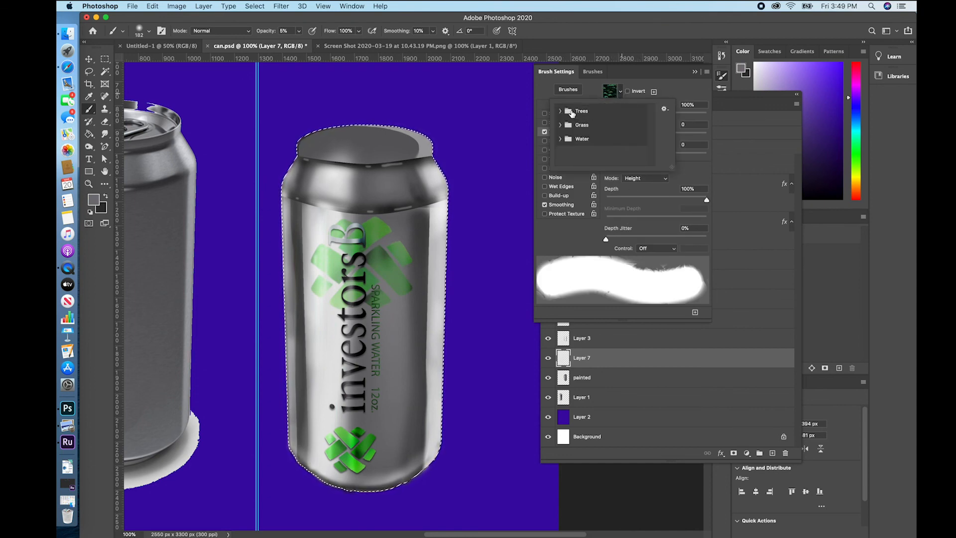
pyautogui.click(560, 125)
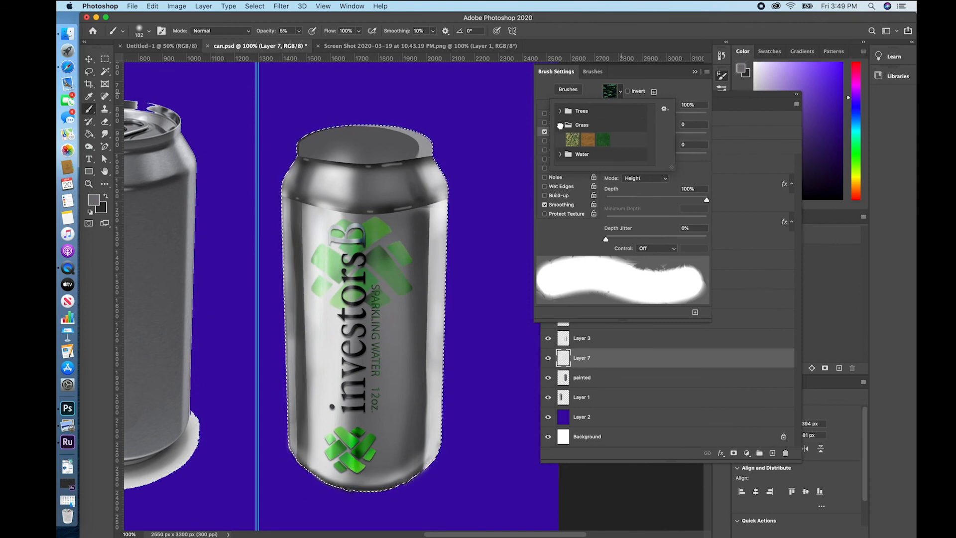
pyautogui.click(602, 140)
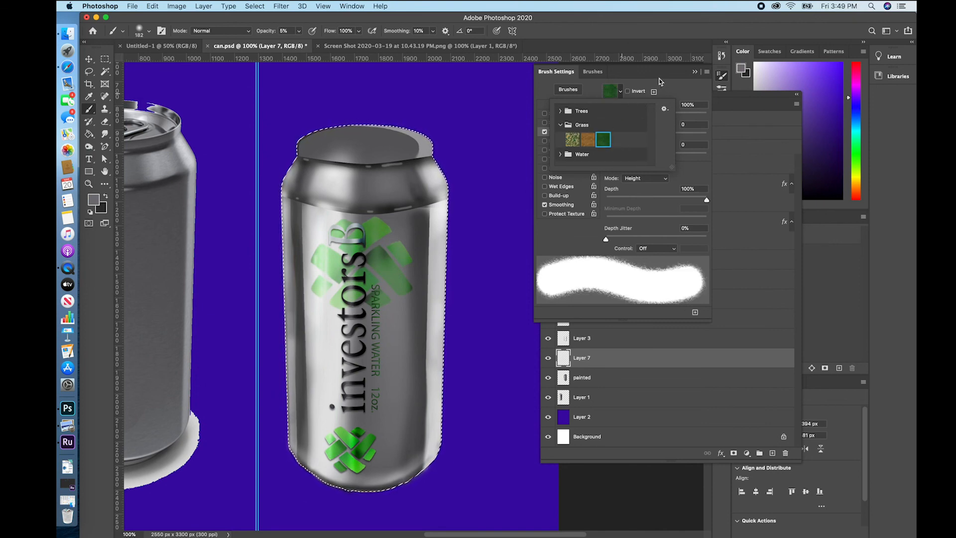
pyautogui.click(560, 111)
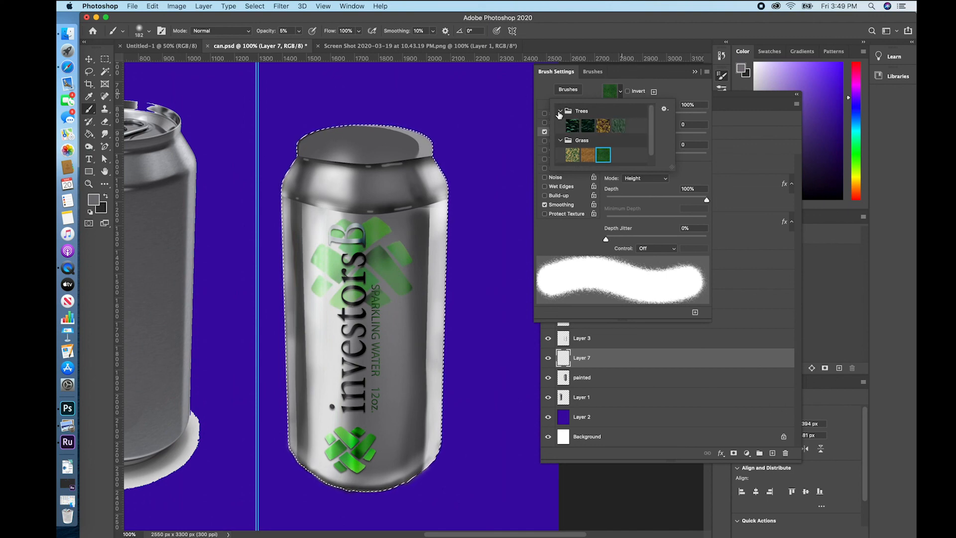
pyautogui.click(617, 126)
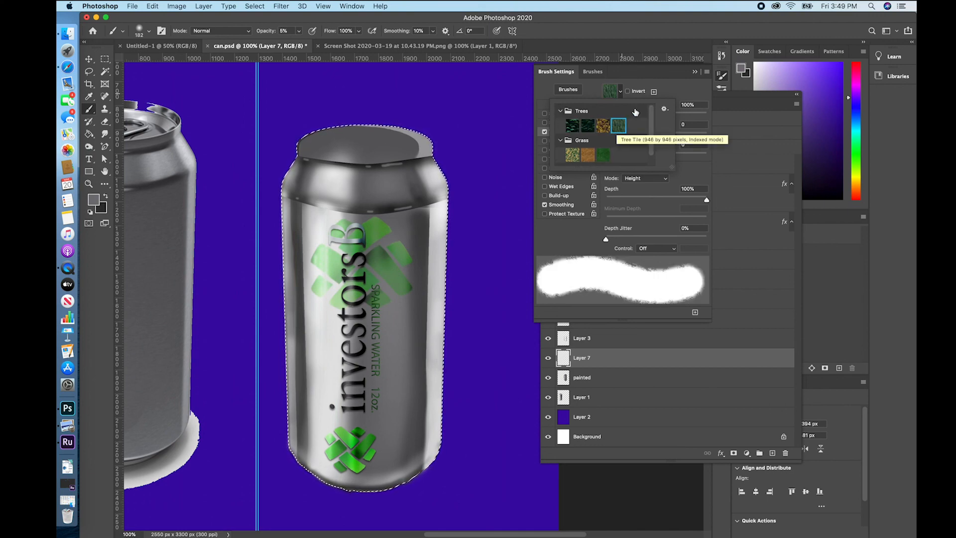
pyautogui.click(670, 90)
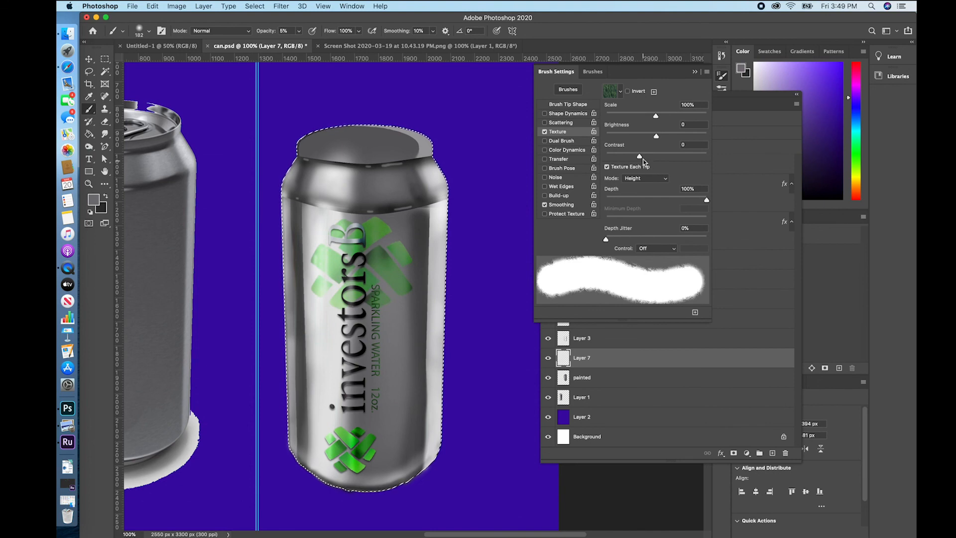
pyautogui.moveTo(643, 157); pyautogui.dragTo(663, 157)
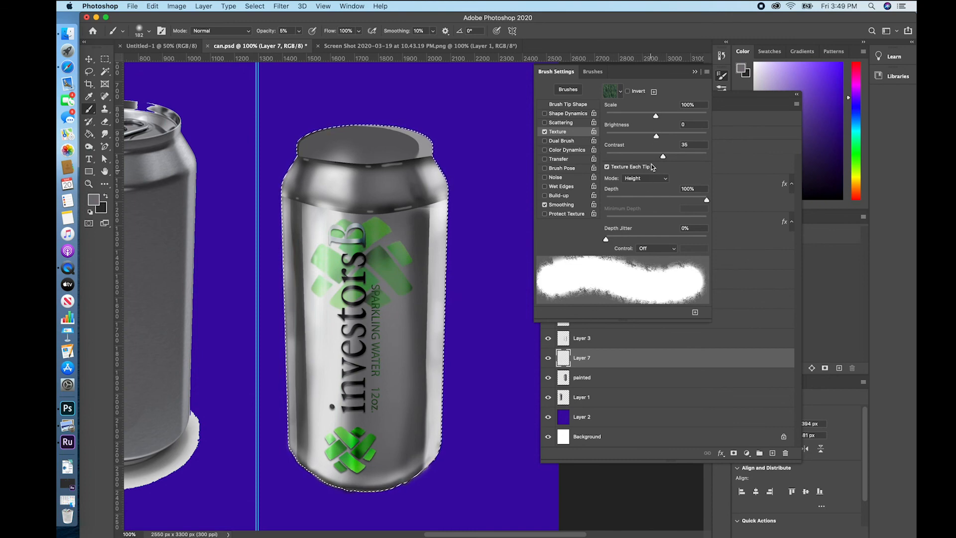
pyautogui.moveTo(655, 117)
pyautogui.mouseDown()
pyautogui.moveTo(628, 116)
pyautogui.moveTo(715, 123)
pyautogui.moveTo(622, 114)
pyautogui.mouseUp()
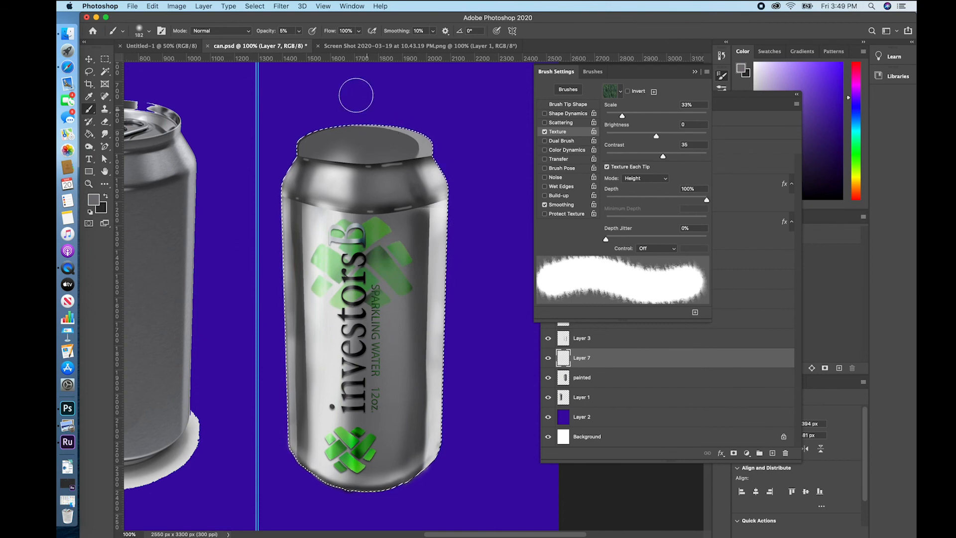
# Raise the brush opacity to about 65% and paint textured grey down the upper right edge of the can body on Layer 7
pyautogui.click(299, 31)
pyautogui.moveTo(300, 42); pyautogui.dragTo(325, 42)
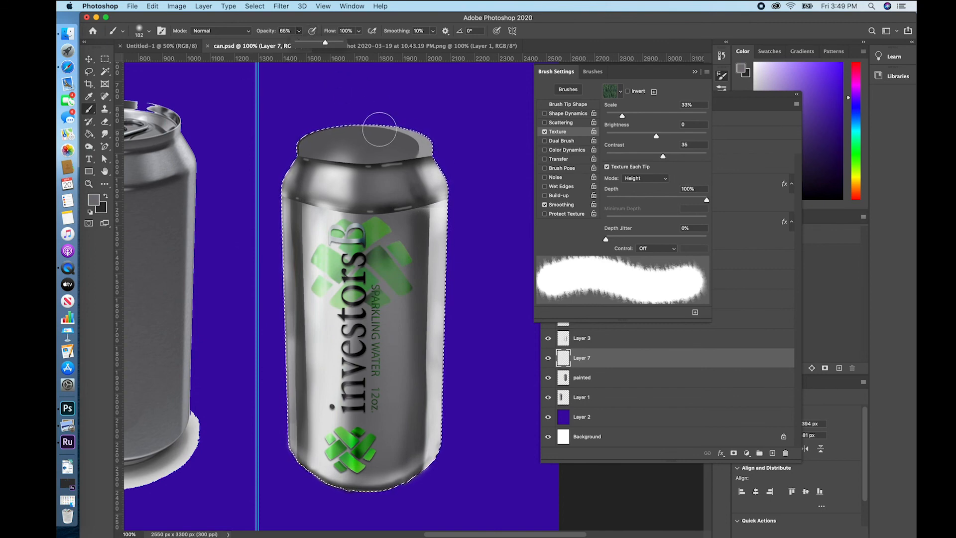
pyautogui.moveTo(441, 213); pyautogui.dragTo(436, 291)
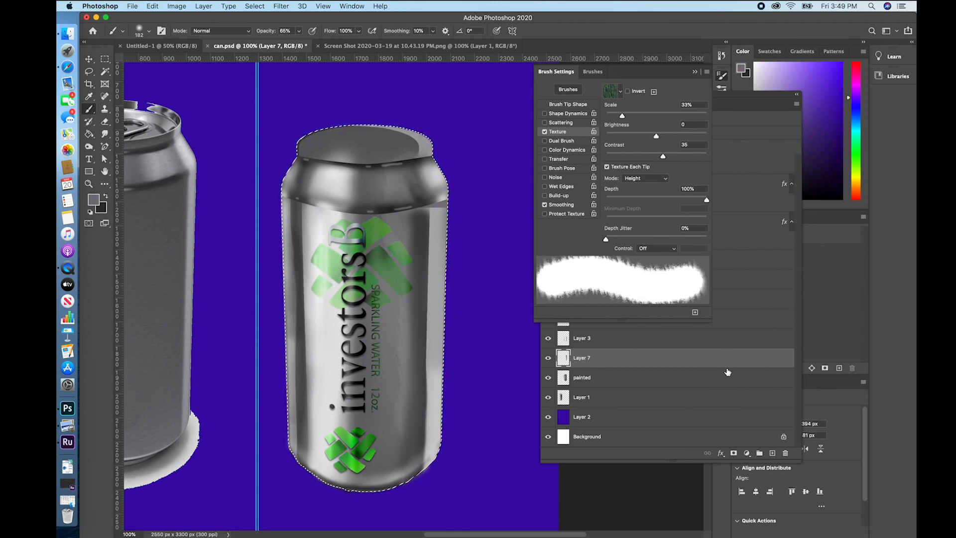
pyautogui.moveTo(650, 71); pyautogui.dragTo(810, 173)
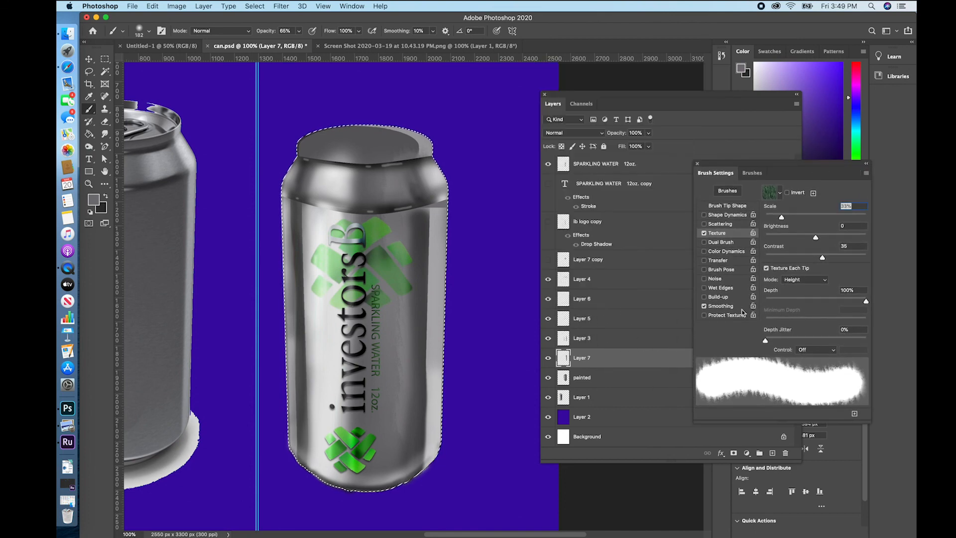
# Toggle the visibility of Layer 7 copy, ib logo copy and the painted layer to compare what each adds to the can
pyautogui.click(548, 261)
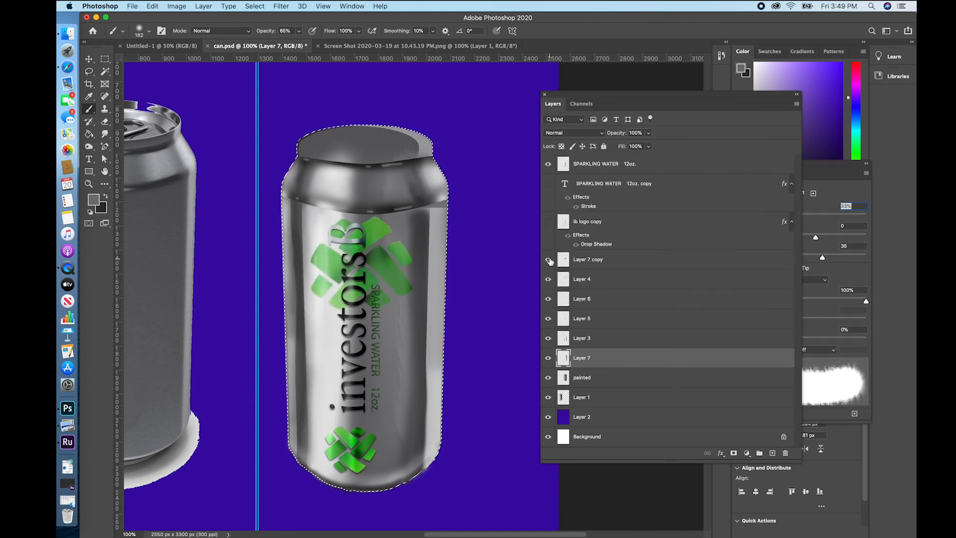
pyautogui.click(549, 221)
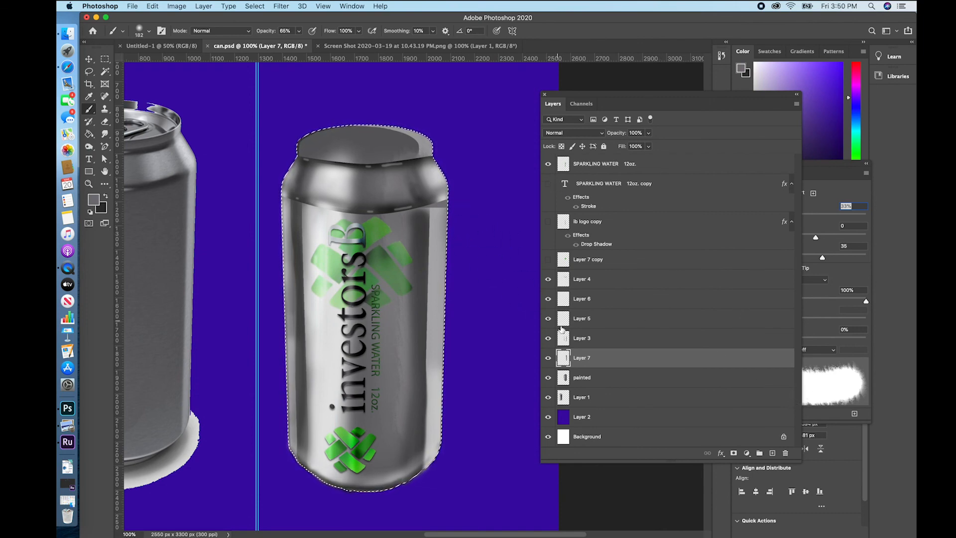
pyautogui.click(618, 379)
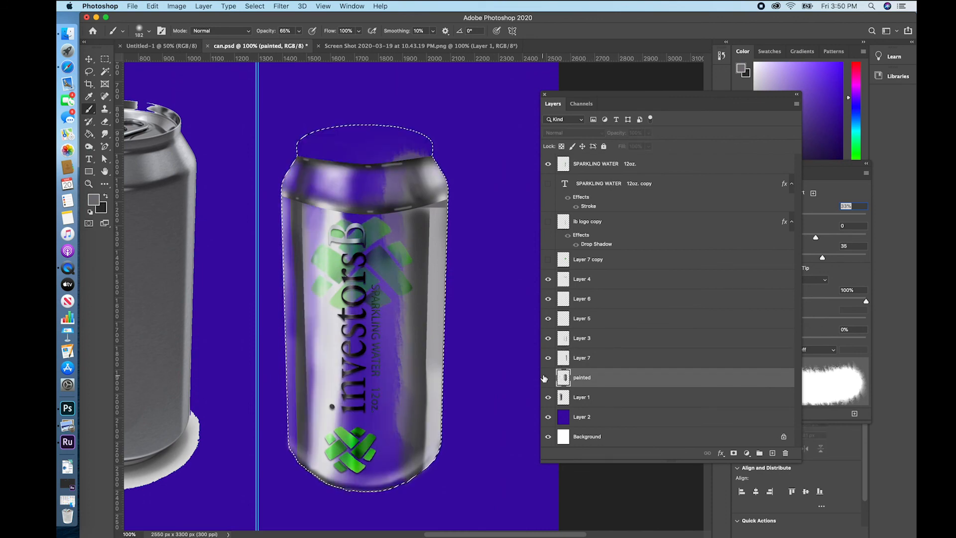
pyautogui.click(547, 378)
pyautogui.click(546, 377)
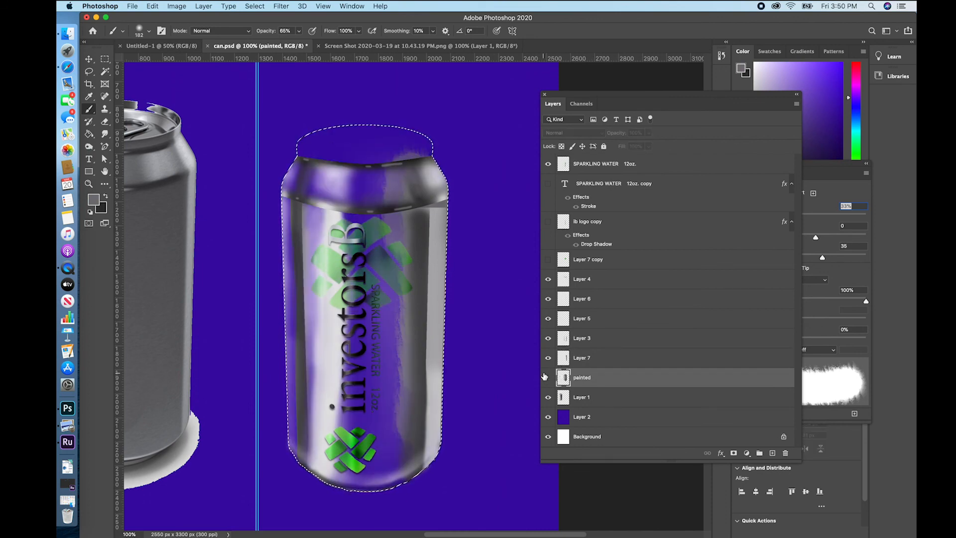
pyautogui.click(546, 376)
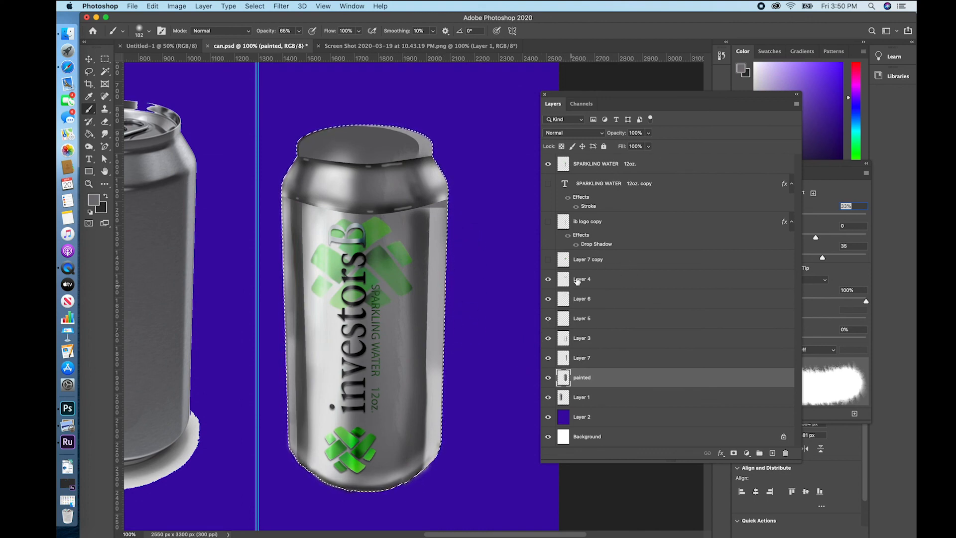
# Check what the SPARKLING WATER 12oz. layer contributes by hiding it and showing it again
pyautogui.click(682, 169)
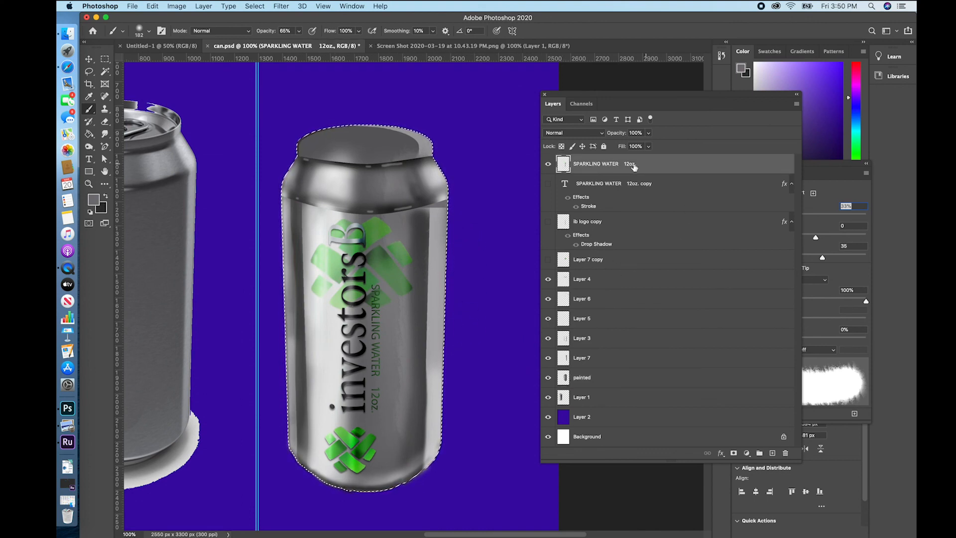
pyautogui.click(546, 164)
pyautogui.click(546, 164)
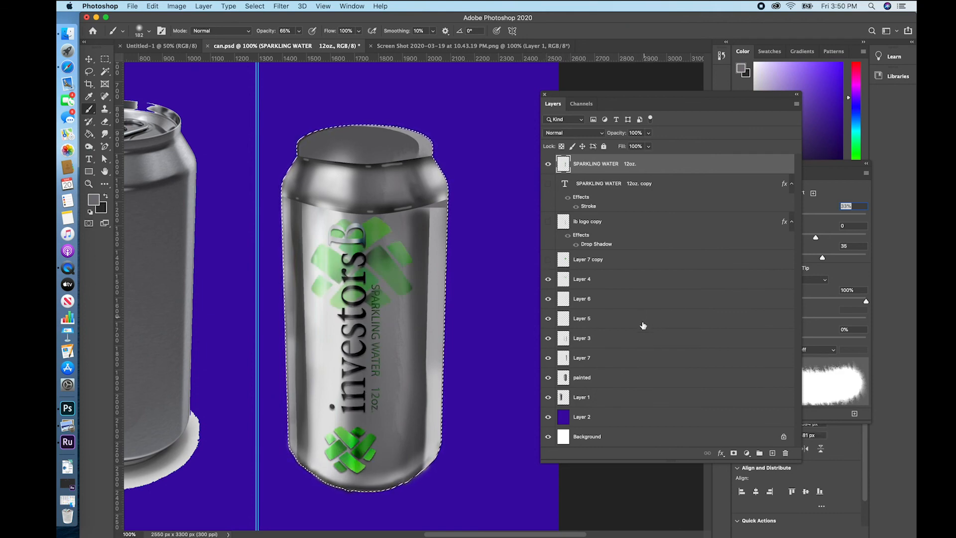
# Check Layer 7 by hiding and showing it, and move it directly above Layer 3 in the stack
pyautogui.click(647, 359)
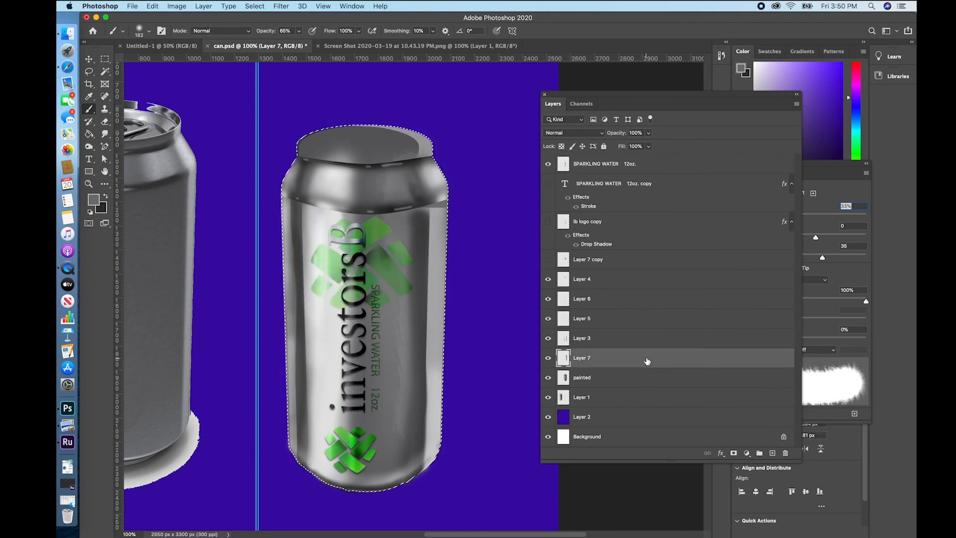
pyautogui.click(548, 358)
pyautogui.click(548, 357)
pyautogui.moveTo(621, 362)
pyautogui.mouseDown()
pyautogui.moveTo(636, 156)
pyautogui.moveTo(624, 282)
pyautogui.moveTo(644, 369)
pyautogui.moveTo(647, 338)
pyautogui.mouseUp()
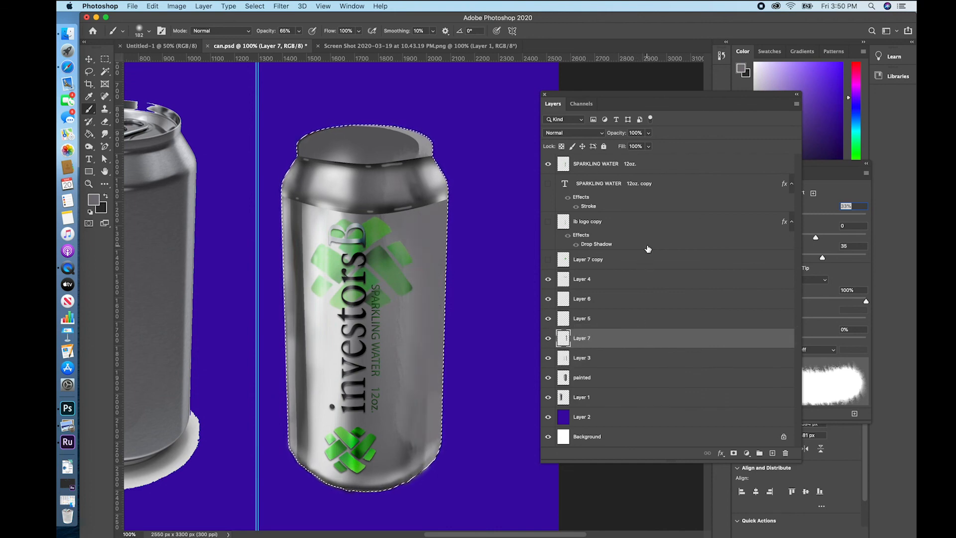
pyautogui.click(648, 132)
pyautogui.moveTo(649, 146)
pyautogui.mouseDown()
pyautogui.moveTo(636, 145)
pyautogui.moveTo(645, 147)
pyautogui.mouseUp()
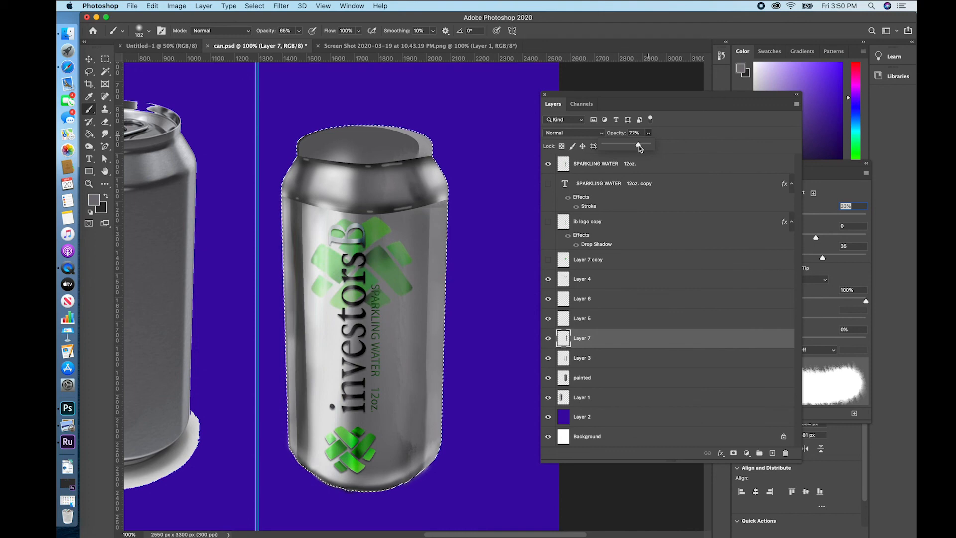
pyautogui.moveTo(608, 147); pyautogui.dragTo(605, 148)
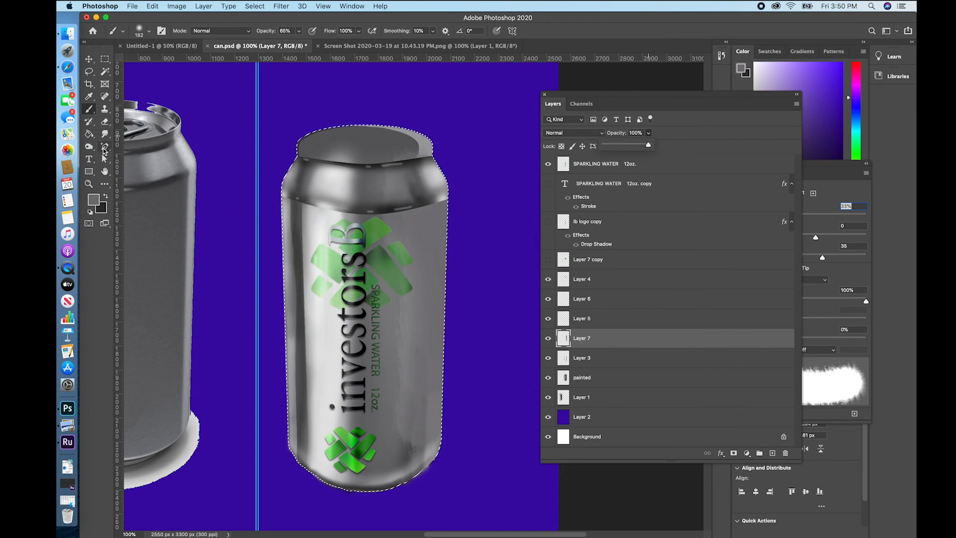
# Erase the dark shading on Layer 7 along the can's right side with a 159 px hard round eraser
pyautogui.click(104, 121)
pyautogui.rightClick(392, 204)
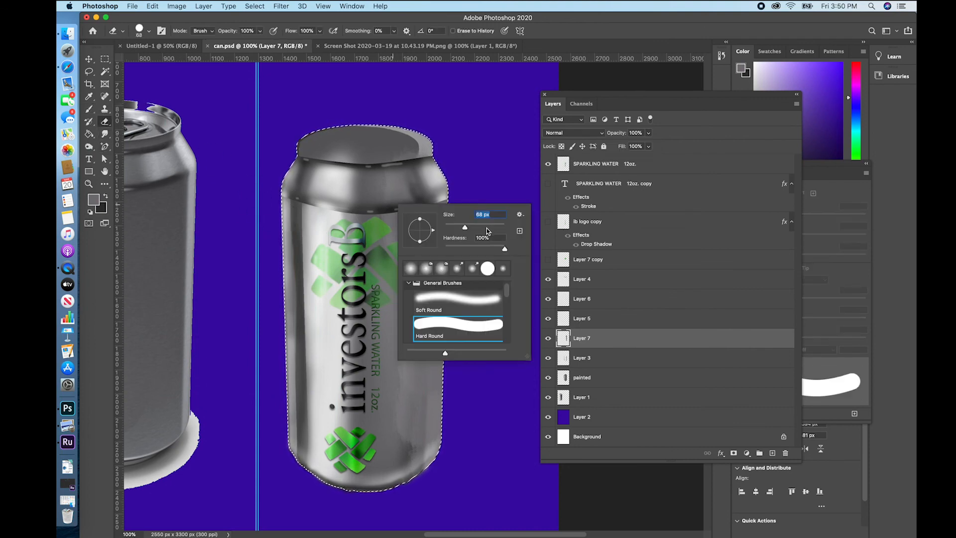
pyautogui.click(484, 225)
pyautogui.press('Return')
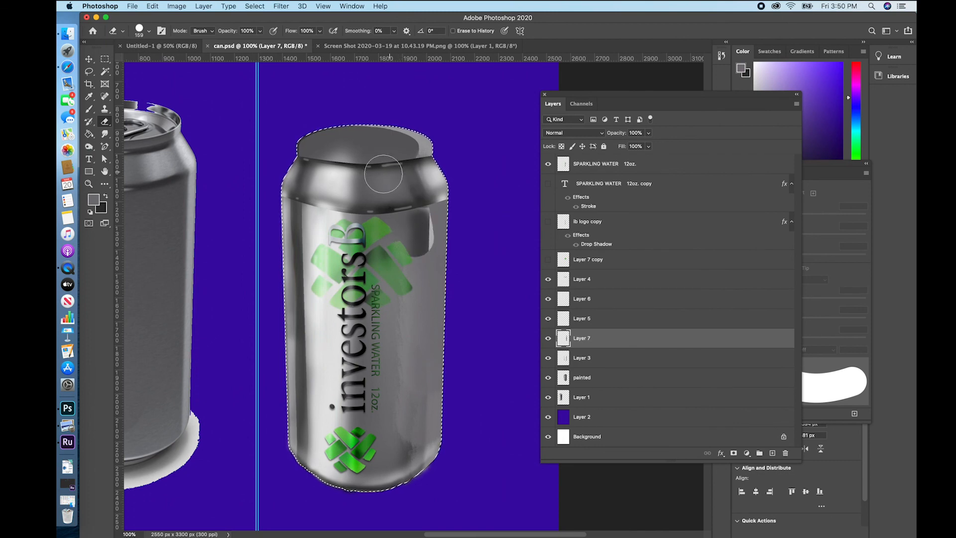
pyautogui.click(151, 6)
pyautogui.click(343, 269)
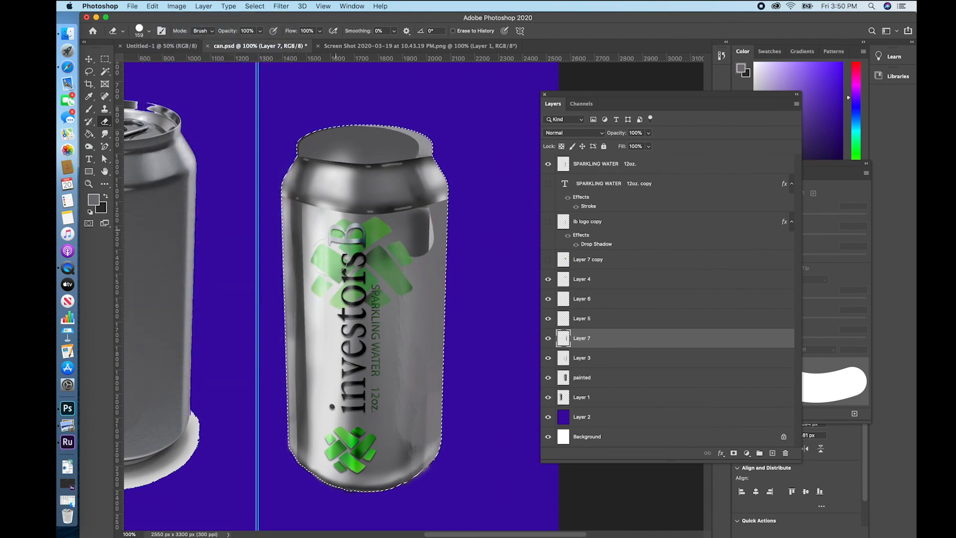
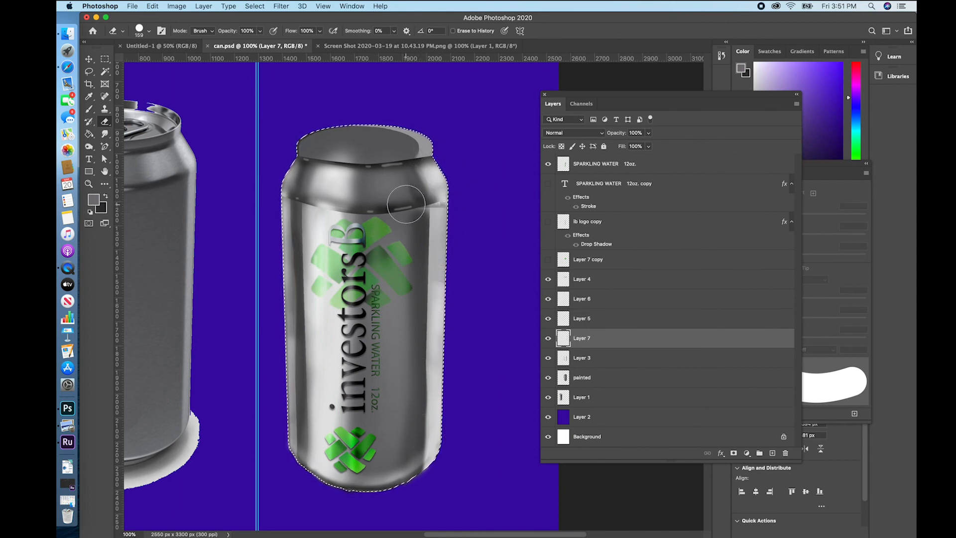
# Brush grey shading down the can's right edge on Layer 7 and set the layer's opacity to 61%
pyautogui.click(89, 108)
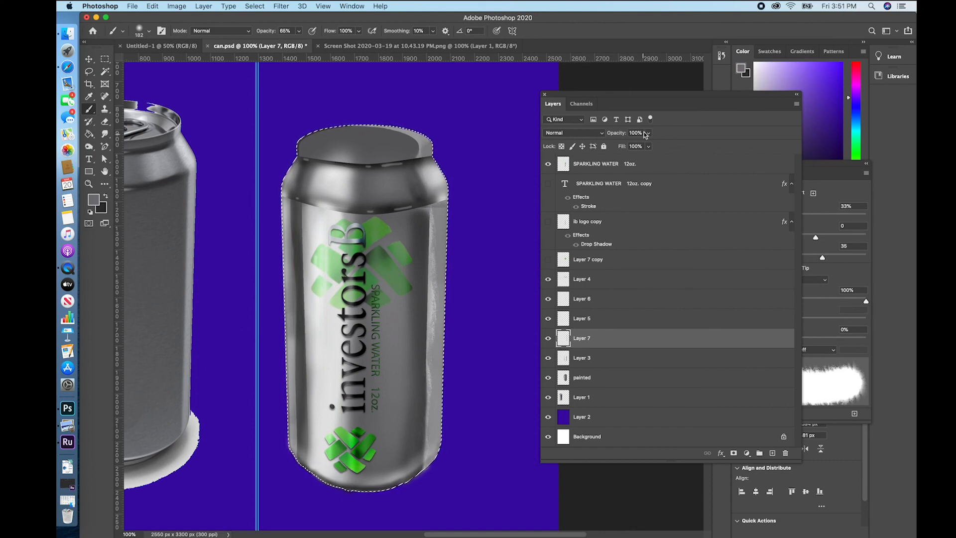
pyautogui.moveTo(646, 134); pyautogui.dragTo(630, 146)
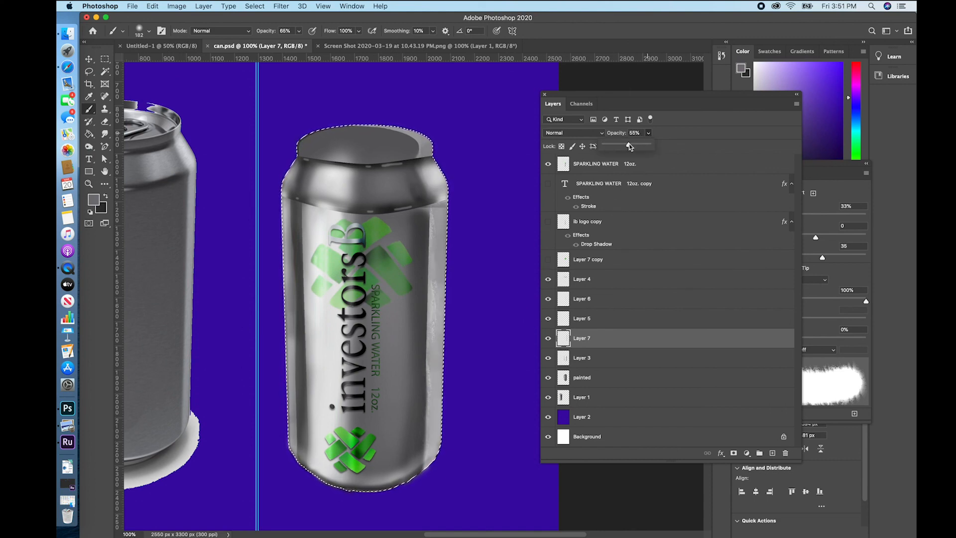
pyautogui.moveTo(630, 148)
pyautogui.mouseDown()
pyautogui.moveTo(620, 147)
pyautogui.moveTo(632, 148)
pyautogui.mouseUp()
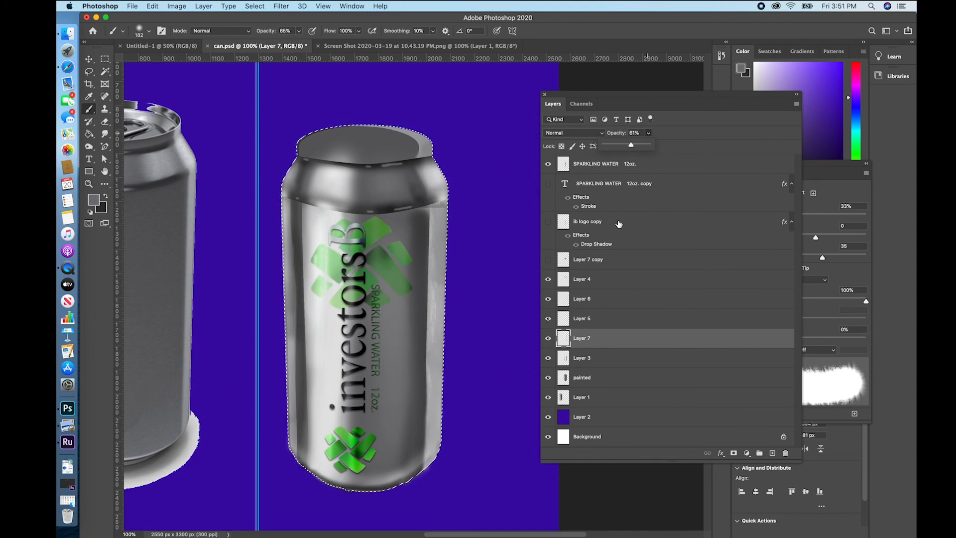
pyautogui.click(549, 339)
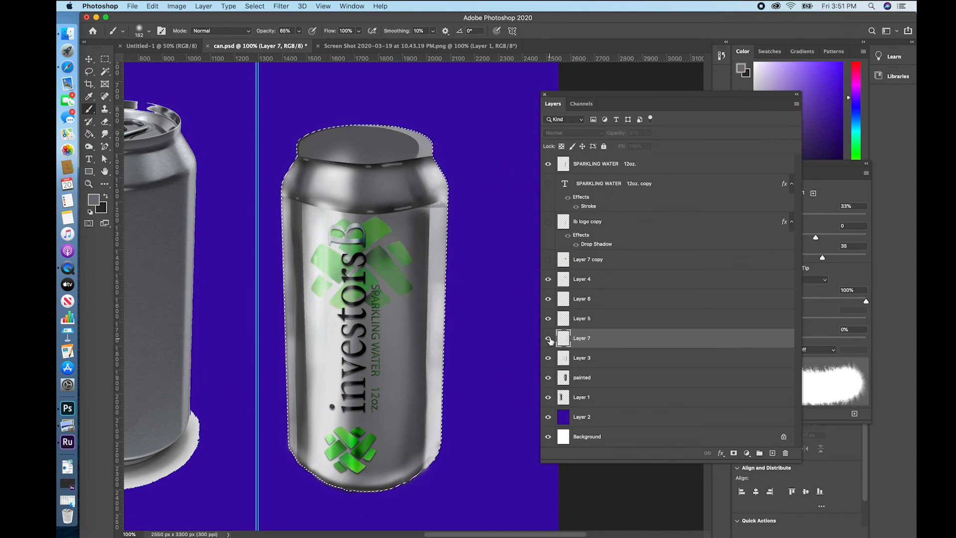
pyautogui.click(548, 339)
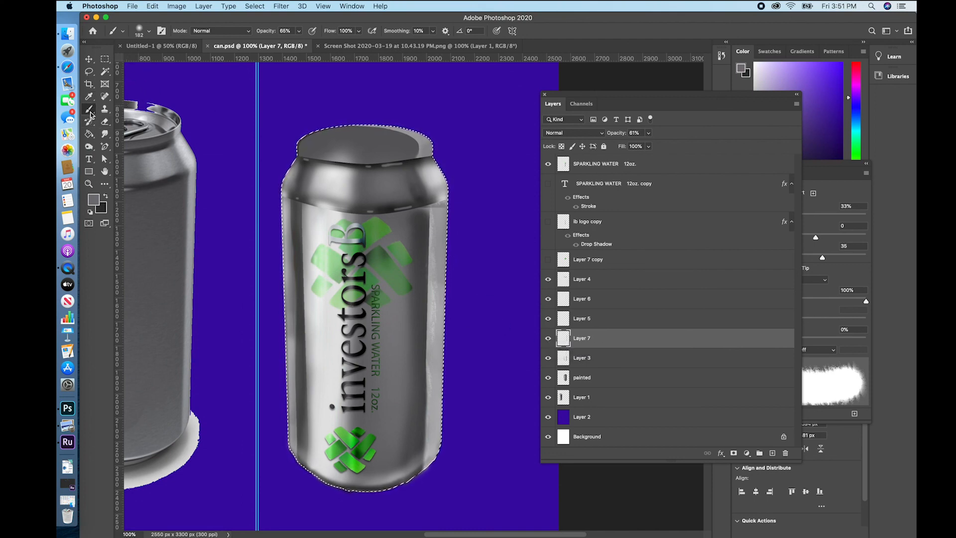
# Smudge the shading along the can's right edge on Layer 7 and make Layer 3 the active layer
pyautogui.click(105, 134)
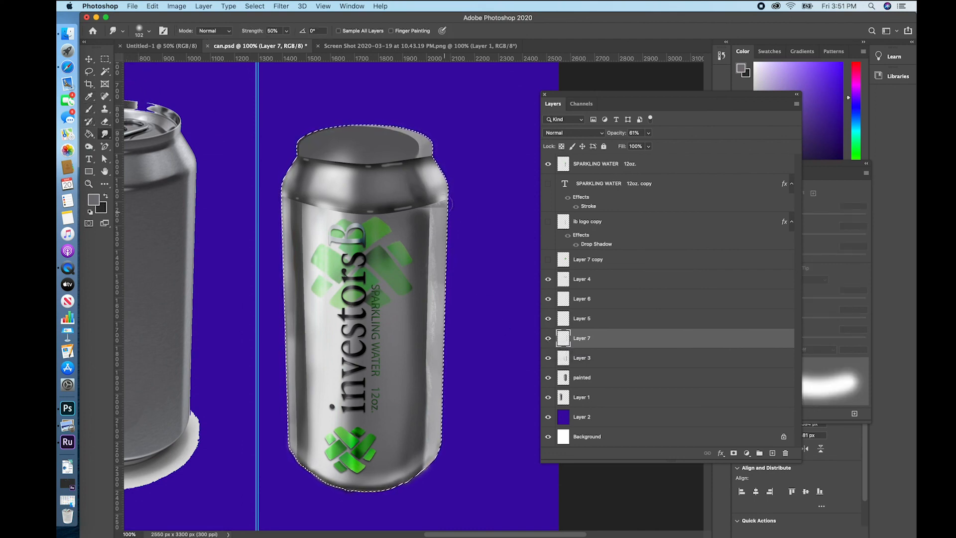
pyautogui.click(640, 359)
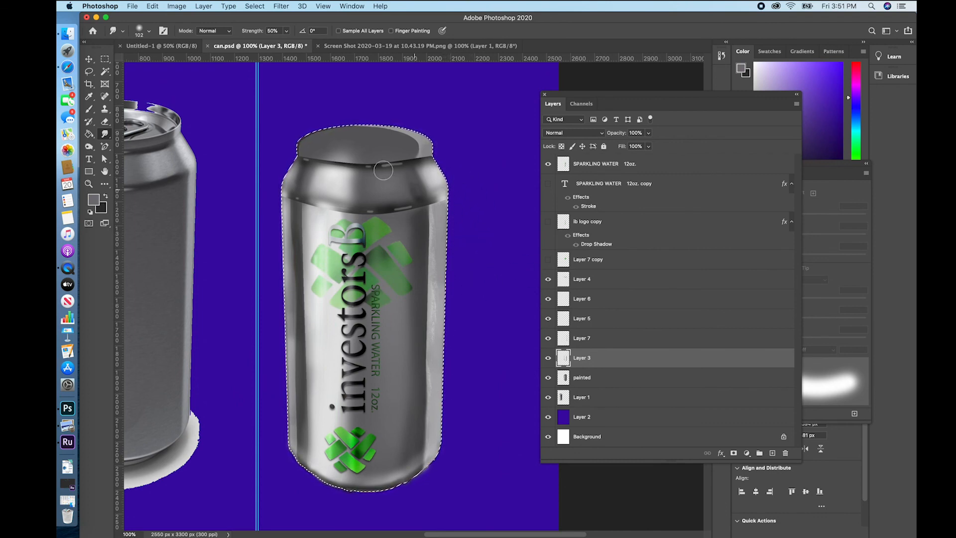
# Set the foreground colour to light grey, try a brush stroke on Layer 3 at the can's right edge, and undo it
pyautogui.click(98, 201)
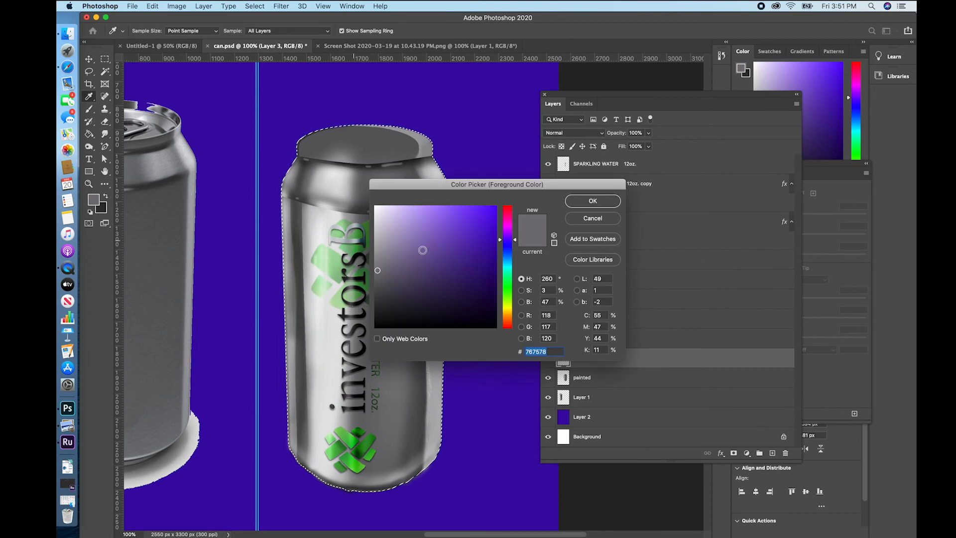
pyautogui.click(376, 221)
pyautogui.click(601, 200)
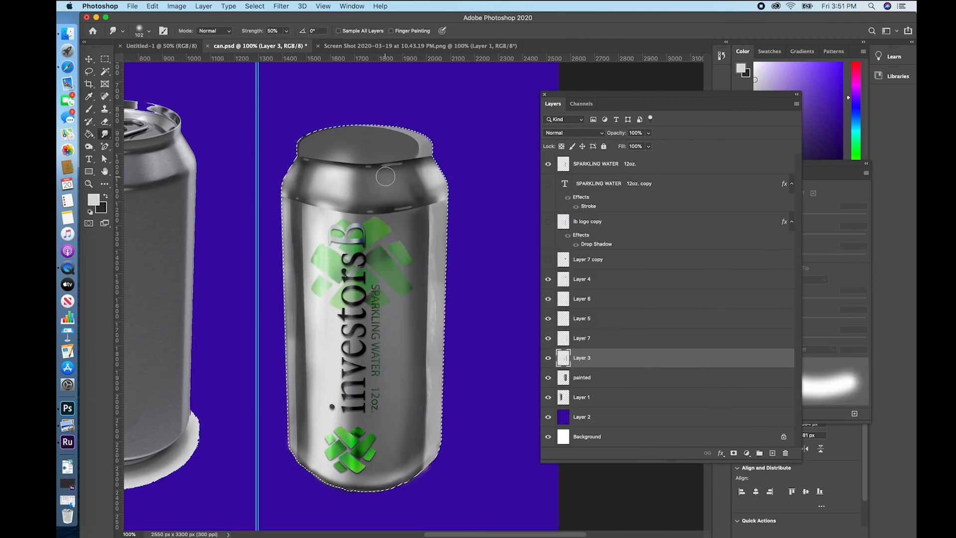
pyautogui.click(90, 110)
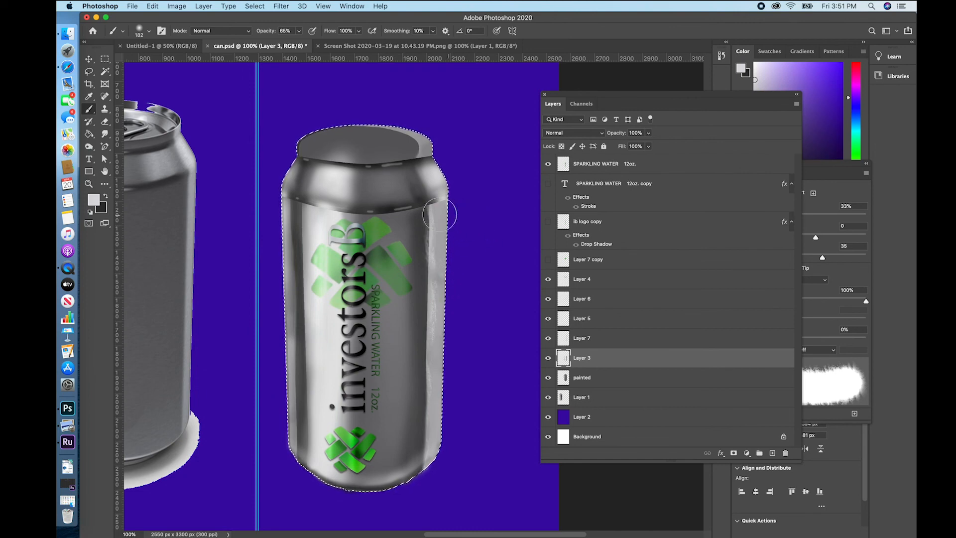
pyautogui.click(151, 5)
pyautogui.click(169, 20)
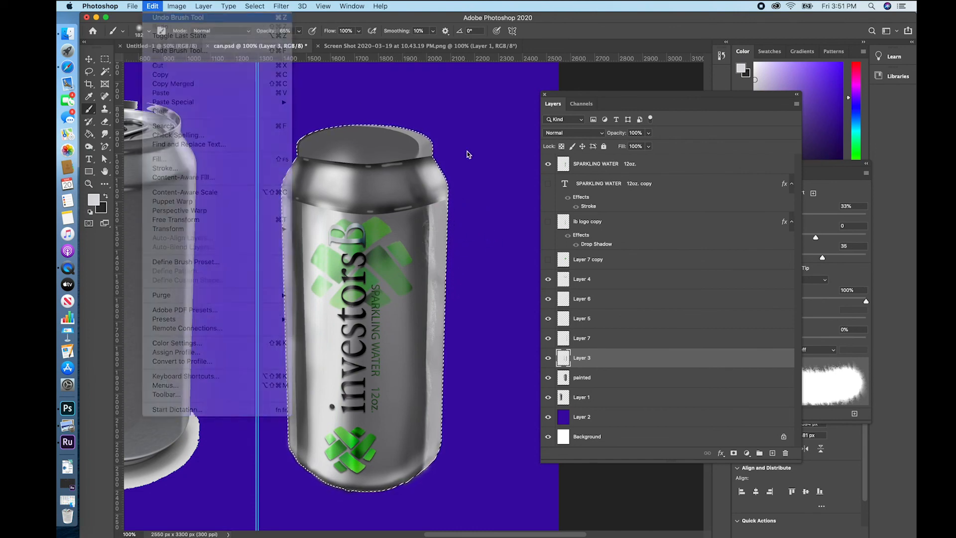
# Paint a light grey highlight down the can's right edge on Layer 3 with a 36 px soft brush and smudge it
pyautogui.rightClick(486, 200)
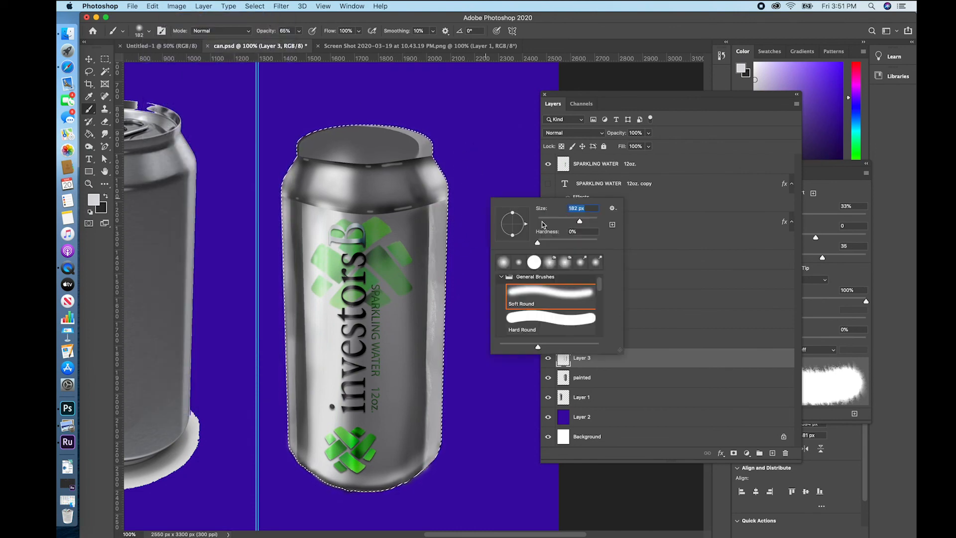
pyautogui.click(443, 209)
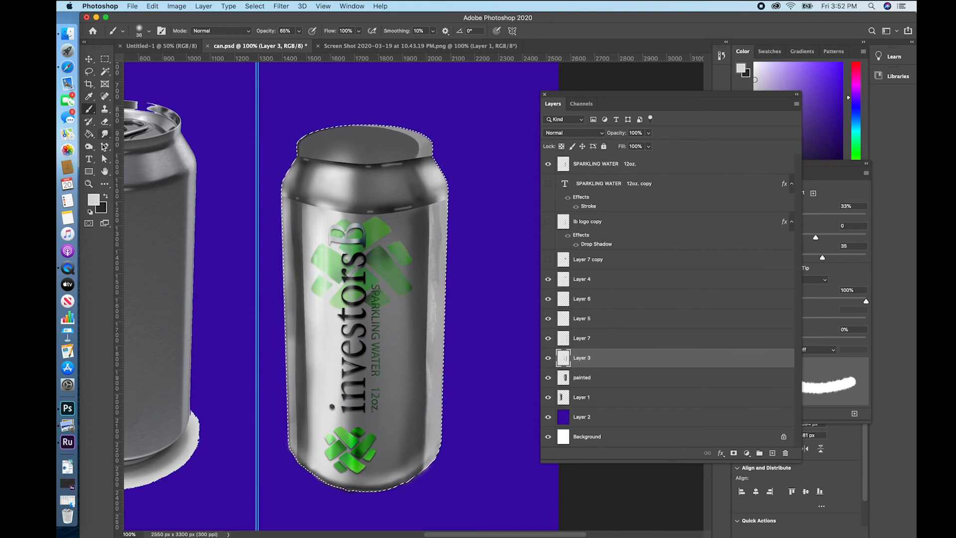
pyautogui.click(105, 134)
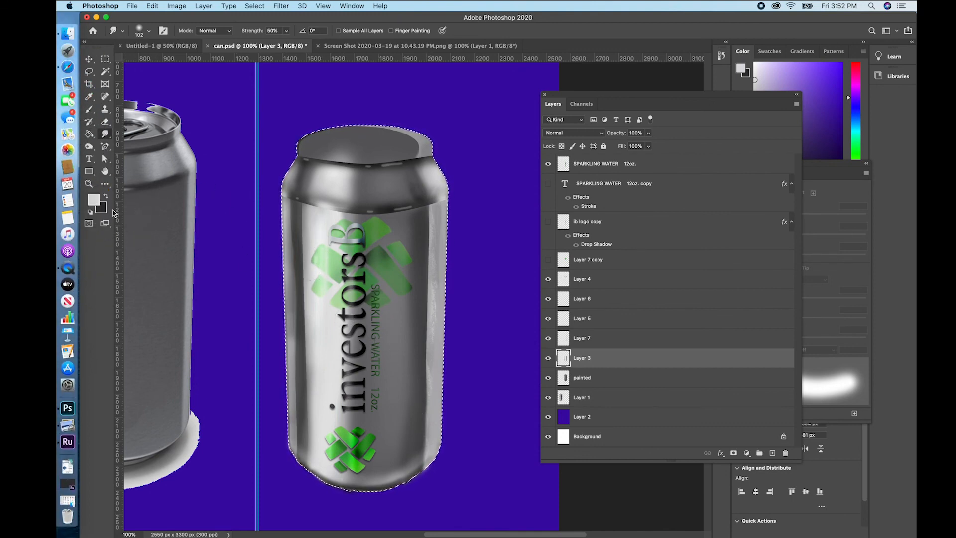
# Set the foreground colour to white (ffffff) and the brush size to 76 px
pyautogui.click(95, 201)
pyautogui.click(375, 206)
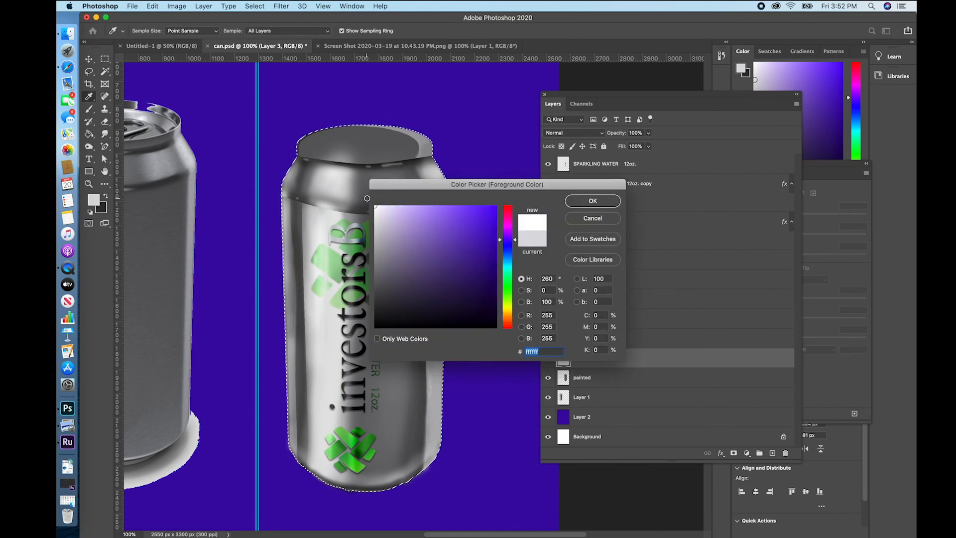
pyautogui.click(588, 201)
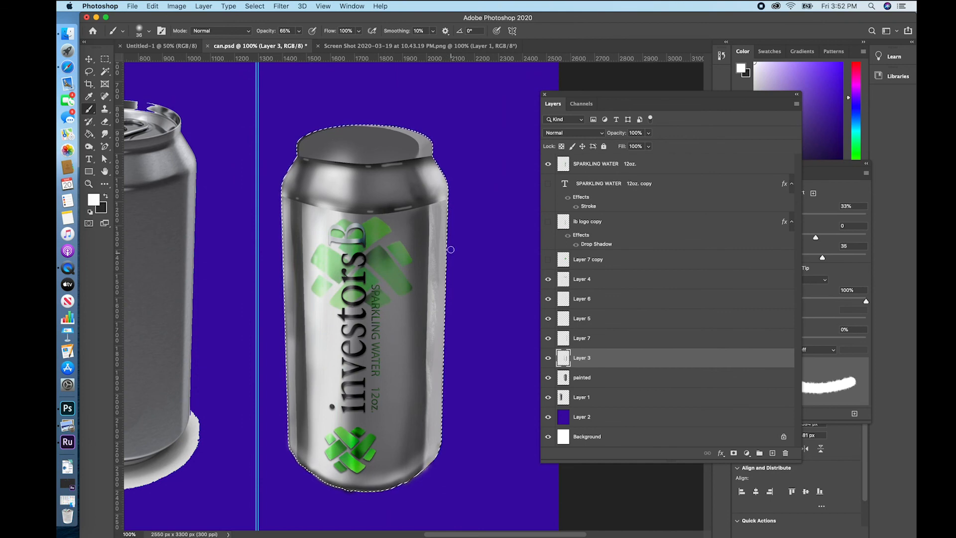
pyautogui.rightClick(465, 222)
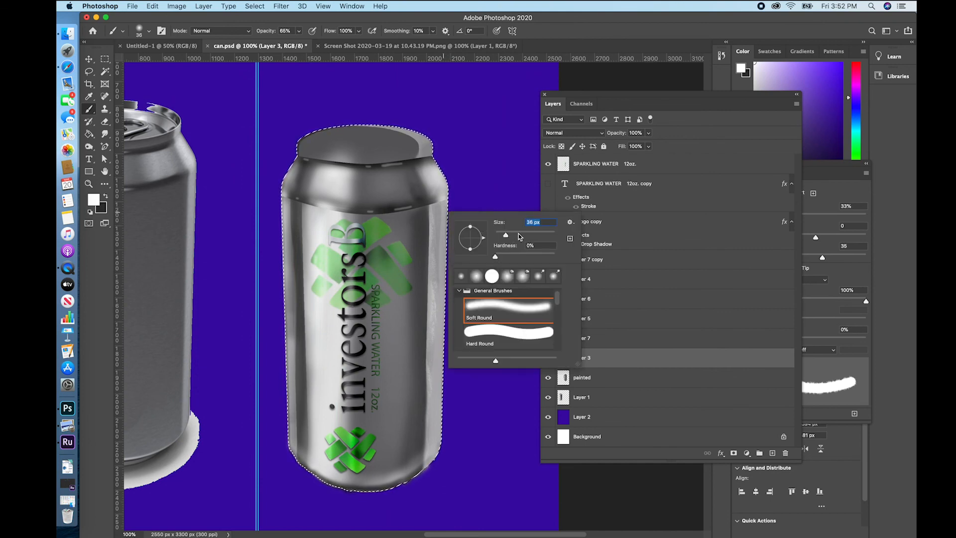
pyautogui.click(518, 234)
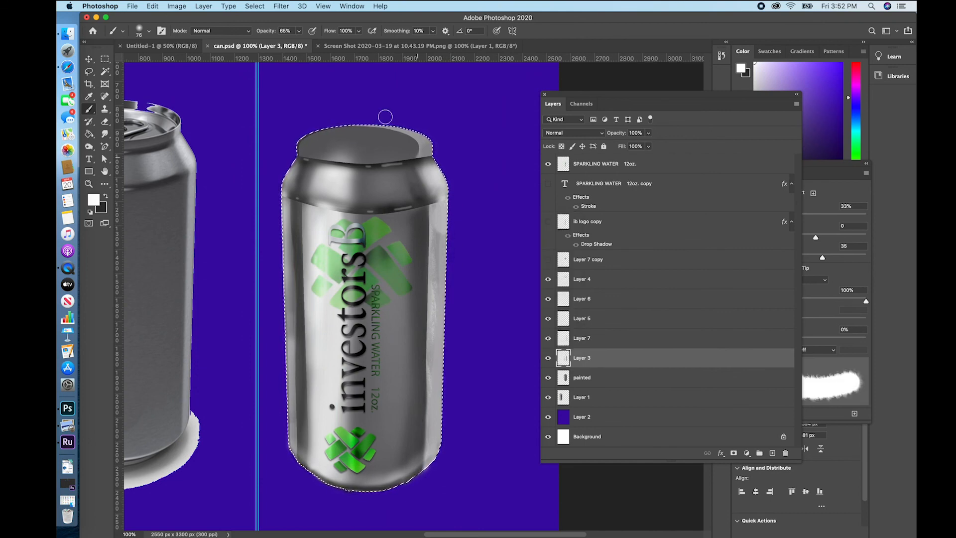
# Undo the last brush stroke and paint a white highlight down the can's right edge on Layer 3 at 25% brush opacity
pyautogui.click(153, 6)
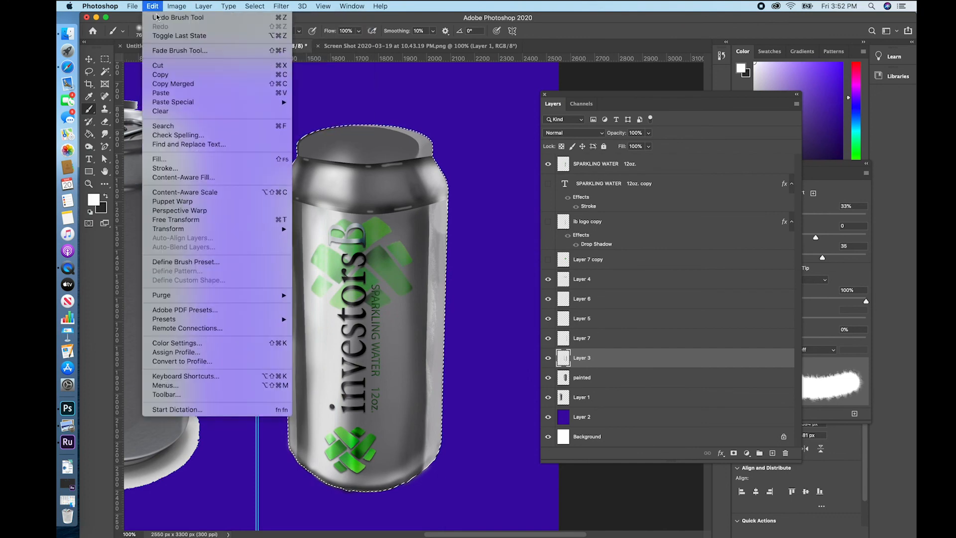
pyautogui.click(156, 17)
pyautogui.click(299, 30)
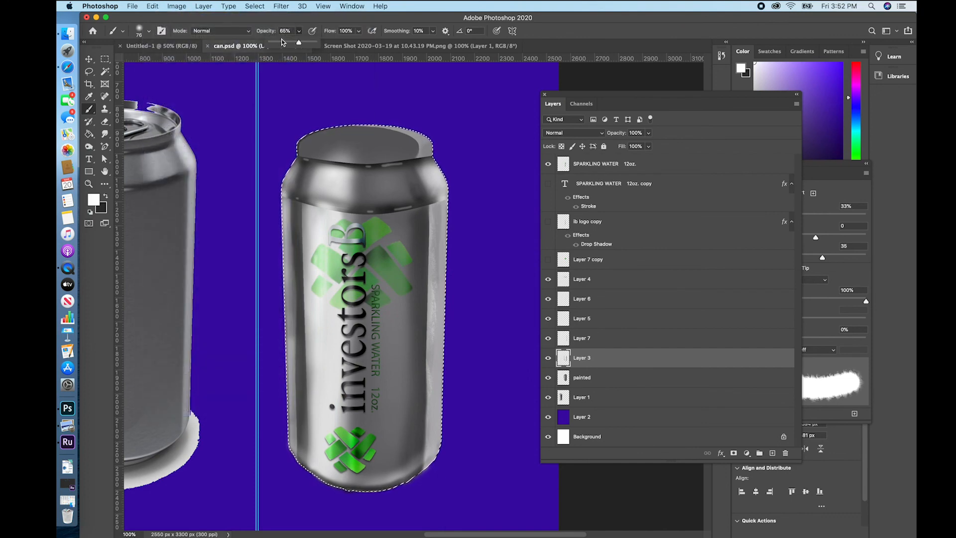
pyautogui.click(281, 42)
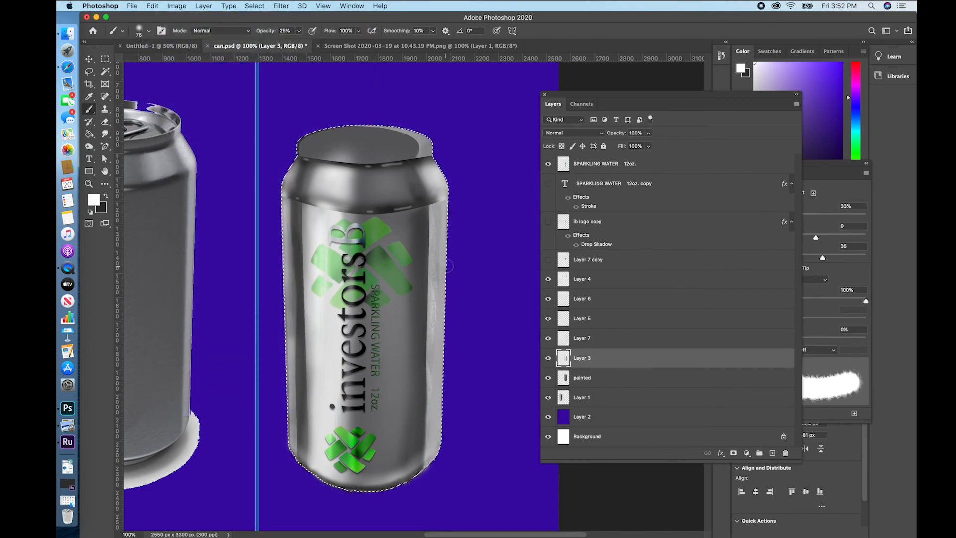
pyautogui.moveTo(442, 209); pyautogui.dragTo(442, 360)
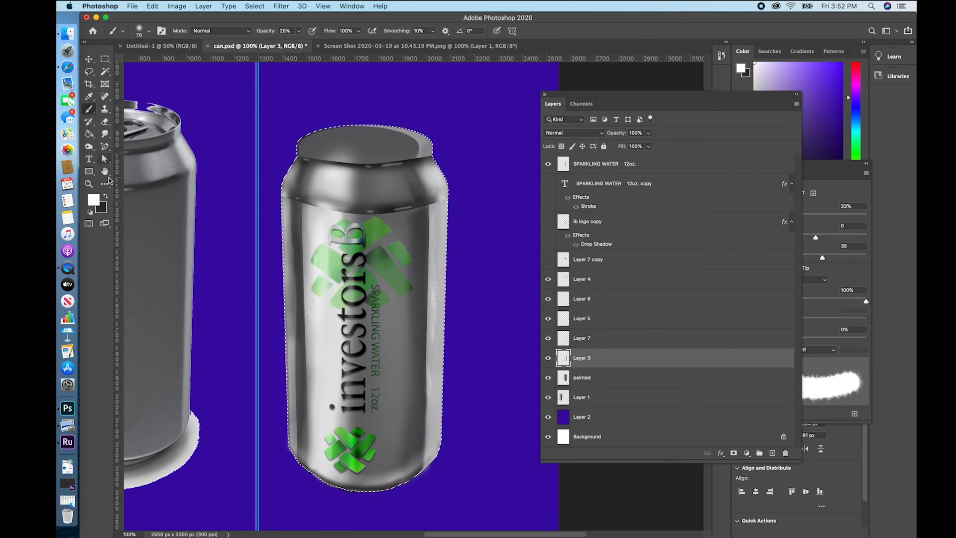
pyautogui.click(93, 199)
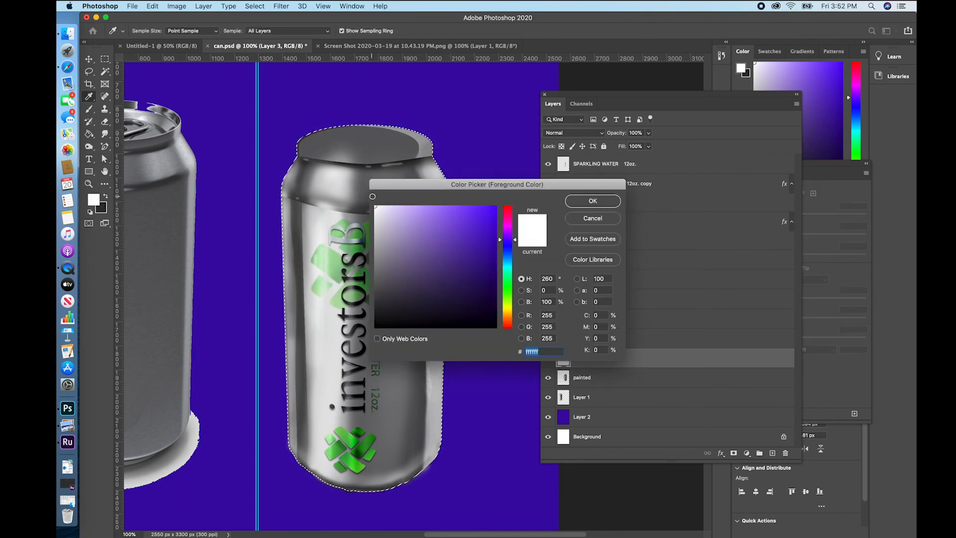
pyautogui.click(572, 203)
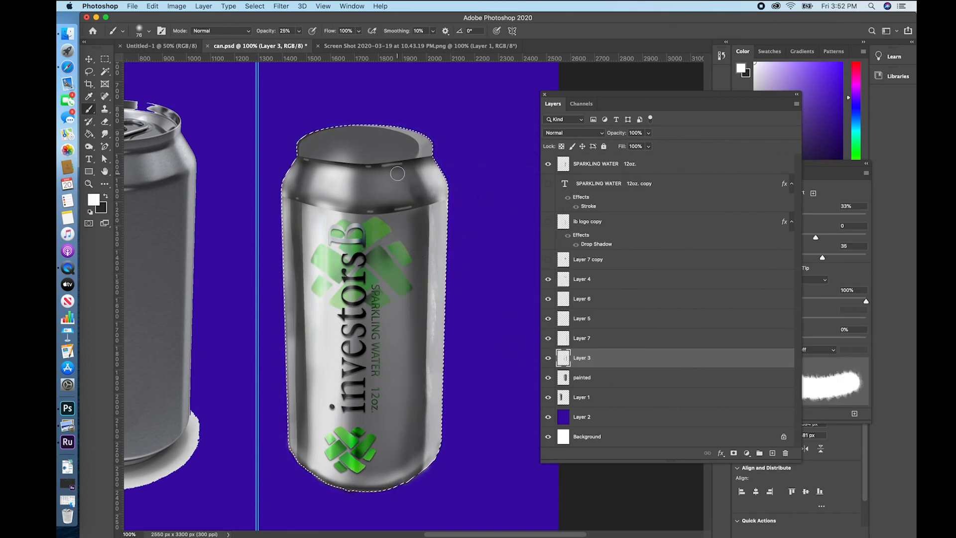
# Apply a Gaussian Blur with a 16.2 px radius to the painted highlights on Layer 3
pyautogui.click(352, 6)
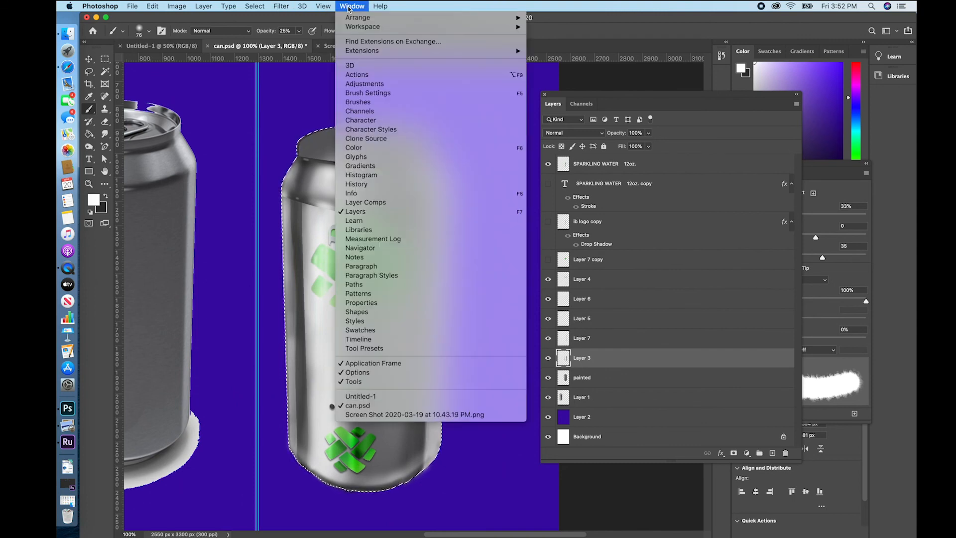
pyautogui.moveTo(281, 6)
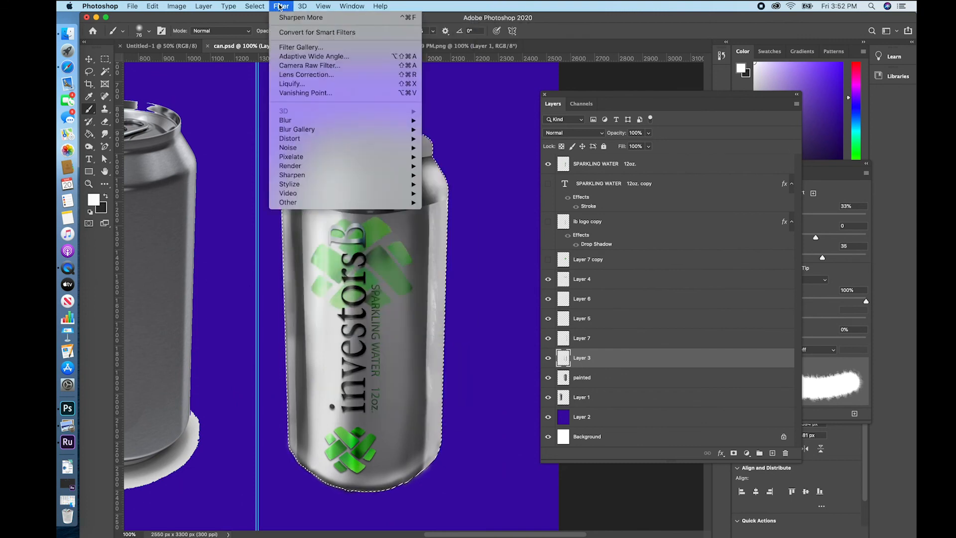
pyautogui.moveTo(333, 120)
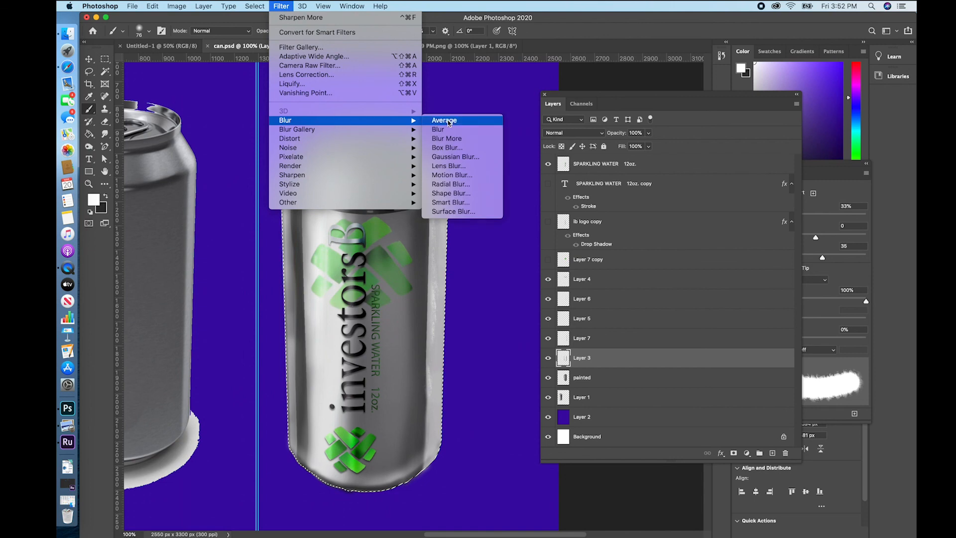
pyautogui.click(473, 158)
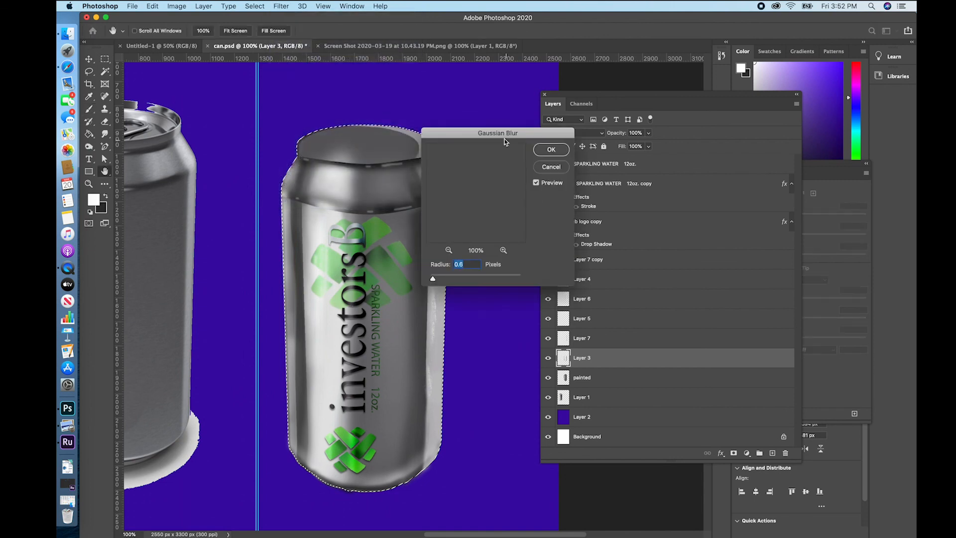
pyautogui.moveTo(545, 144); pyautogui.dragTo(616, 139)
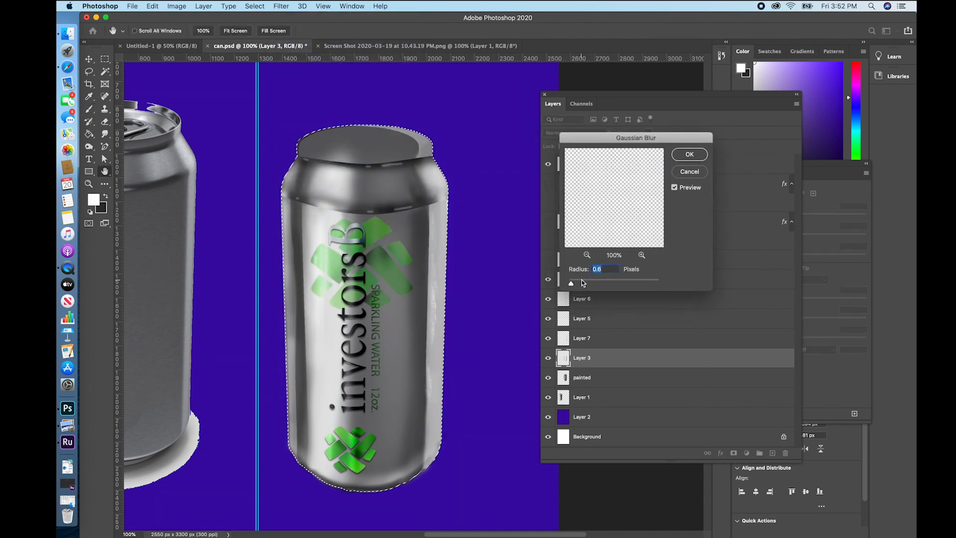
pyautogui.moveTo(571, 283); pyautogui.dragTo(598, 284)
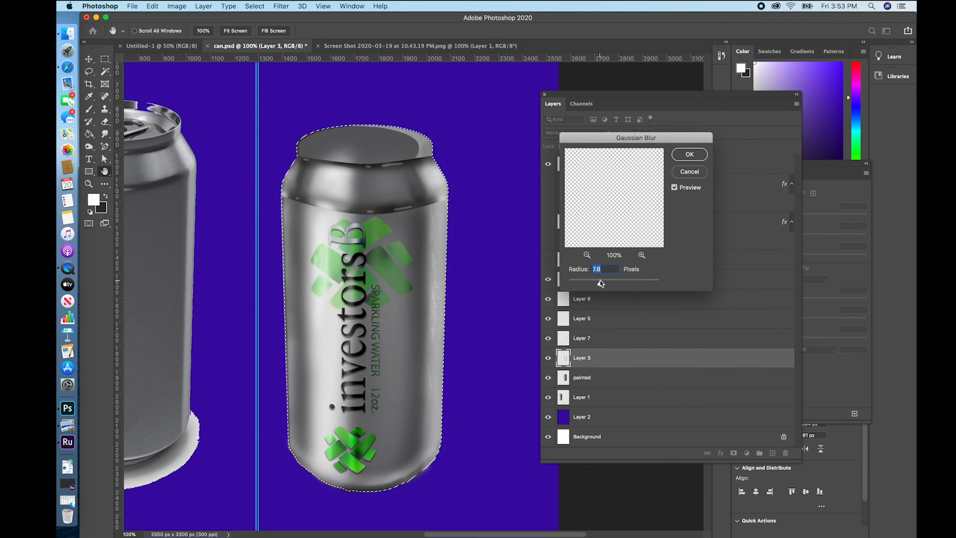
pyautogui.moveTo(604, 281); pyautogui.dragTo(609, 283)
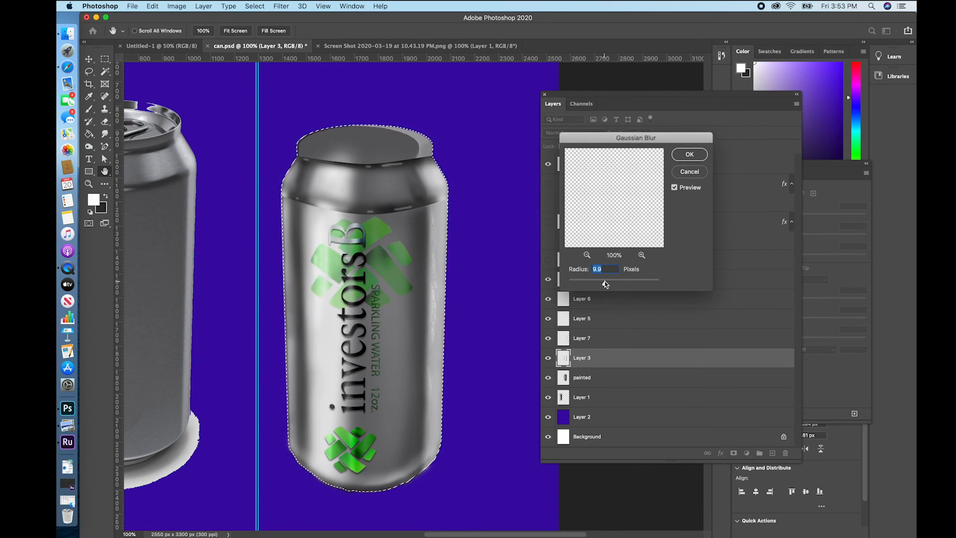
pyautogui.moveTo(604, 281); pyautogui.dragTo(607, 282)
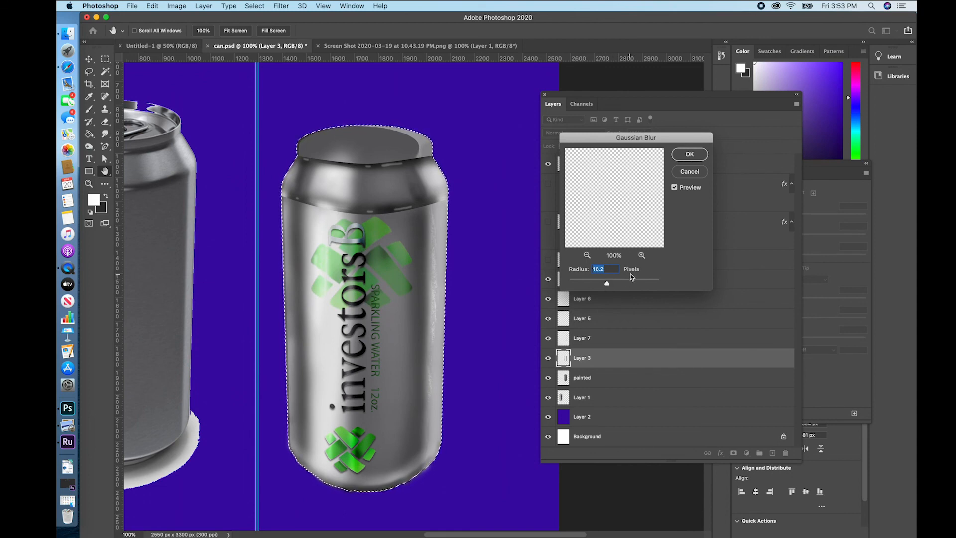
pyautogui.click(688, 171)
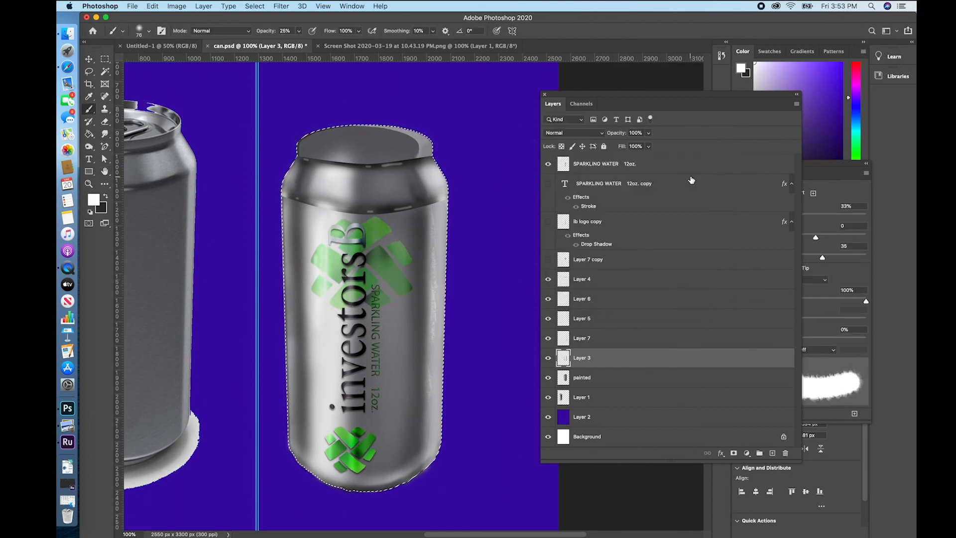
# Hide and show Layer 7 to check its shading, pick the Smudge tool, and make Layer 3 active
pyautogui.click(617, 341)
pyautogui.click(548, 339)
pyautogui.click(548, 339)
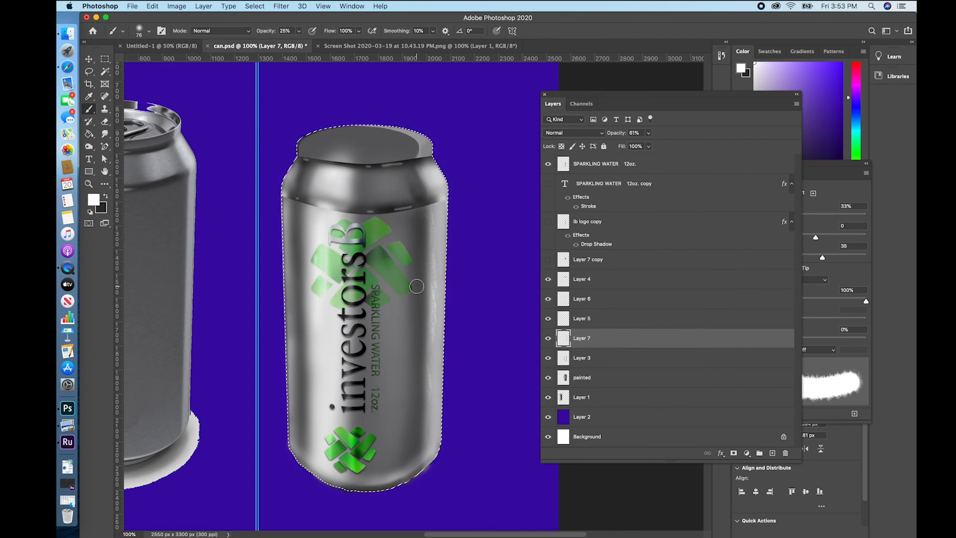
pyautogui.click(104, 133)
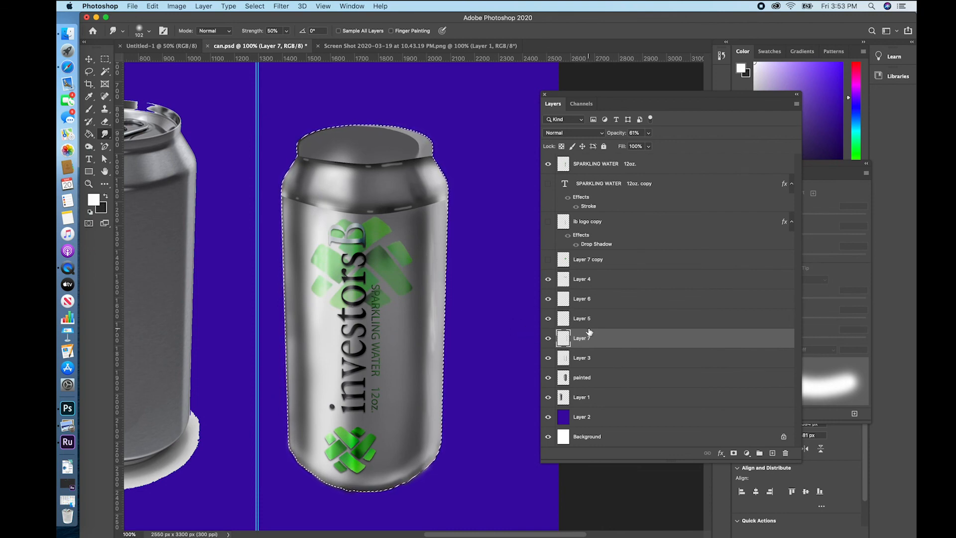
pyautogui.click(611, 364)
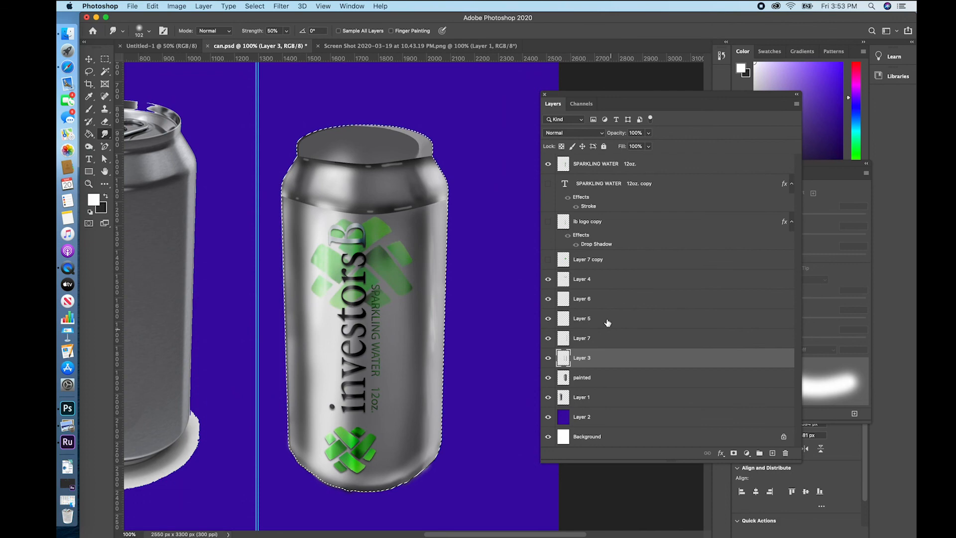
# Check Layer 4 by toggling its visibility, keep it active, and load the saved "can mid" channel as a new selection
pyautogui.click(592, 287)
pyautogui.click(548, 279)
pyautogui.click(548, 279)
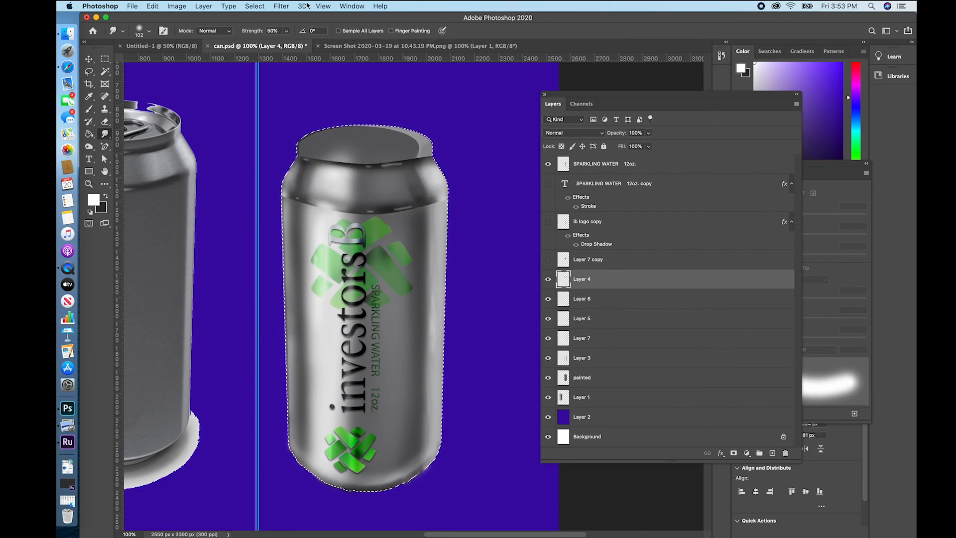
pyautogui.click(255, 6)
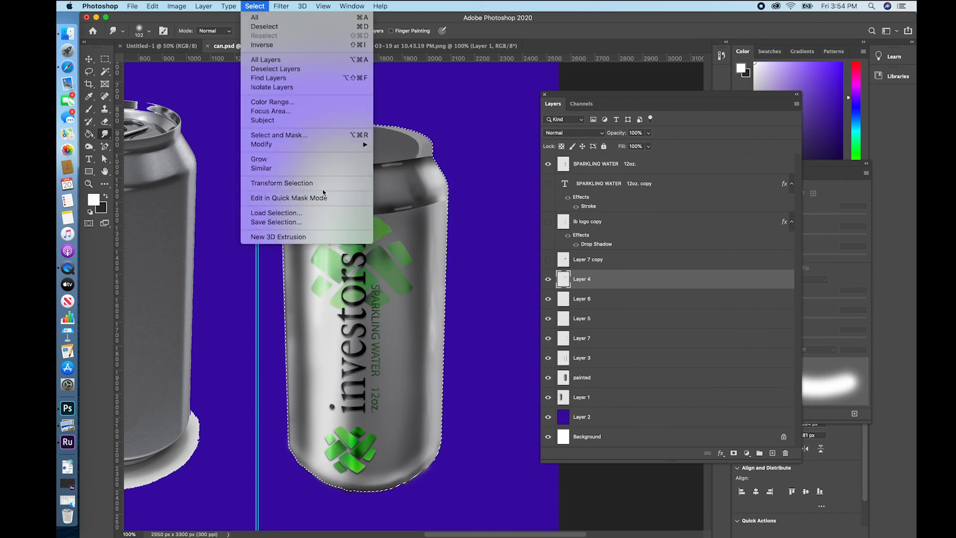
pyautogui.click(323, 212)
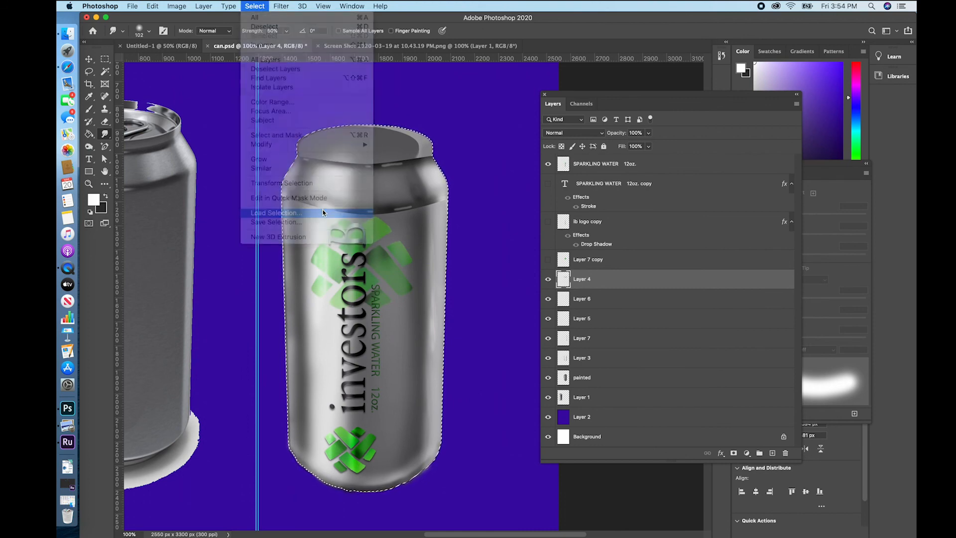
pyautogui.click(482, 245)
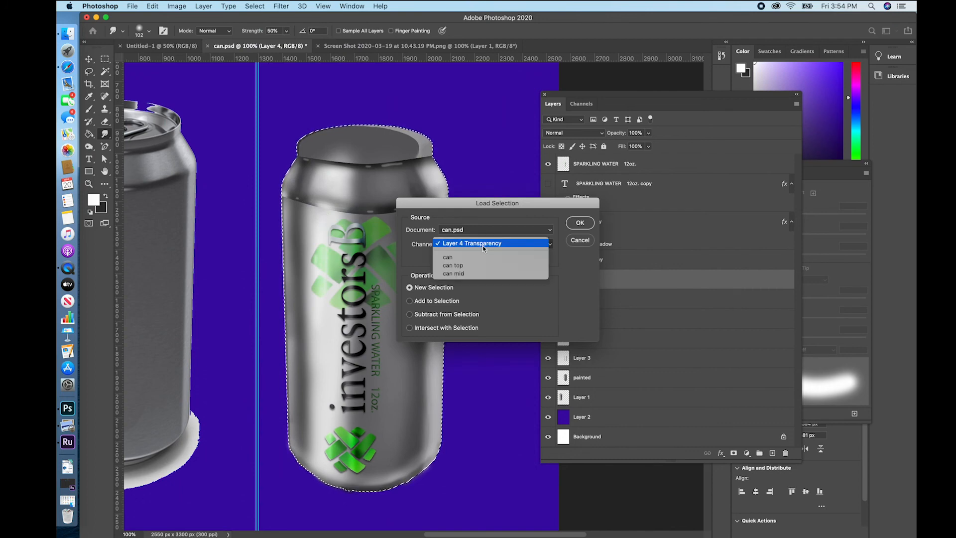
pyautogui.click(483, 266)
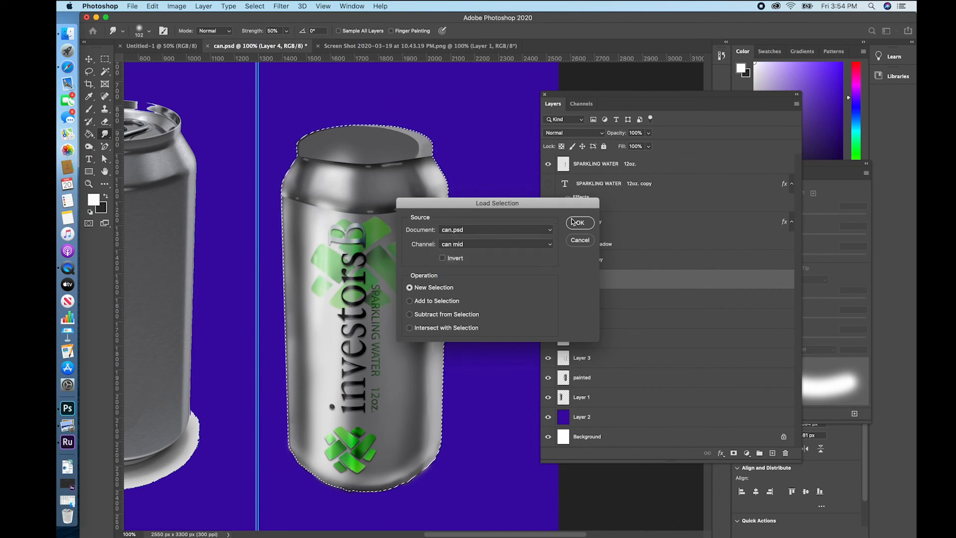
pyautogui.click(579, 223)
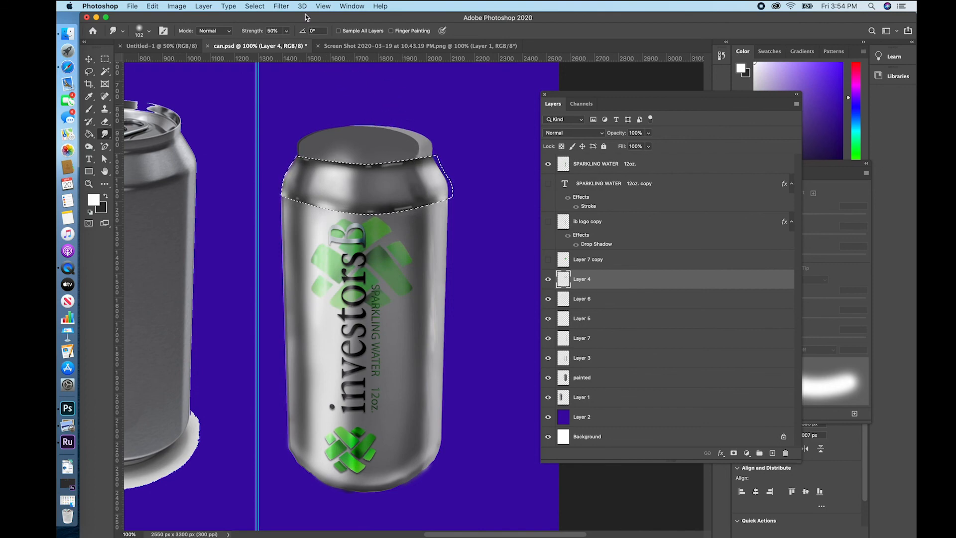
# Apply a Gaussian Blur with a 12.0 px radius to Layer 4 inside the can mid selection
pyautogui.click(282, 6)
pyautogui.moveTo(352, 130)
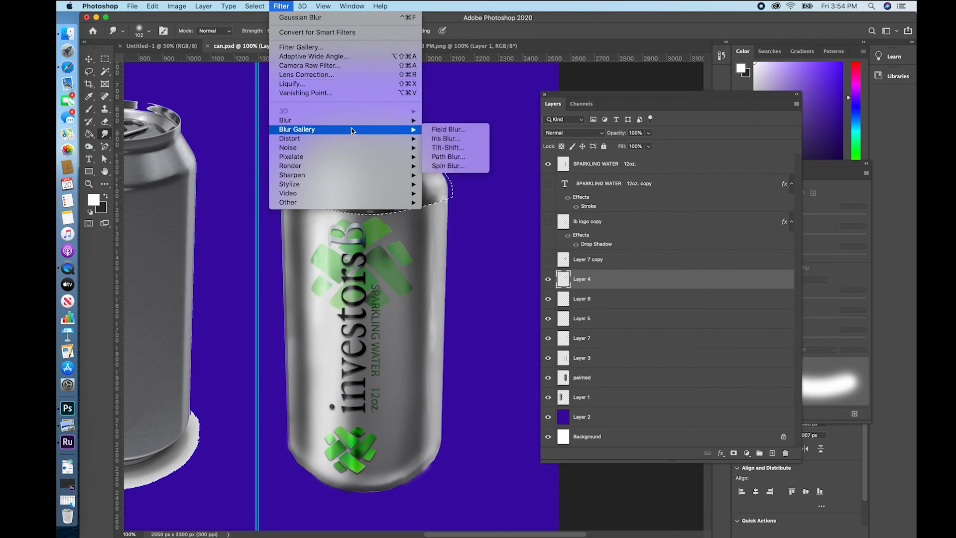
pyautogui.moveTo(378, 121)
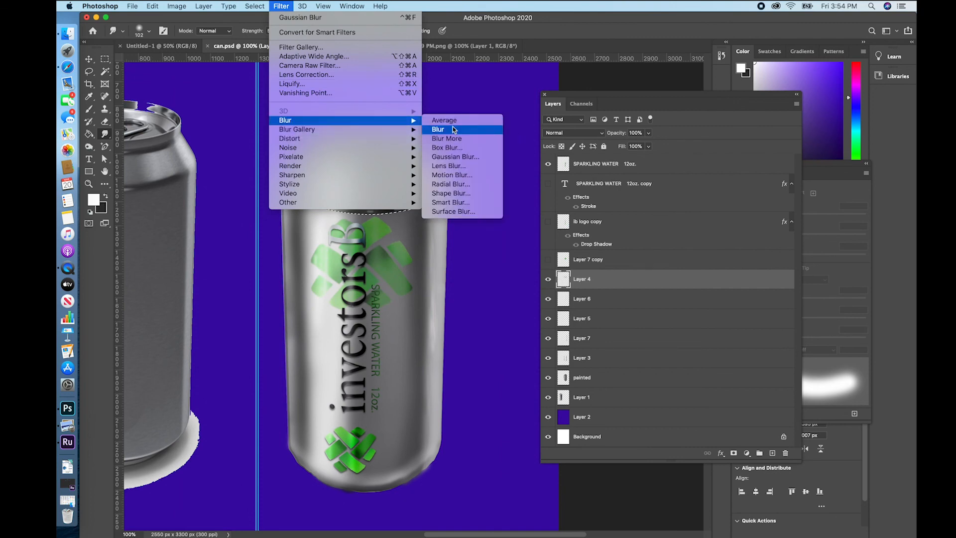
pyautogui.click(455, 156)
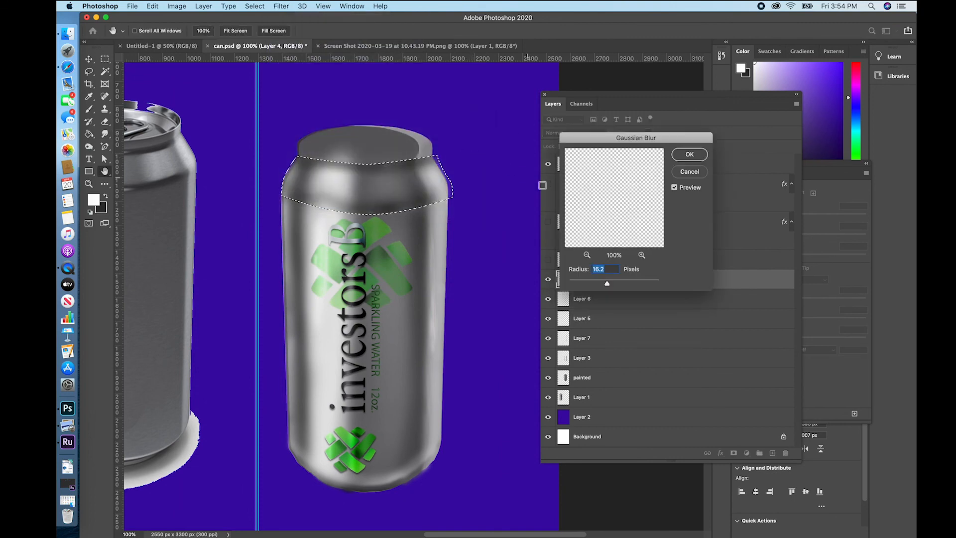
pyautogui.moveTo(607, 282); pyautogui.dragTo(608, 283)
pyautogui.moveTo(607, 282); pyautogui.dragTo(605, 284)
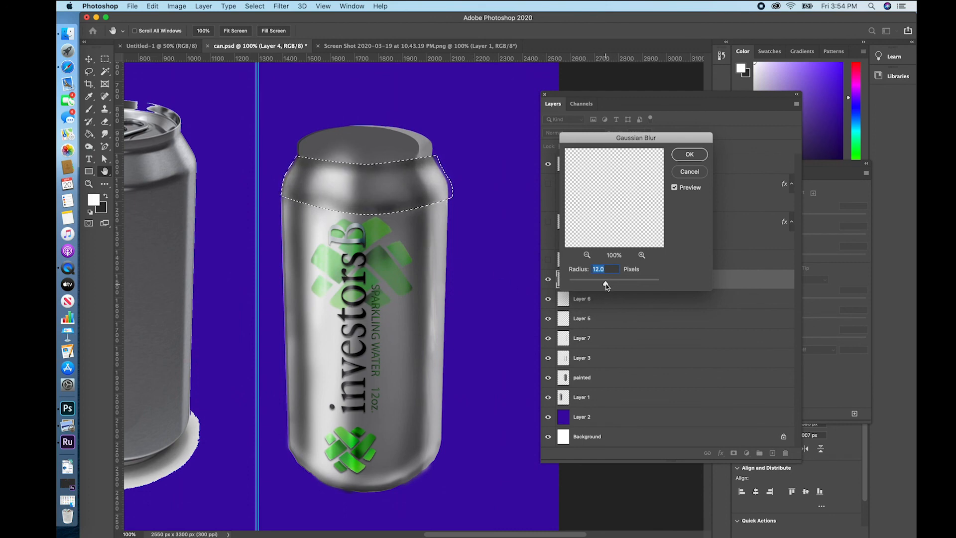
pyautogui.click(690, 154)
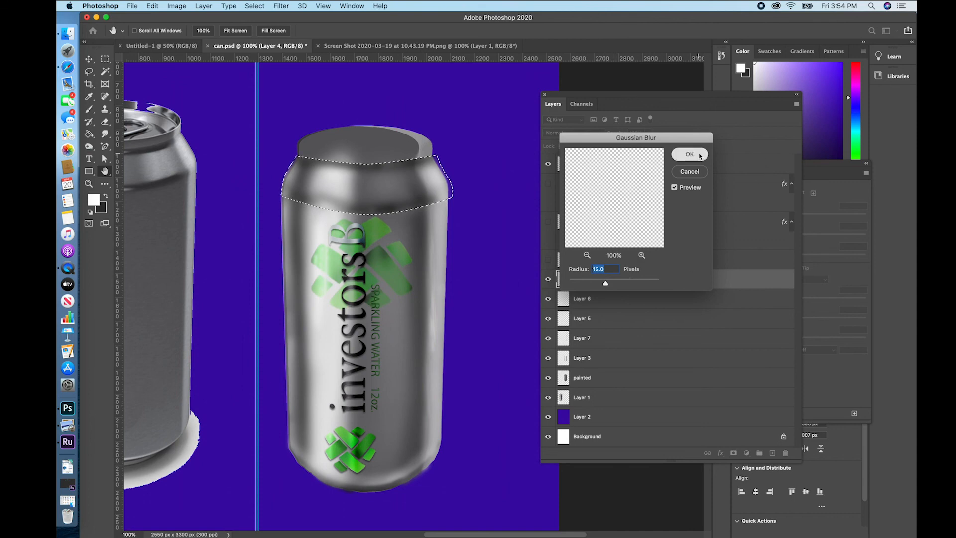
# Load the saved "can" channel from can.psd as a new selection
pyautogui.click(255, 6)
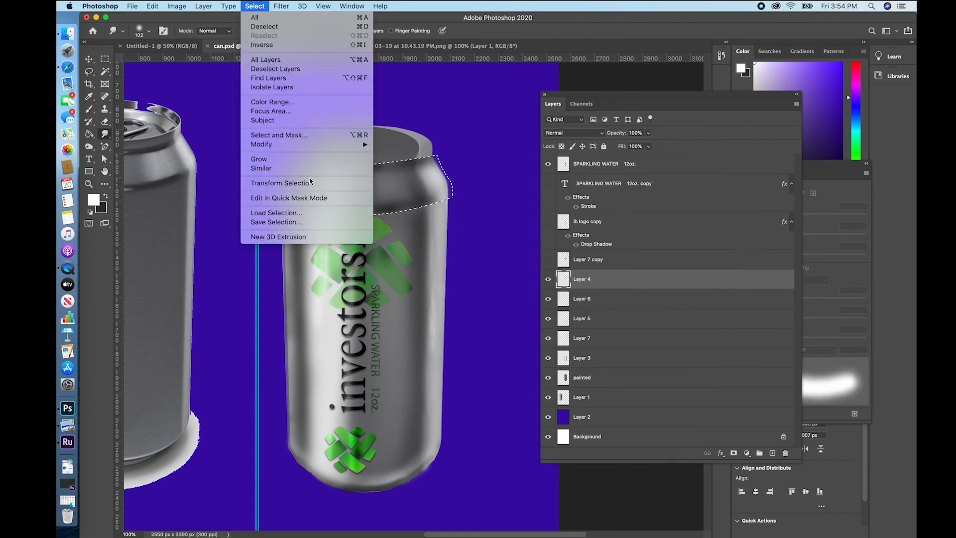
pyautogui.click(306, 213)
pyautogui.click(537, 244)
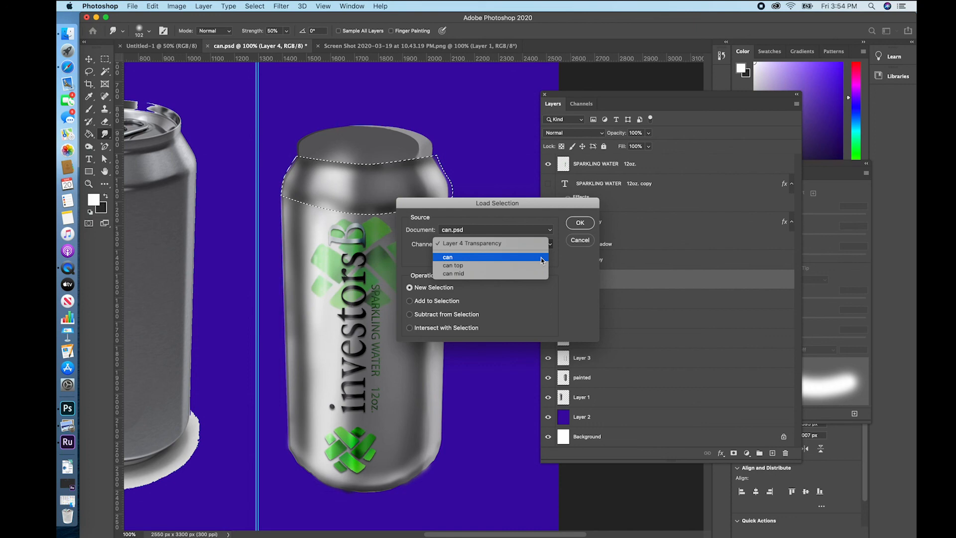
pyautogui.click(542, 257)
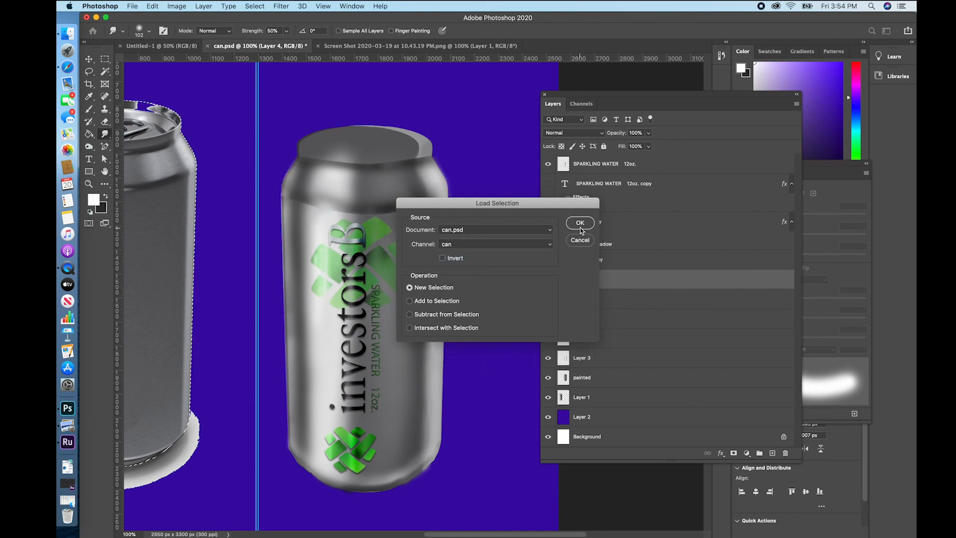
pyautogui.click(579, 223)
# Transform the loaded can selection outline, moving it from the photo can onto the painted can and nudging it to match the edges
pyautogui.click(255, 6)
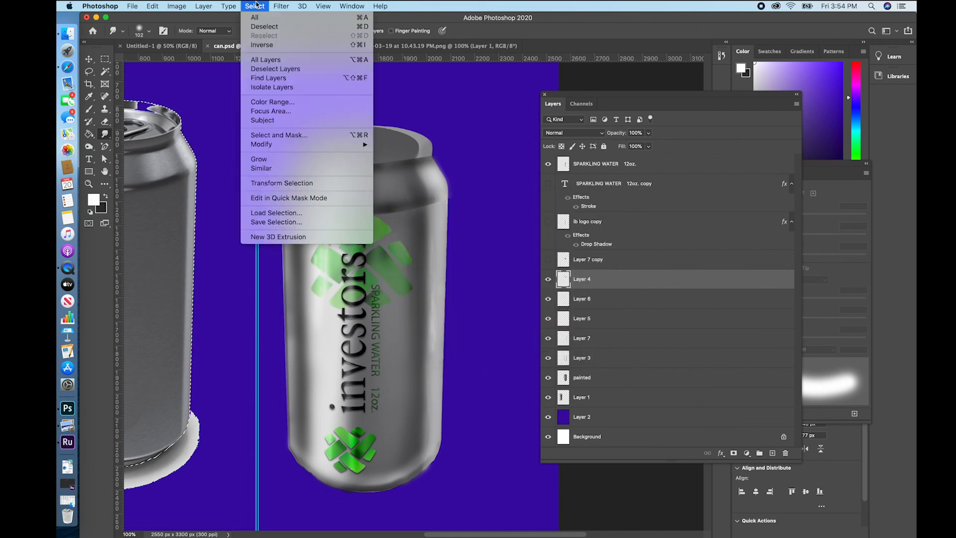
pyautogui.click(313, 183)
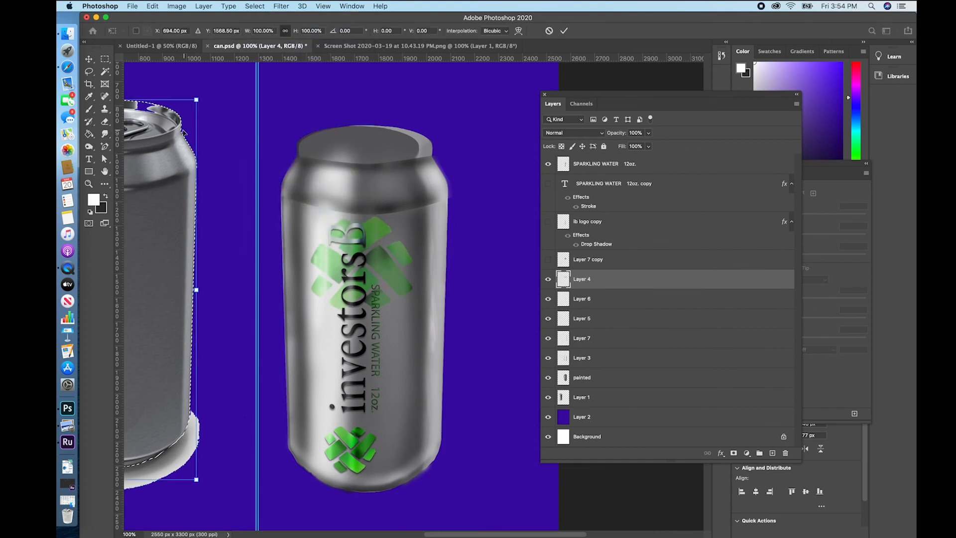
pyautogui.moveTo(182, 134); pyautogui.dragTo(438, 149)
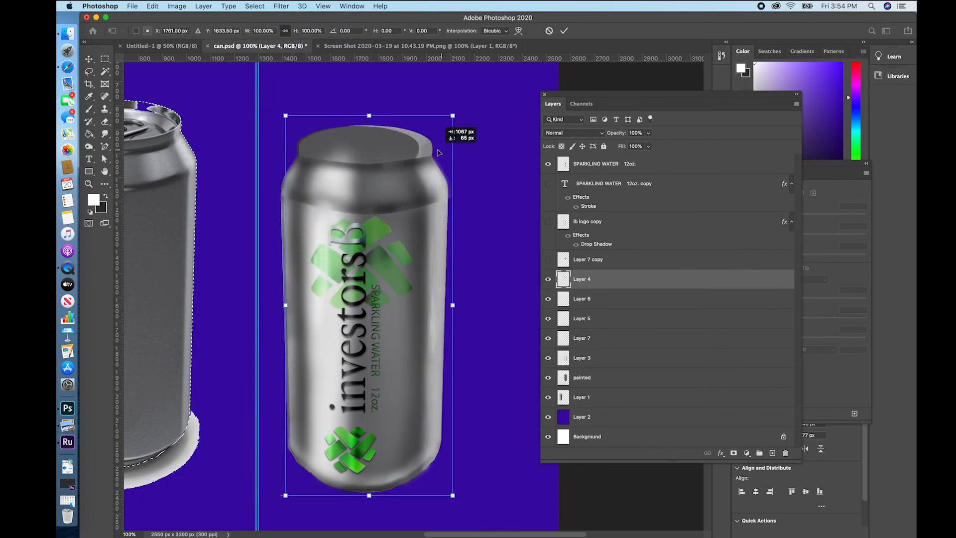
pyautogui.press('Down')
pyautogui.press('Down')
pyautogui.press('Down')
pyautogui.press('Down')
pyautogui.press('Down')
pyautogui.press('Down')
pyautogui.press('Down')
pyautogui.press('Down')
pyautogui.press('Down')
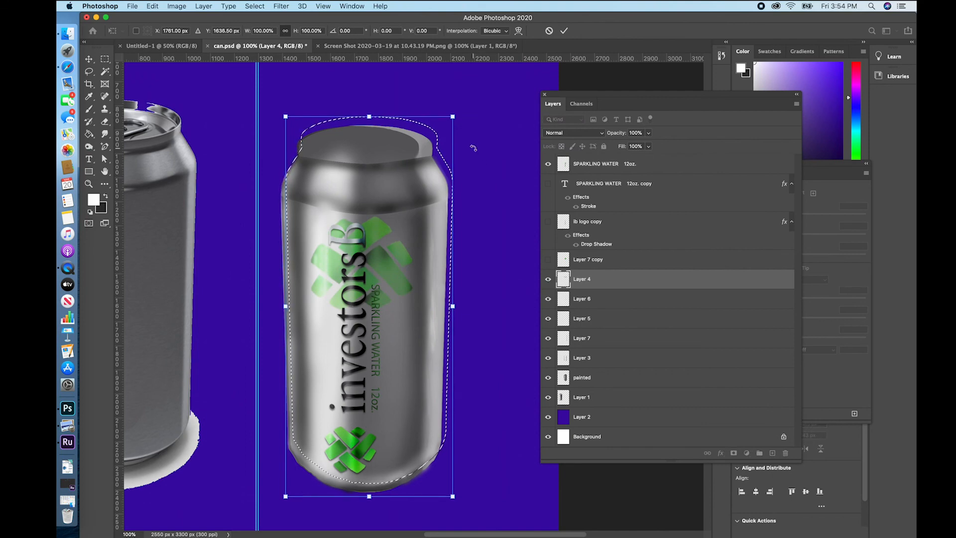
pyautogui.press('Down')
pyautogui.press('Down')
pyautogui.press('Down')
pyautogui.press('Down')
pyautogui.press('Down')
pyautogui.press('Down')
pyautogui.press('Down')
pyautogui.press('Down')
pyautogui.press('Down')
pyautogui.press('Down')
pyautogui.press('Left')
pyautogui.press('Left')
pyautogui.press('Left')
pyautogui.press('Left')
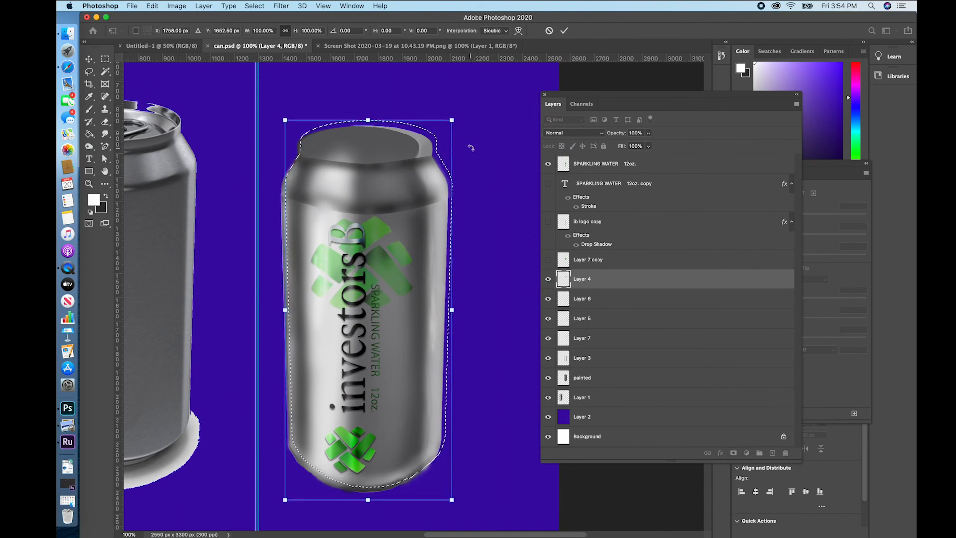
pyautogui.press('Left')
pyautogui.press('Left')
pyautogui.press('Left')
pyautogui.press('Left')
pyautogui.press('Left')
pyautogui.press('Left')
pyautogui.press('Left')
pyautogui.press('Left')
pyautogui.press('Left')
pyautogui.press('Left')
pyautogui.press('Left')
pyautogui.press('Left')
pyautogui.press('Left')
pyautogui.press('Left')
pyautogui.press('Left')
pyautogui.press('Left')
pyautogui.press('Left')
pyautogui.press('Left')
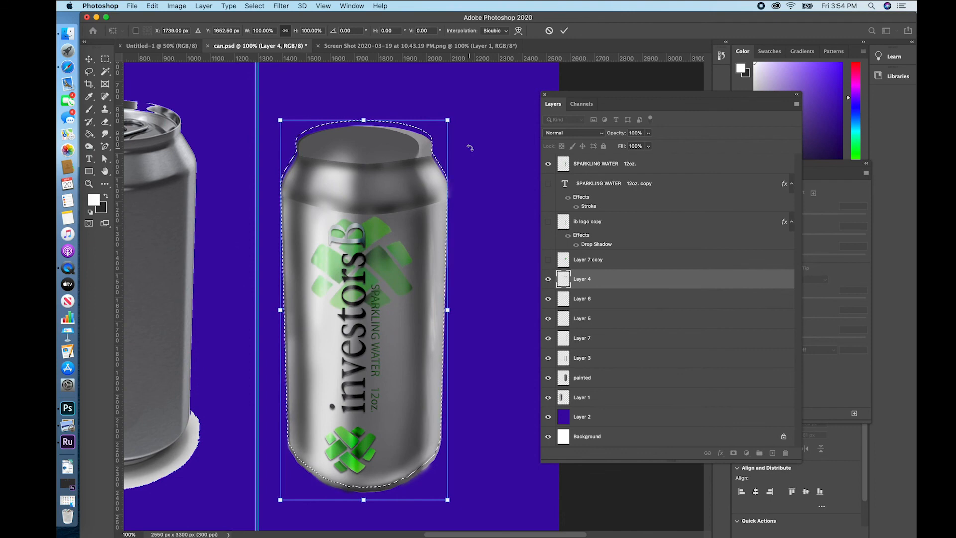
pyautogui.press('Down')
pyautogui.press('Down')
pyautogui.press('Down')
pyautogui.press('Down')
pyautogui.press('Down')
pyautogui.press('Down')
pyautogui.press('Down')
pyautogui.press('Down')
pyautogui.press('Down')
pyautogui.press('Down')
pyautogui.press('Down')
pyautogui.press('Down')
pyautogui.press('Down')
pyautogui.press('Down')
pyautogui.press('Down')
pyautogui.press('Down')
pyautogui.press('Down')
pyautogui.press('Down')
pyautogui.press('Down')
pyautogui.press('Down')
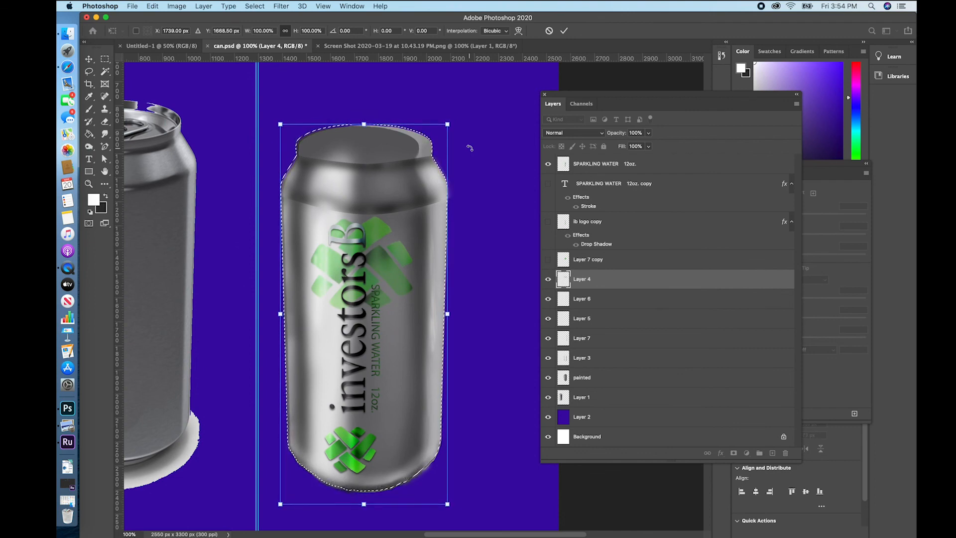
pyautogui.press('Down')
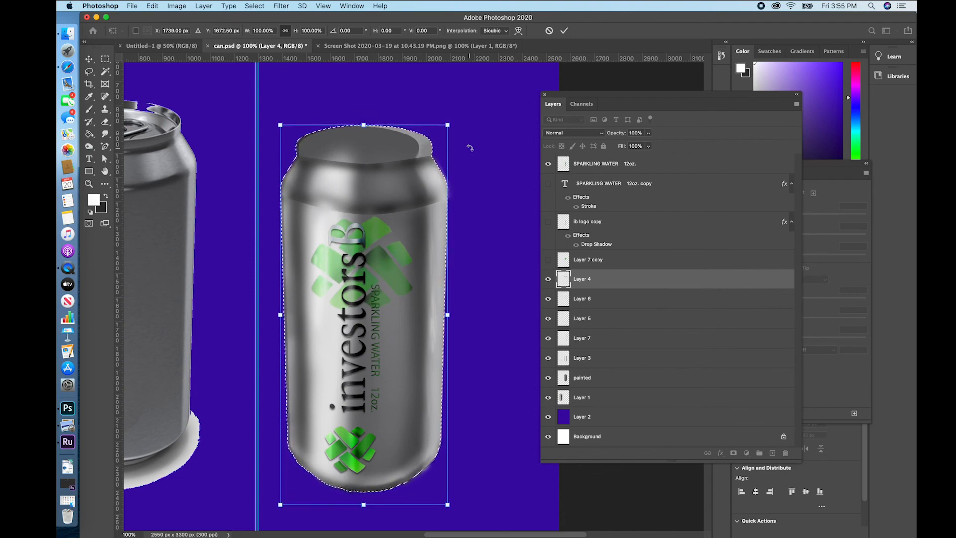
pyautogui.press('Down')
pyautogui.press('Down')
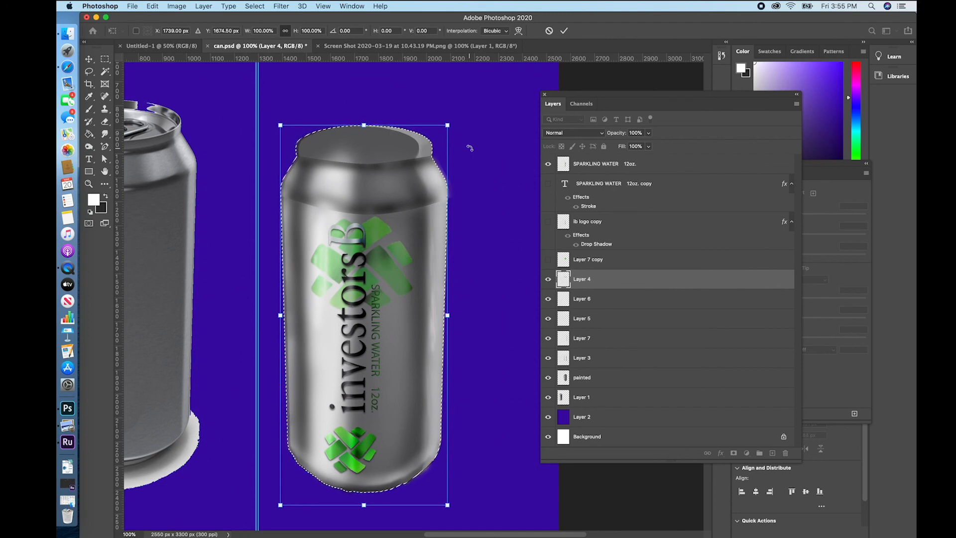
pyautogui.press('Down')
pyautogui.press('Down')
pyautogui.press('Down')
pyautogui.press('Right')
pyautogui.press('Right')
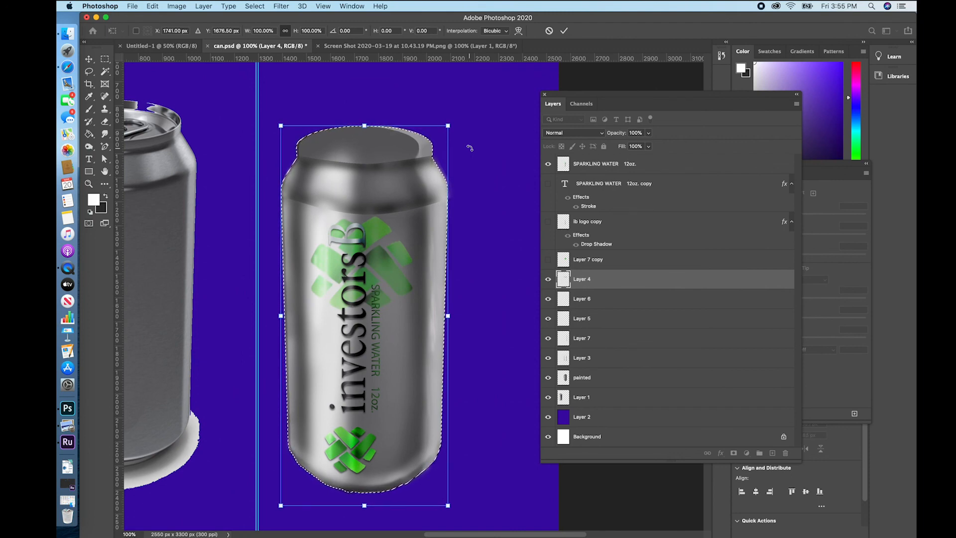
pyautogui.press('Up')
pyautogui.press('Up')
pyautogui.press('Up')
pyautogui.press('Return')
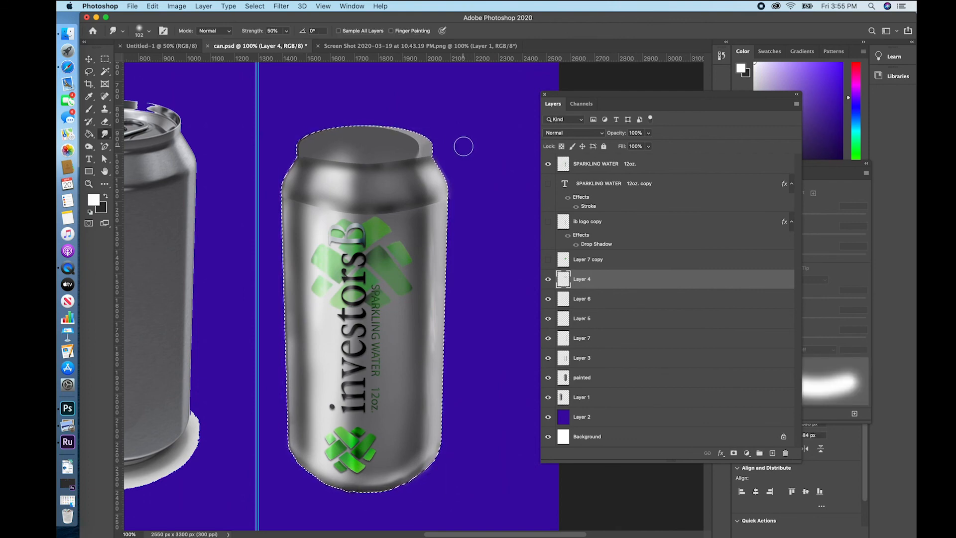
# Save the repositioned selection as a new channel named "can2" in can.psd
pyautogui.click(255, 6)
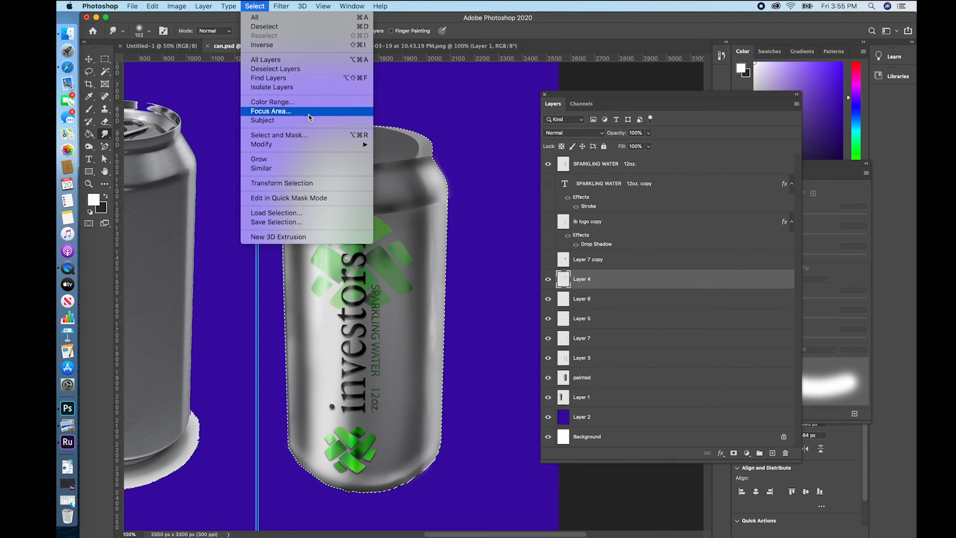
pyautogui.click(314, 222)
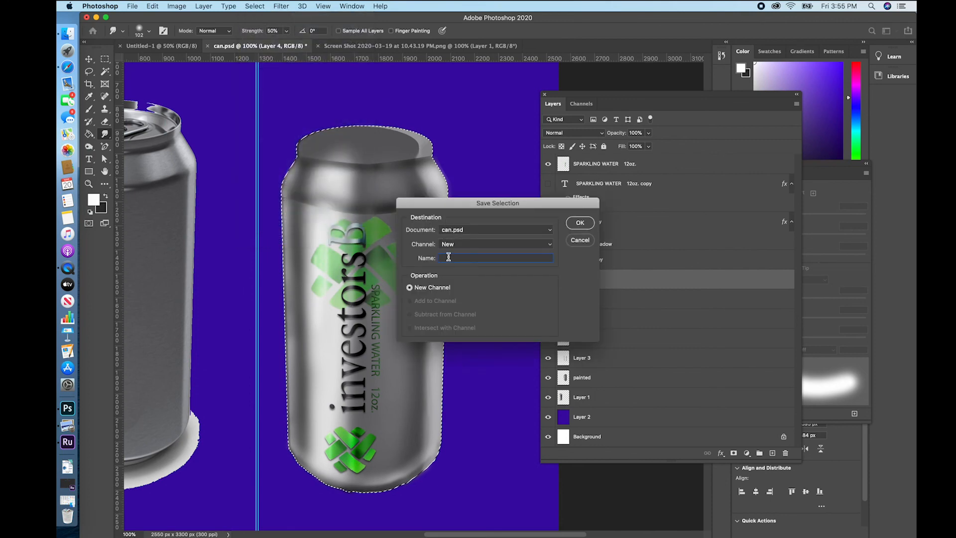
pyautogui.write('can')
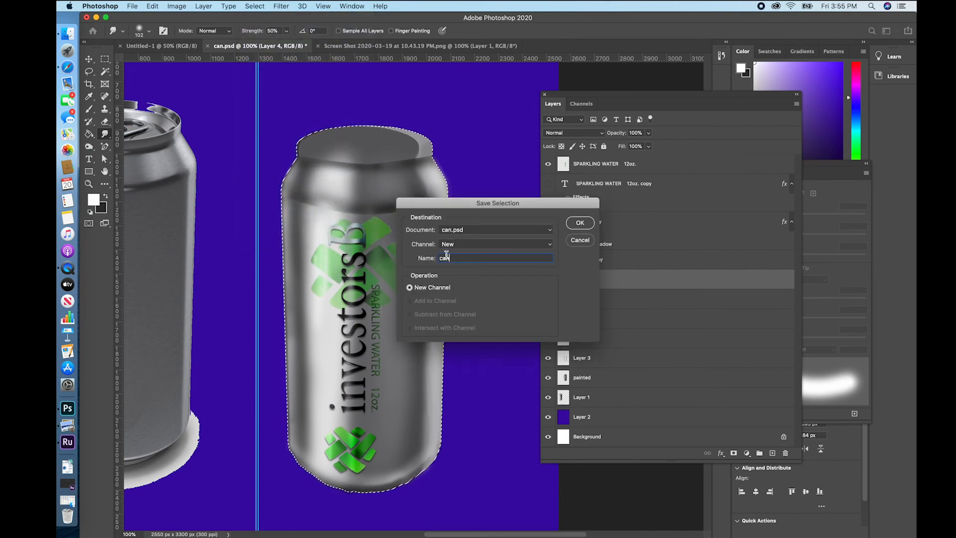
pyautogui.write('2')
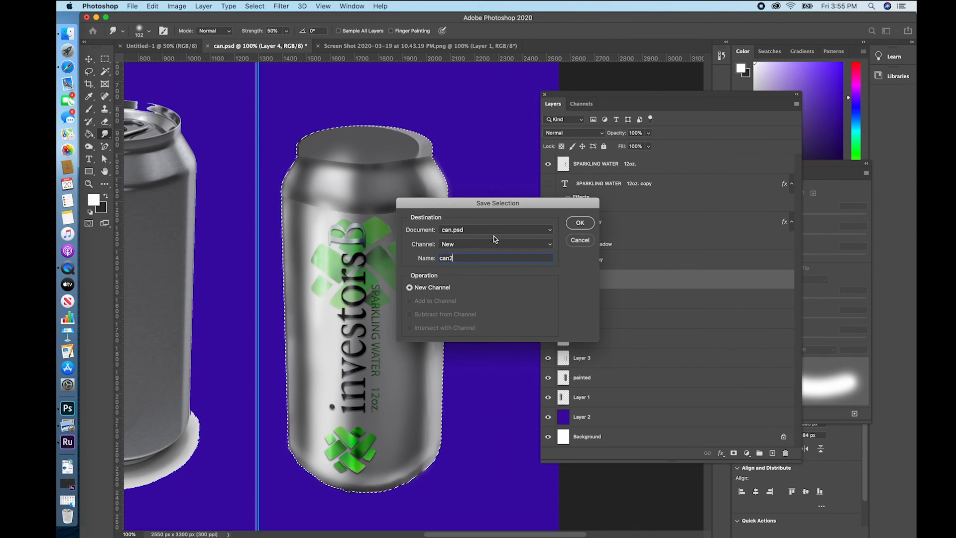
pyautogui.click(581, 223)
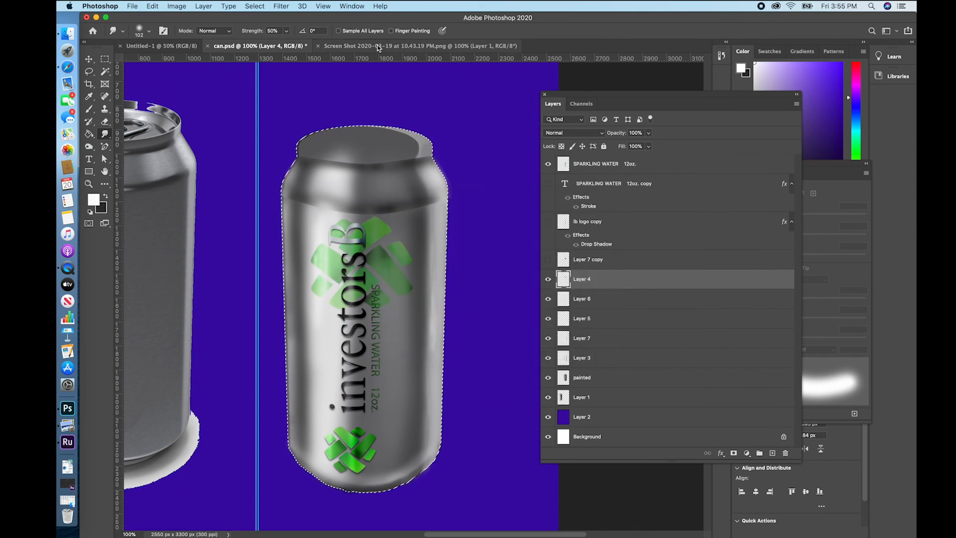
# Invert the can selection to cover the area outside the painted can, and deselect it
pyautogui.click(254, 6)
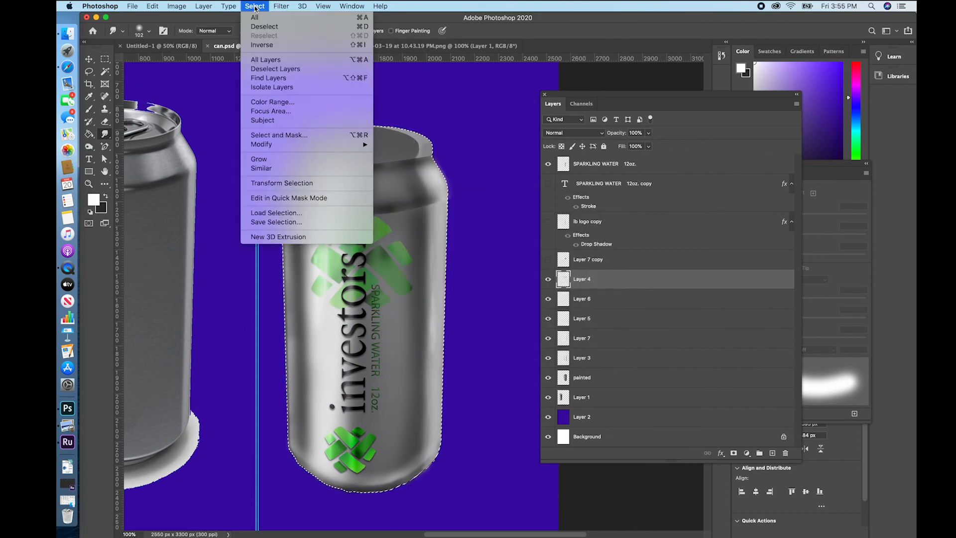
pyautogui.click(276, 45)
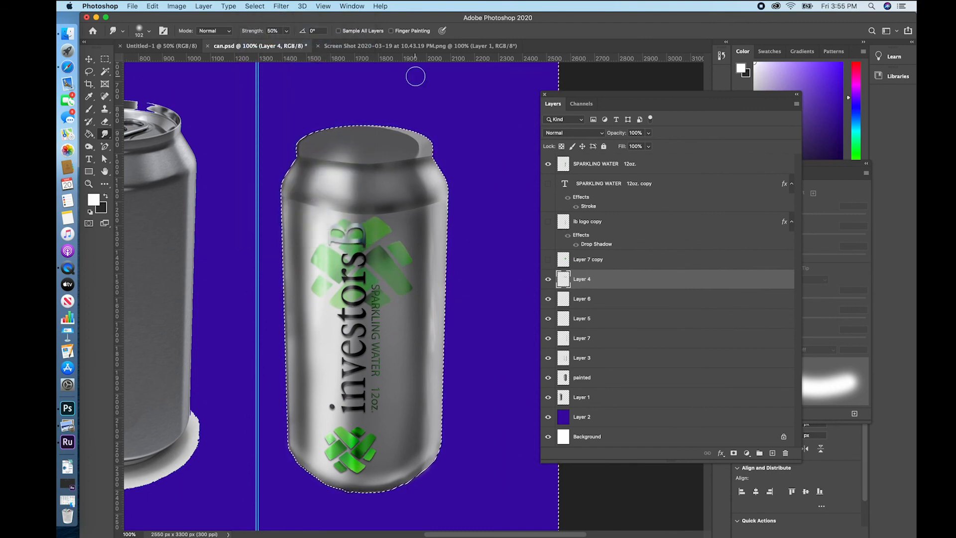
pyautogui.click(255, 6)
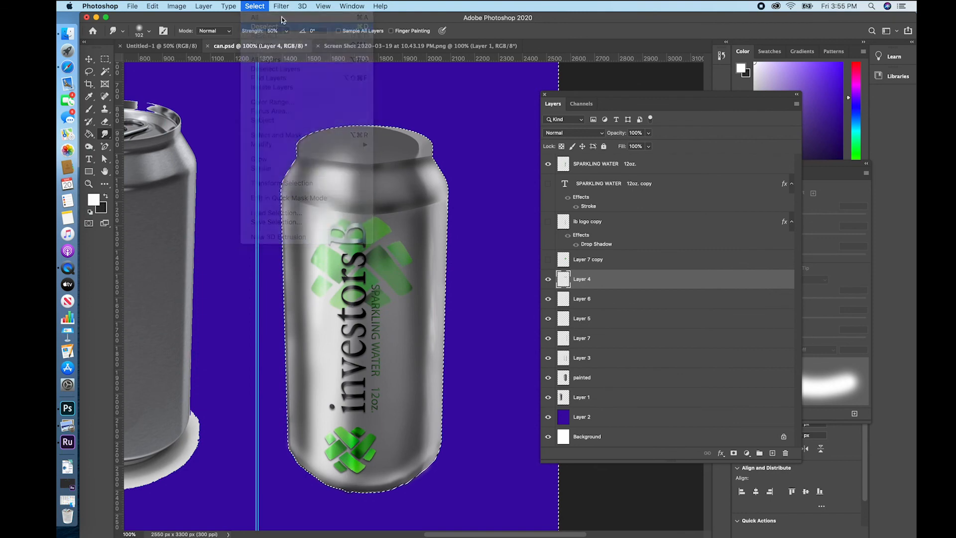
pyautogui.click(281, 26)
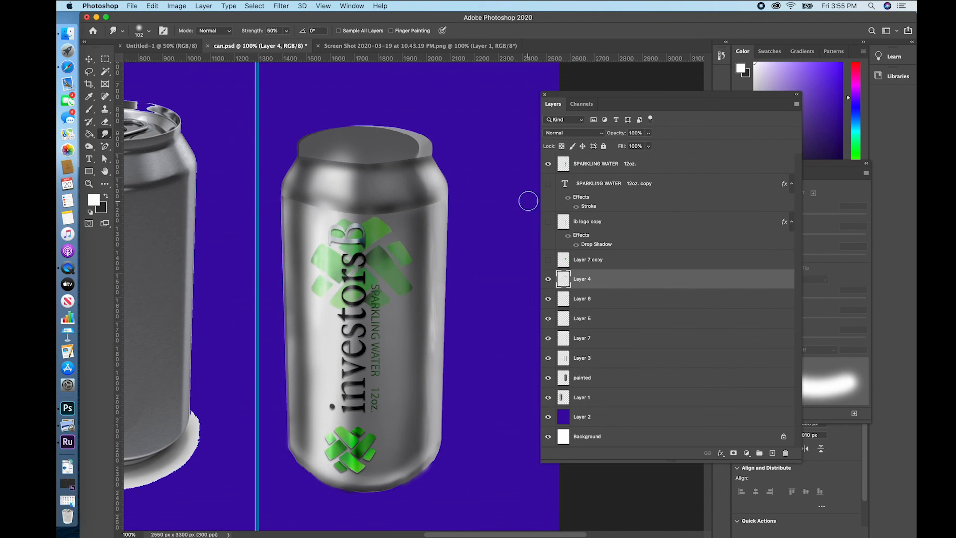
# Save the document on the computer's Desktop as "Atmos can.psd" in Photoshop format, keeping layers and alpha channels
pyautogui.press('super+minus')
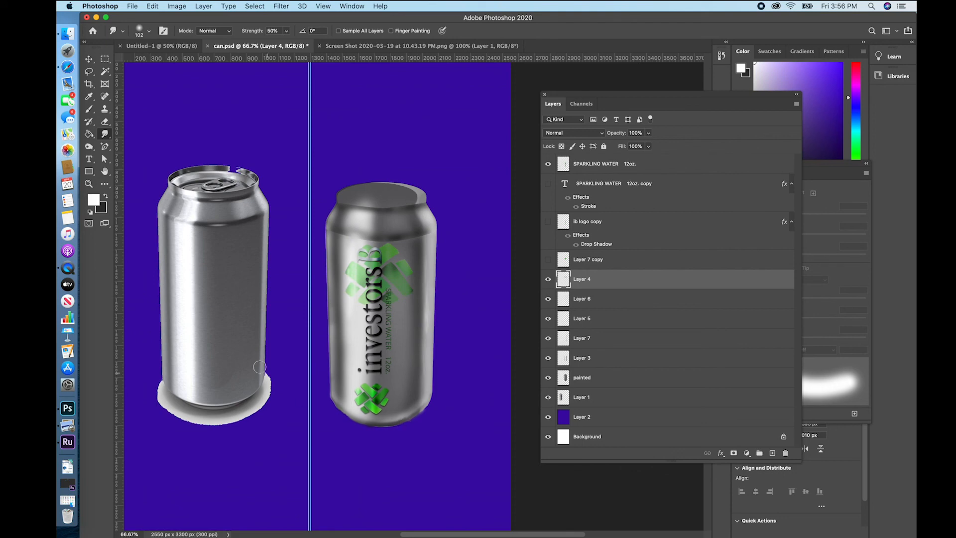
pyautogui.click(89, 60)
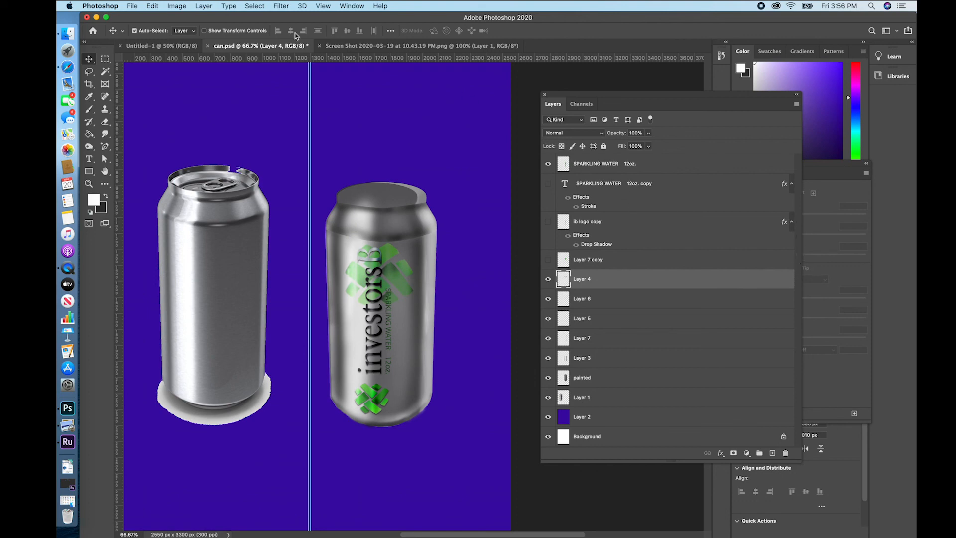
pyautogui.click(133, 6)
pyautogui.click(174, 114)
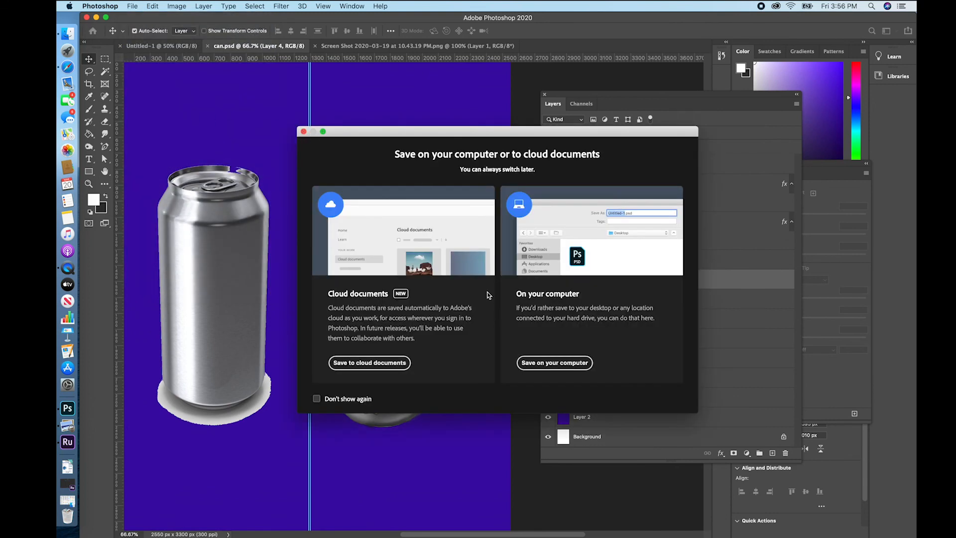
pyautogui.click(542, 361)
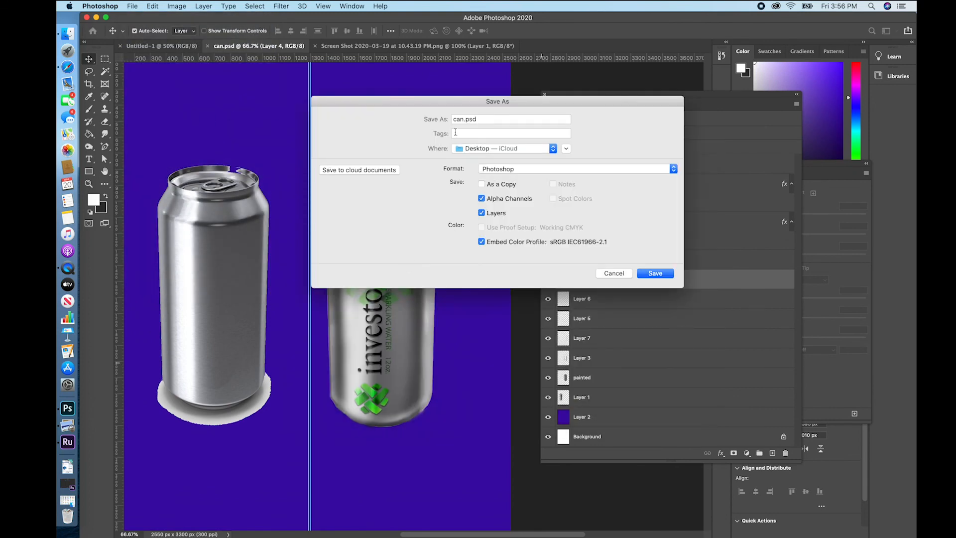
pyautogui.click(454, 118)
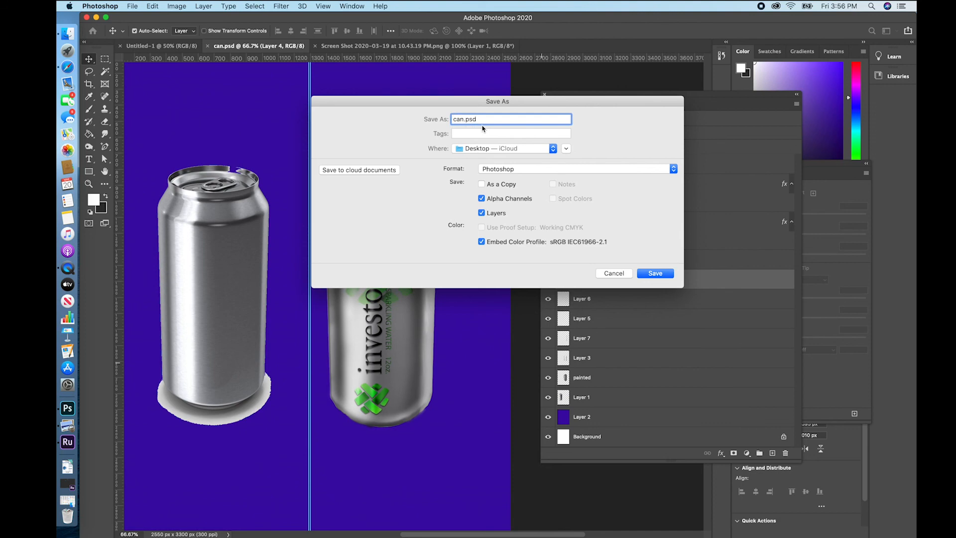
pyautogui.write('Atmos')
pyautogui.press('BackSpace')
pyautogui.click(655, 274)
pyautogui.click(615, 244)
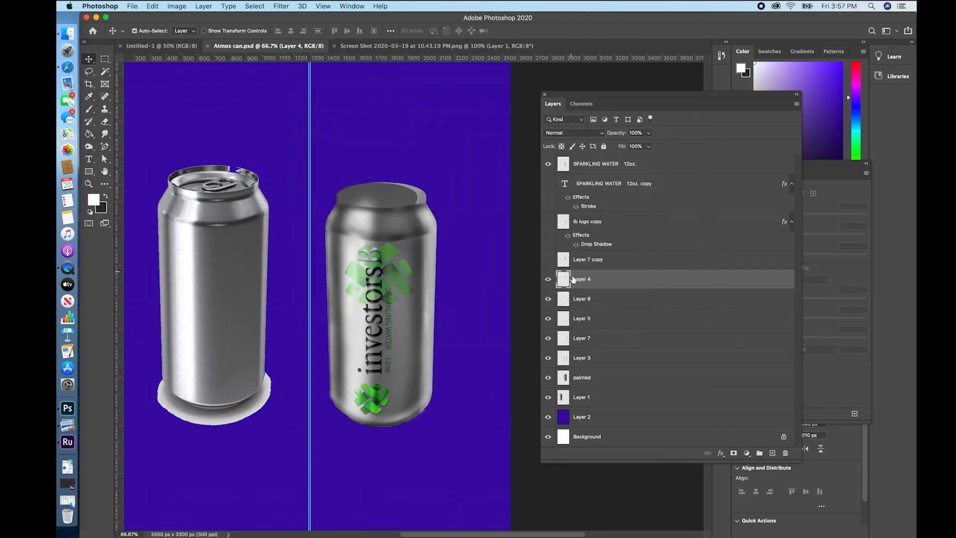
# Delete Layer 1, which holds the reference photo of the can
pyautogui.click(608, 398)
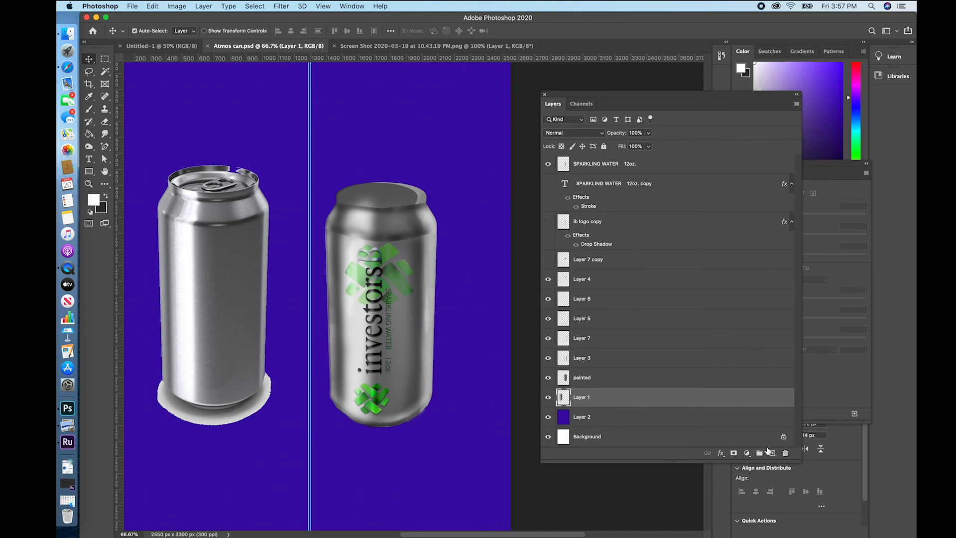
pyautogui.click(786, 453)
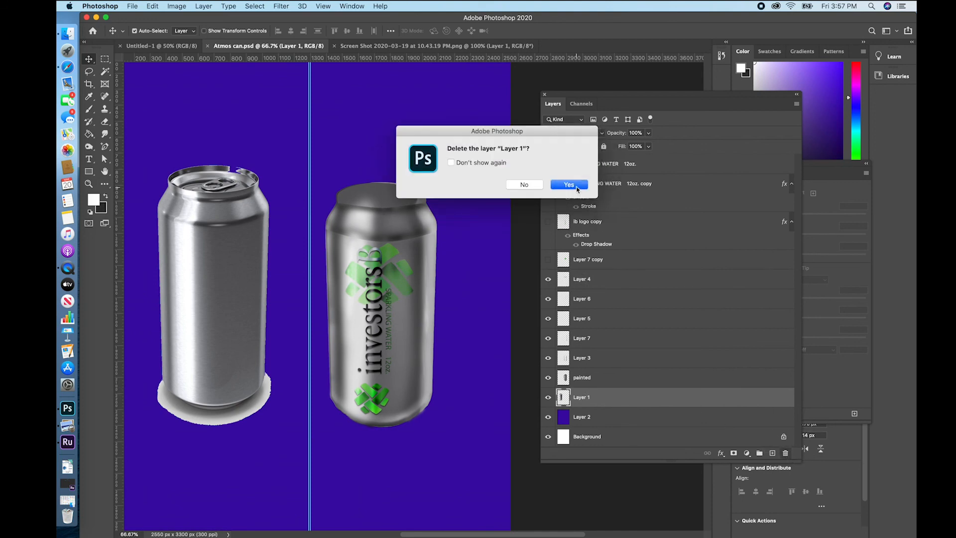
pyautogui.click(569, 185)
# Merge all layers from "painted" up to "SPARKLING WATER 12oz." into one layer
pyautogui.click(632, 380)
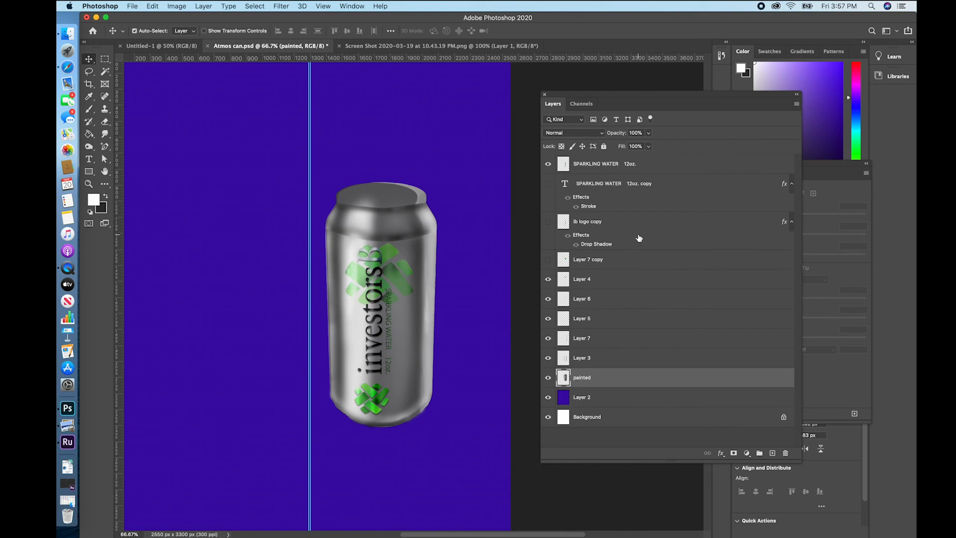
pyautogui.keyDown('shift'); pyautogui.click(691, 172); pyautogui.keyUp('shift')
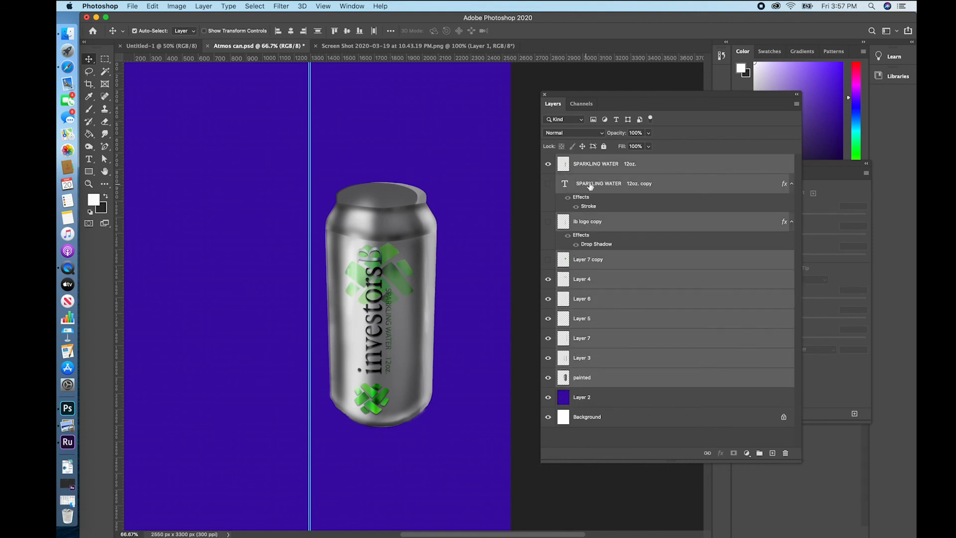
pyautogui.rightClick(663, 169)
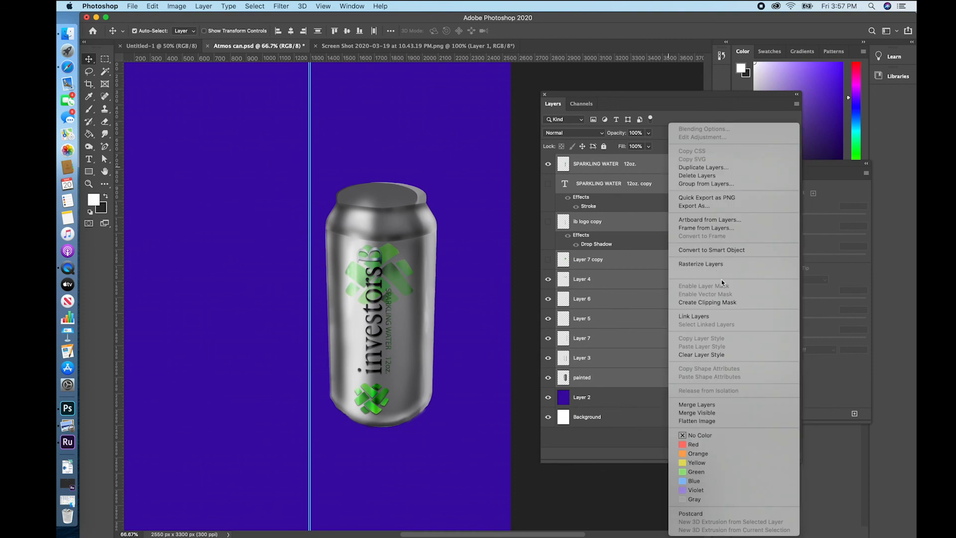
pyautogui.click(718, 402)
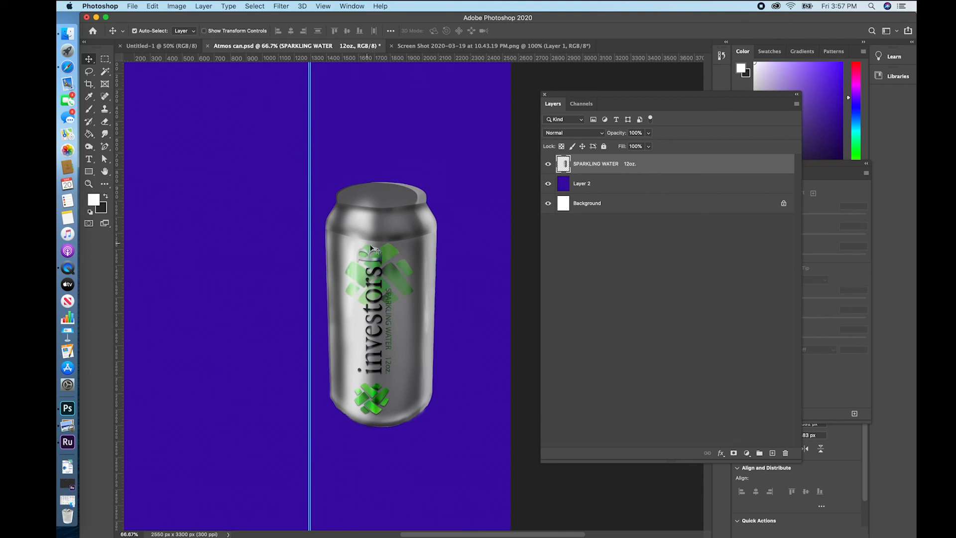
# Move the merged can so it is centred on the vertical guides, and remove the guides from the canvas
pyautogui.moveTo(371, 247); pyautogui.dragTo(413, 201)
pyautogui.moveTo(344, 211); pyautogui.dragTo(388, 222)
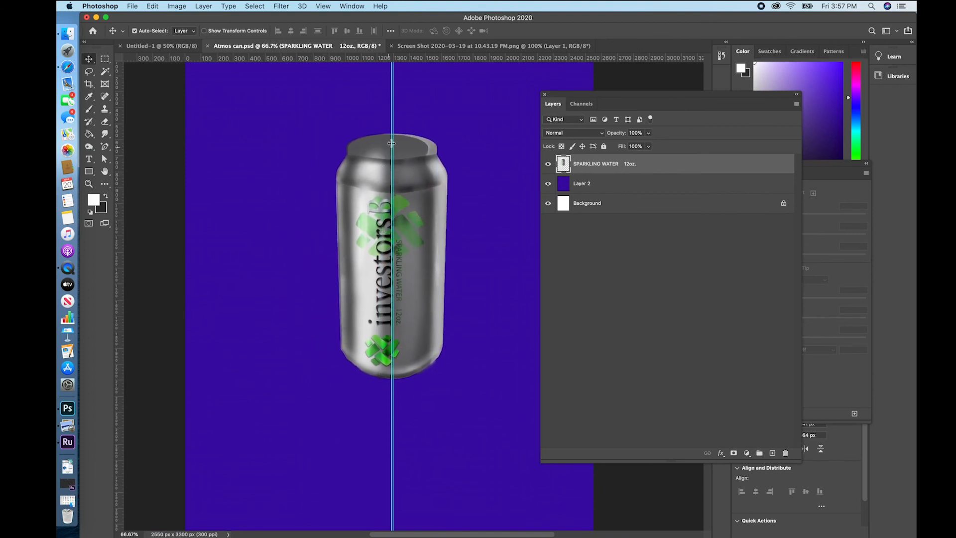
pyautogui.moveTo(391, 143); pyautogui.dragTo(118, 94)
# Add a drop shadow to the merged can layer with 25 px distance, 26% spread and 174 px size
pyautogui.doubleClick(718, 164)
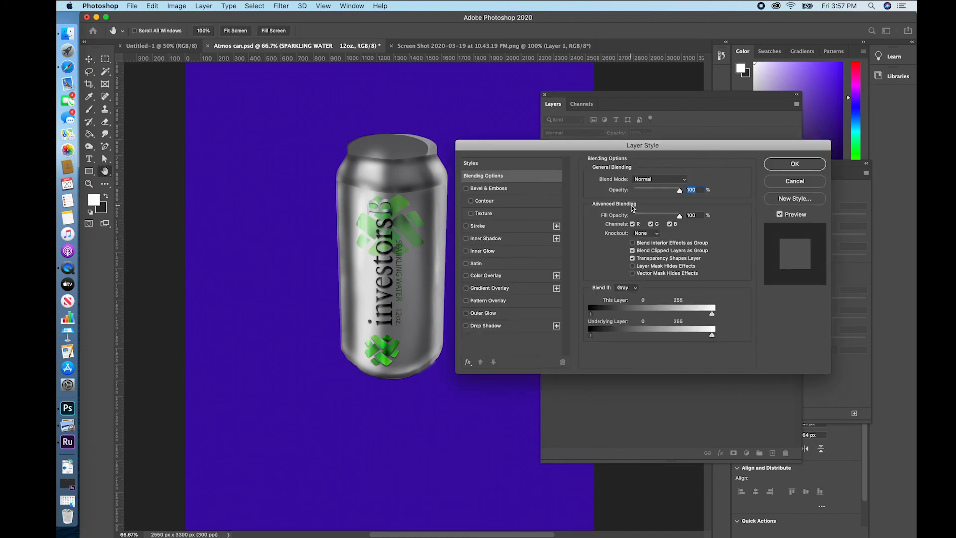
pyautogui.click(507, 329)
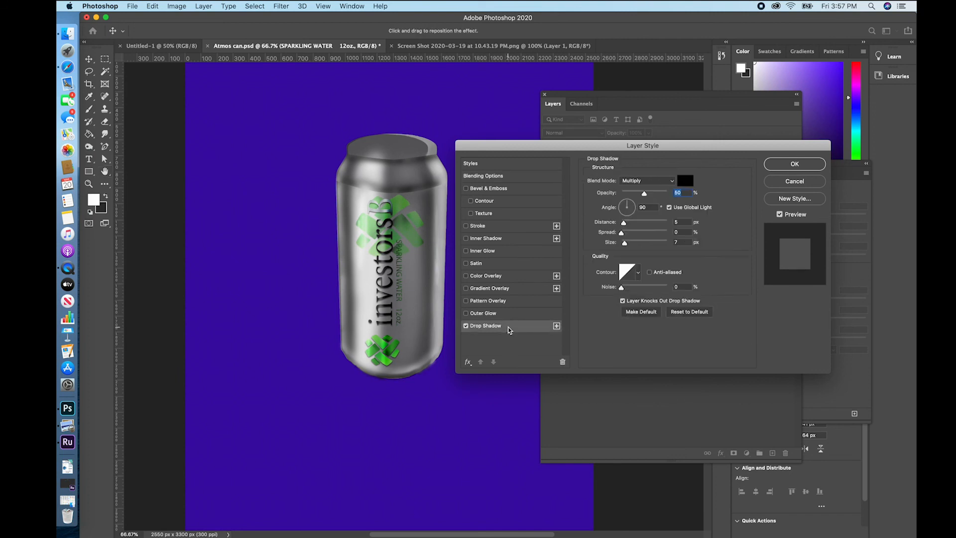
pyautogui.click(633, 222)
pyautogui.click(633, 232)
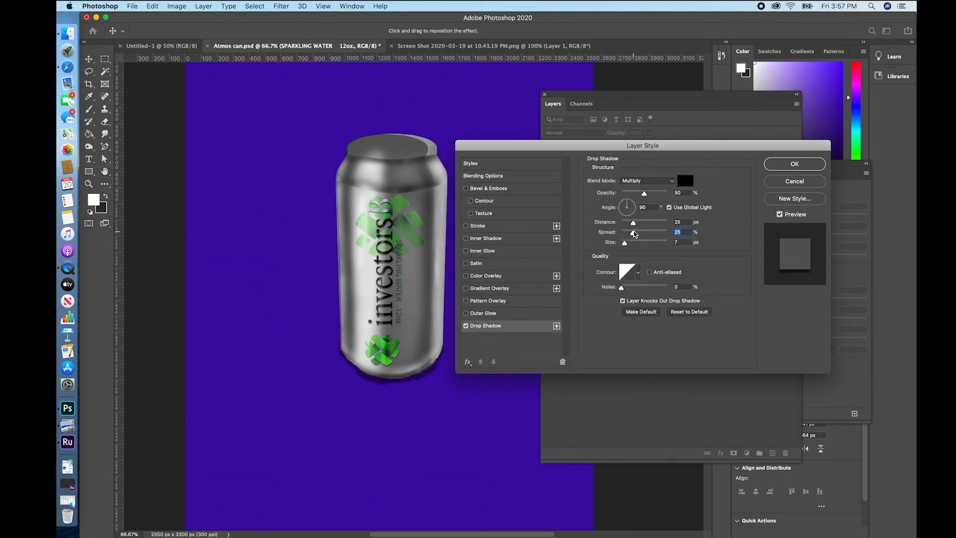
pyautogui.moveTo(633, 231); pyautogui.dragTo(655, 244)
pyautogui.click(633, 242)
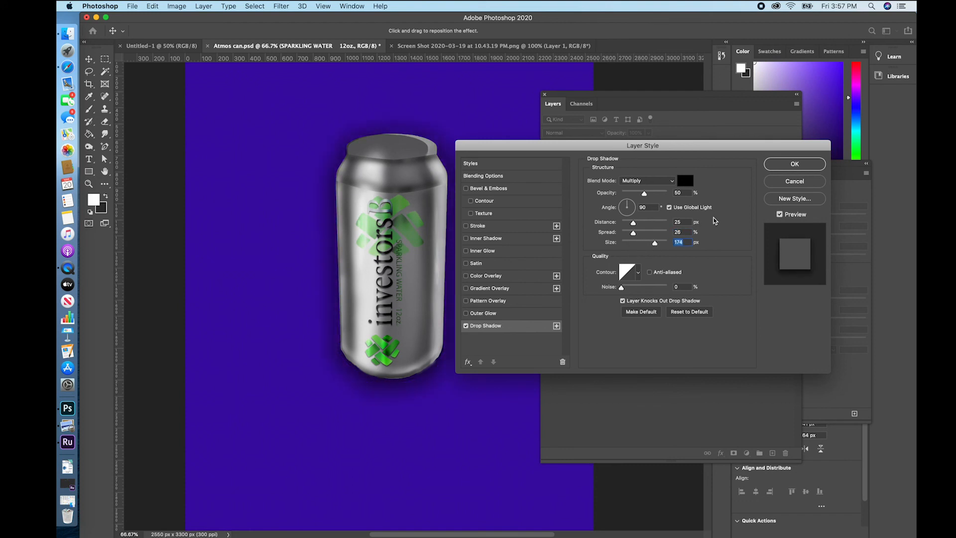
# Add an outer glow to the can with 49% spread and the dark purple colour #130236, based on the background purple
pyautogui.moveTo(515, 145); pyautogui.dragTo(615, 96)
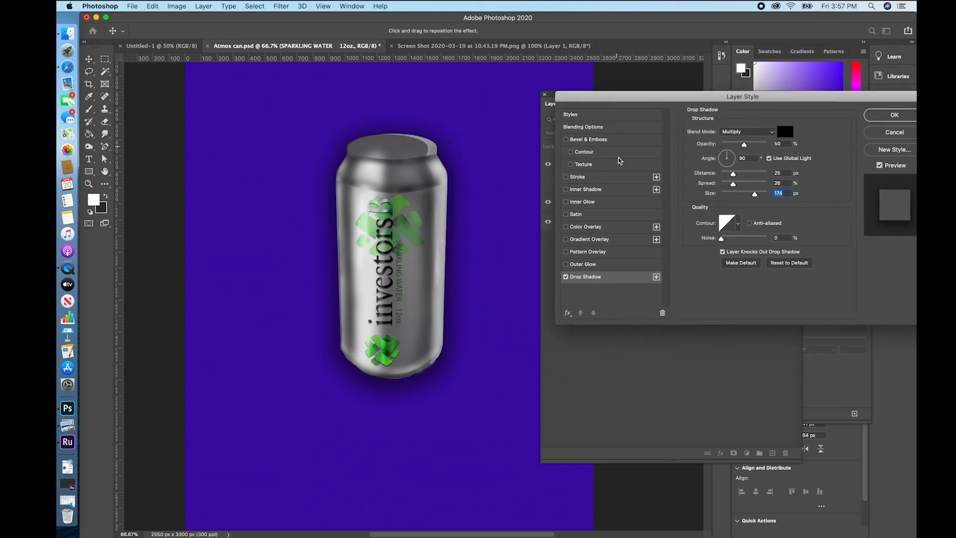
pyautogui.click(613, 265)
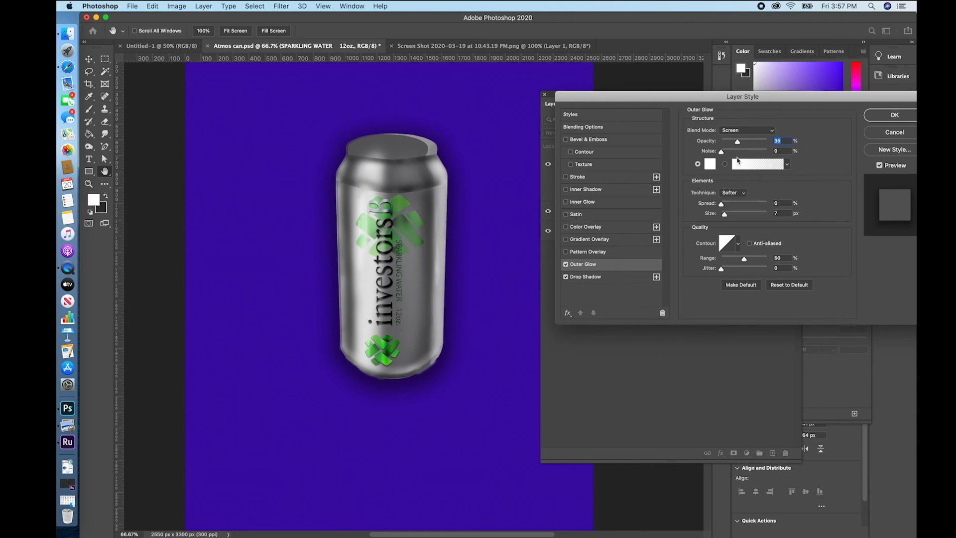
pyautogui.click(743, 205)
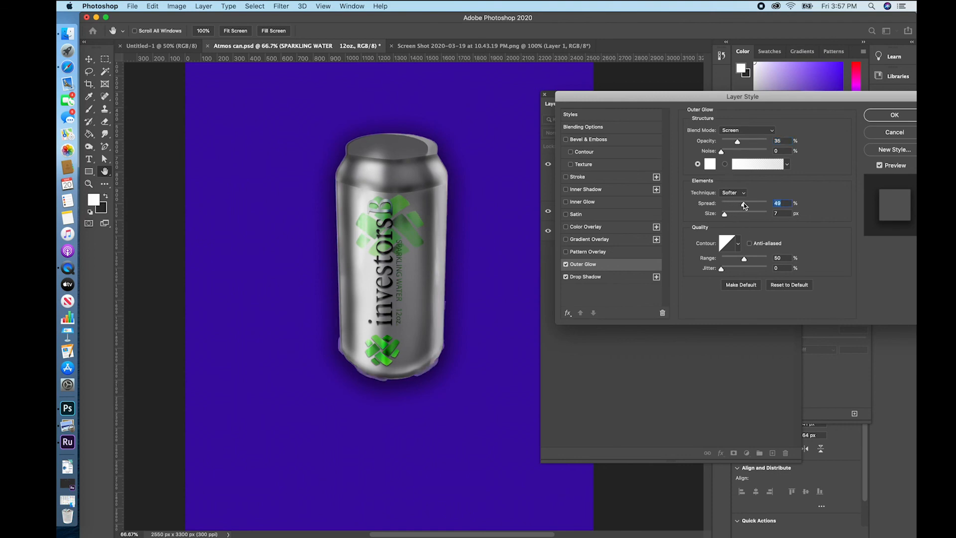
pyautogui.click(711, 165)
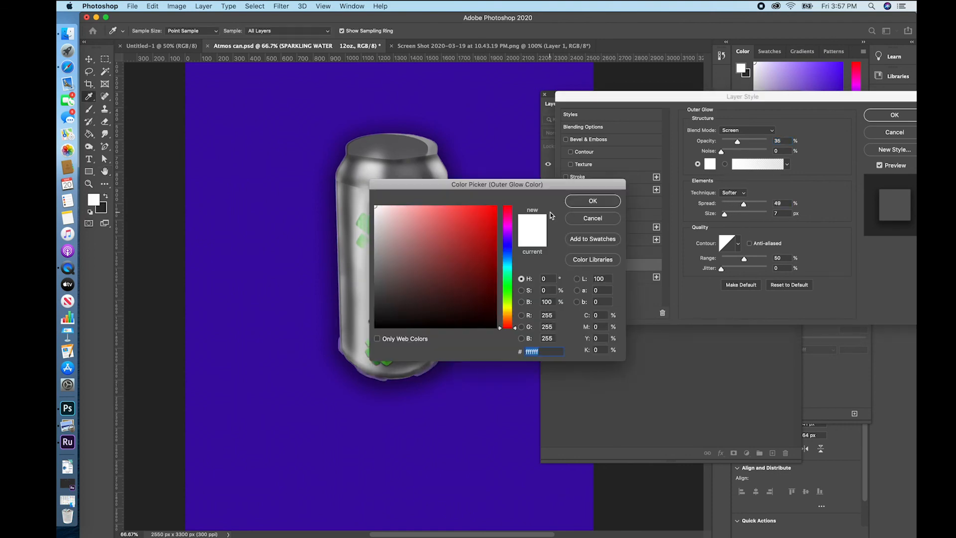
pyautogui.click(495, 119)
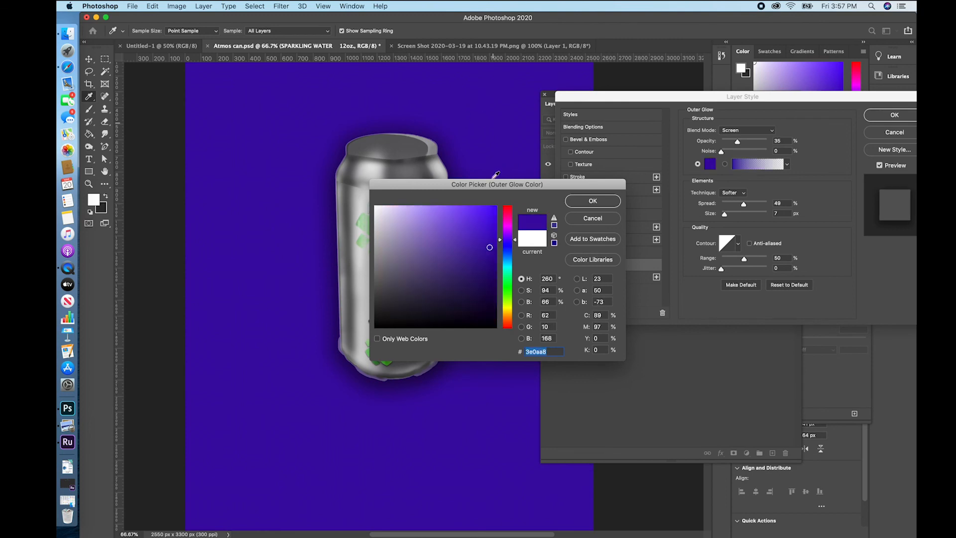
pyautogui.moveTo(492, 251); pyautogui.dragTo(492, 302)
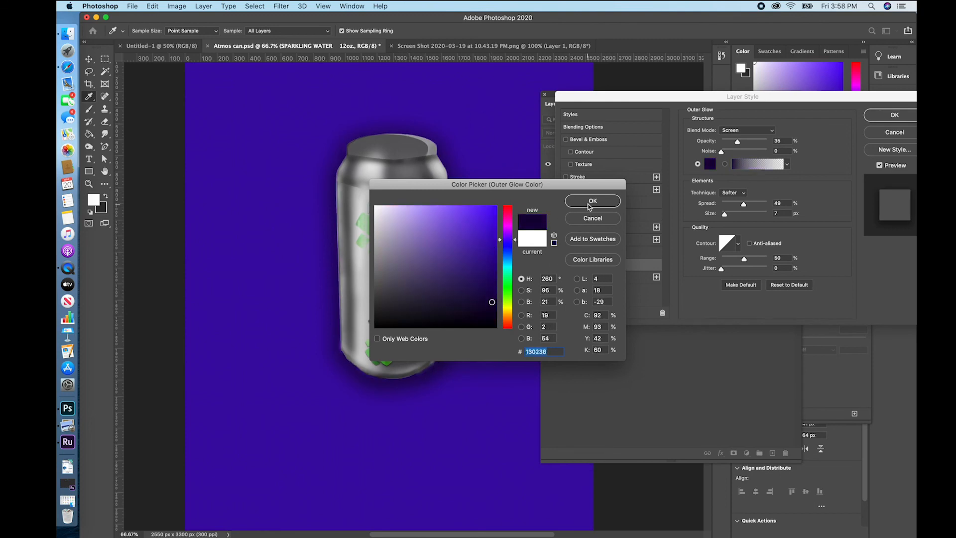
pyautogui.click(589, 204)
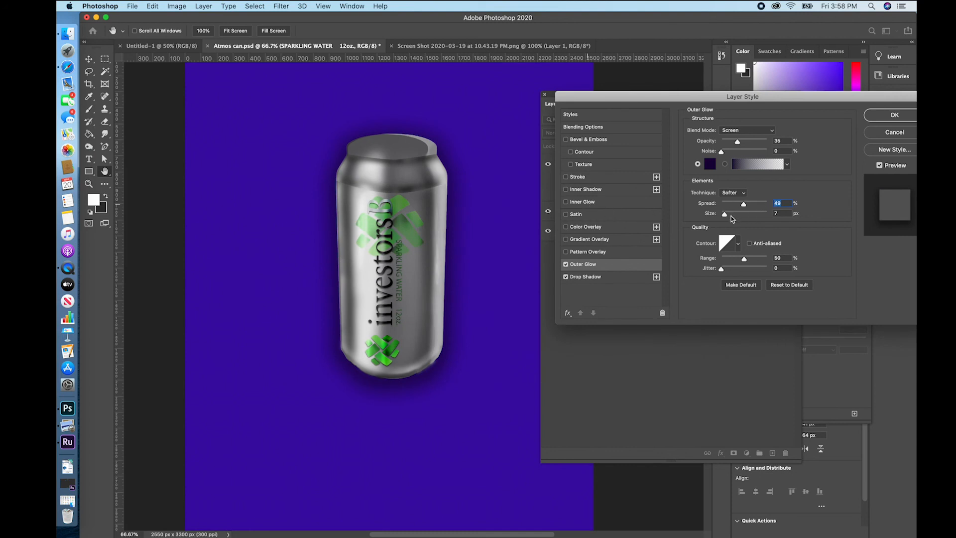
# Set the outer glow's size to 250 px and noise to 48%, trying Normal and Dissolve blending at 64% opacity
pyautogui.moveTo(730, 215); pyautogui.dragTo(769, 217)
pyautogui.moveTo(746, 142); pyautogui.dragTo(753, 142)
pyautogui.click(755, 131)
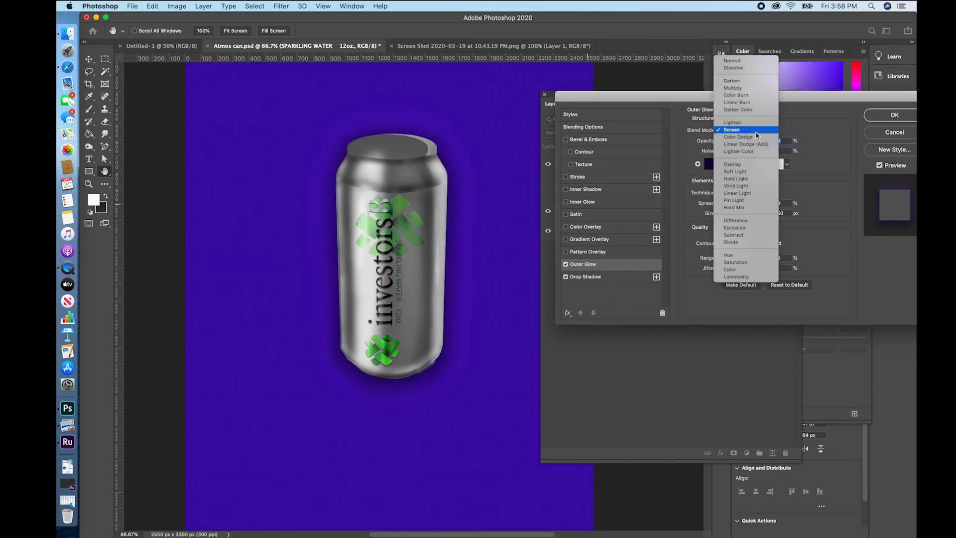
pyautogui.click(742, 60)
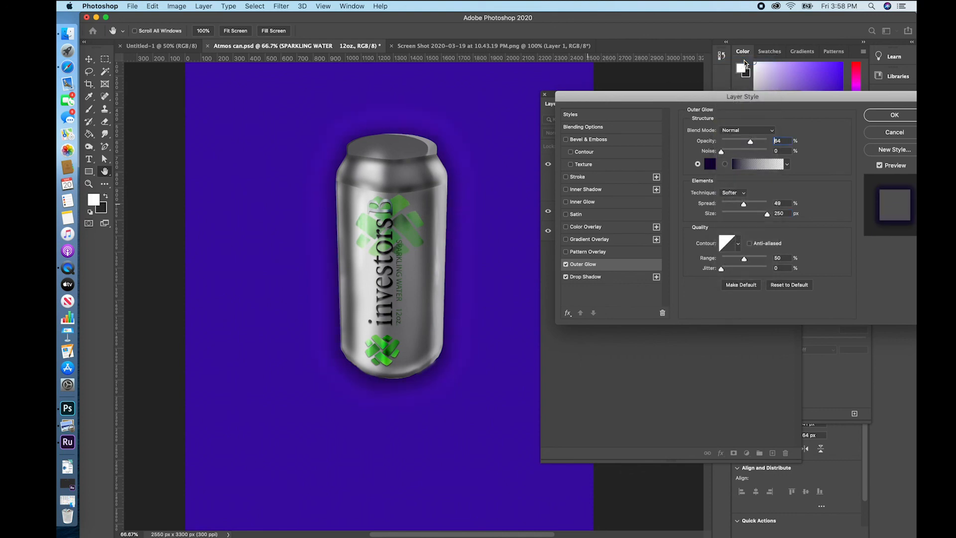
pyautogui.click(766, 130)
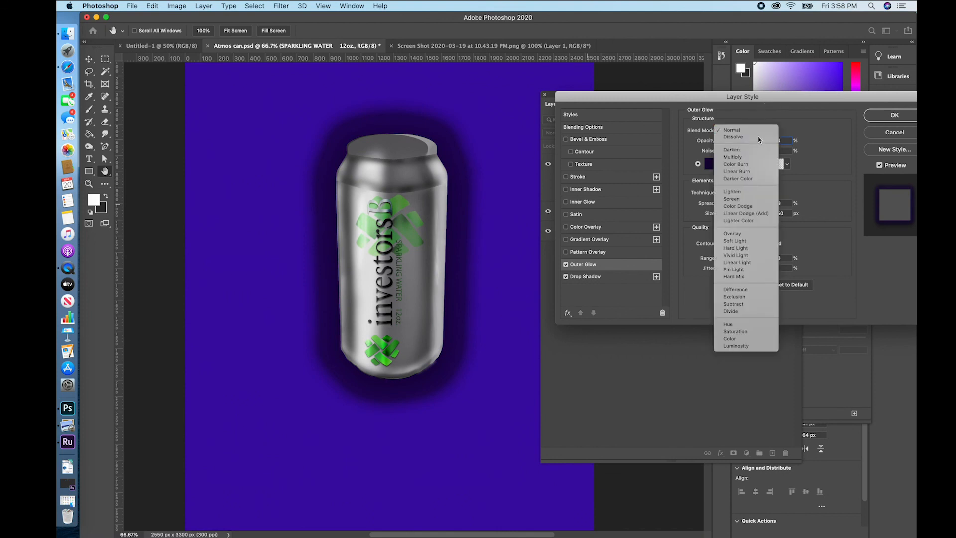
pyautogui.click(759, 137)
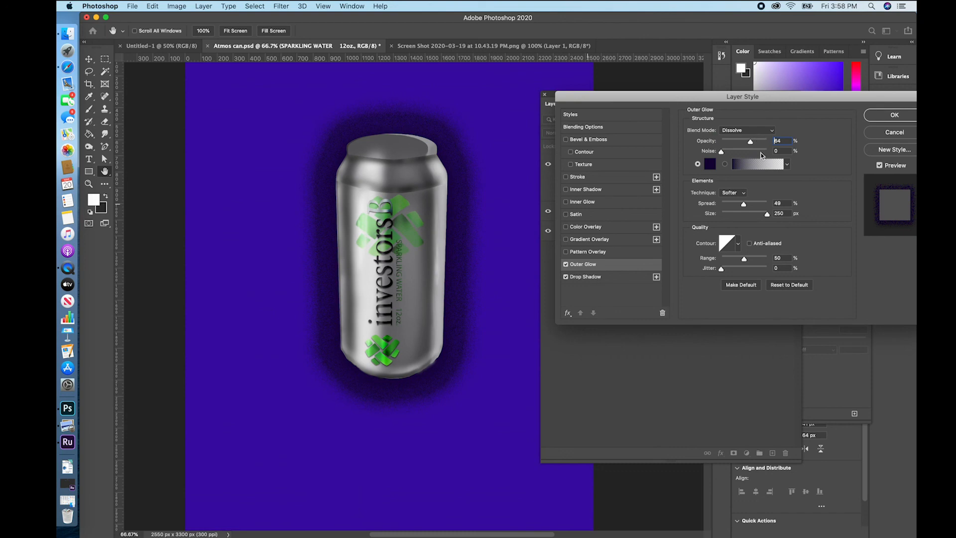
pyautogui.moveTo(731, 152); pyautogui.dragTo(744, 154)
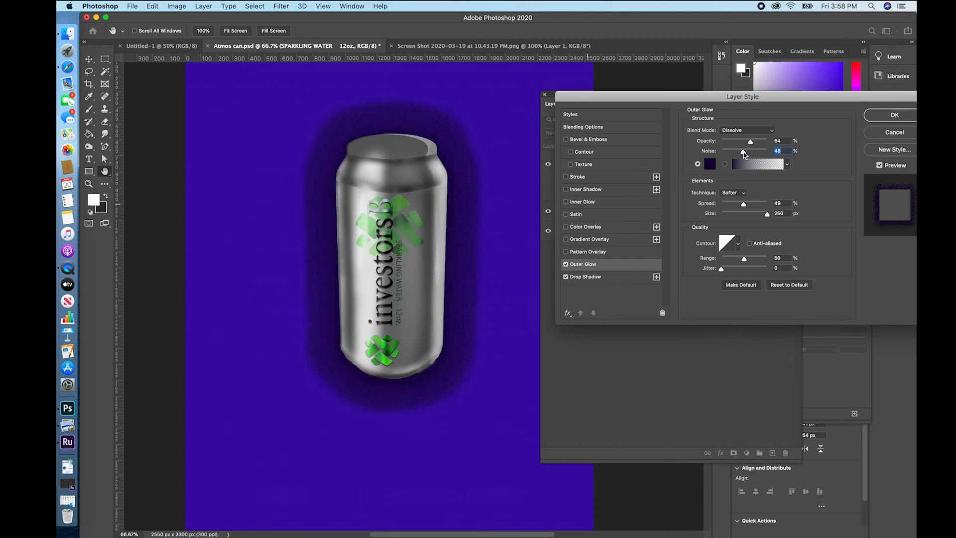
# Try Darken blending, settle on Multiply with 32% opacity for the outer glow, and apply the layer style
pyautogui.click(746, 130)
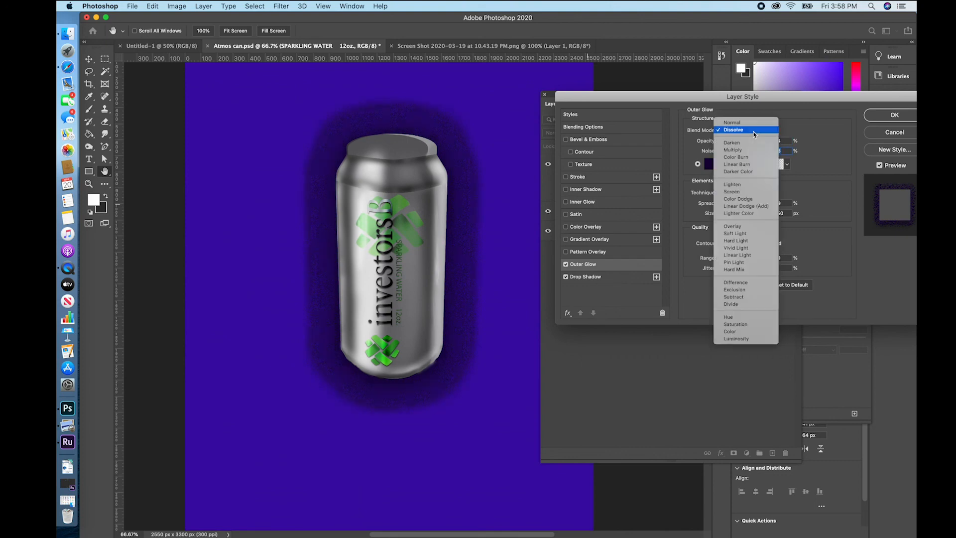
pyautogui.click(752, 144)
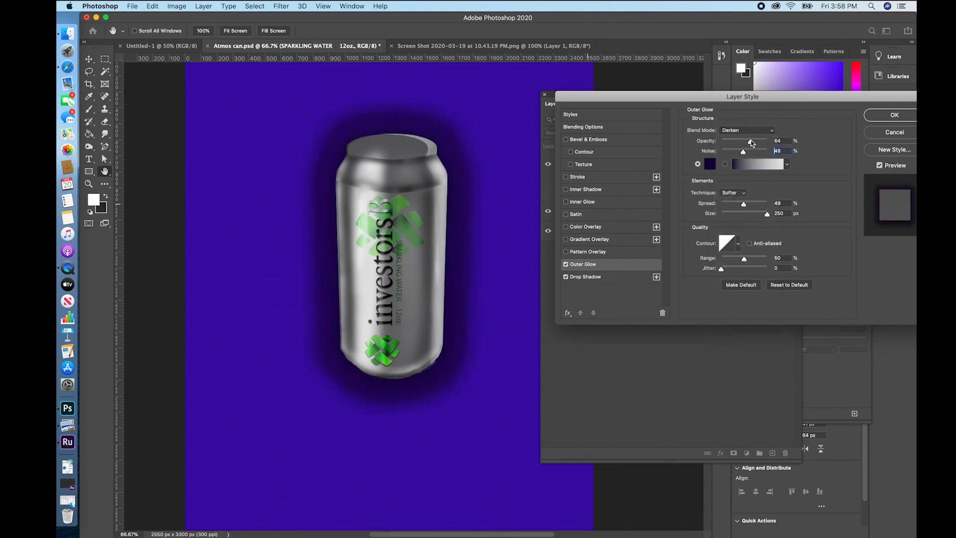
pyautogui.click(746, 130)
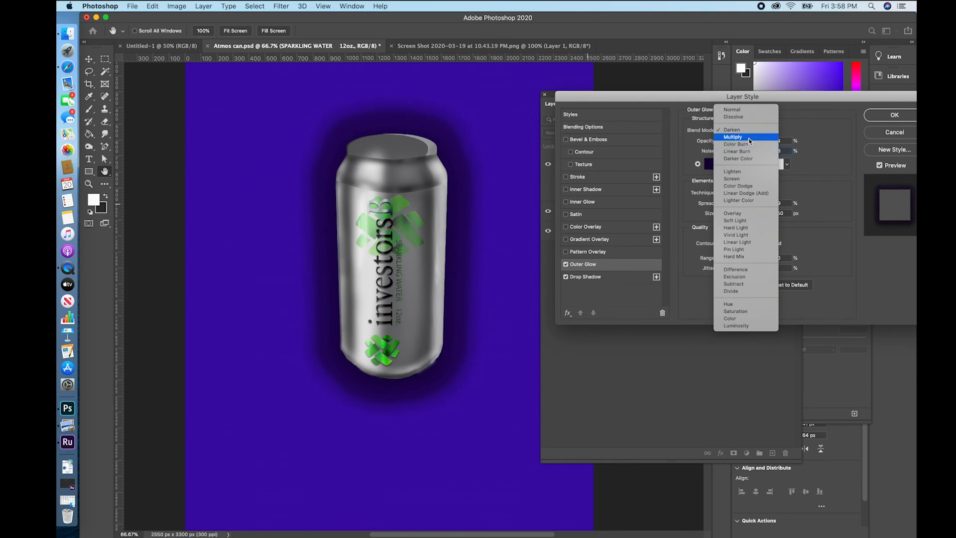
pyautogui.click(749, 138)
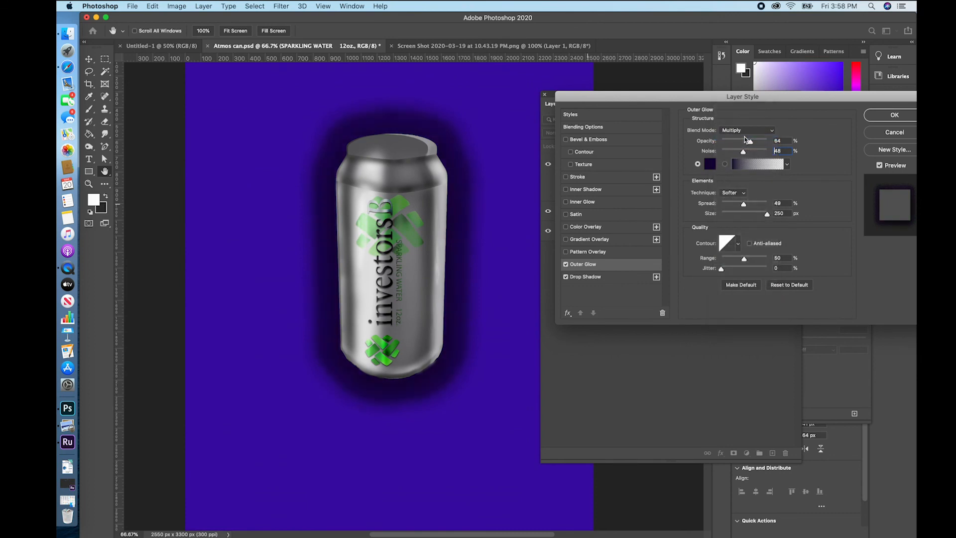
pyautogui.moveTo(749, 142); pyautogui.dragTo(732, 146)
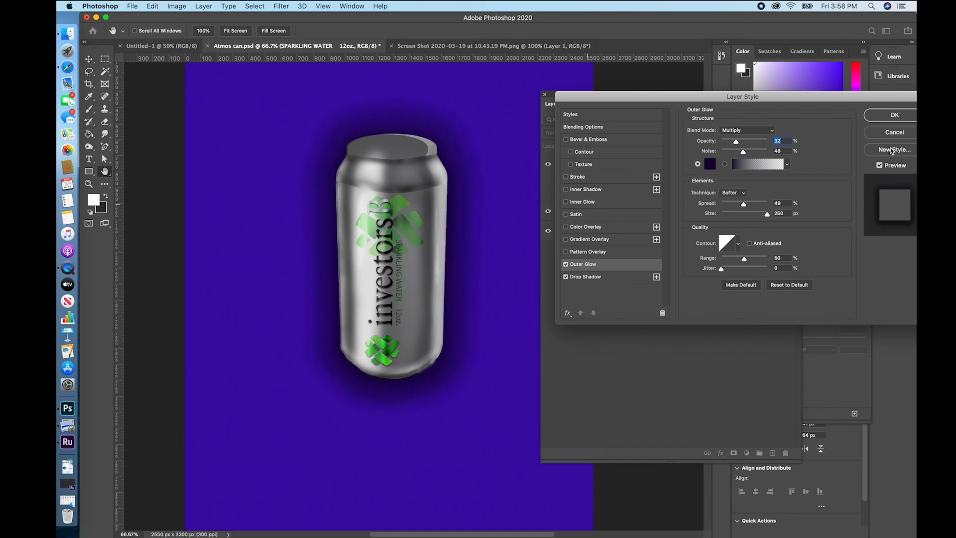
pyautogui.click(901, 117)
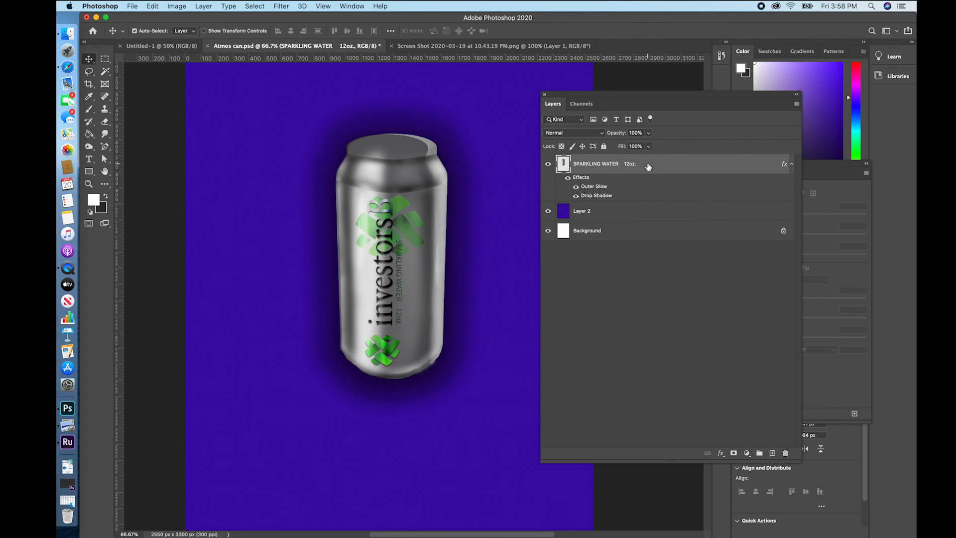
# Load the saved "can2" channel as a new selection
pyautogui.click(253, 6)
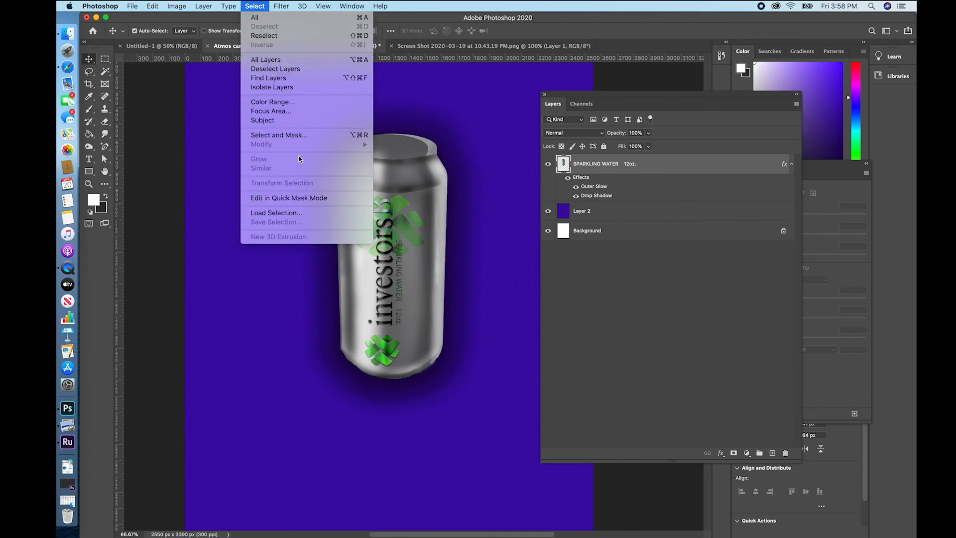
pyautogui.click(303, 213)
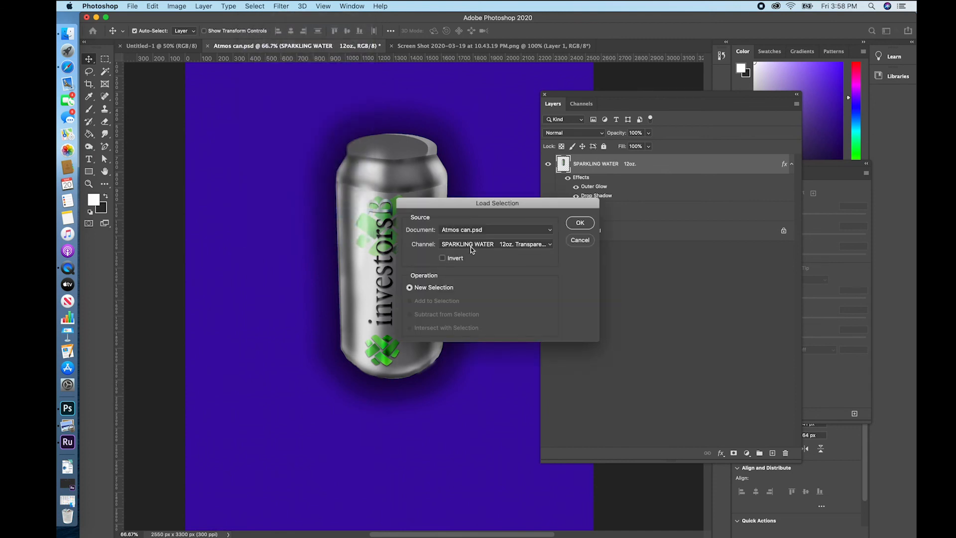
pyautogui.click(518, 244)
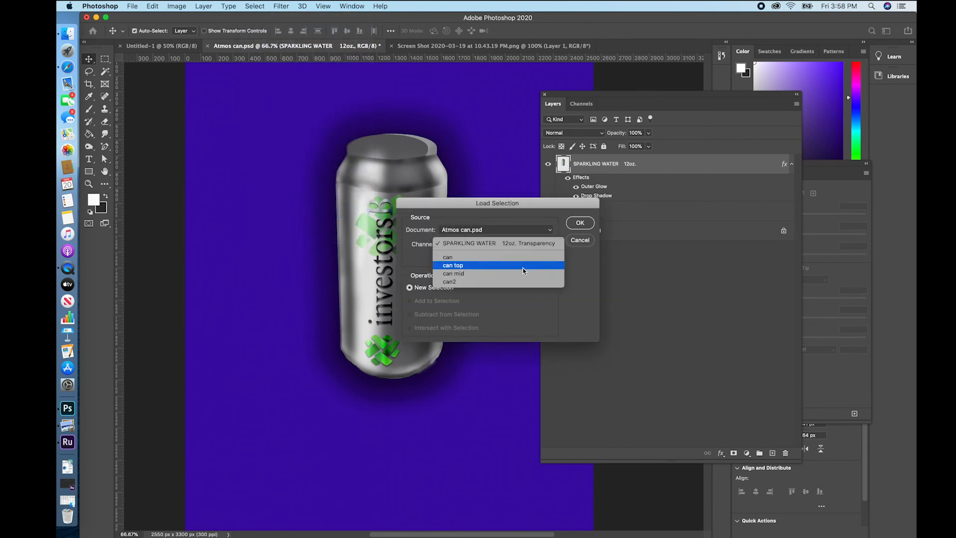
pyautogui.click(498, 283)
pyautogui.click(587, 224)
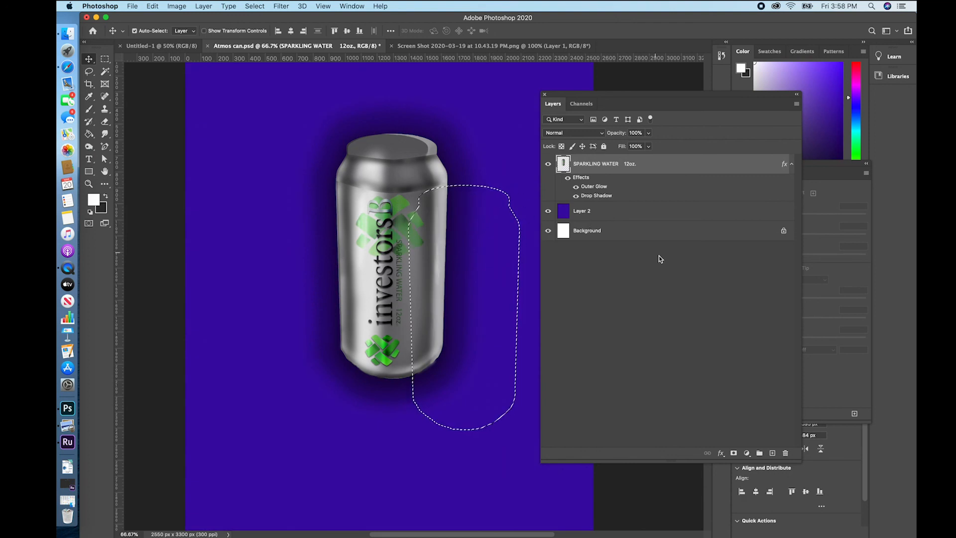
# Create a new layer above the can and set the foreground to a darker shade of the purple sampled from the glow
pyautogui.click(772, 452)
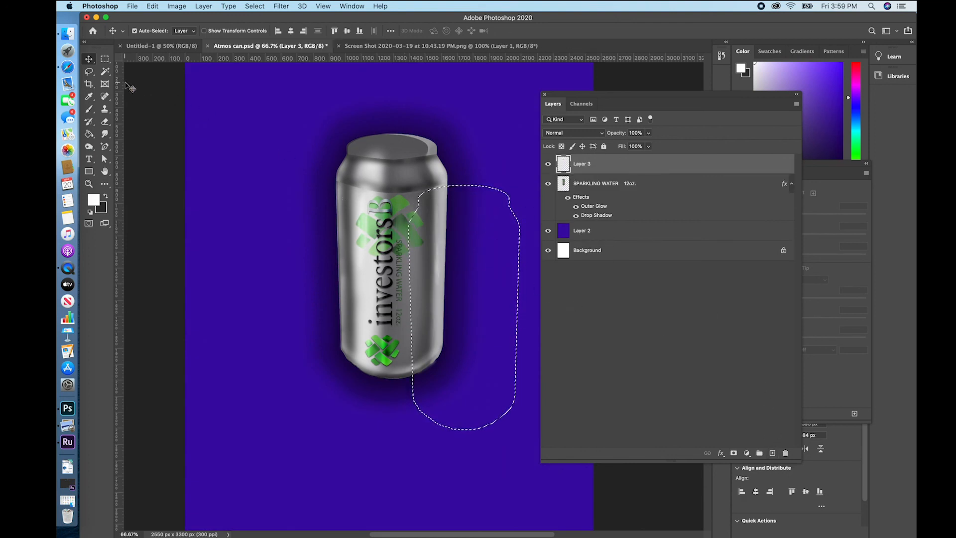
pyautogui.click(90, 96)
pyautogui.click(327, 158)
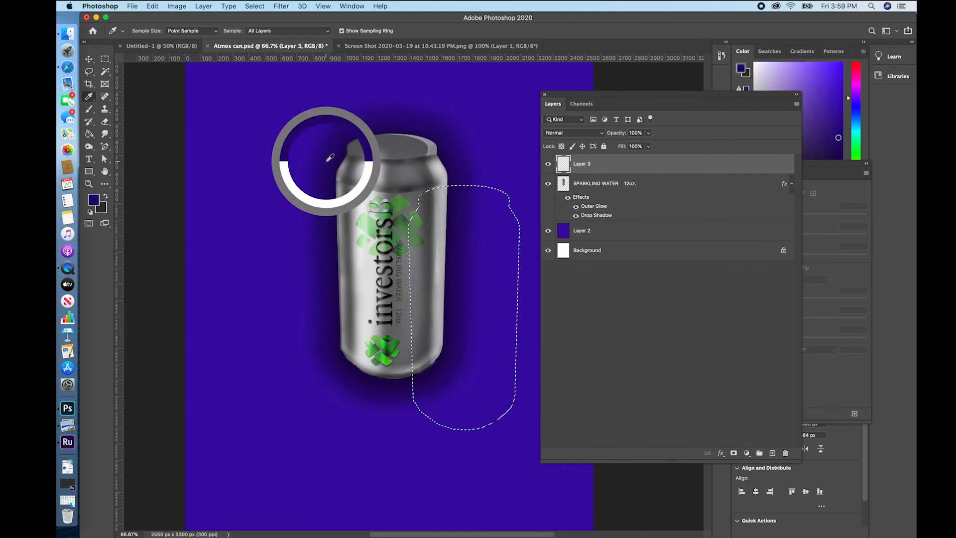
pyautogui.click(92, 200)
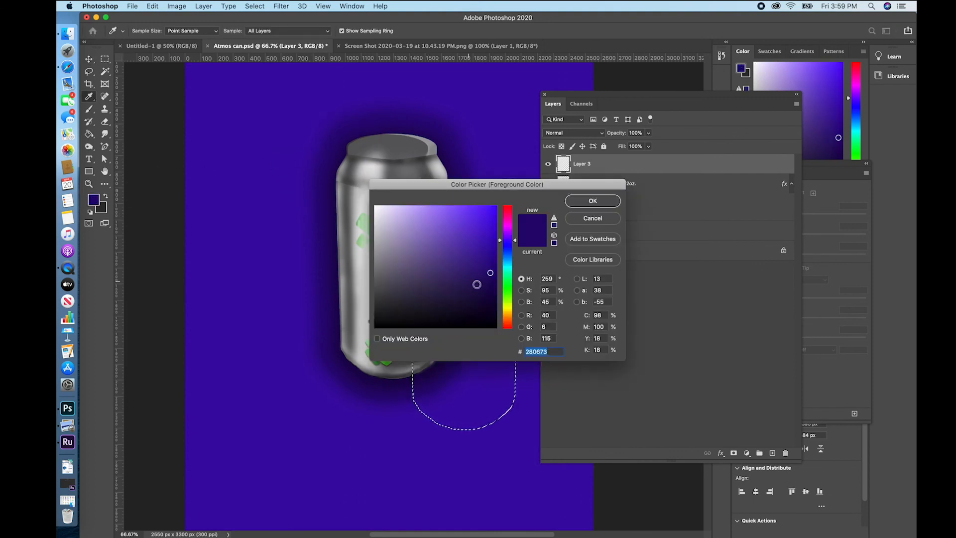
pyautogui.click(589, 201)
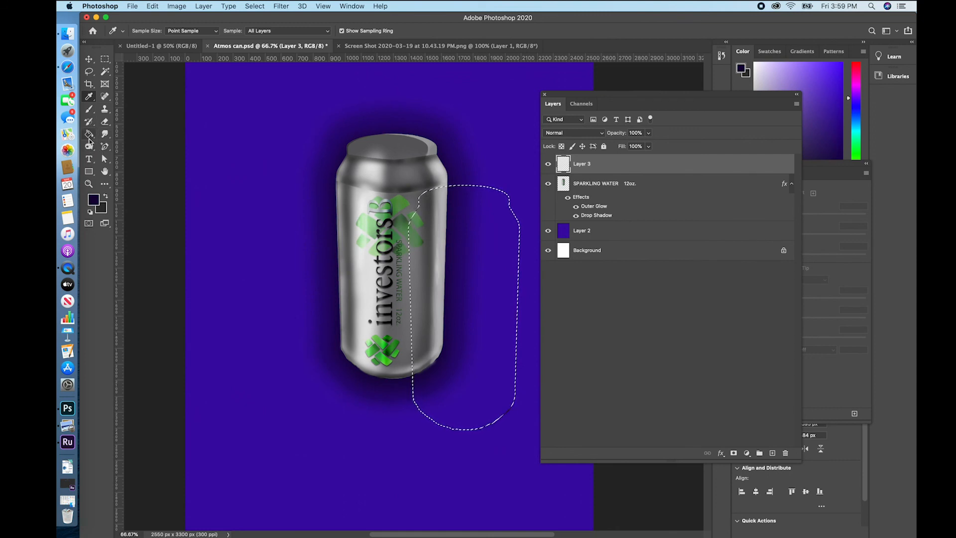
# Fill the can-shaped selection on the new layer with the dark purple foreground colour and deselect it
pyautogui.click(89, 133)
pyautogui.click(457, 262)
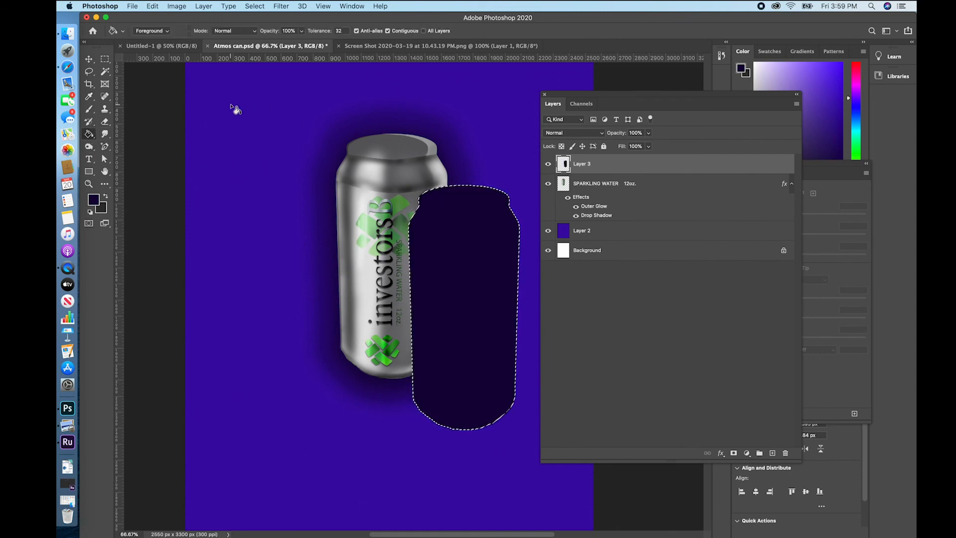
pyautogui.click(262, 7)
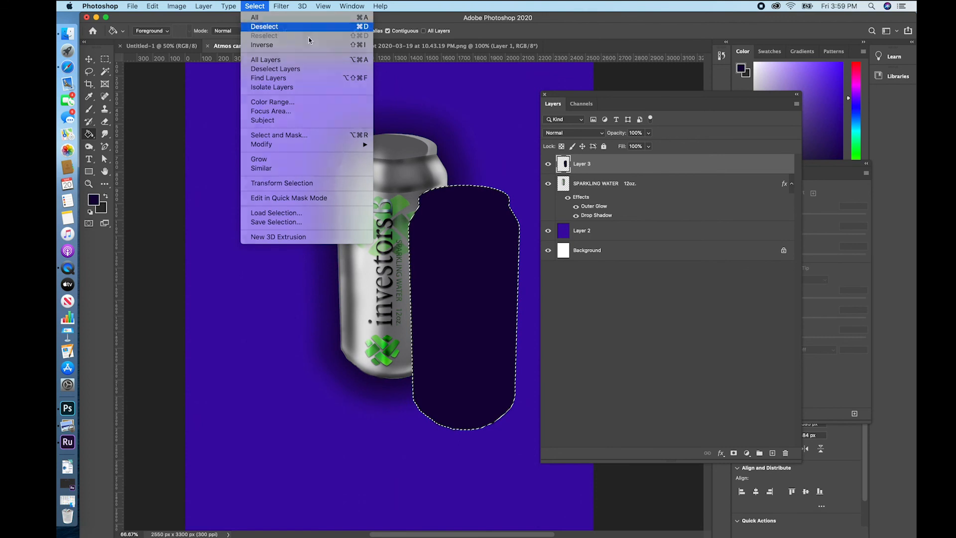
pyautogui.click(264, 26)
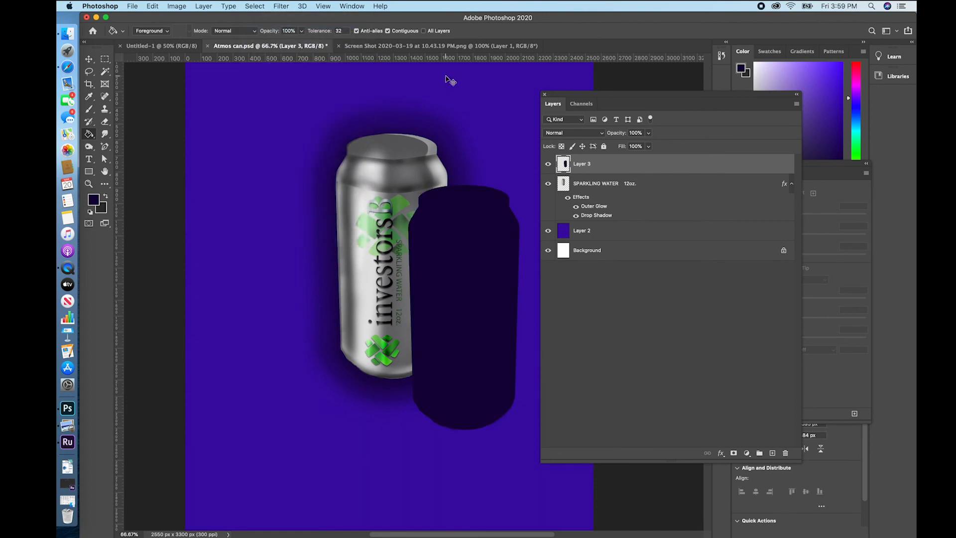
# Flip the dark silhouette upside down by scaling it to about -107%, and position it below the can, overlapping its lower part
pyautogui.press('super+minus')
pyautogui.click(153, 7)
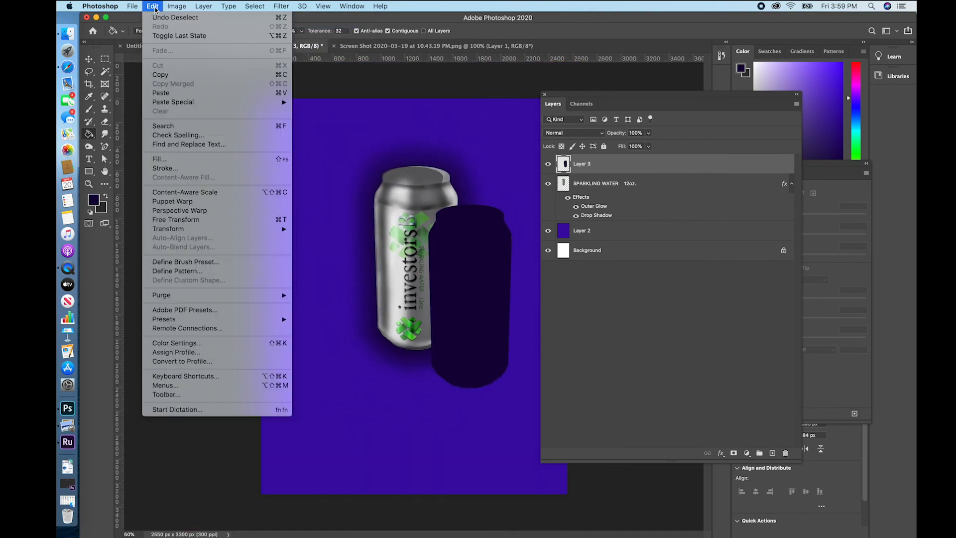
pyautogui.moveTo(279, 229)
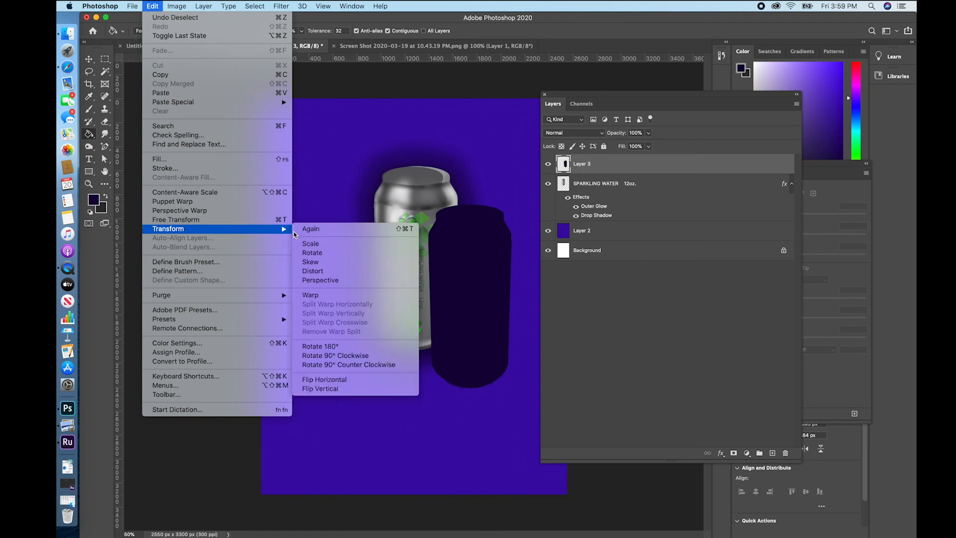
pyautogui.click(328, 245)
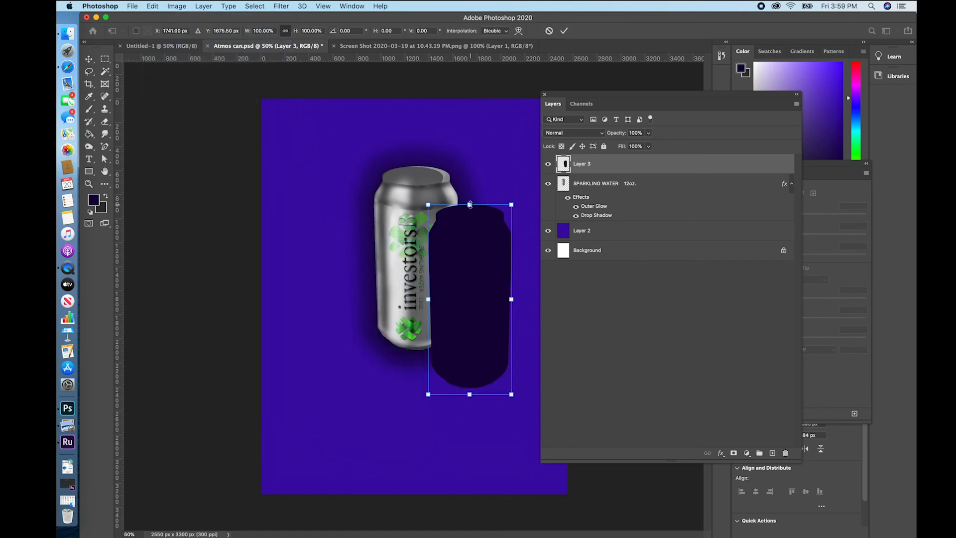
pyautogui.moveTo(469, 205); pyautogui.dragTo(471, 528)
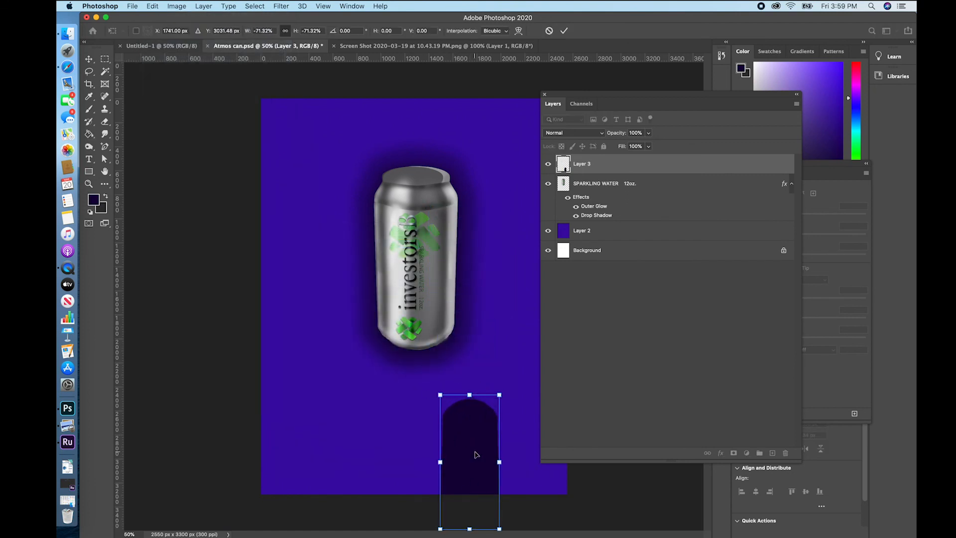
pyautogui.moveTo(476, 454); pyautogui.dragTo(412, 364)
pyautogui.moveTo(403, 451); pyautogui.dragTo(401, 511)
pyautogui.moveTo(390, 424); pyautogui.dragTo(403, 416)
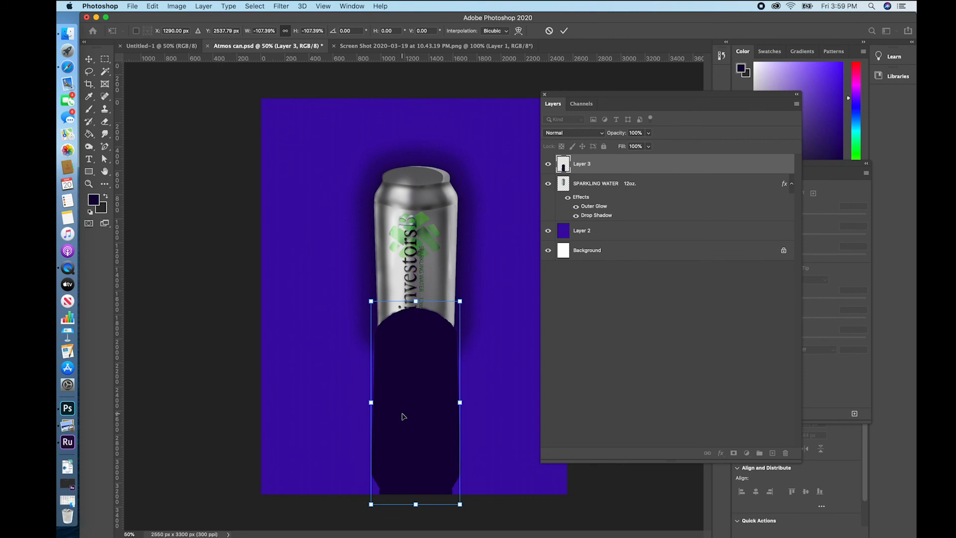
pyautogui.press('Return')
pyautogui.press('g')
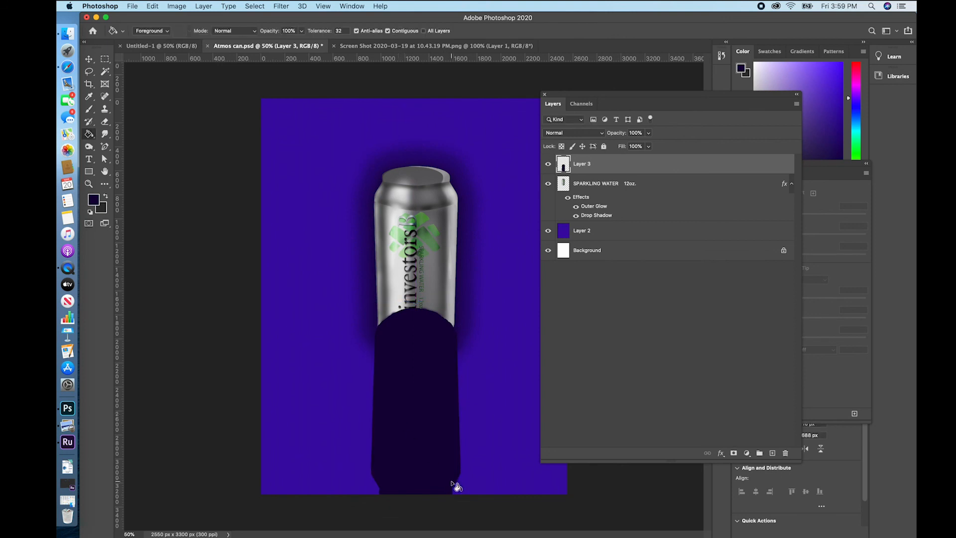
# Skew the far end of the flipped silhouette down-left and widen it so it slants away from the can like a cast shadow
pyautogui.click(159, 8)
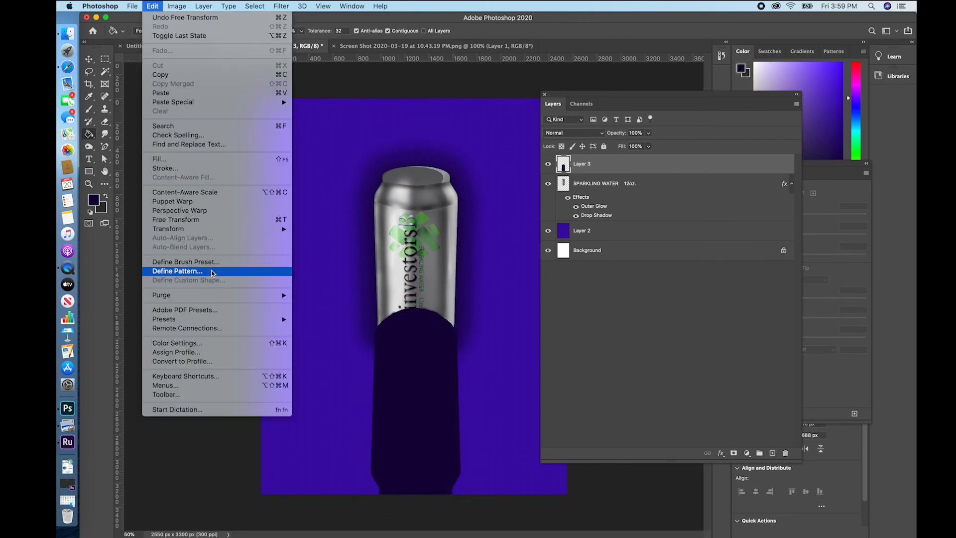
pyautogui.moveTo(224, 229)
pyautogui.click(311, 261)
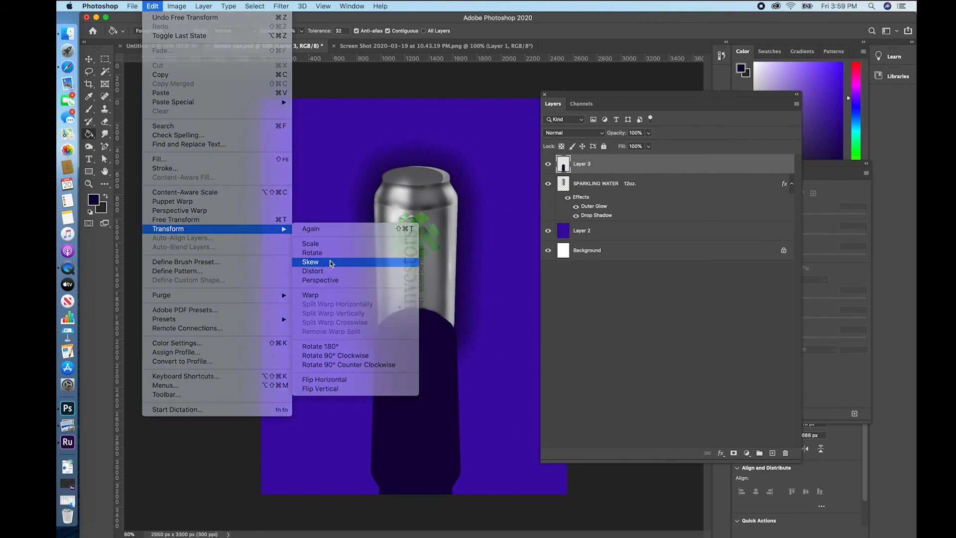
pyautogui.moveTo(370, 504); pyautogui.dragTo(232, 419)
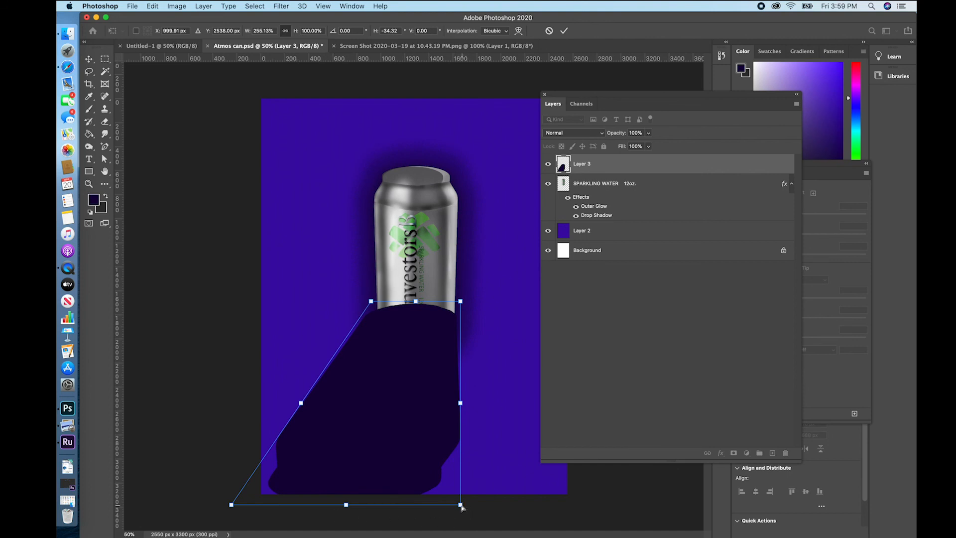
pyautogui.moveTo(461, 505); pyautogui.dragTo(412, 504)
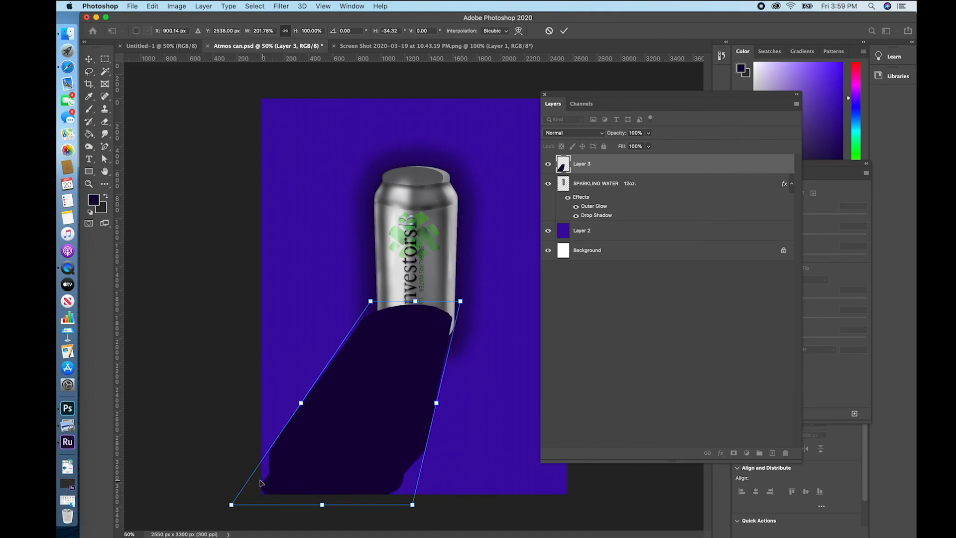
pyautogui.moveTo(231, 505); pyautogui.dragTo(208, 504)
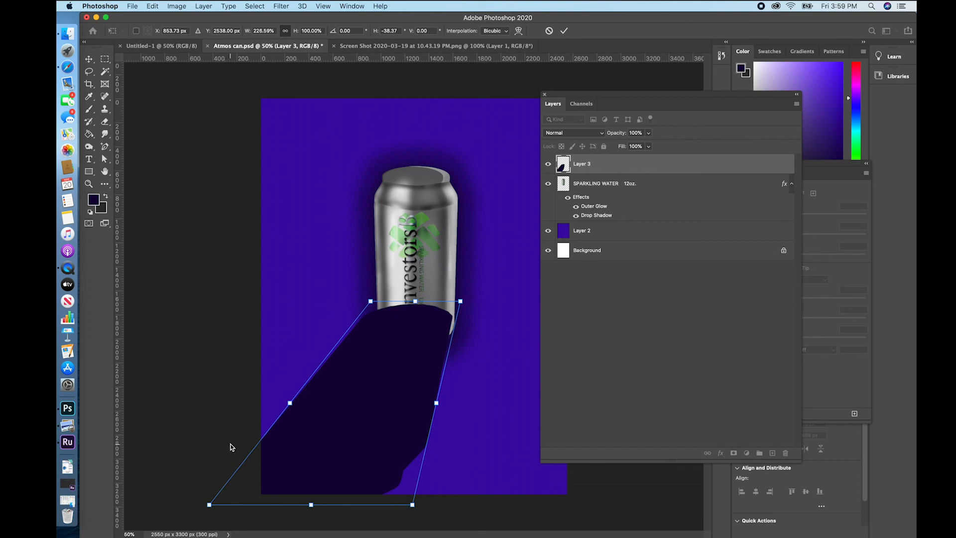
pyautogui.press('Return')
pyautogui.press('g')
# Scale the slanted silhouette to about 85% and realign its upper end with the can's base
pyautogui.click(149, 7)
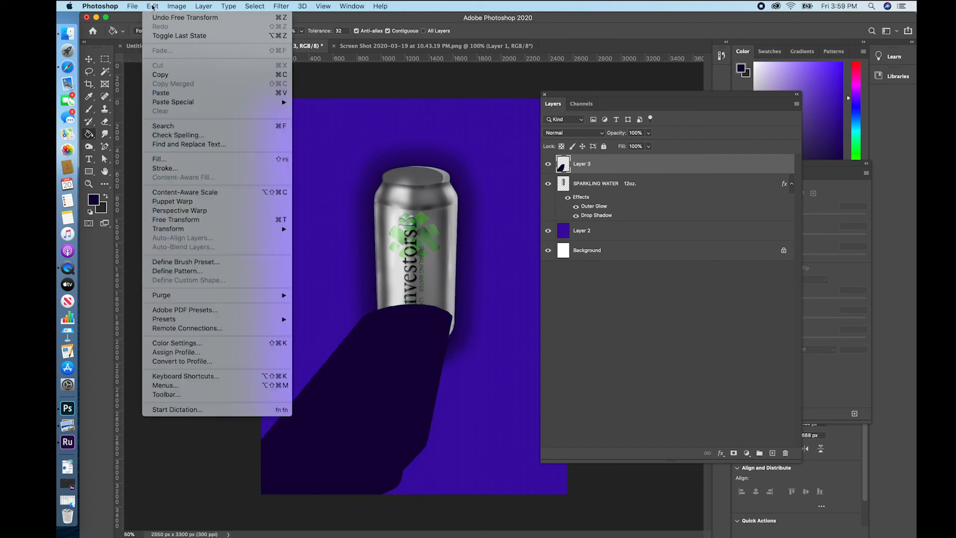
pyautogui.moveTo(231, 230)
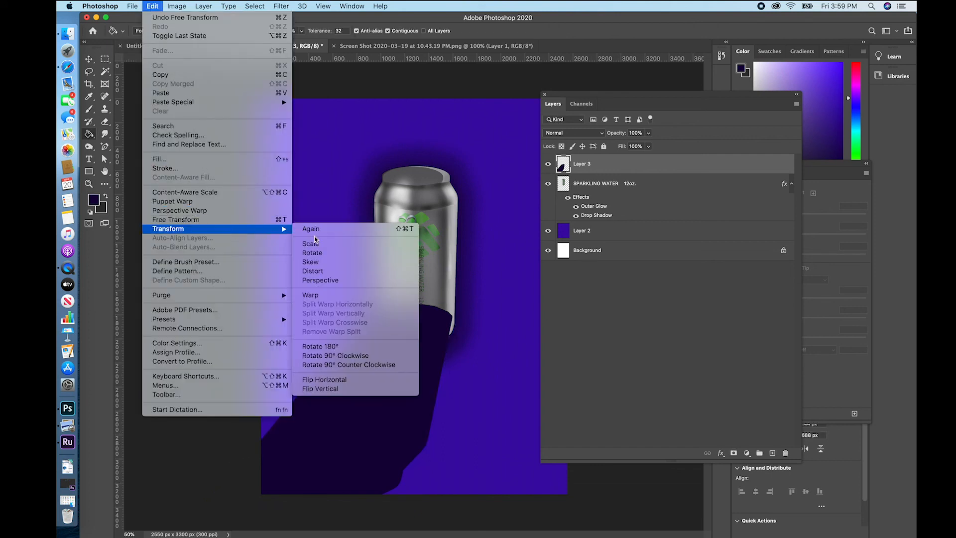
pyautogui.click(333, 243)
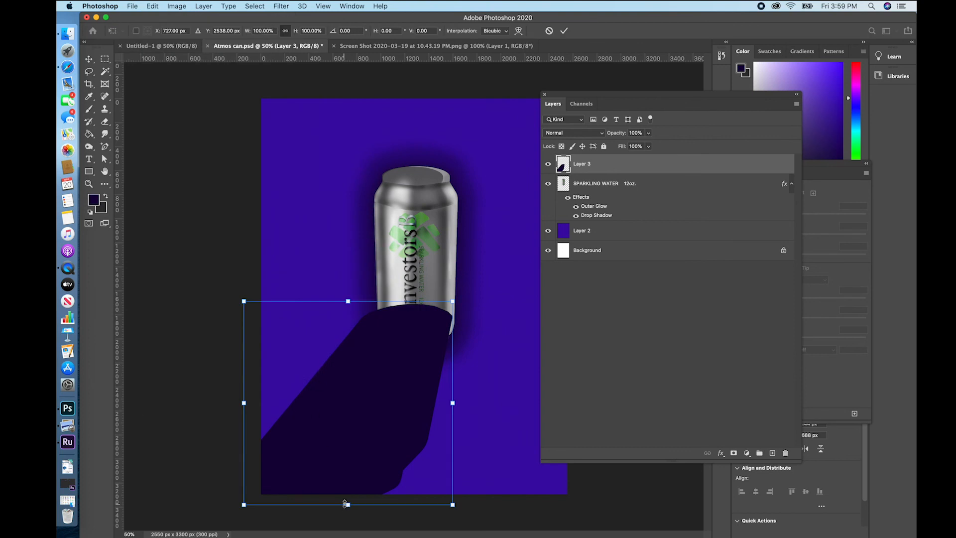
pyautogui.moveTo(345, 503); pyautogui.dragTo(348, 473)
pyautogui.moveTo(371, 408); pyautogui.dragTo(389, 409)
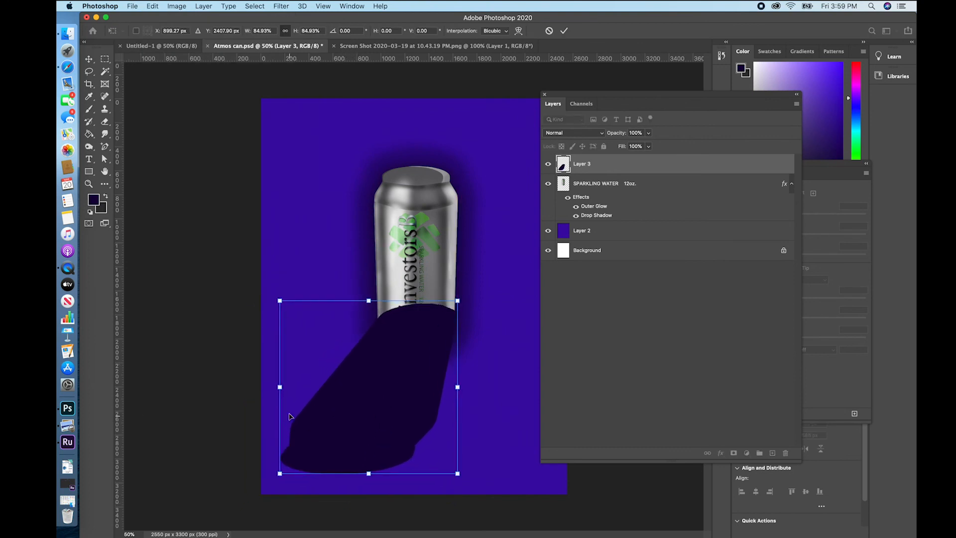
pyautogui.press('Return')
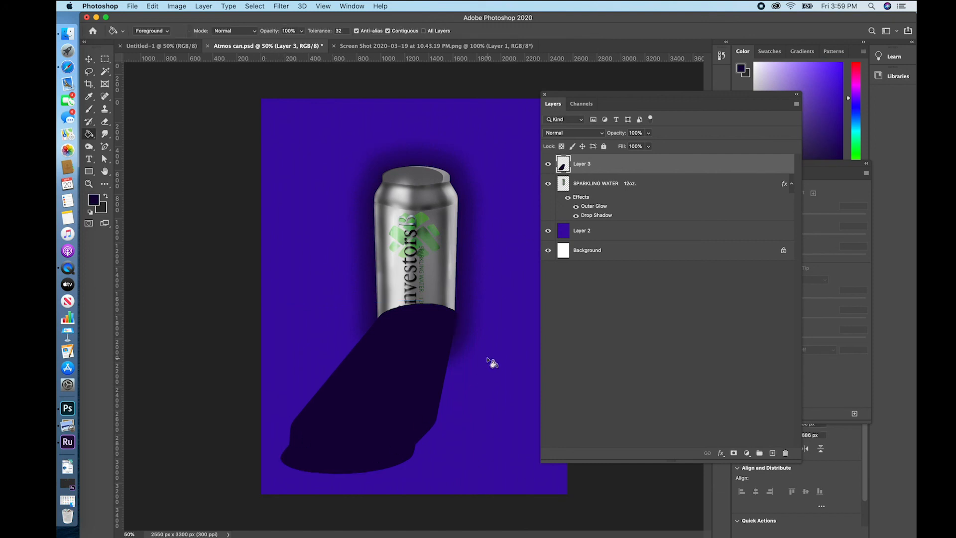
# Move the silhouette layer beneath the can layer and lower its opacity to 63%
pyautogui.moveTo(612, 166); pyautogui.dragTo(631, 227)
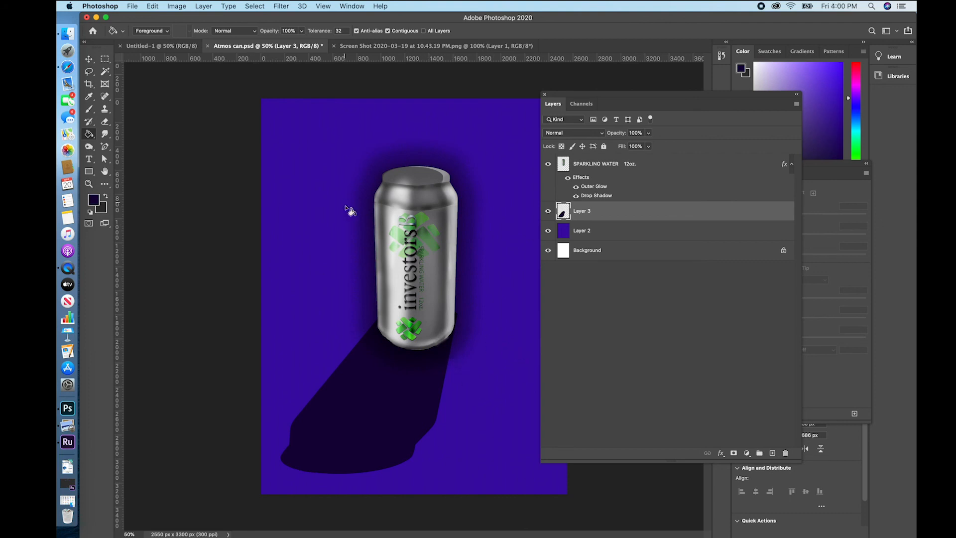
pyautogui.click(648, 133)
pyautogui.moveTo(648, 146); pyautogui.dragTo(633, 145)
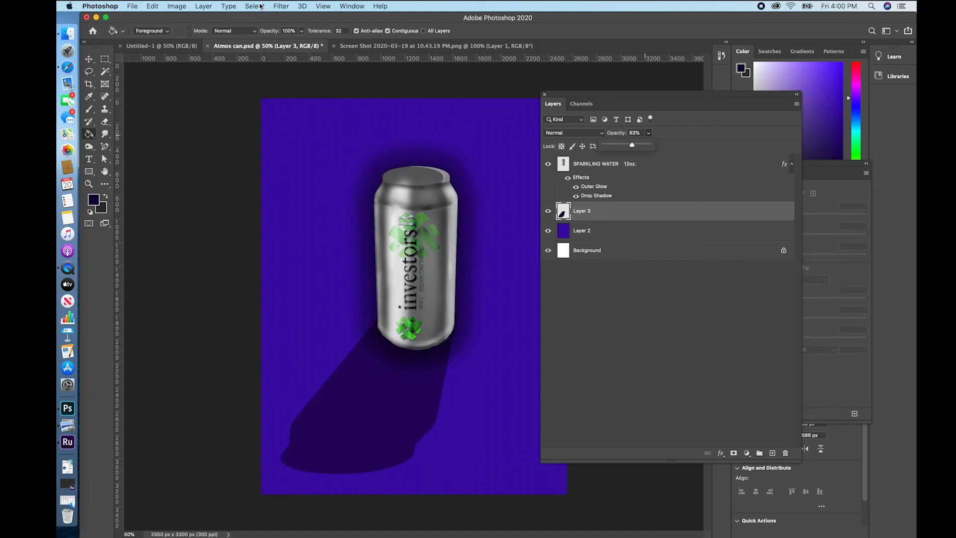
# Soften the edges of the cast shadow on Layer 3 with a Gaussian Blur
pyautogui.click(281, 7)
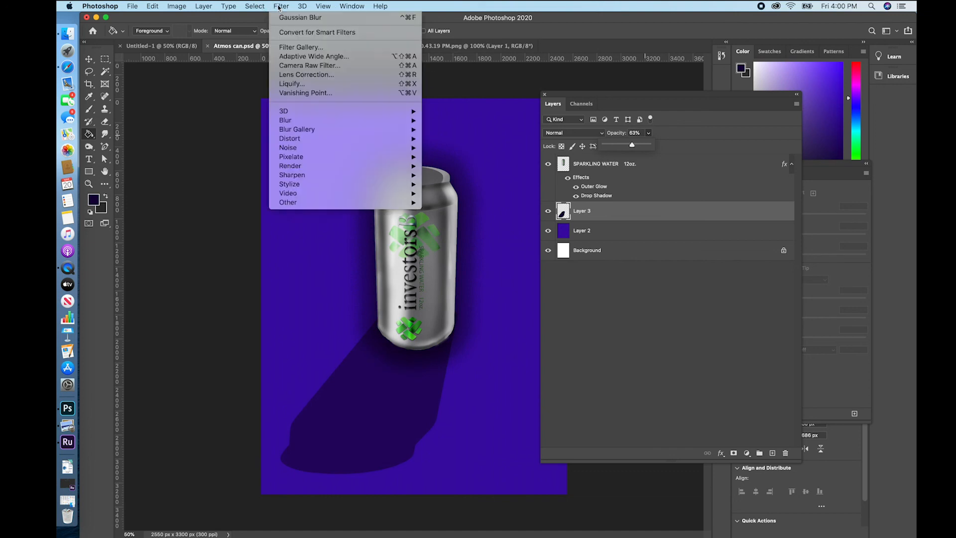
pyautogui.click(396, 127)
pyautogui.click(281, 7)
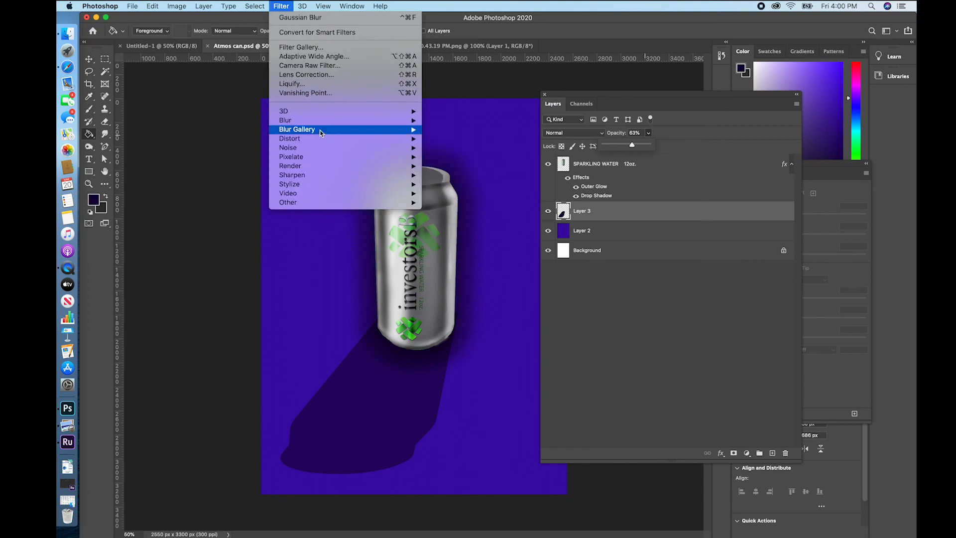
pyautogui.moveTo(319, 131)
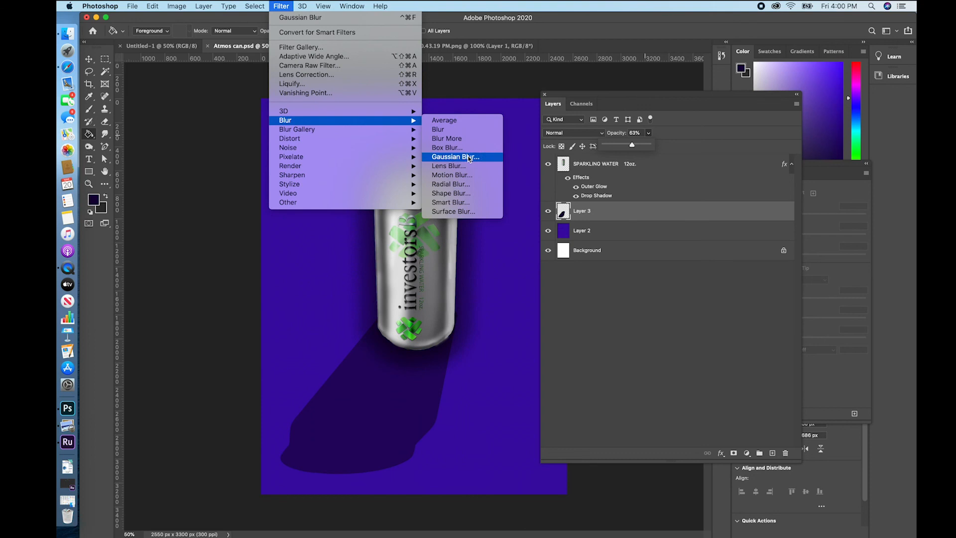
pyautogui.click(469, 159)
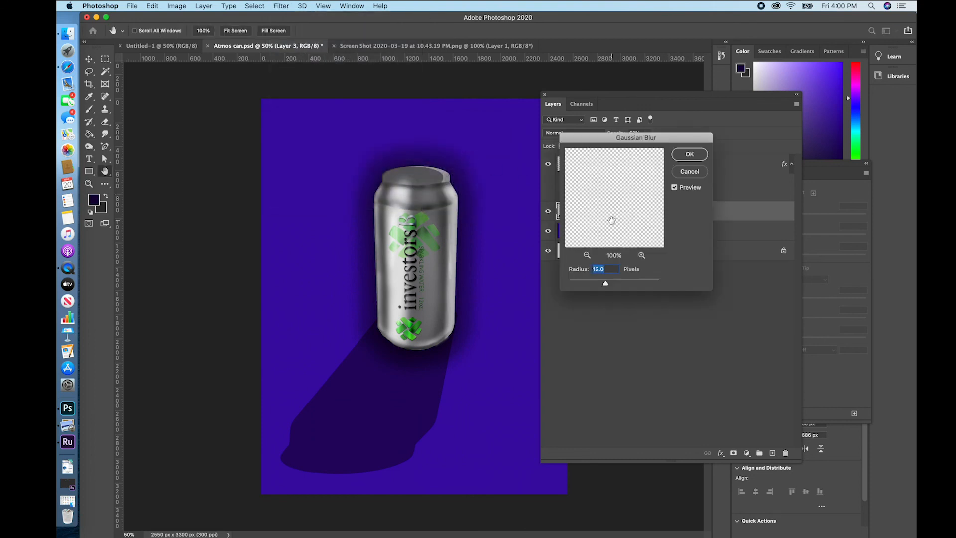
pyautogui.moveTo(614, 280); pyautogui.dragTo(619, 280)
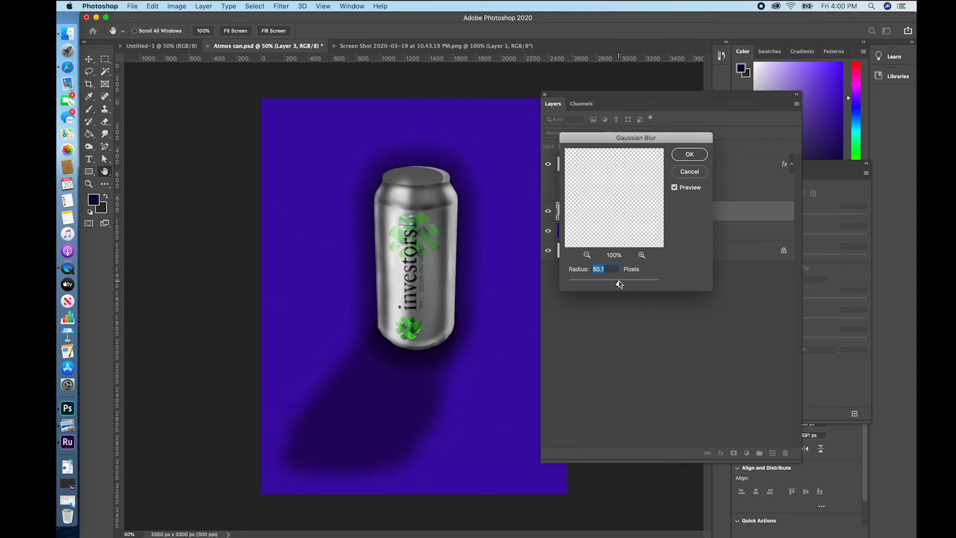
pyautogui.moveTo(619, 280); pyautogui.dragTo(617, 282)
pyautogui.click(690, 154)
# Scale the blurred shadow up slightly and reposition it so it stretches from the can's base toward the canvas's lower-left corner
pyautogui.click(153, 6)
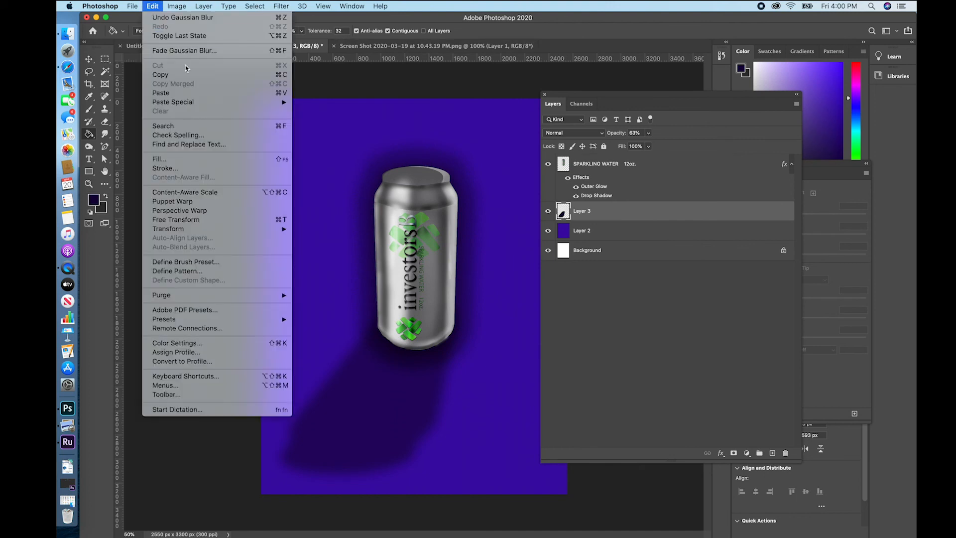
pyautogui.moveTo(237, 230)
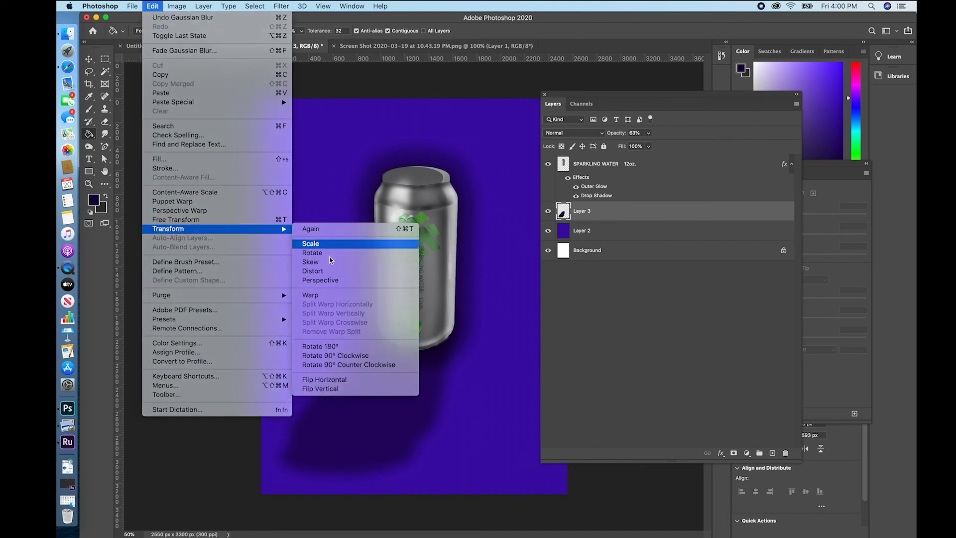
pyautogui.click(327, 245)
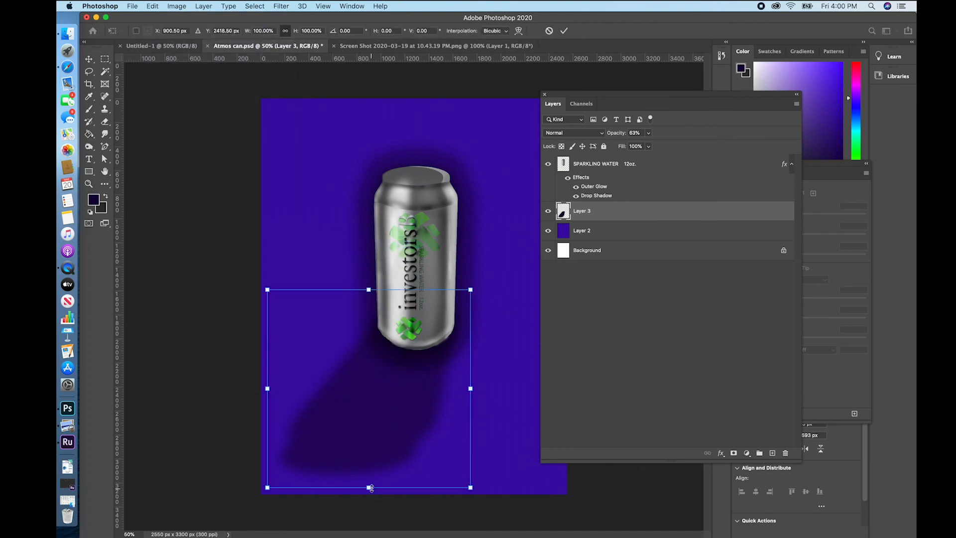
pyautogui.moveTo(370, 487); pyautogui.dragTo(369, 509)
pyautogui.moveTo(371, 453); pyautogui.dragTo(367, 448)
pyautogui.press('Return')
pyautogui.press('g')
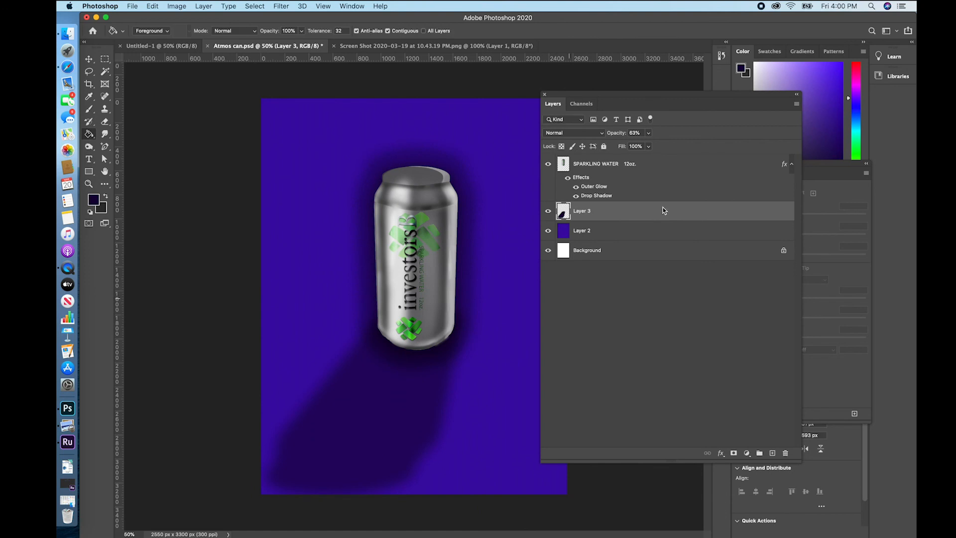
# Disable the Outer Glow and Drop Shadow effects on the SPARKLING WATER 12oz. layer
pyautogui.doubleClick(741, 176)
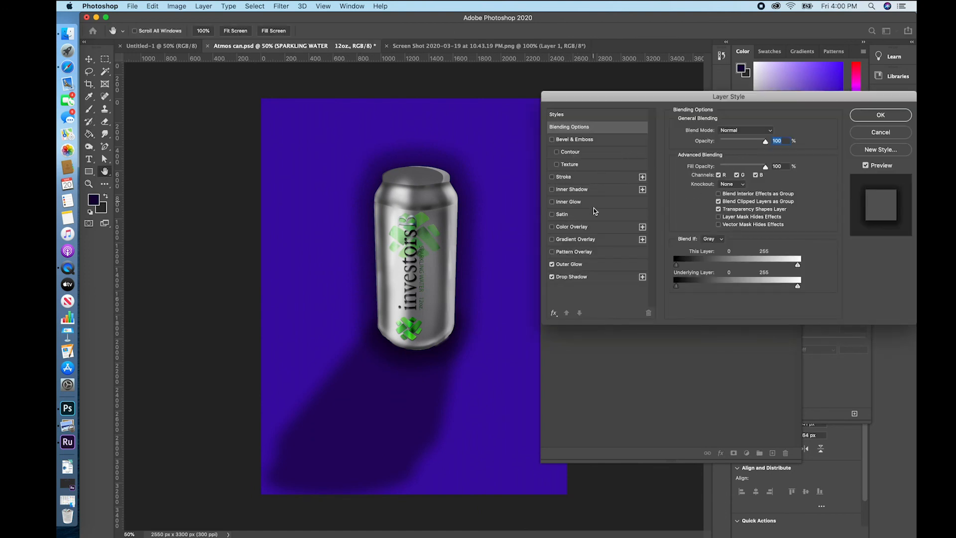
pyautogui.click(552, 265)
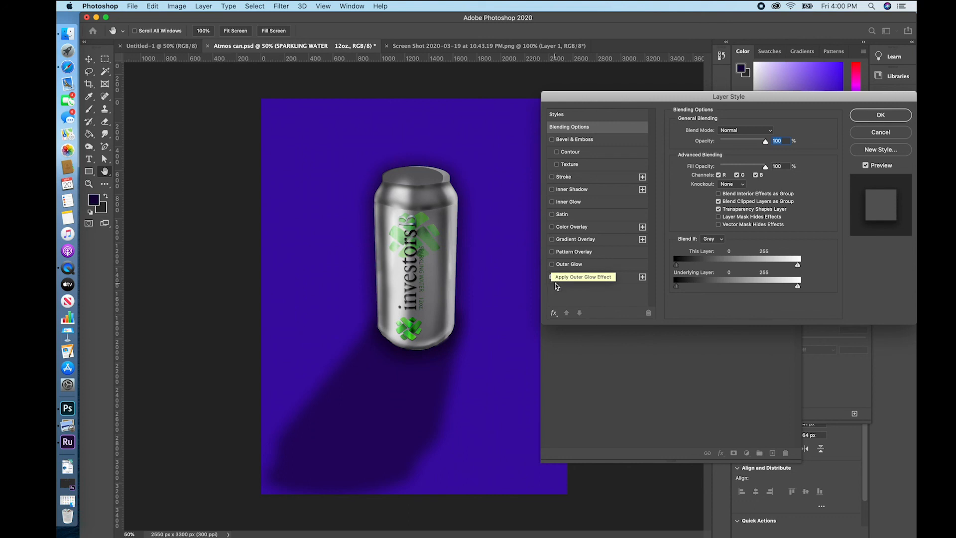
pyautogui.click(552, 278)
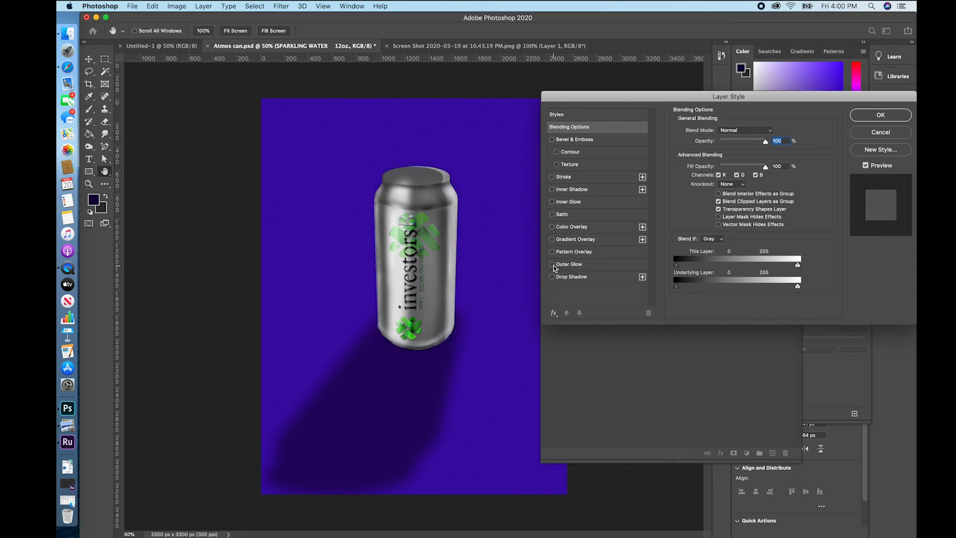
pyautogui.click(552, 265)
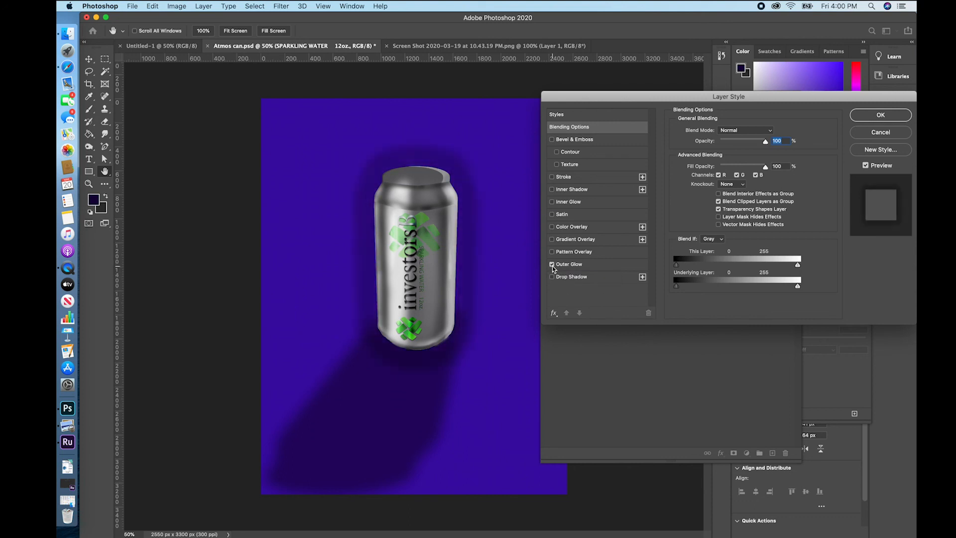
pyautogui.click(551, 264)
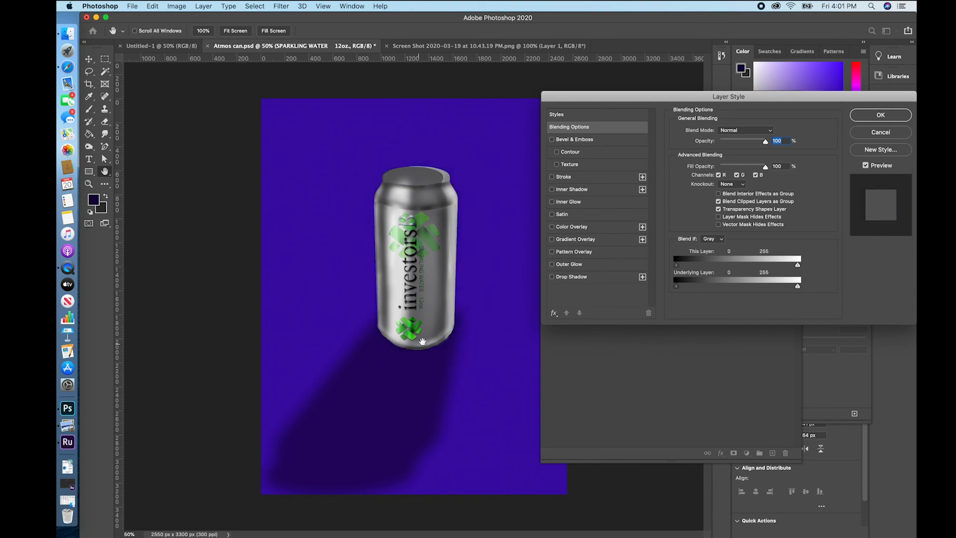
pyautogui.click(880, 115)
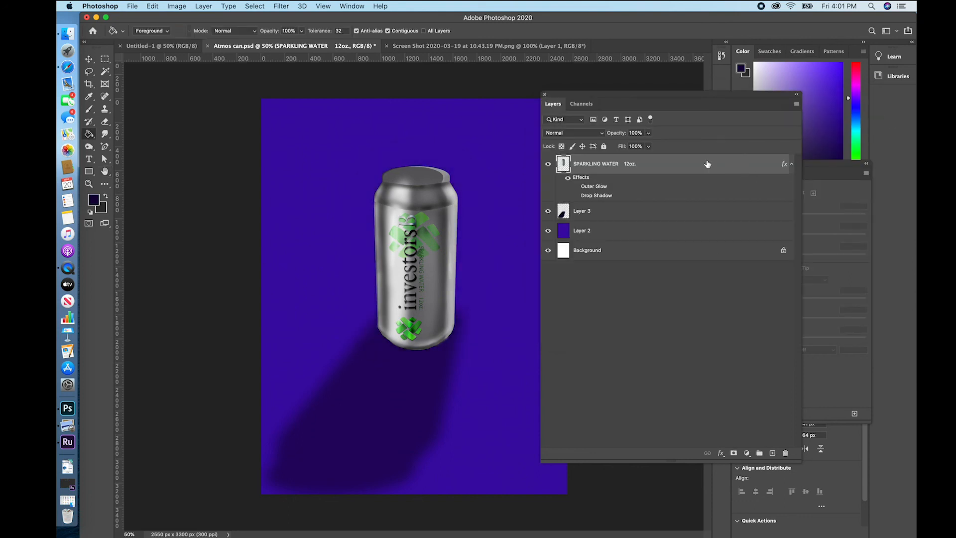
# Duplicate the SPARKLING WATER 12oz. layer and select the original can layer beneath the copy
pyautogui.moveTo(706, 164); pyautogui.dragTo(772, 452)
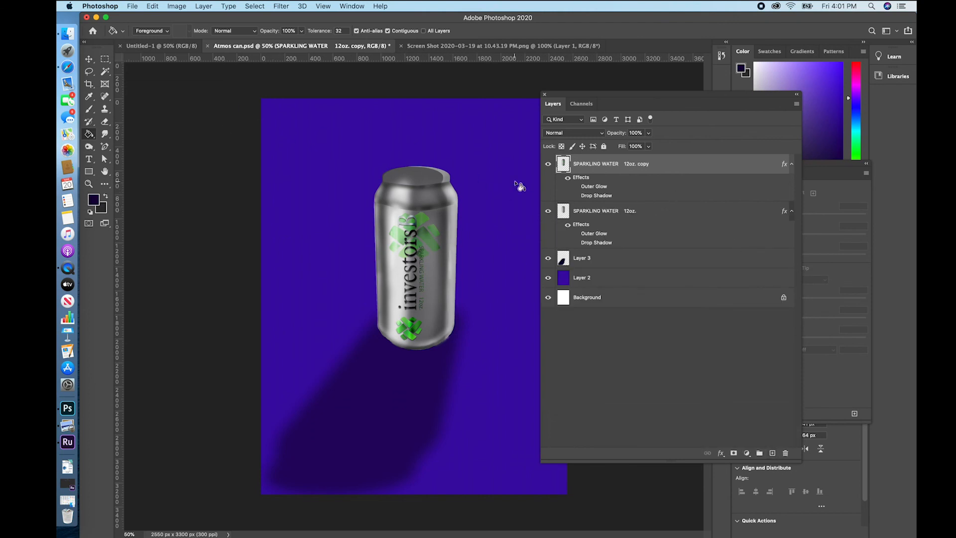
pyautogui.click(655, 215)
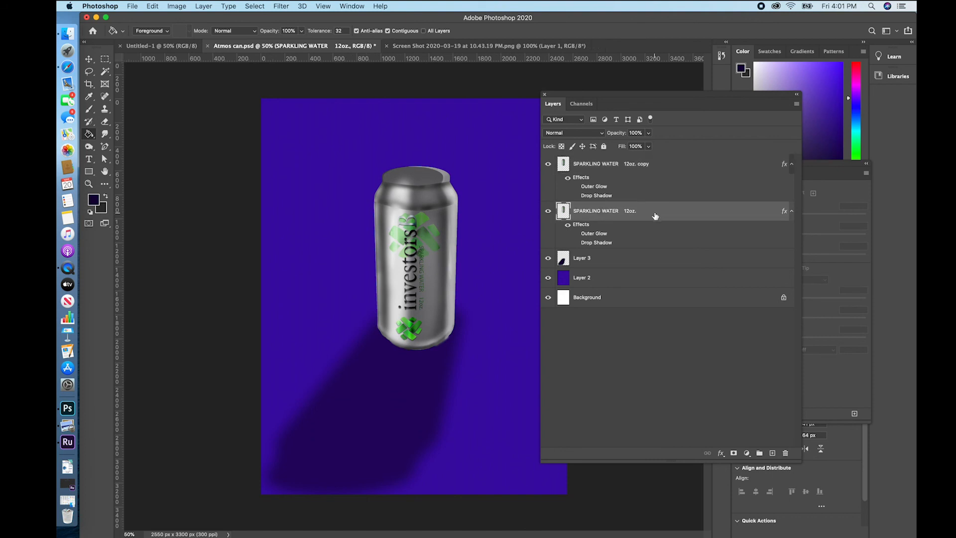
# Undo the duplication of the SPARKLING WATER 12oz. layer and duplicate the Layer 3 shadow instead
pyautogui.click(152, 6)
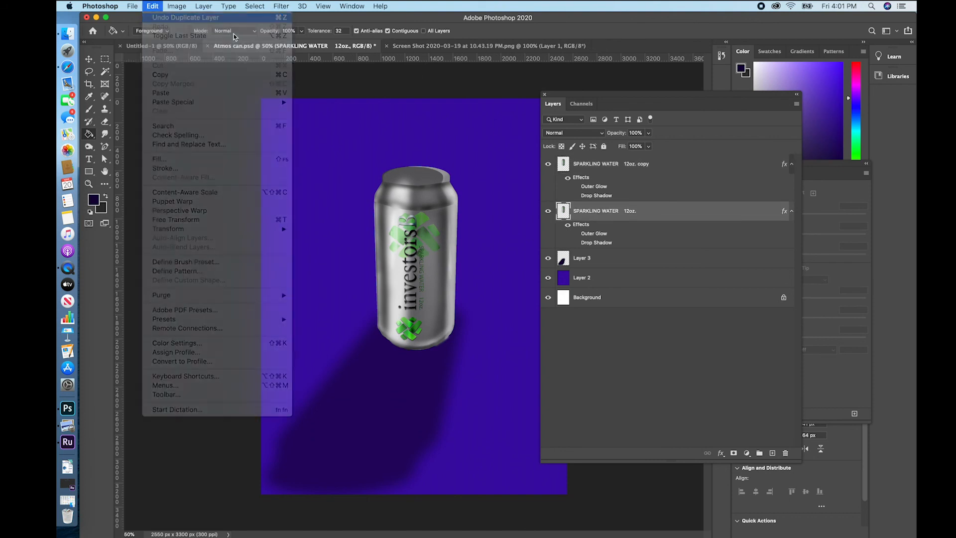
pyautogui.moveTo(632, 214); pyautogui.dragTo(772, 453)
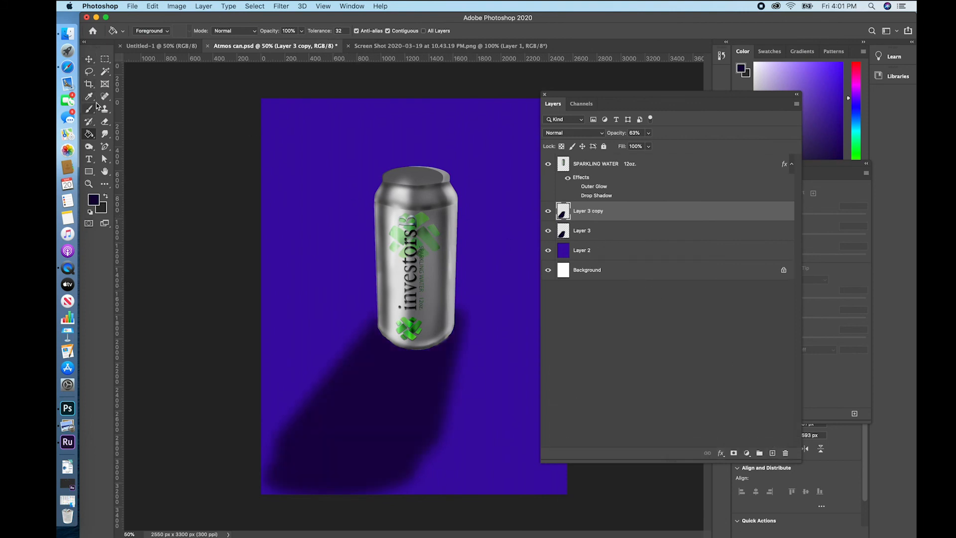
# Erase the far part of the Layer 3 copy shadow with a 364 px Soft Round eraser at 0% hardness, keeping the area at the can's base
pyautogui.click(104, 123)
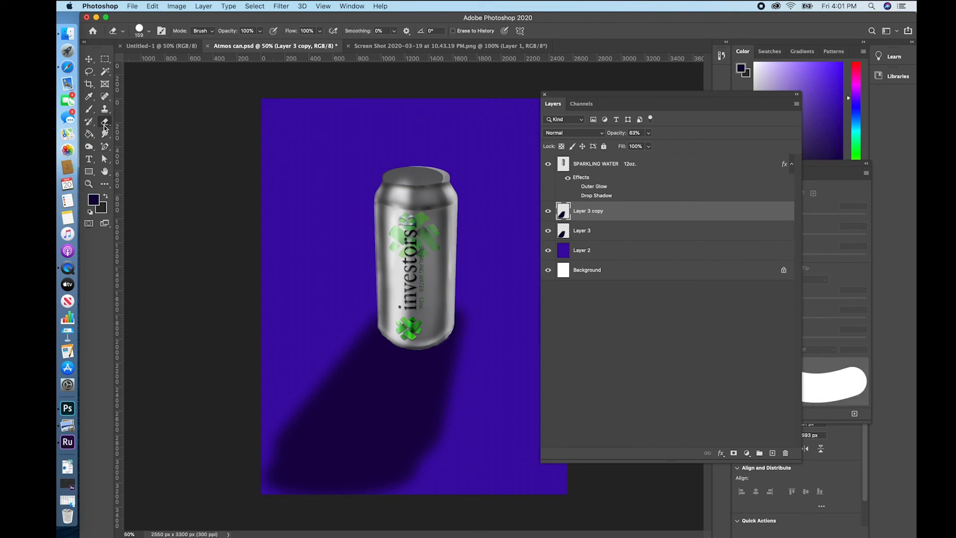
pyautogui.rightClick(260, 167)
pyautogui.click(198, 121)
pyautogui.rightClick(198, 122)
pyautogui.rightClick(343, 139)
pyautogui.moveTo(401, 165); pyautogui.dragTo(445, 164)
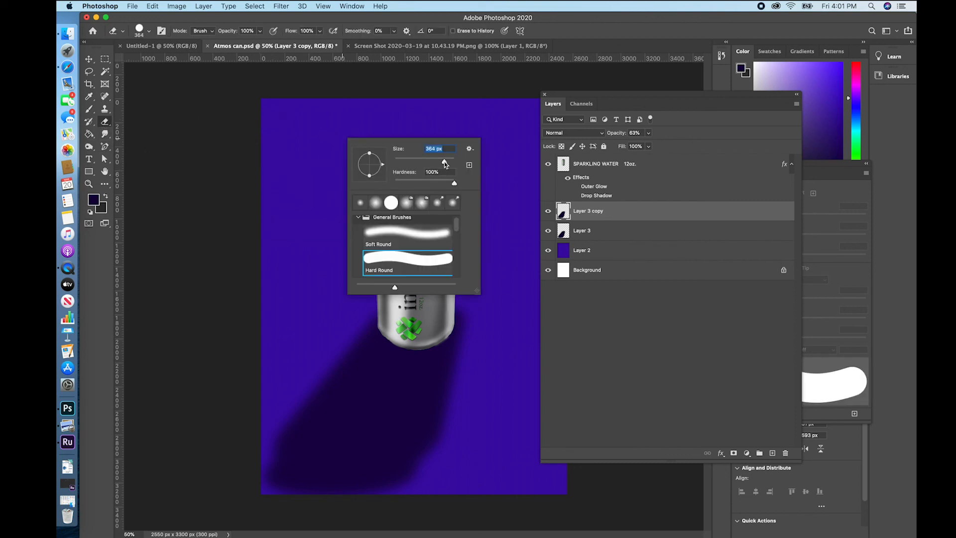
pyautogui.click(375, 243)
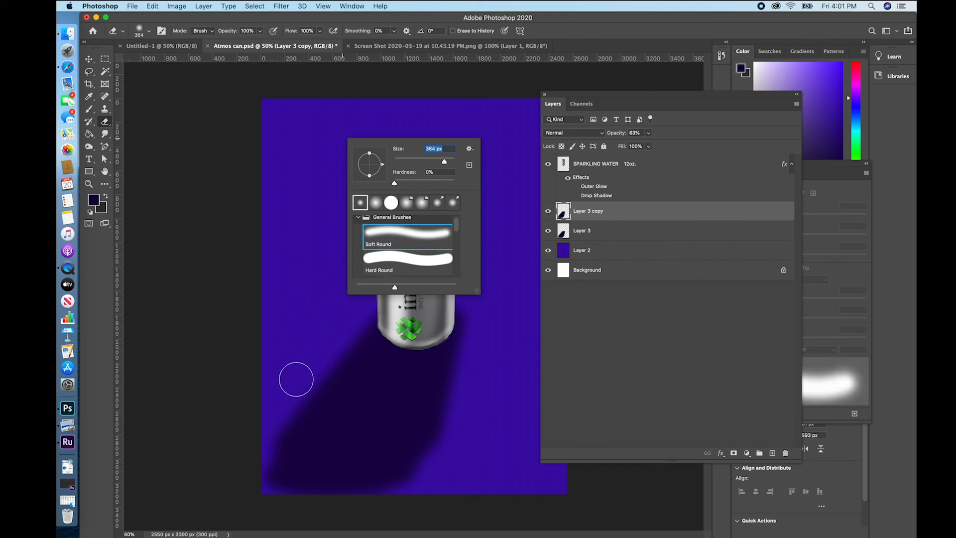
pyautogui.click(299, 379)
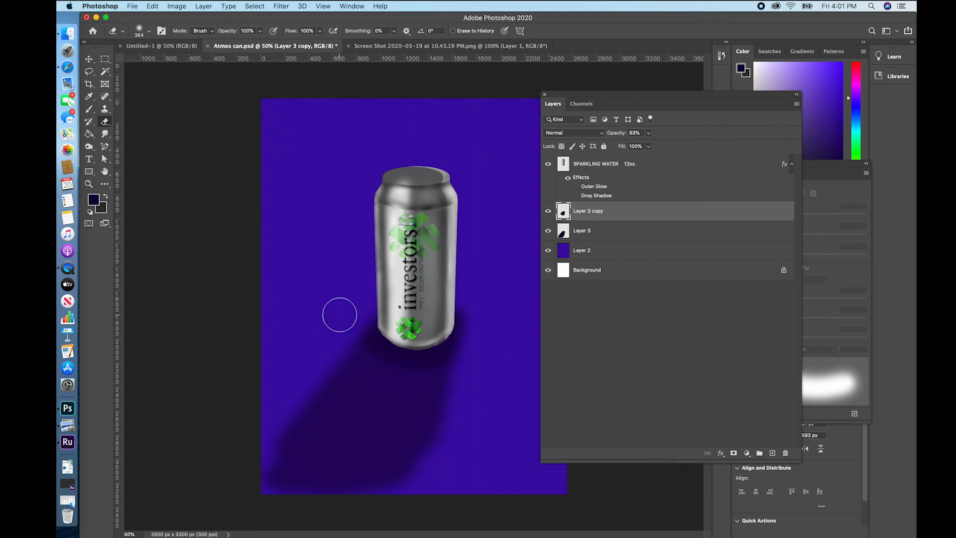
pyautogui.moveTo(352, 312)
pyautogui.mouseDown()
pyautogui.moveTo(369, 369)
pyautogui.moveTo(441, 414)
pyautogui.moveTo(473, 339)
pyautogui.mouseUp()
# Duplicate the Layer 3 shadow again at 25% opacity and erase the far end of the new copy
pyautogui.moveTo(636, 233); pyautogui.dragTo(773, 454)
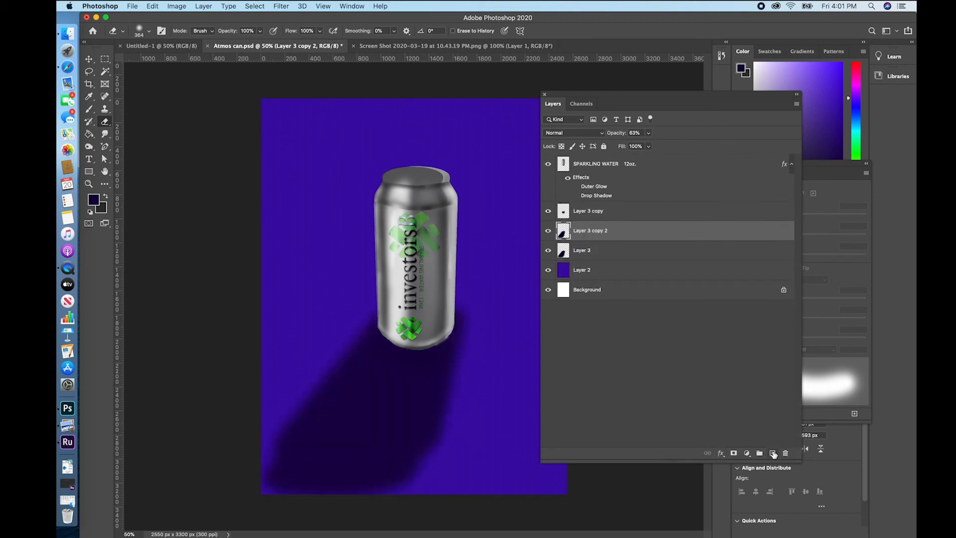
pyautogui.click(648, 133)
pyautogui.moveTo(632, 145); pyautogui.dragTo(631, 145)
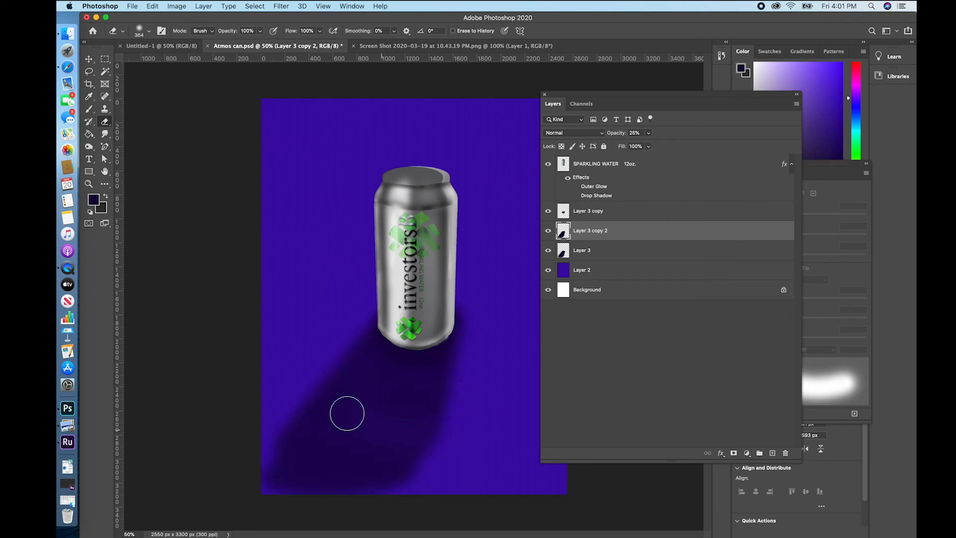
pyautogui.moveTo(368, 467)
pyautogui.mouseDown()
pyautogui.moveTo(305, 433)
pyautogui.moveTo(248, 447)
pyautogui.moveTo(275, 464)
pyautogui.moveTo(396, 433)
pyautogui.mouseUp()
# Merge Layer 3 copy, Layer 3 copy 2 and Layer 3 into a single shadow layer
pyautogui.click(631, 216)
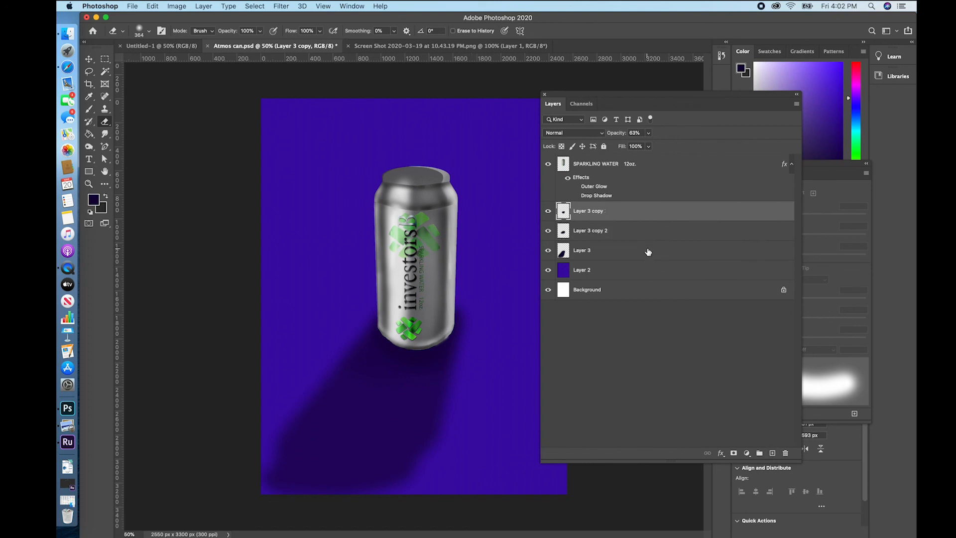
pyautogui.keyDown('shift'); pyautogui.click(650, 252); pyautogui.keyUp('shift')
pyautogui.rightClick(624, 209)
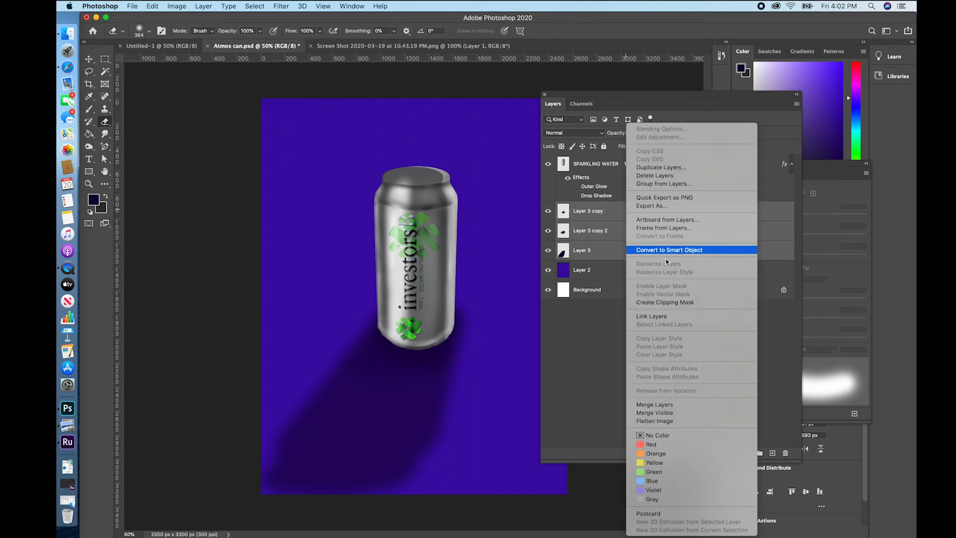
pyautogui.click(687, 404)
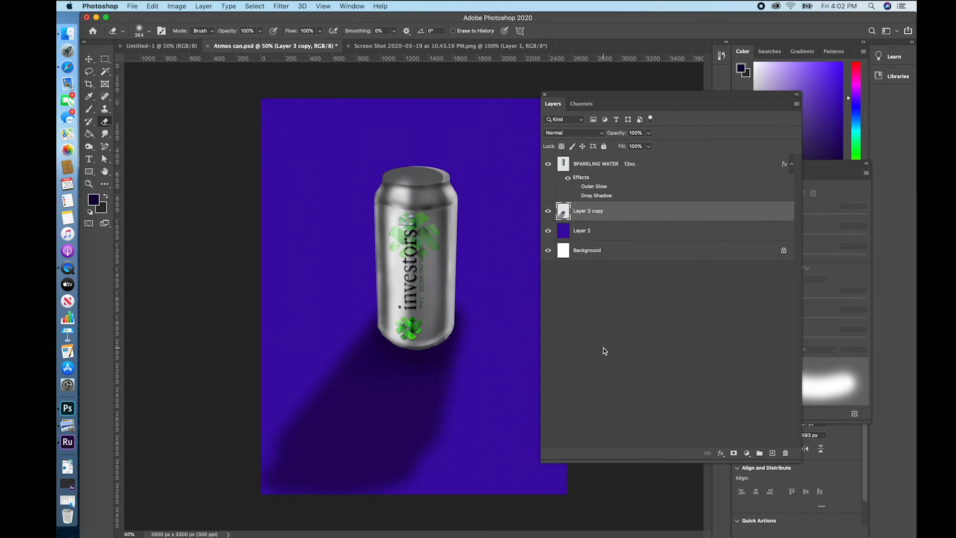
# Move the can and its merged shadow together toward the right side of the canvas, keeping the whole shadow inside it
pyautogui.keyDown('shift'); pyautogui.click(676, 171); pyautogui.keyUp('shift')
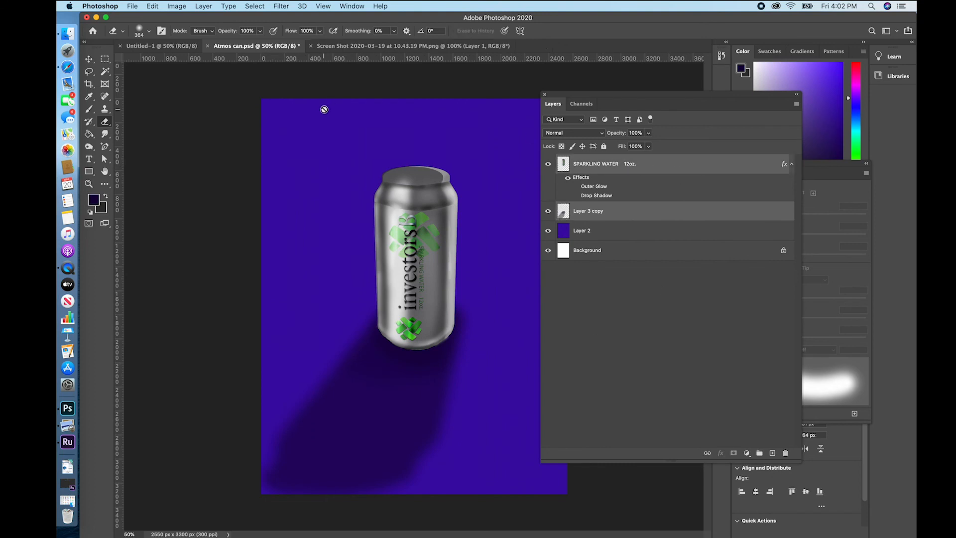
pyautogui.click(88, 59)
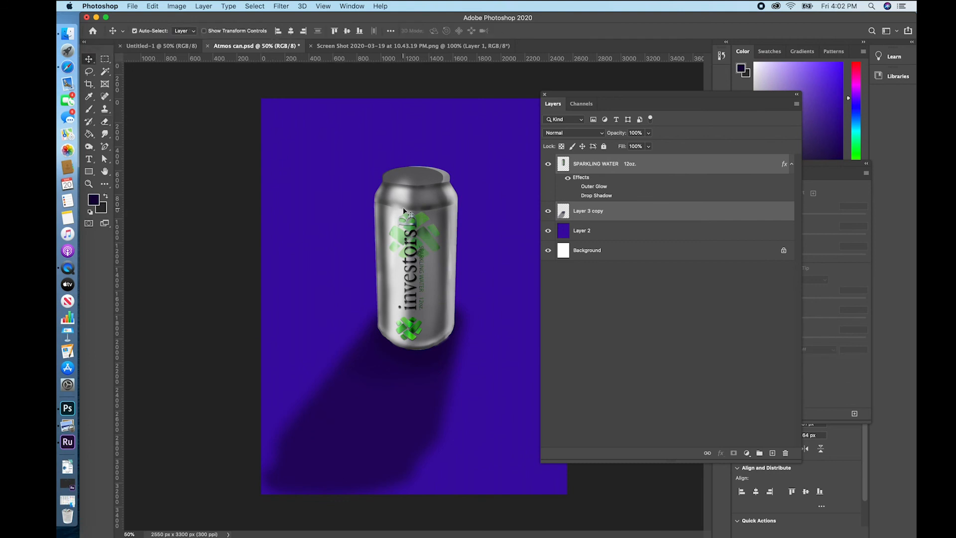
pyautogui.moveTo(404, 216); pyautogui.dragTo(441, 181)
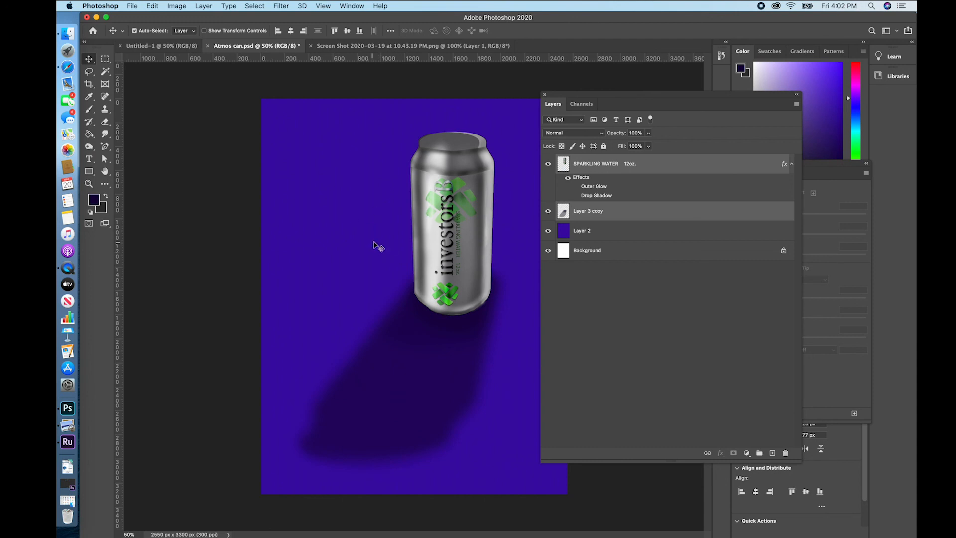
pyautogui.moveTo(586, 96); pyautogui.dragTo(676, 104)
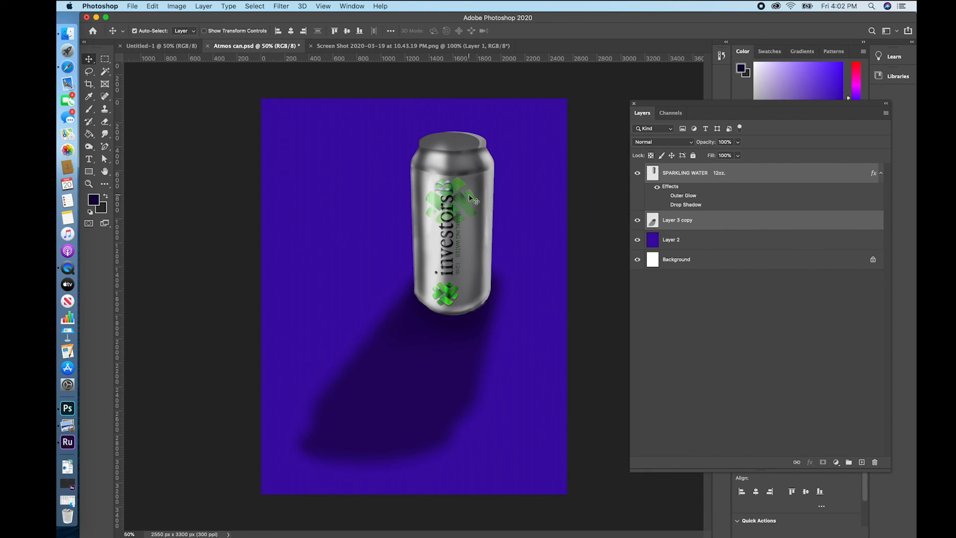
pyautogui.moveTo(468, 199); pyautogui.dragTo(490, 217)
# Add a new empty layer and place it above the SPARKLING WATER 12oz. layer
pyautogui.click(408, 221)
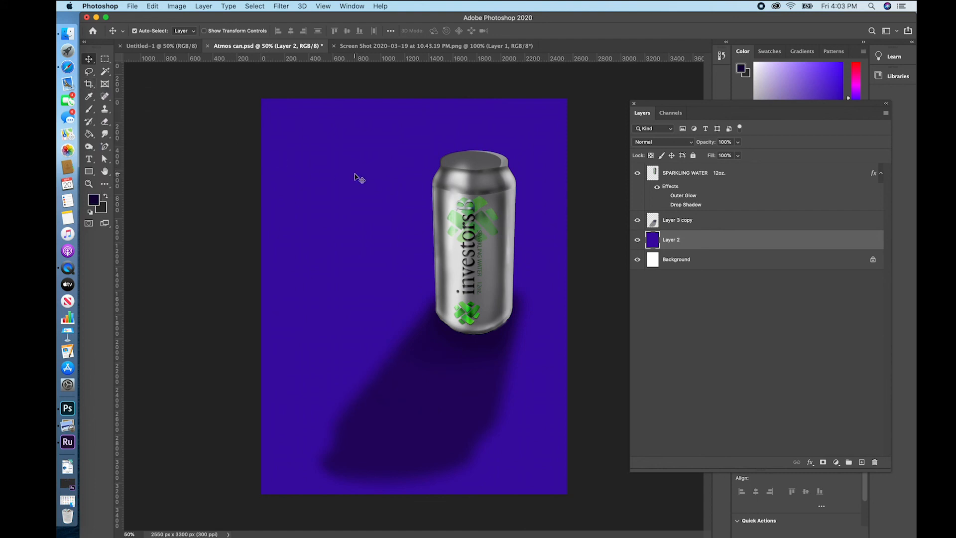
pyautogui.click(862, 462)
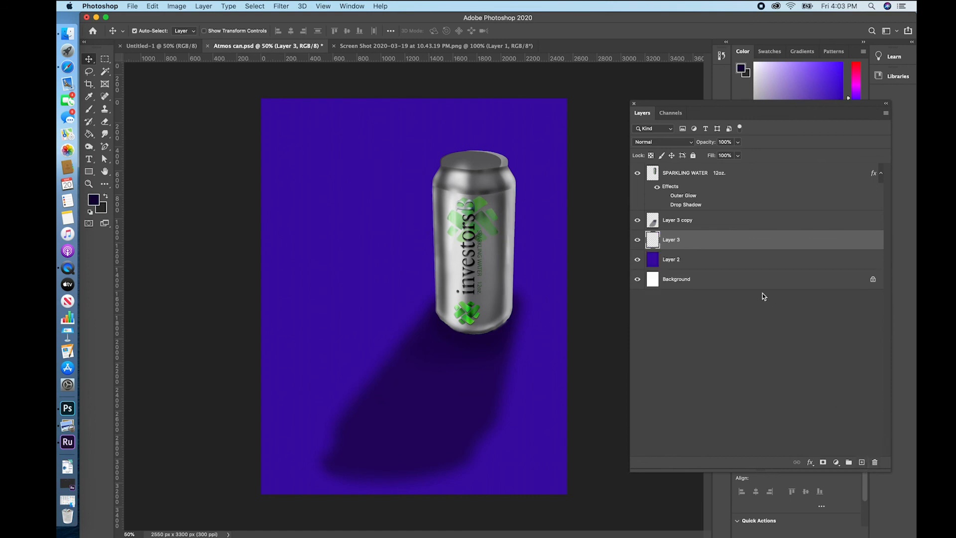
pyautogui.moveTo(742, 240); pyautogui.dragTo(728, 166)
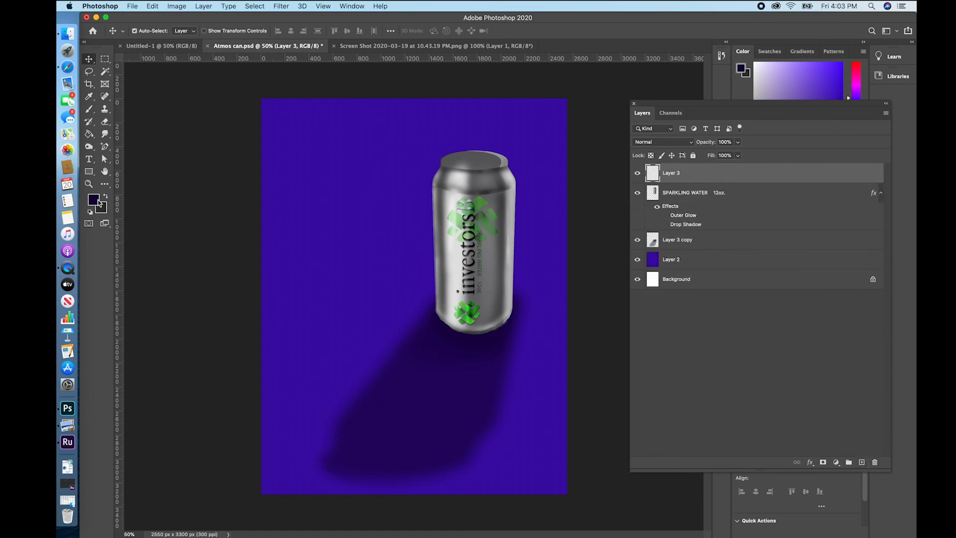
# Sample the green of the small clover near the can's base as the Brush tool's painting color
pyautogui.click(89, 96)
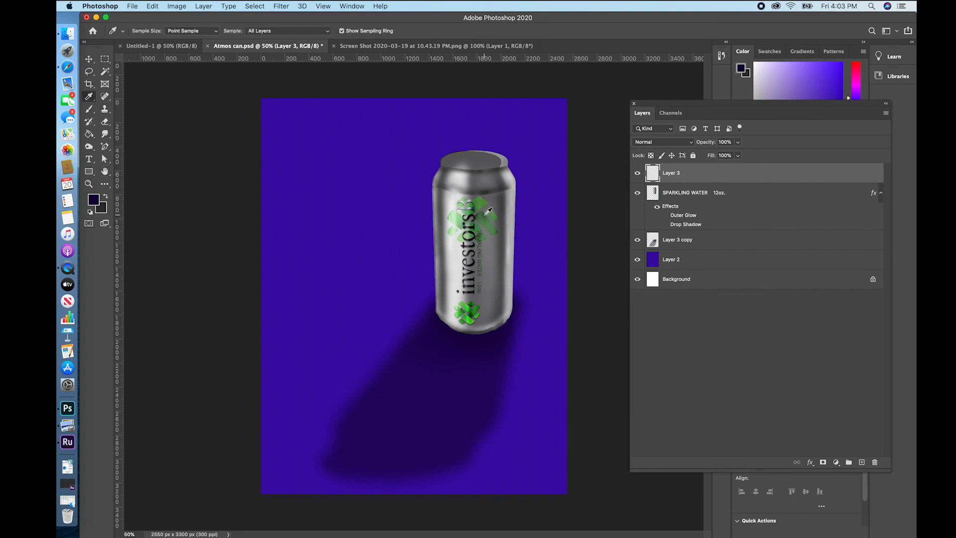
pyautogui.click(473, 303)
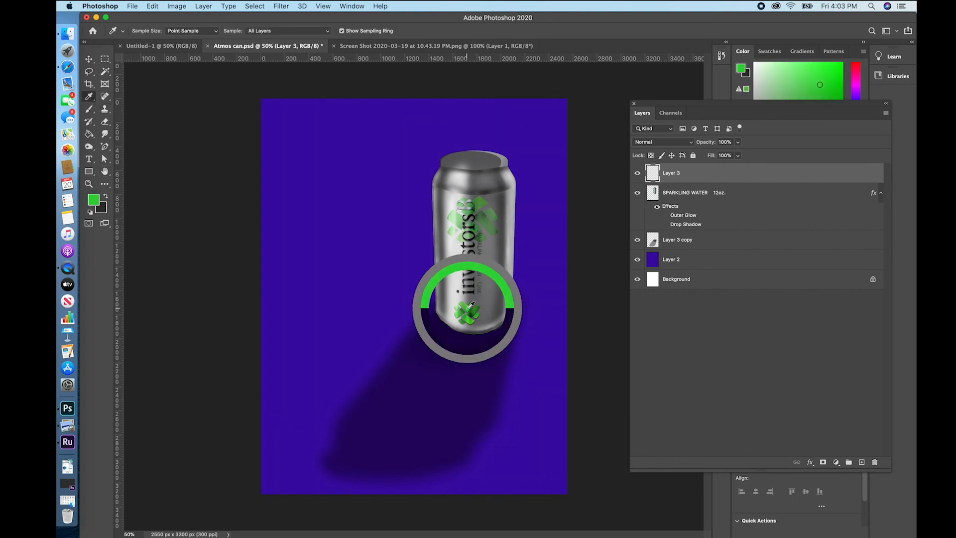
pyautogui.click(91, 109)
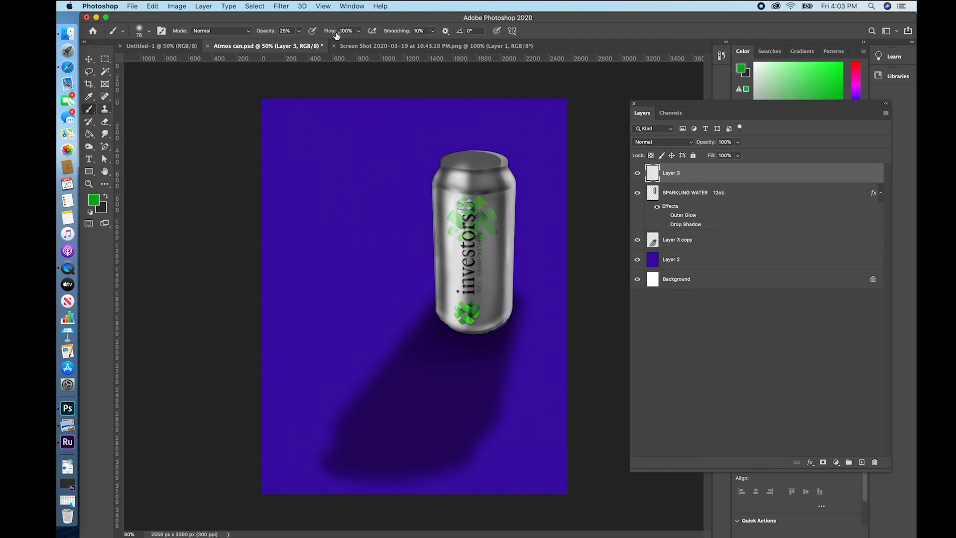
# Set the brush texture to the third Water pattern with a scale of 37% and a contrast of 56
pyautogui.click(348, 6)
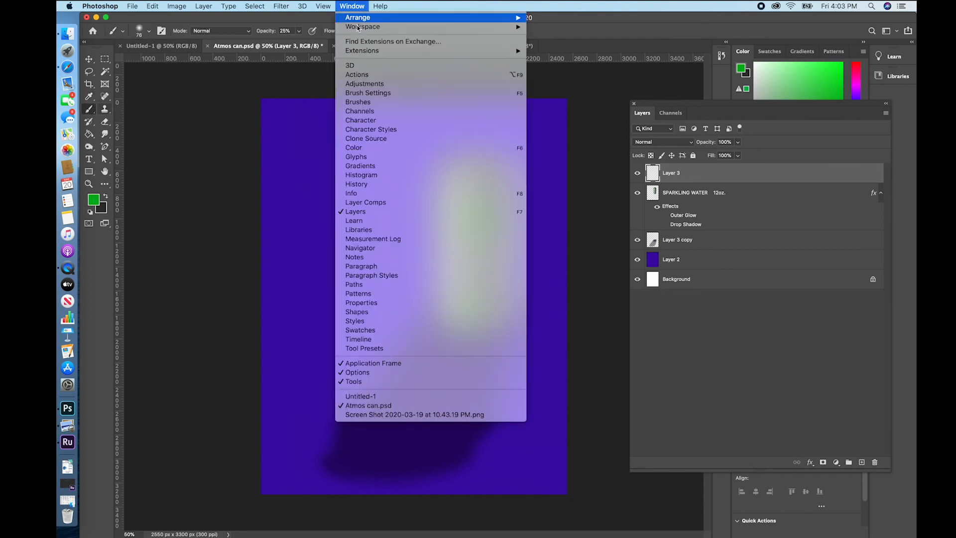
pyautogui.click(380, 93)
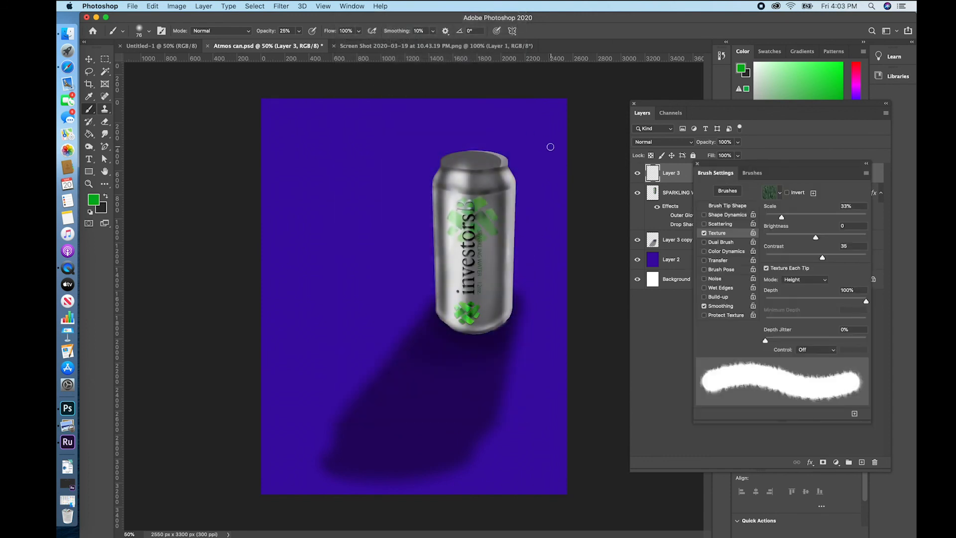
pyautogui.click(780, 194)
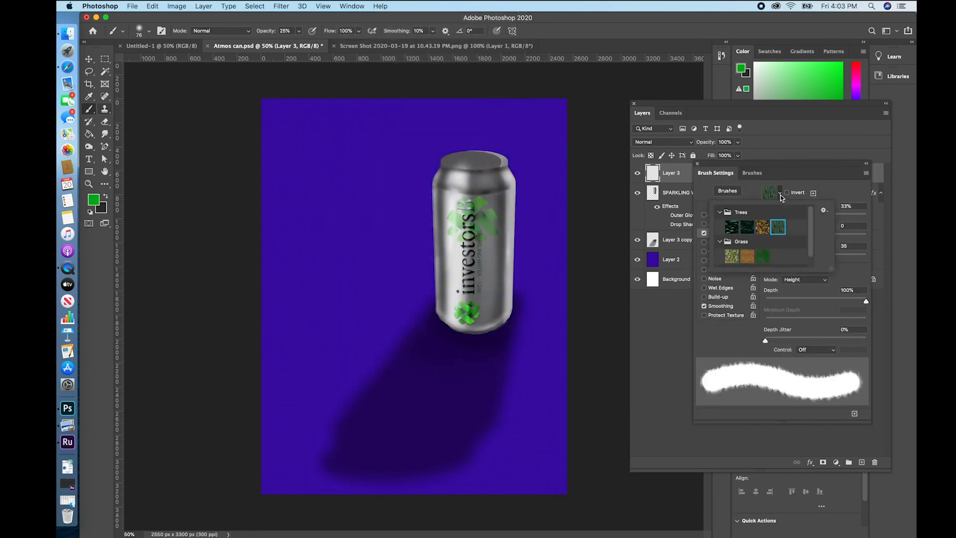
pyautogui.click(762, 229)
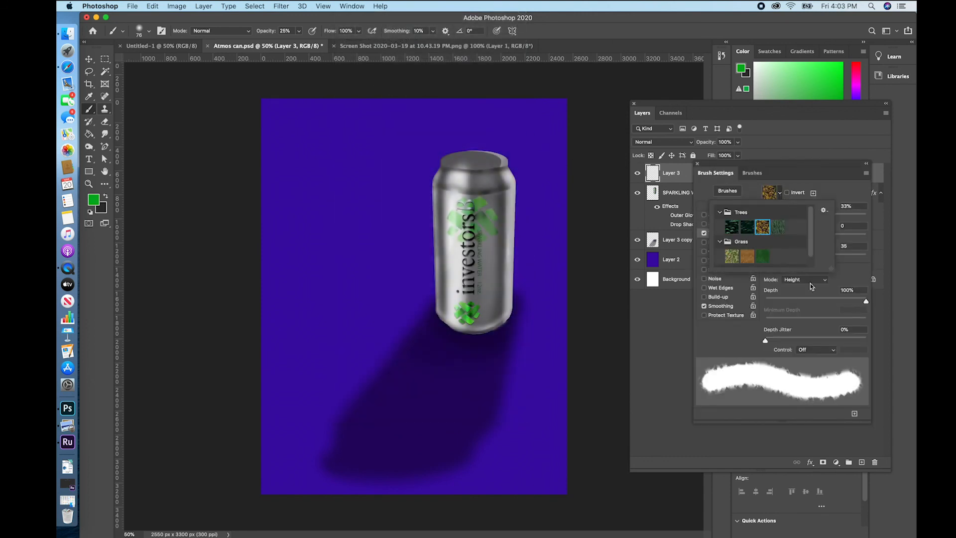
pyautogui.click(762, 257)
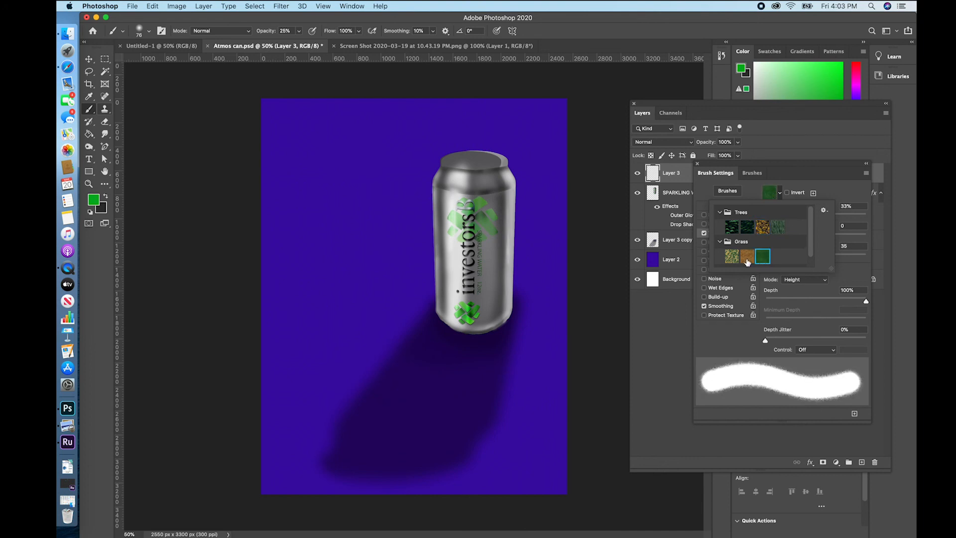
pyautogui.click(747, 256)
pyautogui.moveTo(808, 231); pyautogui.dragTo(811, 259)
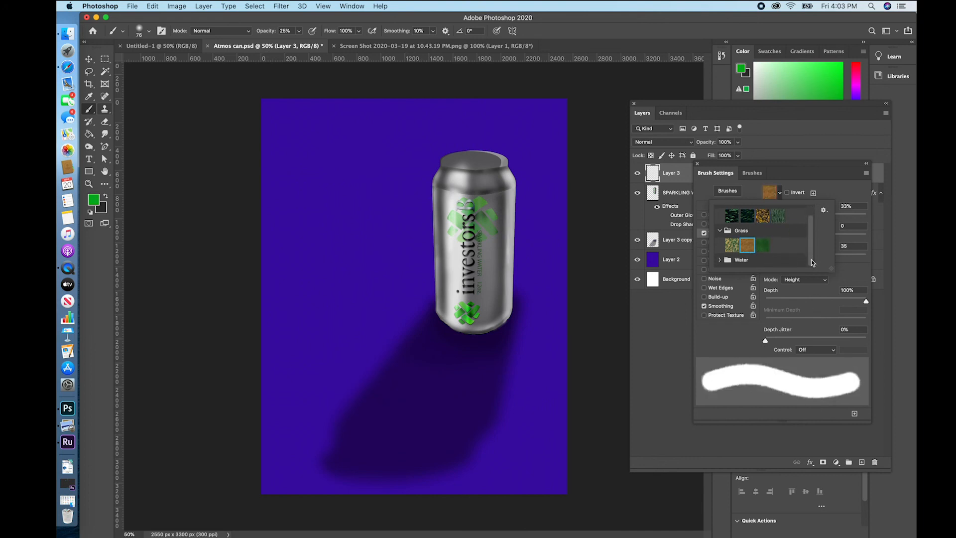
pyautogui.click(736, 259)
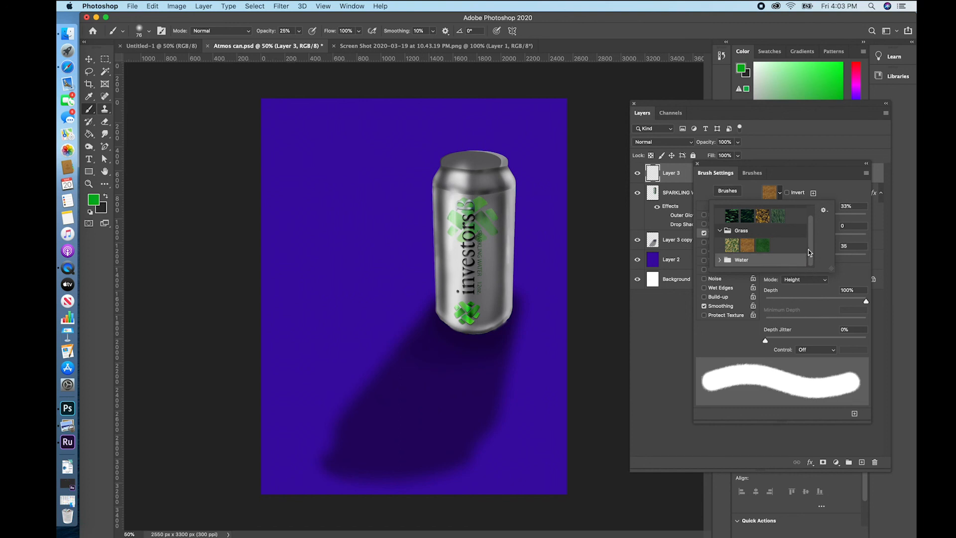
pyautogui.click(719, 259)
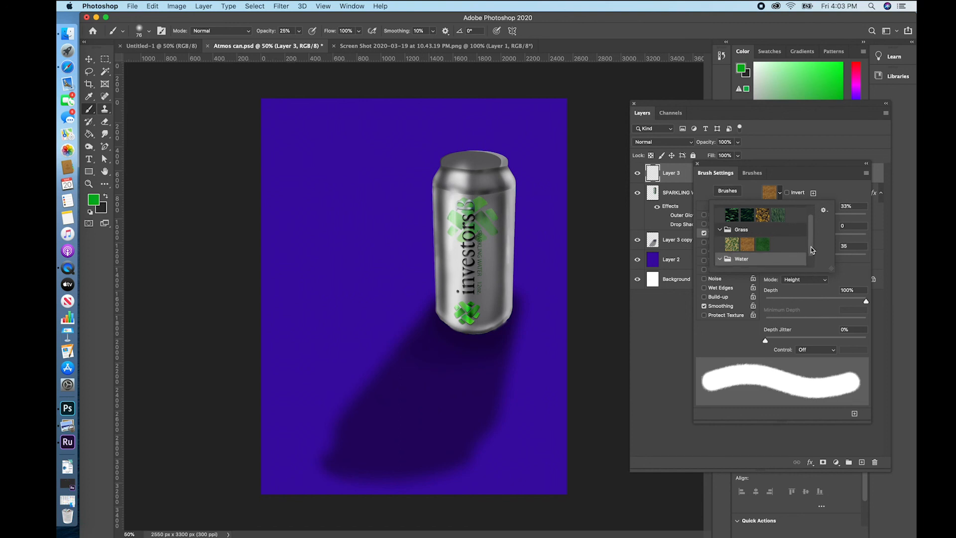
pyautogui.moveTo(810, 246); pyautogui.dragTo(813, 284)
pyautogui.click(763, 262)
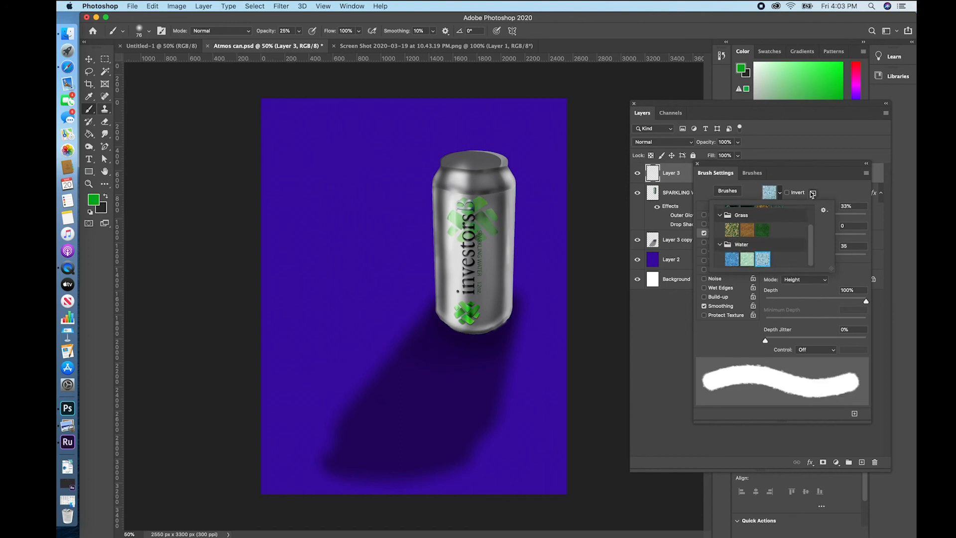
pyautogui.click(831, 192)
pyautogui.moveTo(781, 217)
pyautogui.mouseDown()
pyautogui.moveTo(811, 216)
pyautogui.moveTo(769, 218)
pyautogui.moveTo(783, 218)
pyautogui.mouseUp()
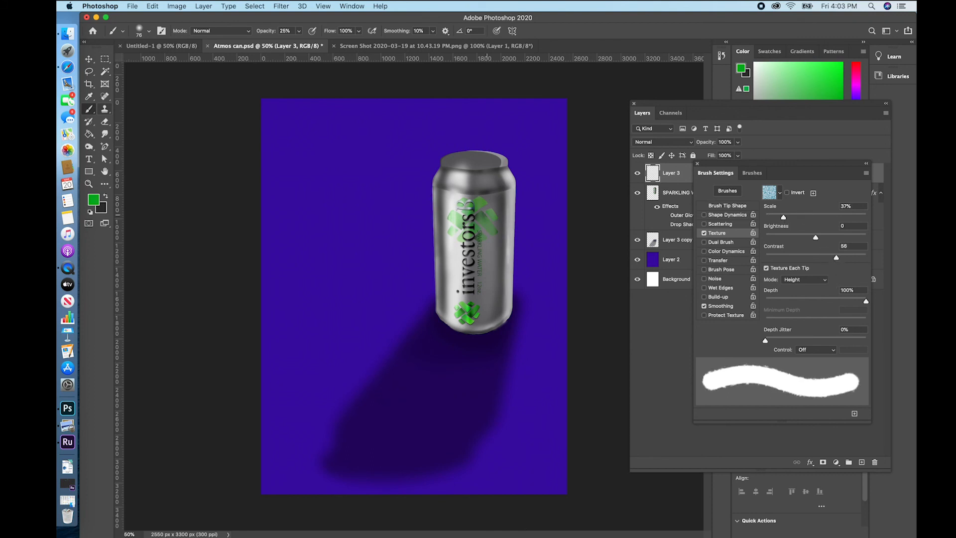
# Set the brush size to 236 px and paint two green test dabs on the background beside the can
pyautogui.rightClick(333, 145)
pyautogui.moveTo(402, 169); pyautogui.dragTo(429, 168)
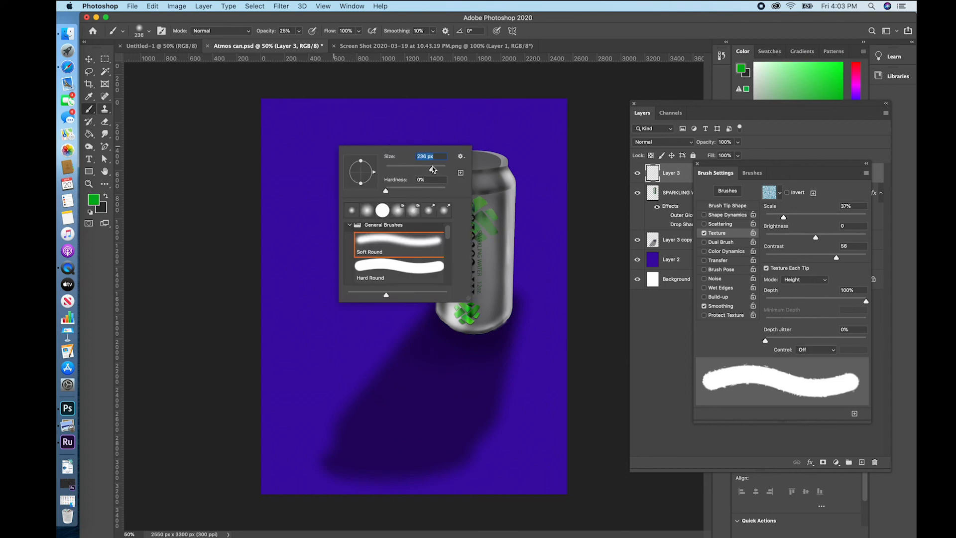
pyautogui.click(300, 161)
pyautogui.click(354, 189)
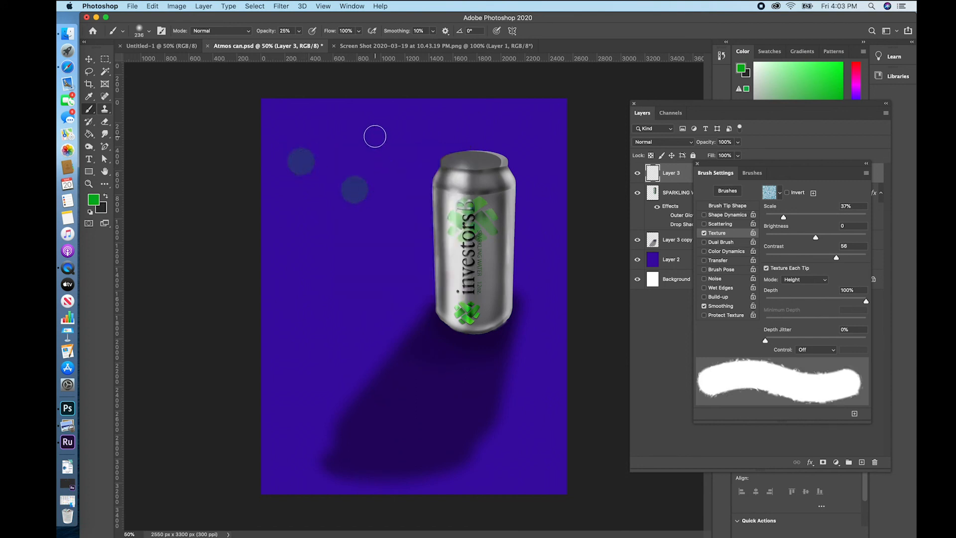
# Raise the brush opacity to 100% and paint a curved green stroke and a dab on the background above the can's upper left
pyautogui.click(299, 31)
pyautogui.moveTo(297, 42); pyautogui.dragTo(347, 46)
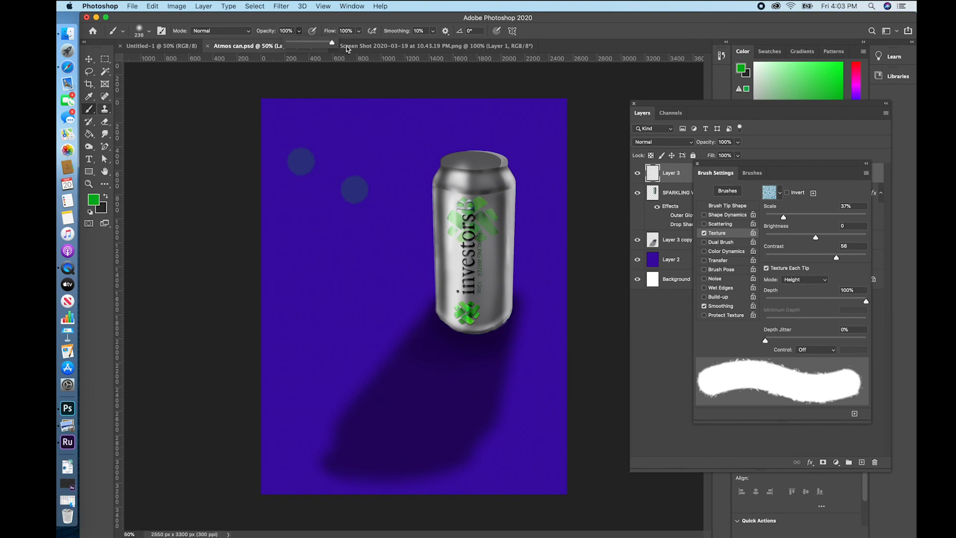
pyautogui.moveTo(371, 114); pyautogui.dragTo(329, 180)
pyautogui.click(414, 130)
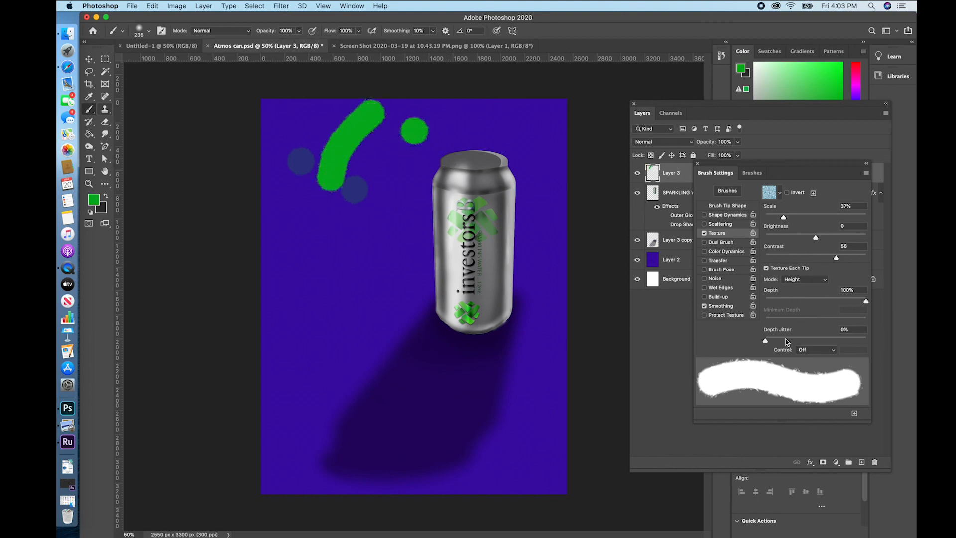
# Enable brush scattering with a scatter of 1000% and a count of 1, keeping the texture's depth jitter at 0%
pyautogui.click(786, 339)
pyautogui.moveTo(787, 339); pyautogui.dragTo(762, 340)
pyautogui.click(726, 224)
pyautogui.moveTo(781, 233); pyautogui.dragTo(797, 233)
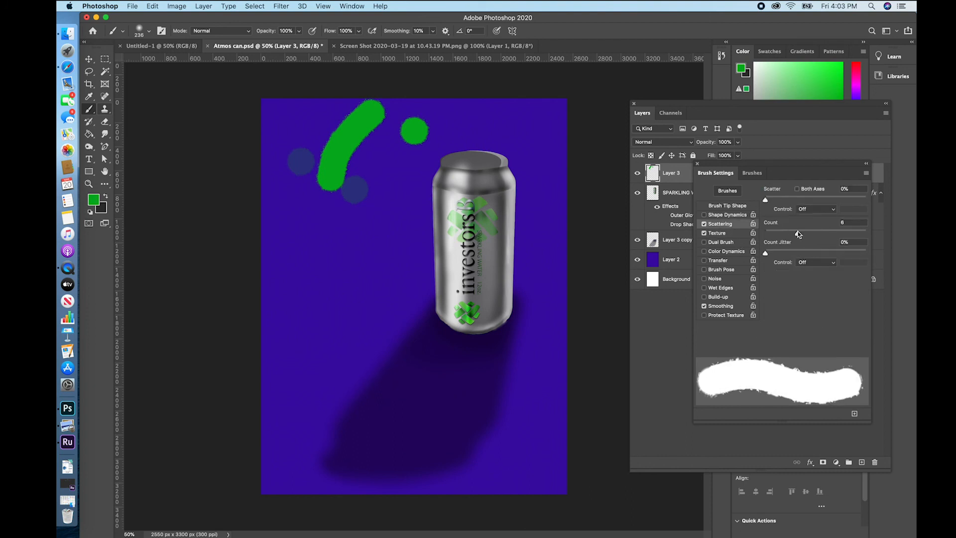
pyautogui.moveTo(784, 199); pyautogui.dragTo(891, 213)
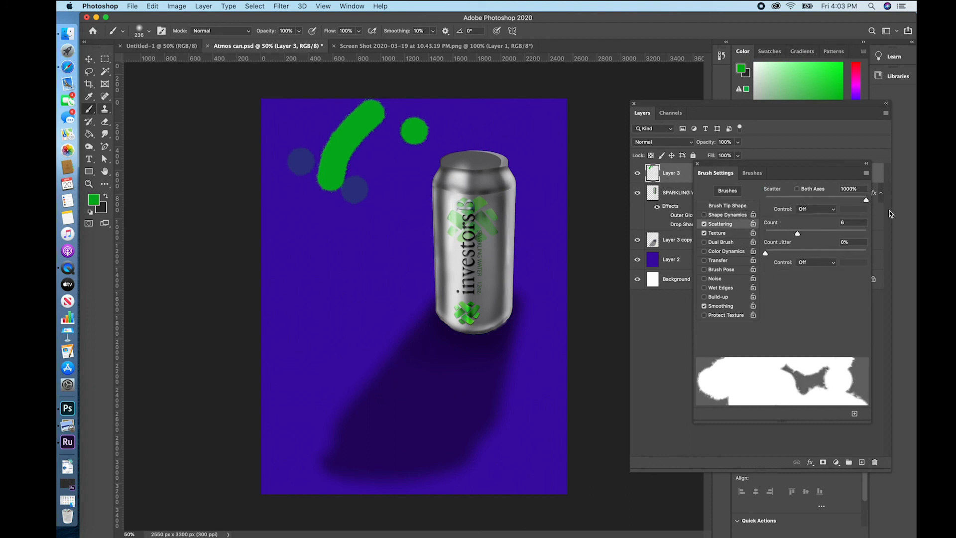
pyautogui.moveTo(797, 233); pyautogui.dragTo(765, 238)
# Try a scattered green brush stroke on the background beside the can and undo it
pyautogui.moveTo(358, 254)
pyautogui.mouseDown()
pyautogui.moveTo(395, 226)
pyautogui.moveTo(324, 303)
pyautogui.moveTo(364, 340)
pyautogui.mouseUp()
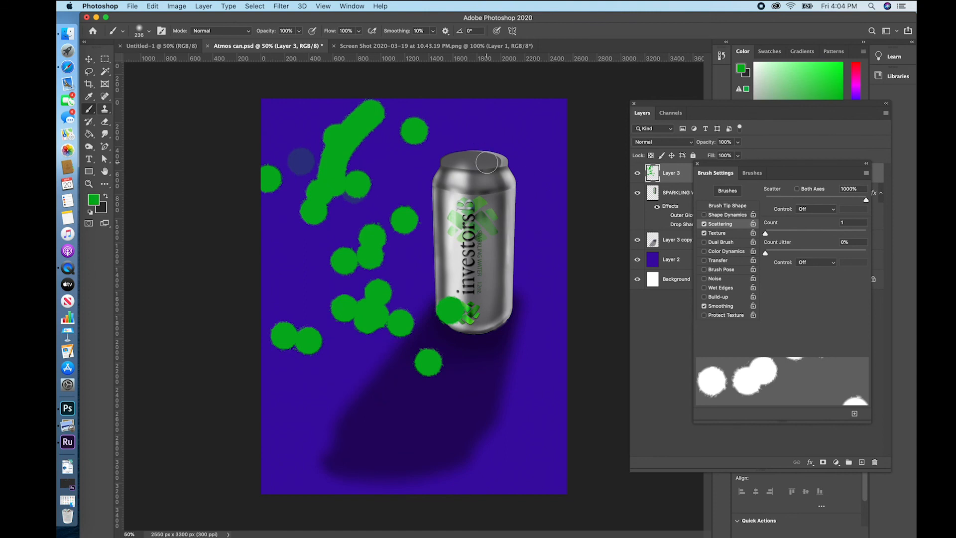
pyautogui.click(152, 6)
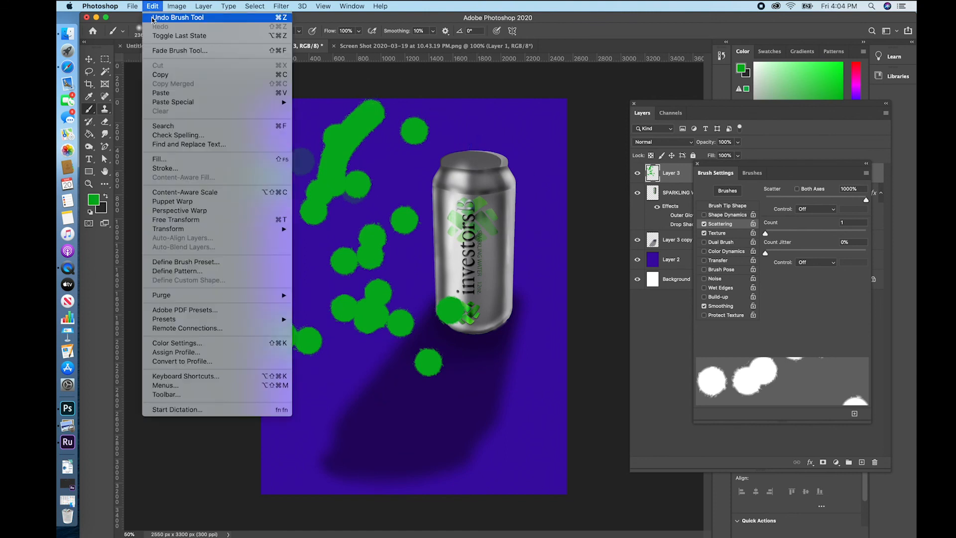
pyautogui.click(160, 13)
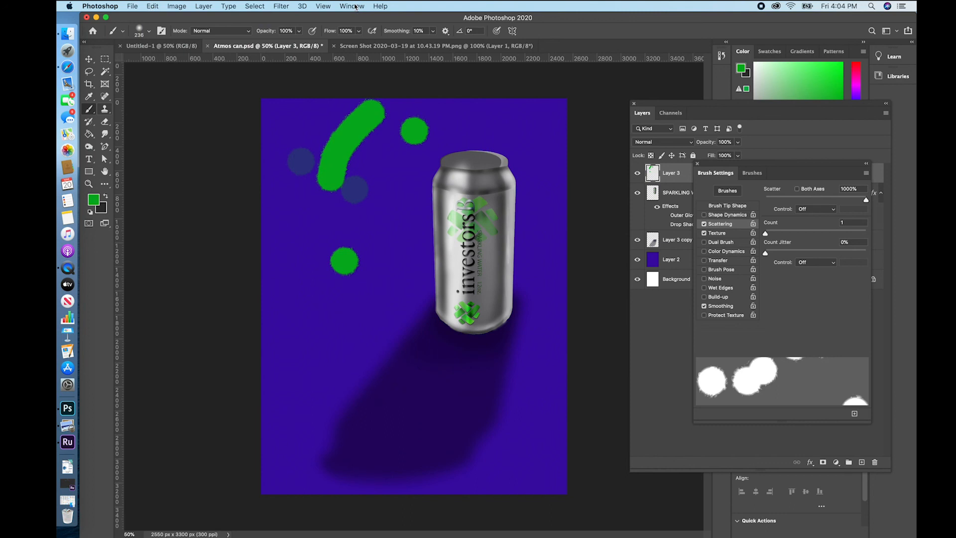
# Close the brush settings, delete the layer with the green test paint, and create a blank layer above the can layer
pyautogui.press('F5')
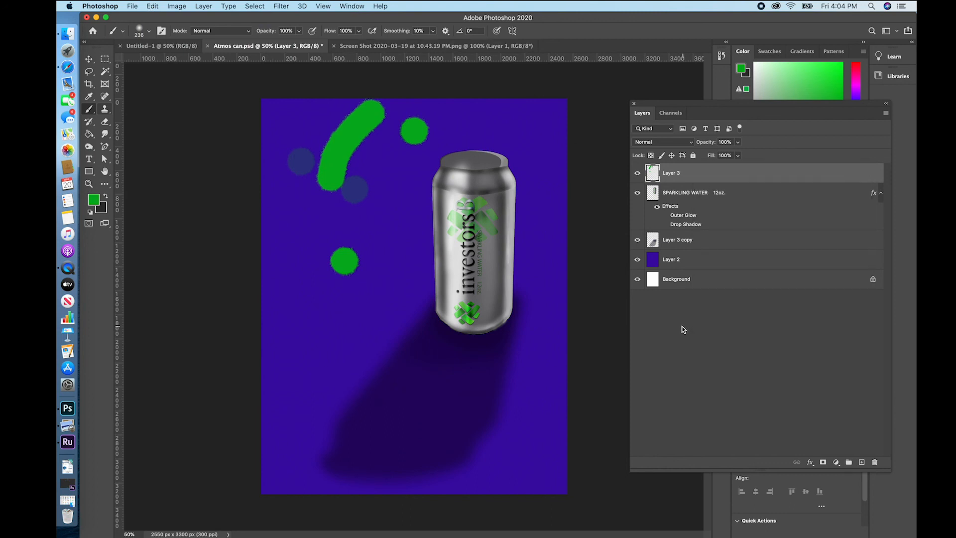
pyautogui.click(683, 329)
pyautogui.click(737, 177)
pyautogui.click(874, 462)
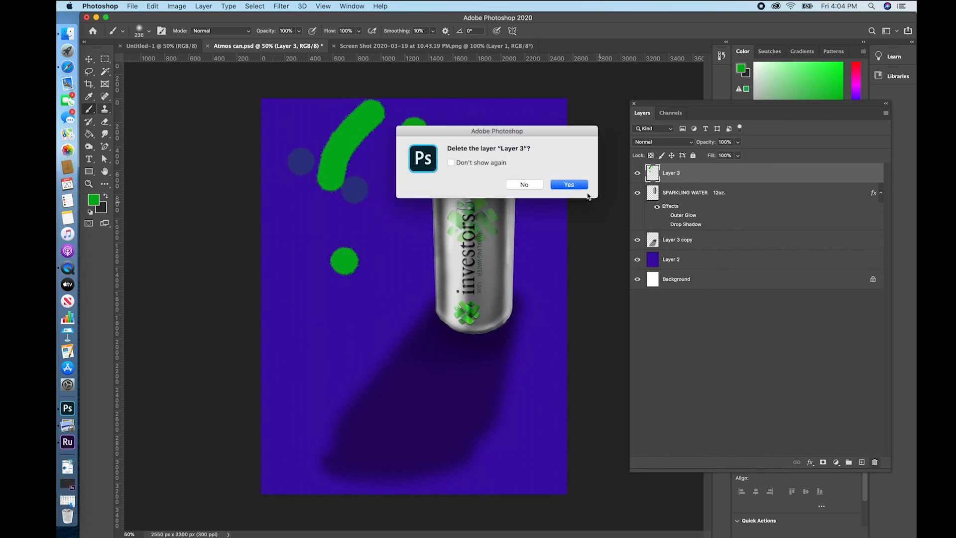
pyautogui.click(581, 186)
pyautogui.click(861, 462)
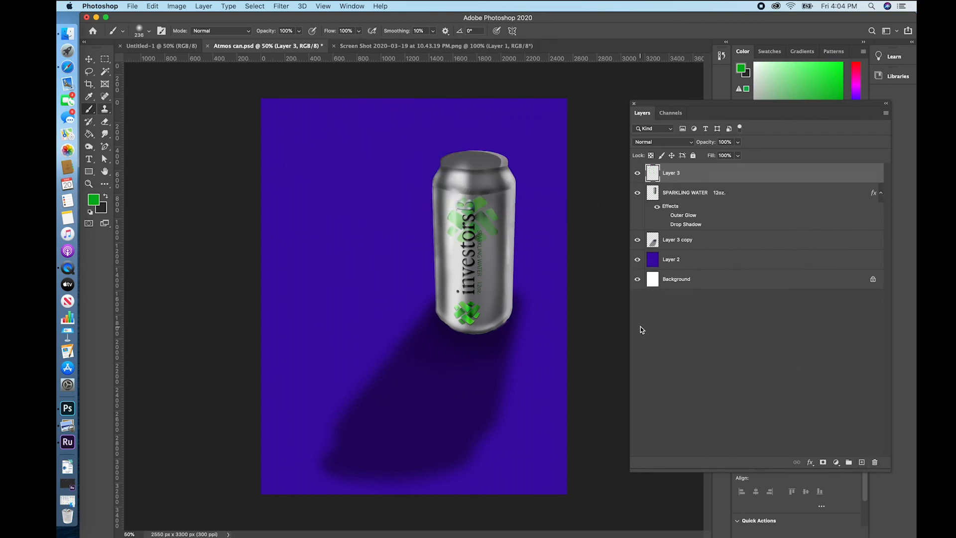
# Set the brush size to 30 px and scatter small green dots across the full width of the poster's upper half
pyautogui.rightClick(395, 188)
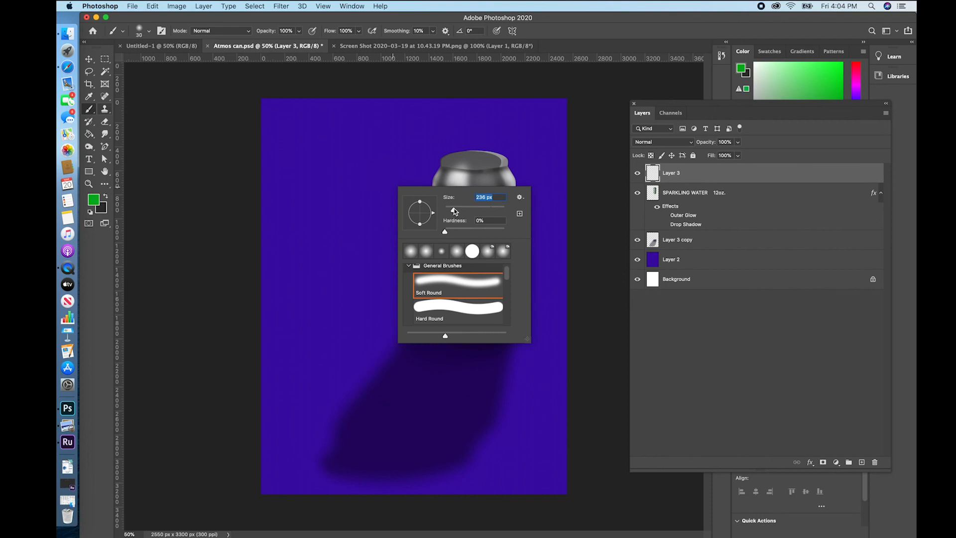
pyautogui.moveTo(455, 211); pyautogui.dragTo(453, 210)
pyautogui.moveTo(422, 113); pyautogui.dragTo(413, 119)
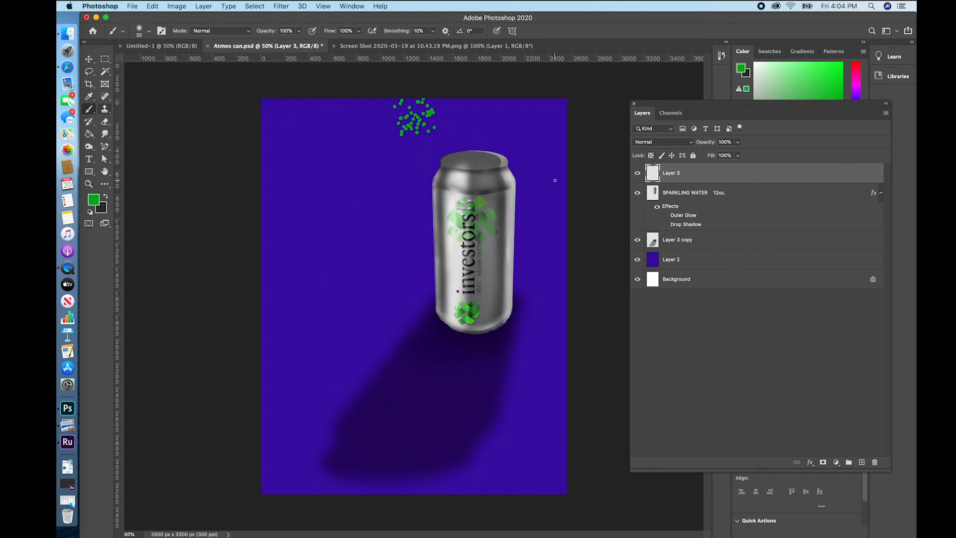
pyautogui.moveTo(554, 180)
pyautogui.mouseDown()
pyautogui.moveTo(379, 226)
pyautogui.moveTo(191, 257)
pyautogui.mouseUp()
pyautogui.moveTo(545, 161)
pyautogui.mouseDown()
pyautogui.moveTo(324, 160)
pyautogui.moveTo(283, 112)
pyautogui.mouseUp()
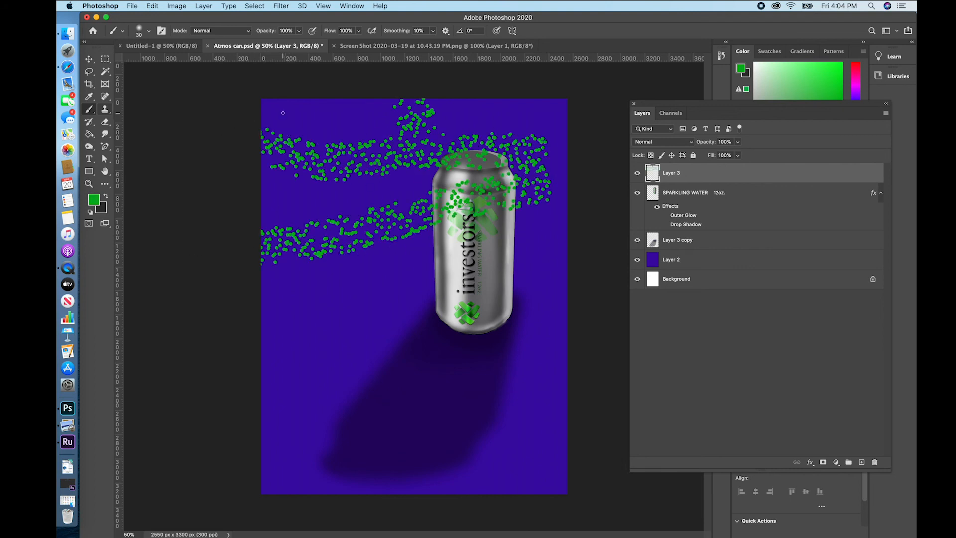
pyautogui.moveTo(587, 109)
pyautogui.mouseDown()
pyautogui.moveTo(197, 103)
pyautogui.moveTo(276, 119)
pyautogui.moveTo(399, 95)
pyautogui.moveTo(141, 136)
pyautogui.mouseUp()
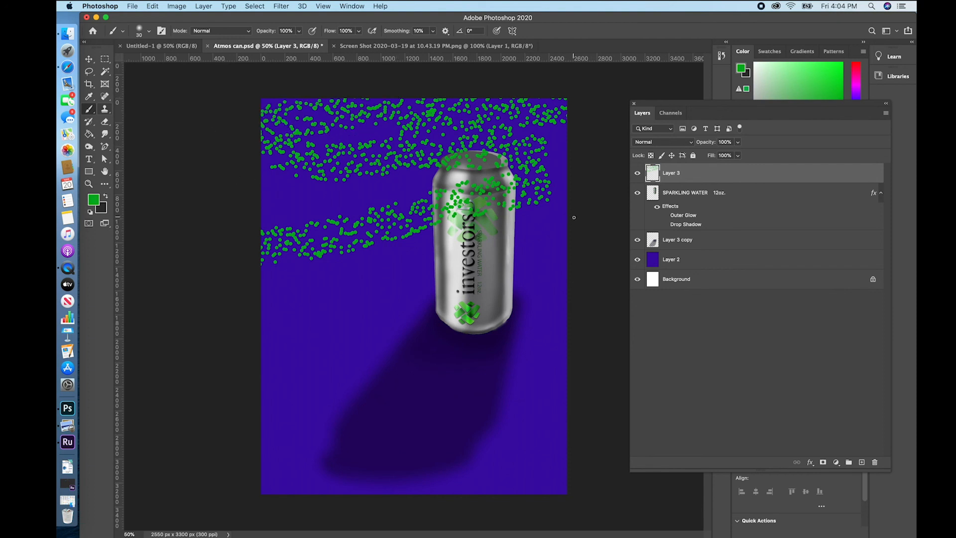
pyautogui.moveTo(574, 217)
pyautogui.mouseDown()
pyautogui.moveTo(140, 202)
pyautogui.moveTo(132, 176)
pyautogui.moveTo(261, 196)
pyautogui.moveTo(583, 197)
pyautogui.moveTo(598, 169)
pyautogui.mouseUp()
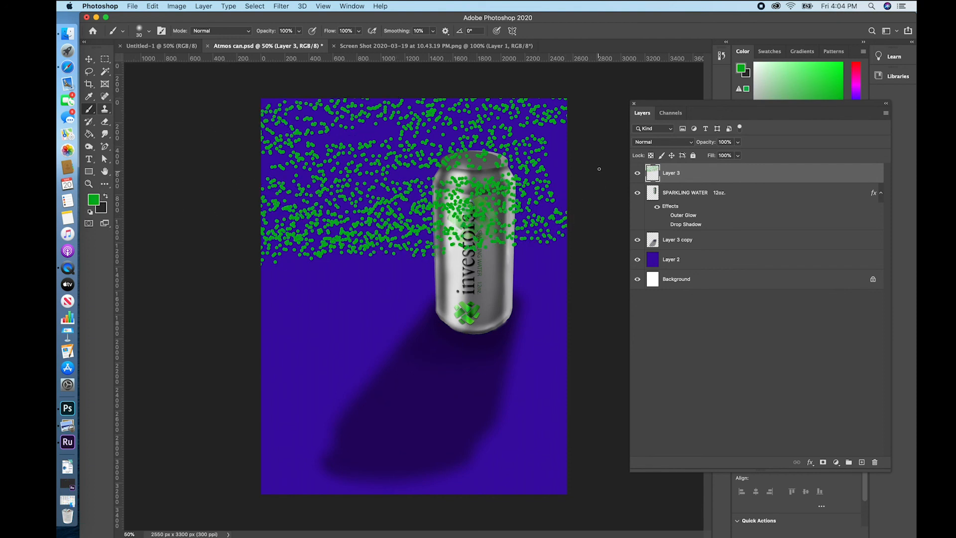
pyautogui.moveTo(582, 239)
pyautogui.mouseDown()
pyautogui.moveTo(378, 272)
pyautogui.moveTo(249, 277)
pyautogui.moveTo(205, 259)
pyautogui.mouseUp()
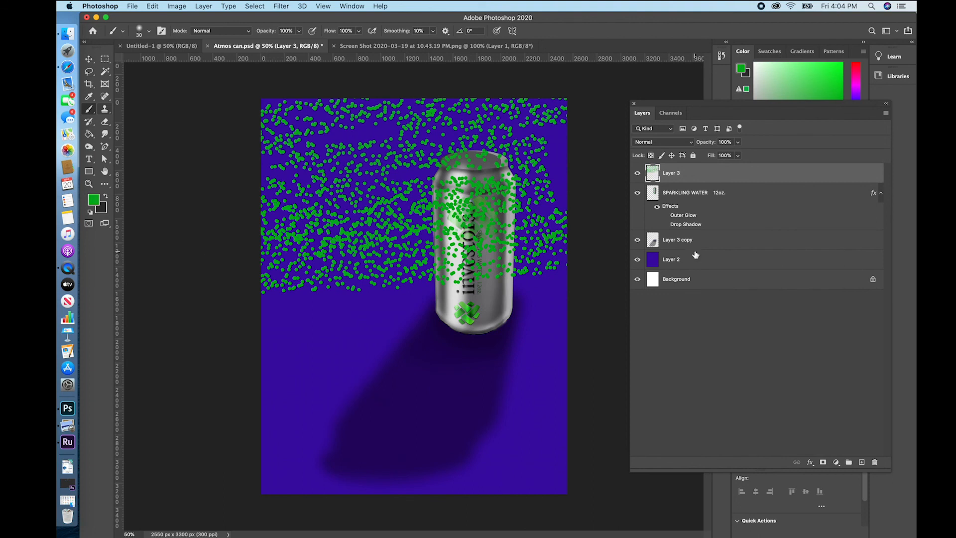
pyautogui.moveTo(573, 275); pyautogui.dragTo(242, 251)
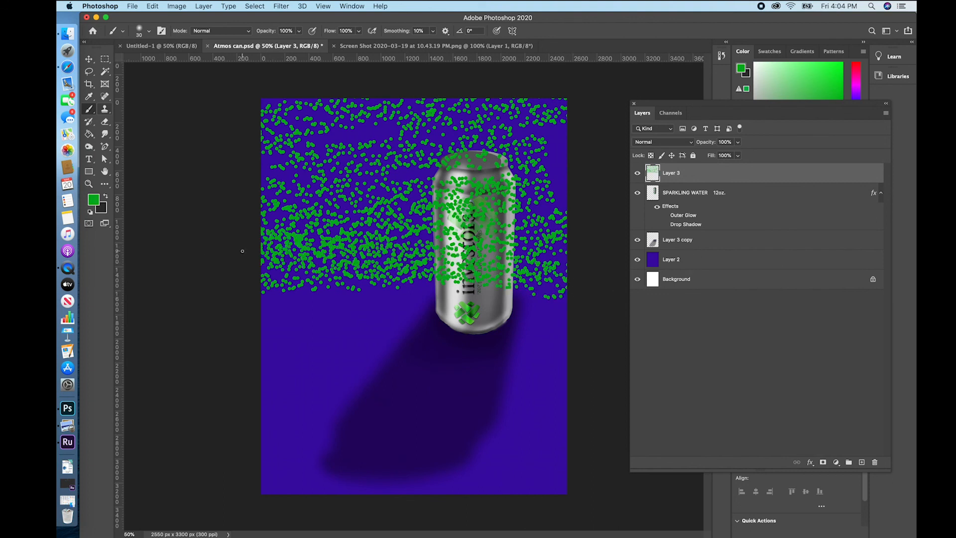
# Move the green dots layer beneath the can's shadow layer and reduce its opacity to 37%
pyautogui.moveTo(744, 179); pyautogui.dragTo(749, 249)
pyautogui.click(738, 142)
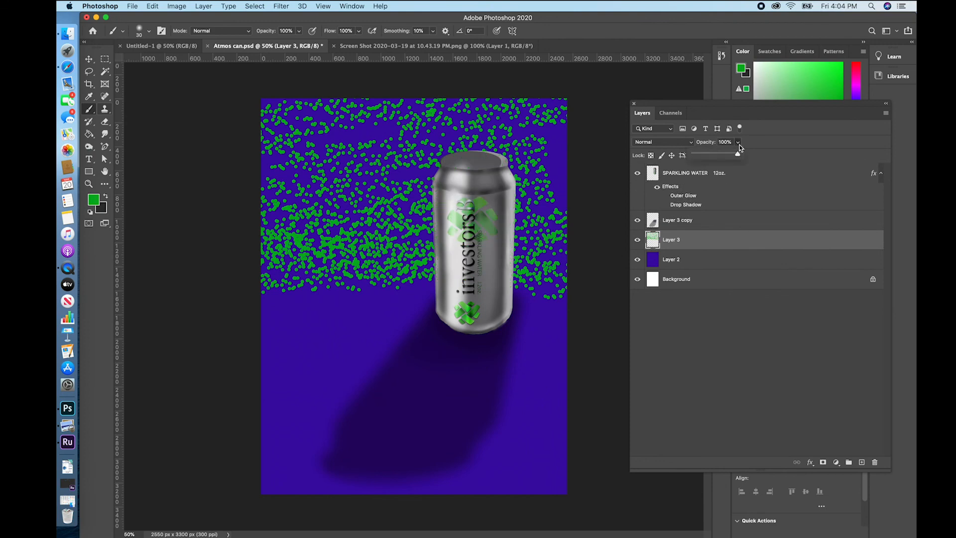
pyautogui.moveTo(739, 151); pyautogui.dragTo(705, 156)
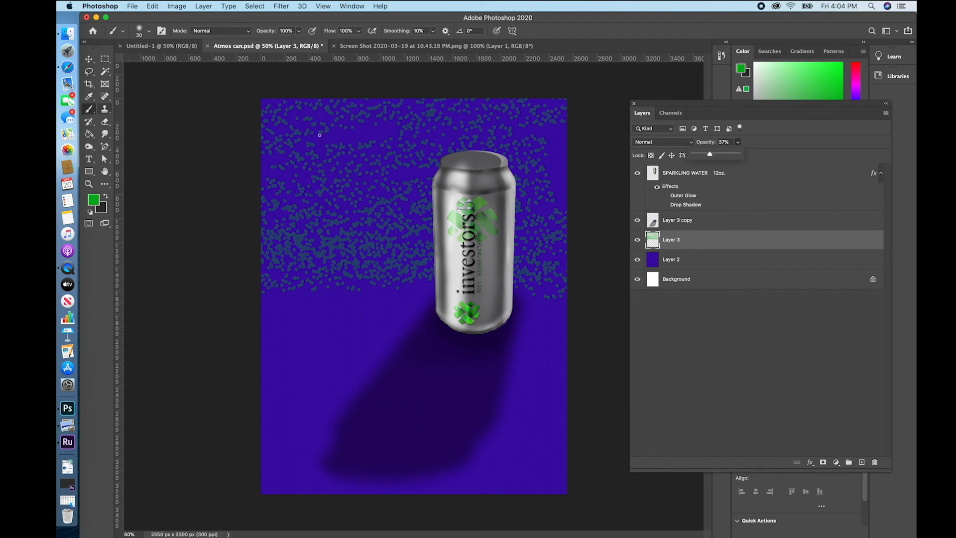
# Create a new layer above the dots layer and select the poster's full-width upper area down to just above the can's base
pyautogui.click(861, 461)
pyautogui.click(861, 462)
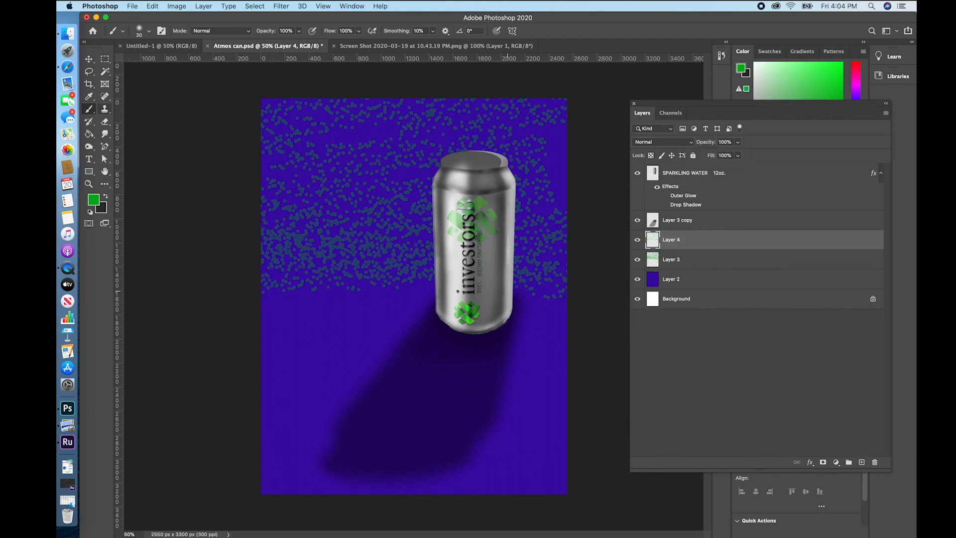
pyautogui.click(104, 59)
pyautogui.moveTo(261, 98)
pyautogui.mouseDown()
pyautogui.moveTo(371, 176)
pyautogui.moveTo(646, 307)
pyautogui.mouseUp()
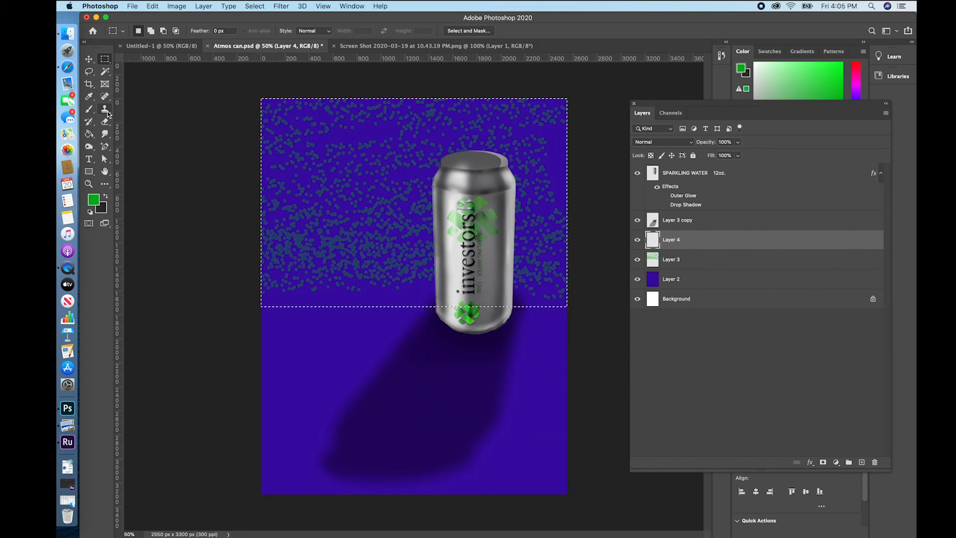
# Define a custom gradient from the shadow's dark purple to the brighter purple #490dc3 for the Gradient tool
pyautogui.moveTo(89, 133); pyautogui.dragTo(127, 136)
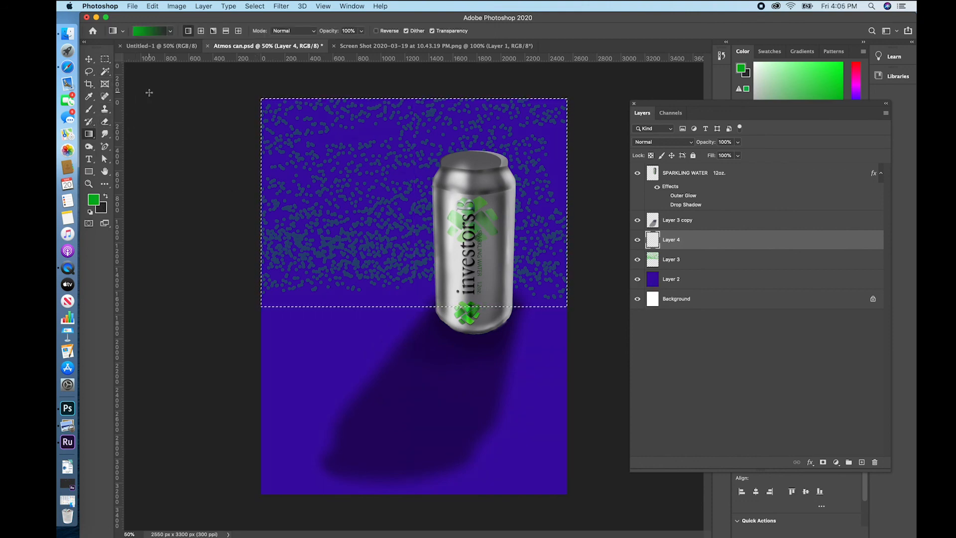
pyautogui.click(151, 31)
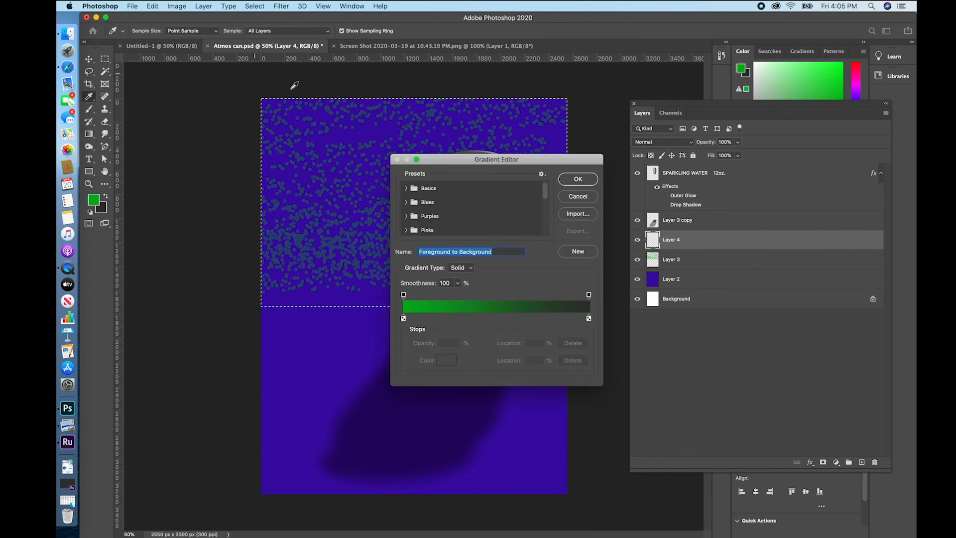
pyautogui.click(404, 318)
pyautogui.click(426, 403)
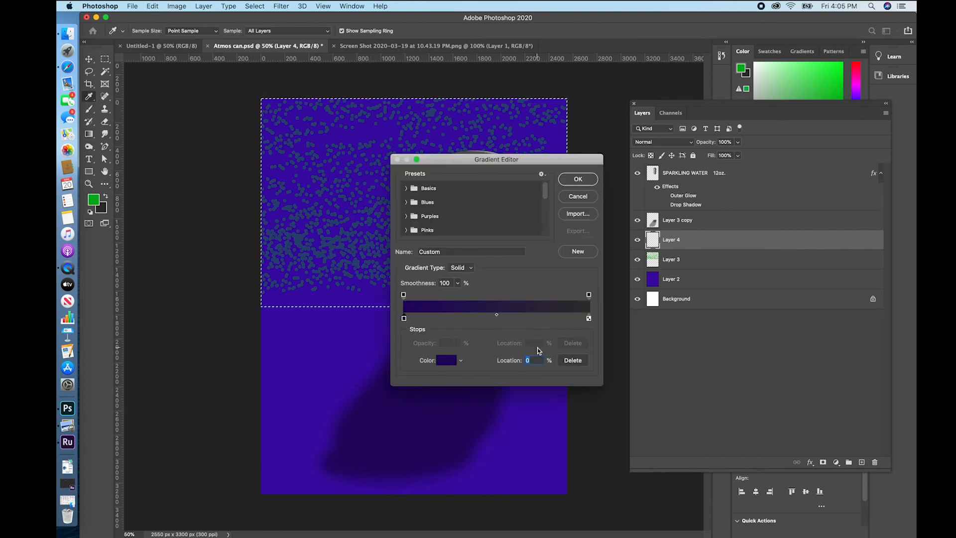
pyautogui.click(589, 318)
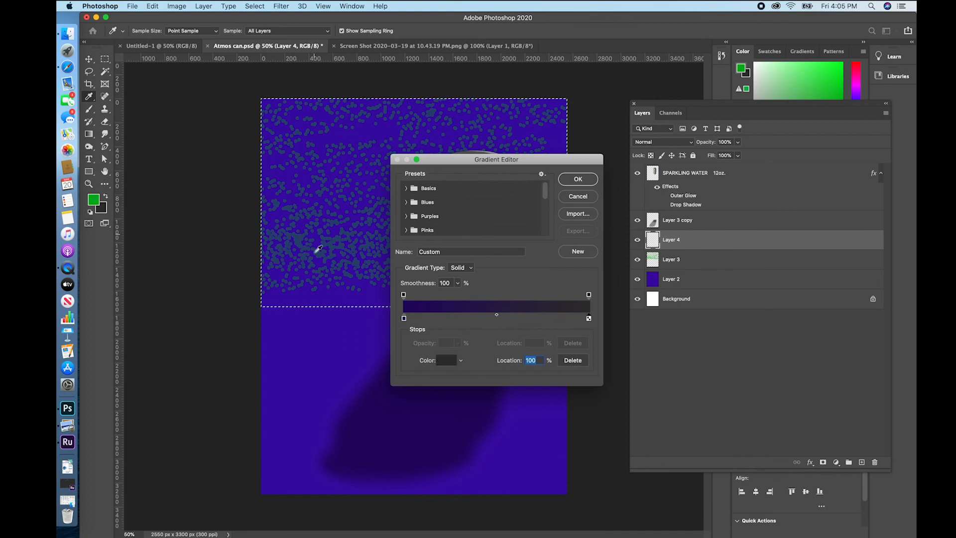
pyautogui.click(324, 326)
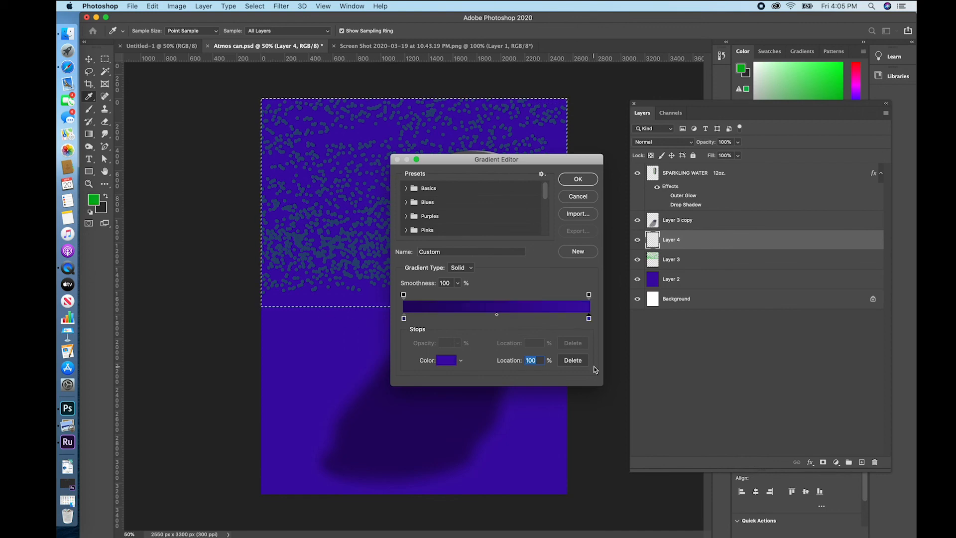
pyautogui.click(446, 359)
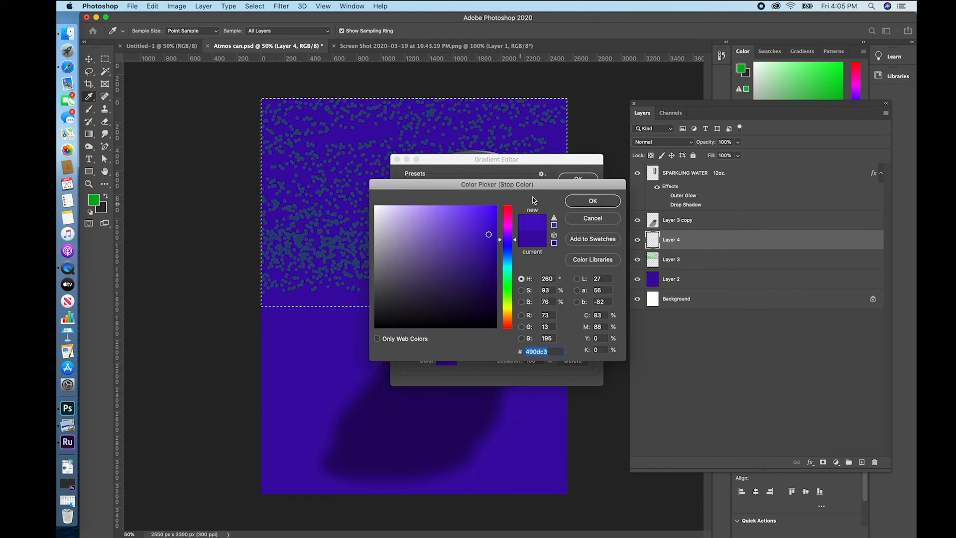
pyautogui.click(592, 200)
pyautogui.click(589, 179)
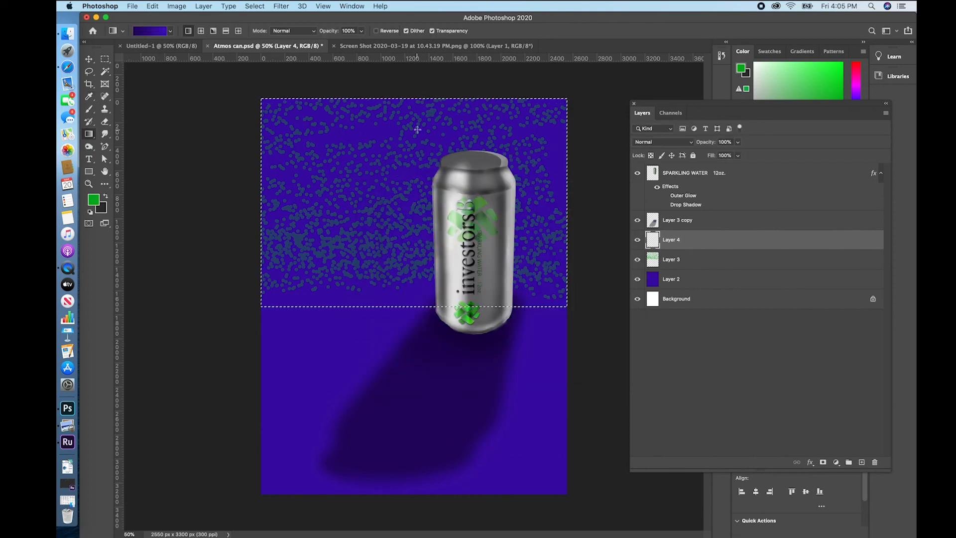
# Try downward dark-to-bright purple gradients in the selection, with Layer 4 both above and below the green dots layer
pyautogui.moveTo(392, 117); pyautogui.dragTo(392, 122)
pyautogui.moveTo(397, 261); pyautogui.dragTo(397, 261)
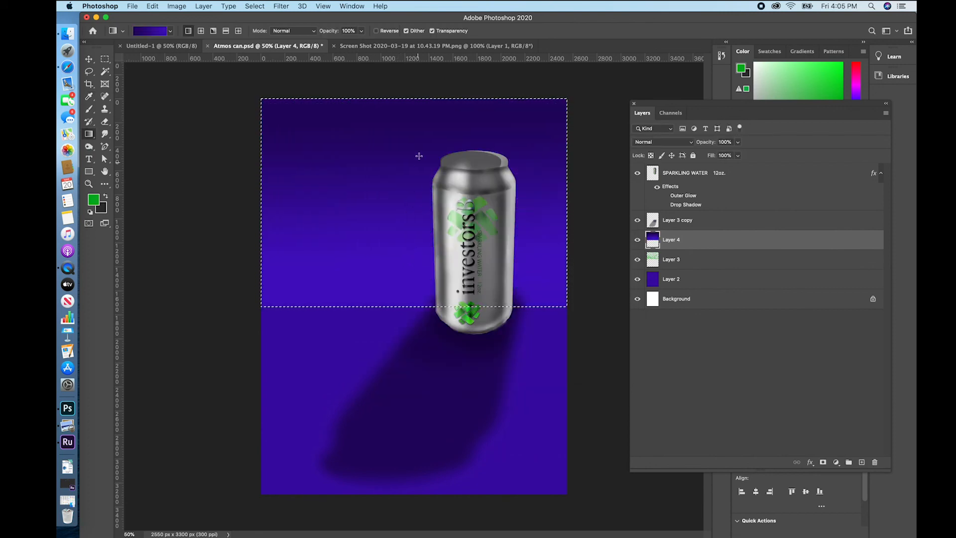
pyautogui.moveTo(425, 124); pyautogui.dragTo(416, 235)
pyautogui.moveTo(720, 248); pyautogui.dragTo(733, 275)
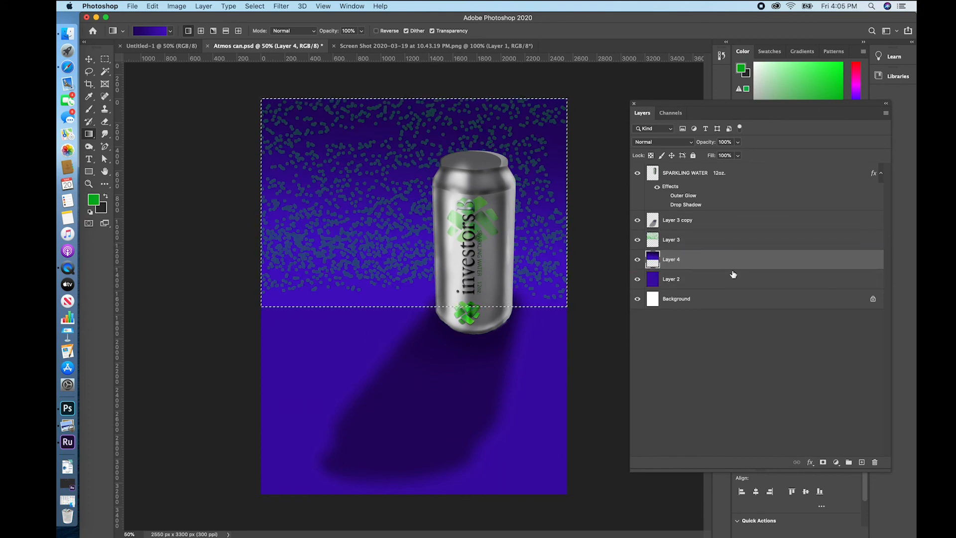
pyautogui.moveTo(414, 123); pyautogui.dragTo(417, 199)
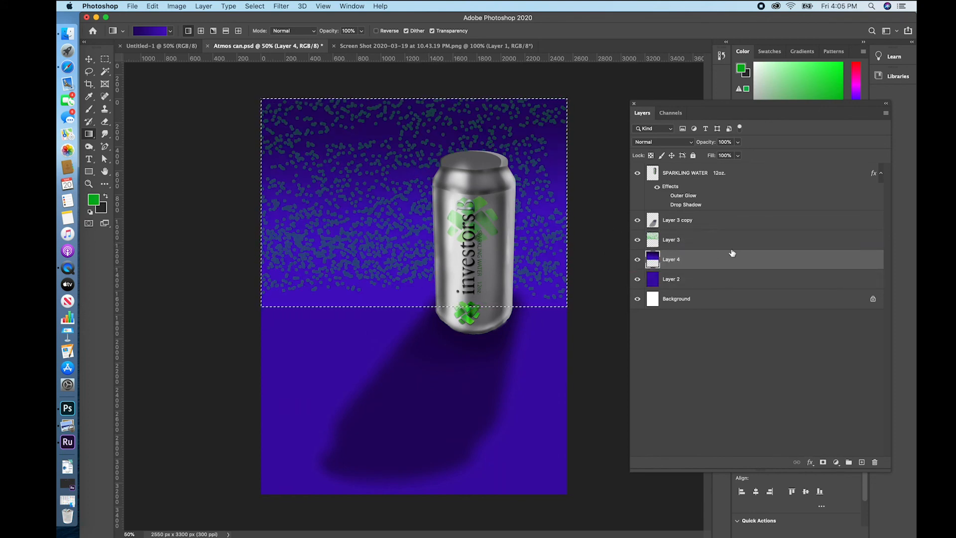
pyautogui.moveTo(732, 255); pyautogui.dragTo(730, 234)
# Set Layer 4's opacity to 65% and redraw its gradient upward, with dark purple at the base of the selected area
pyautogui.click(737, 144)
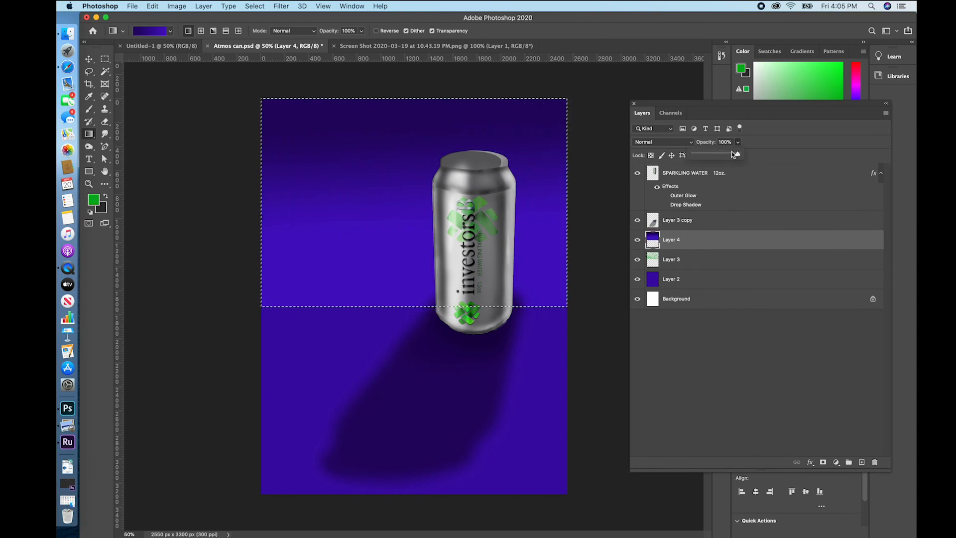
pyautogui.moveTo(730, 153); pyautogui.dragTo(717, 154)
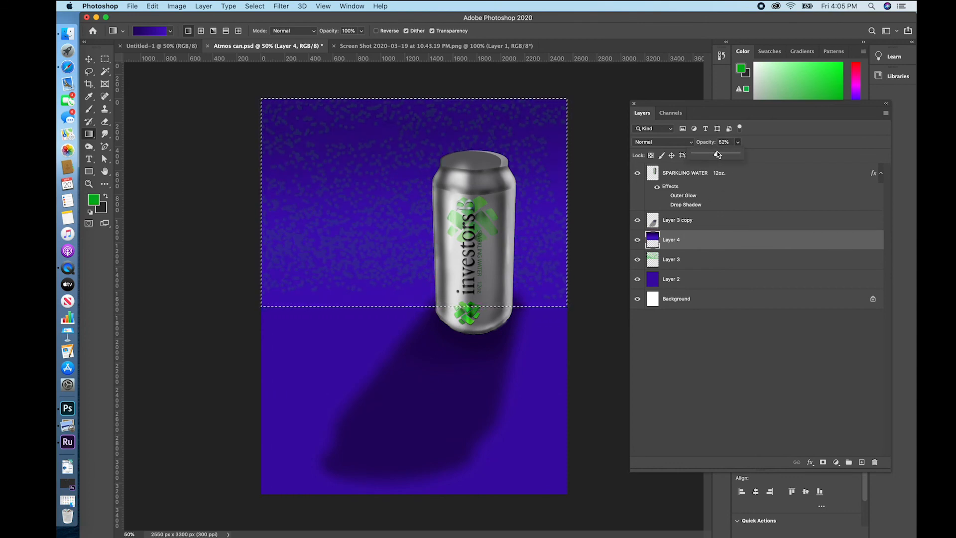
pyautogui.moveTo(417, 218); pyautogui.dragTo(419, 143)
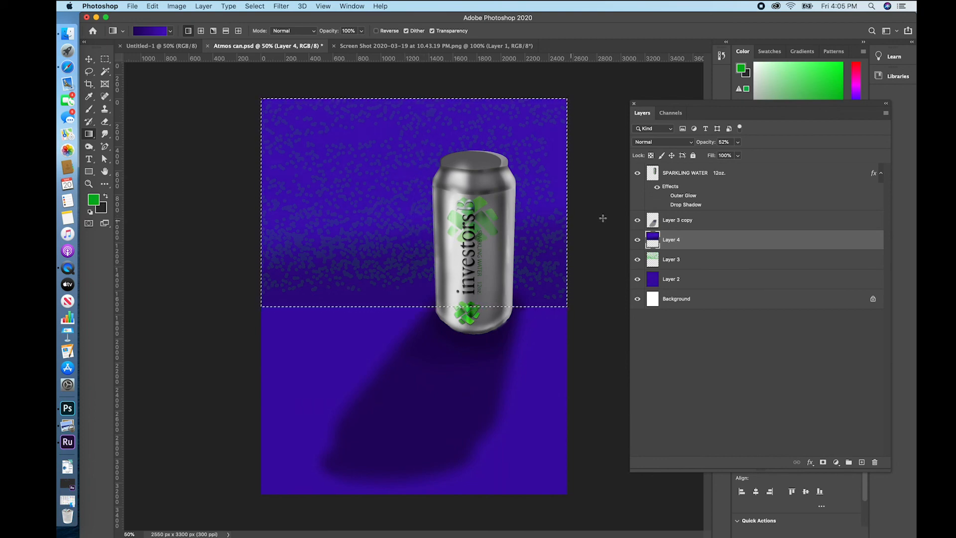
pyautogui.moveTo(737, 143); pyautogui.dragTo(750, 156)
pyautogui.moveTo(426, 284); pyautogui.dragTo(431, 180)
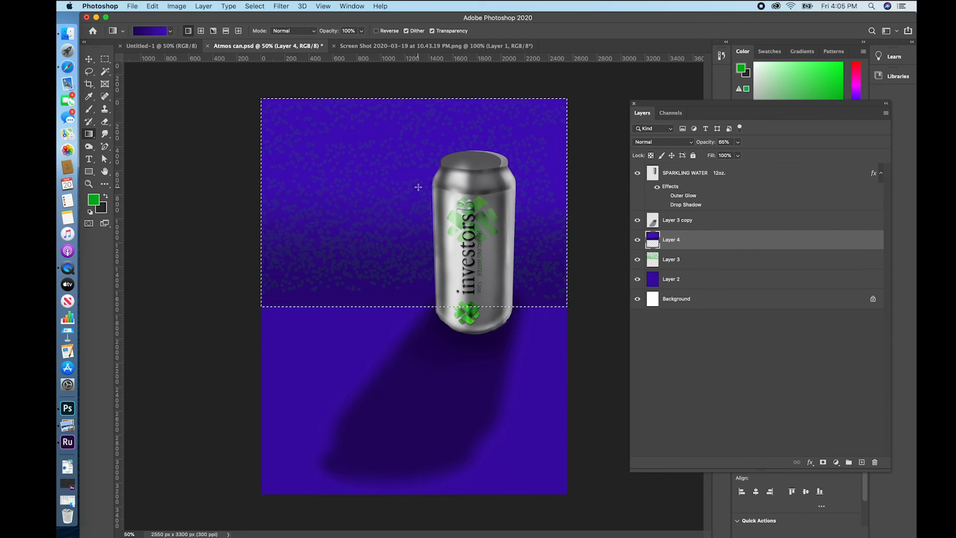
# Deselect the poster's upper background area
pyautogui.press('super+d')
pyautogui.press('super+z')
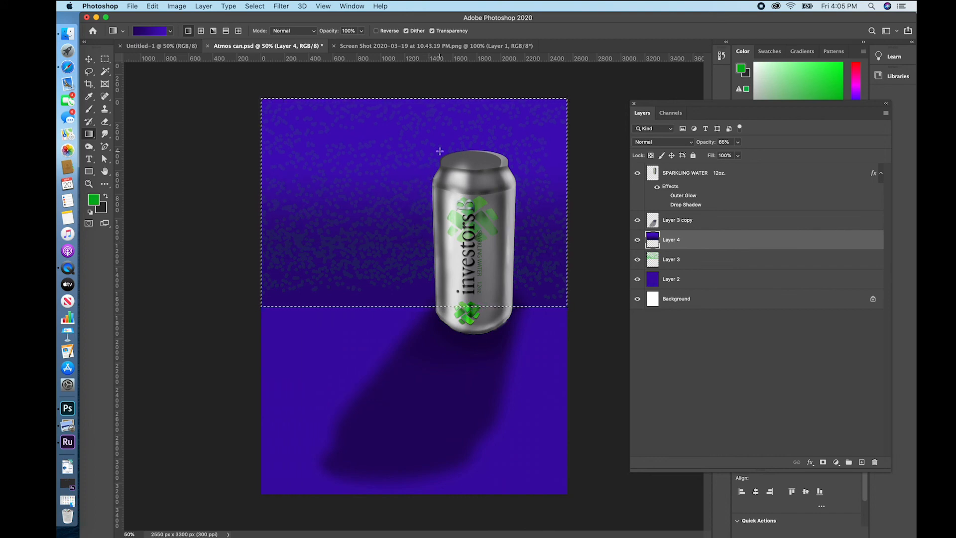
pyautogui.click(255, 6)
pyautogui.click(269, 29)
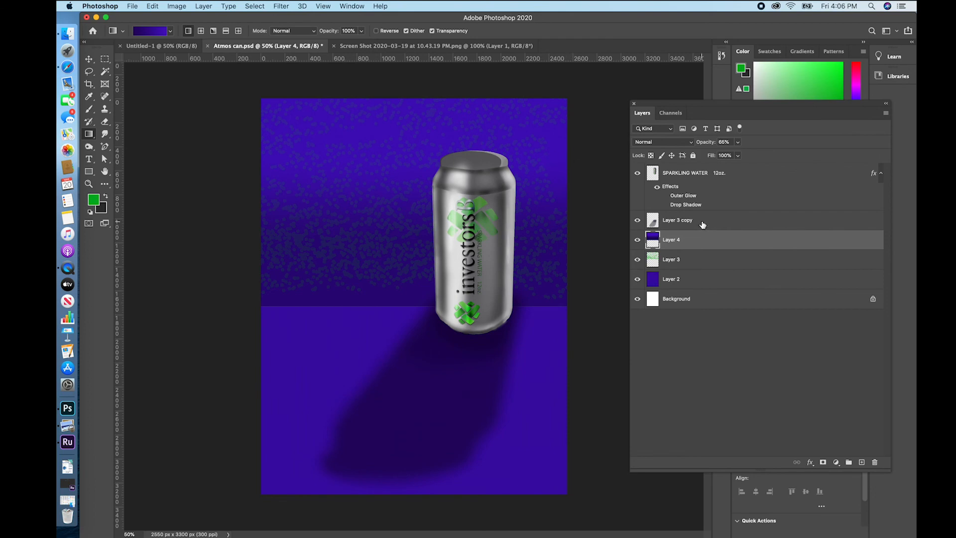
# Move Layer 4 and Layer 3 up together about 200 px, raising the wall's lower edge behind the can, and save the poster
pyautogui.keyDown('shift'); pyautogui.click(749, 259); pyautogui.keyUp('shift')
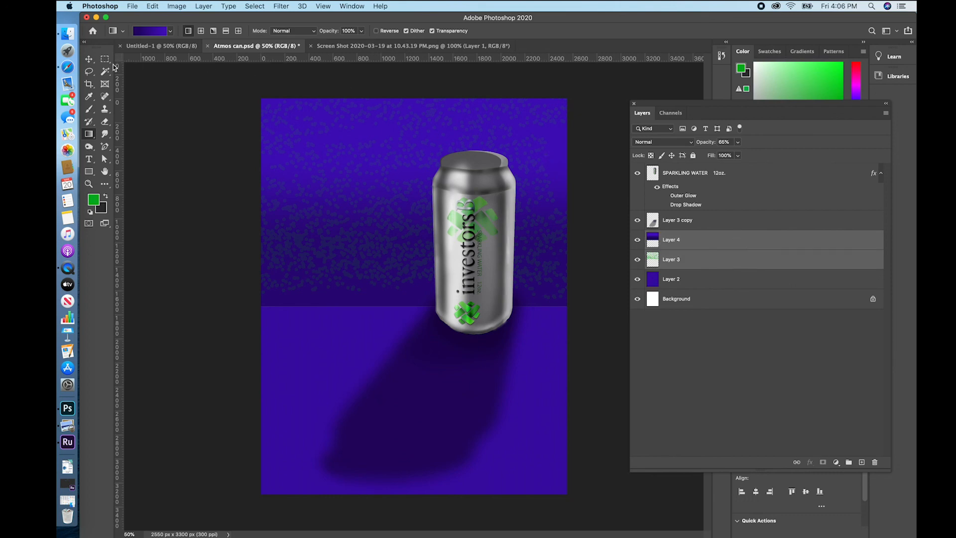
pyautogui.click(88, 60)
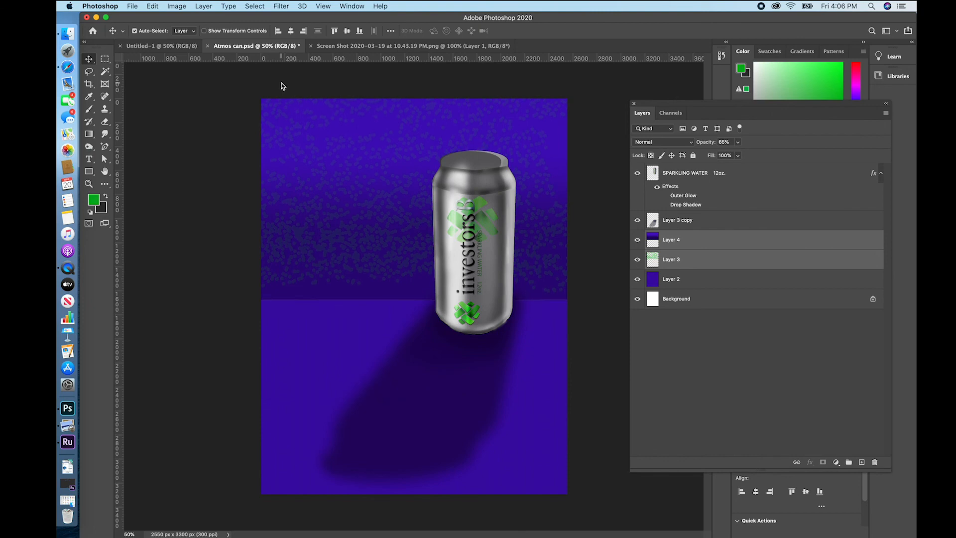
pyautogui.hotkey('shift', 'Up')
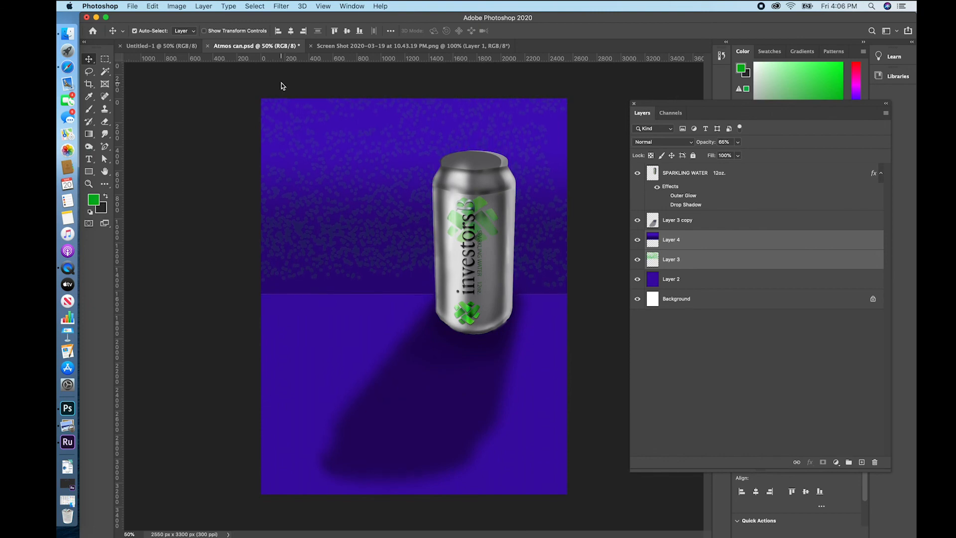
pyautogui.hotkey('shift', 'Up')
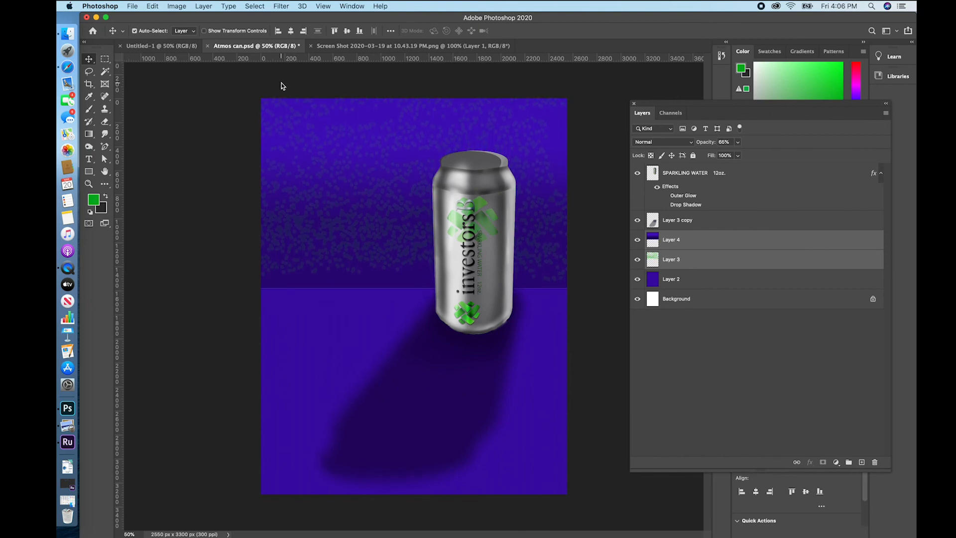
pyautogui.hotkey('shift', 'Up')
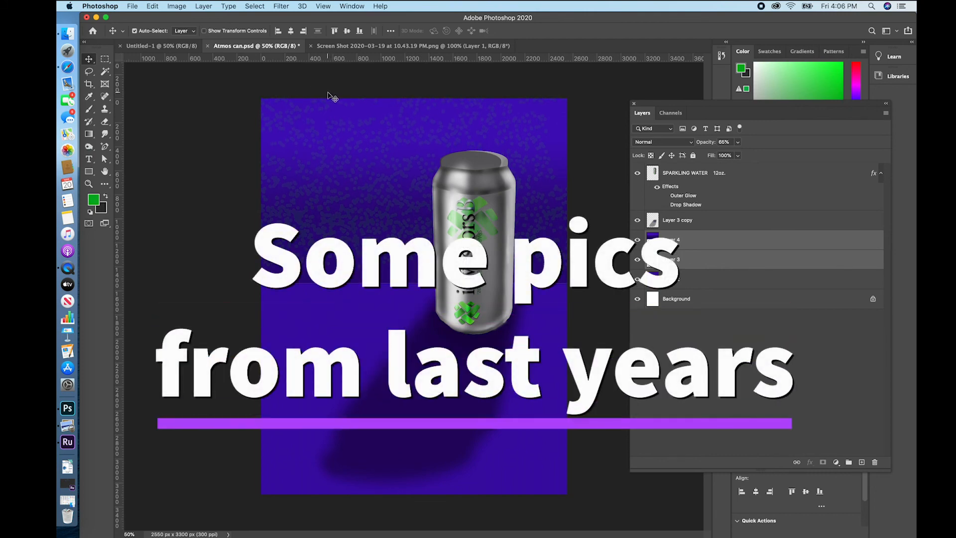
pyautogui.press('super+s')
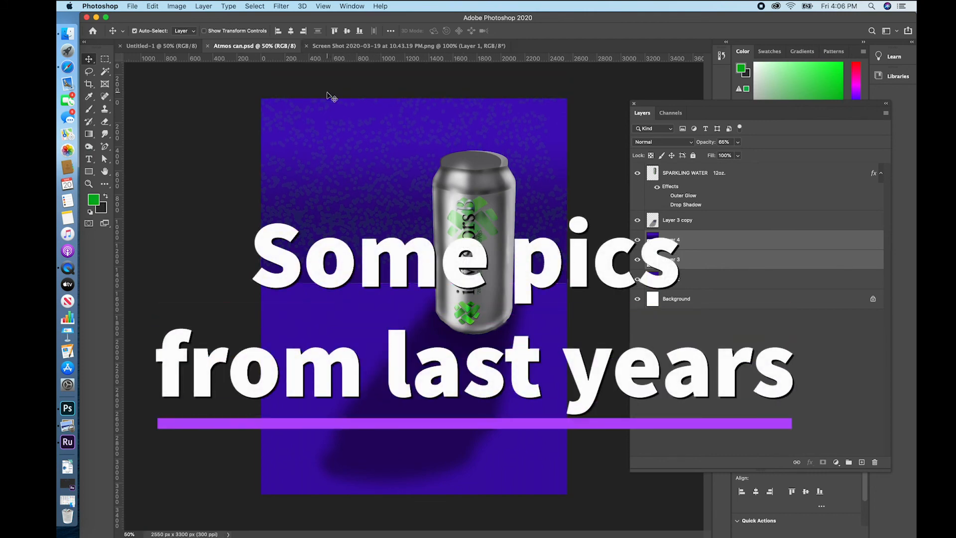